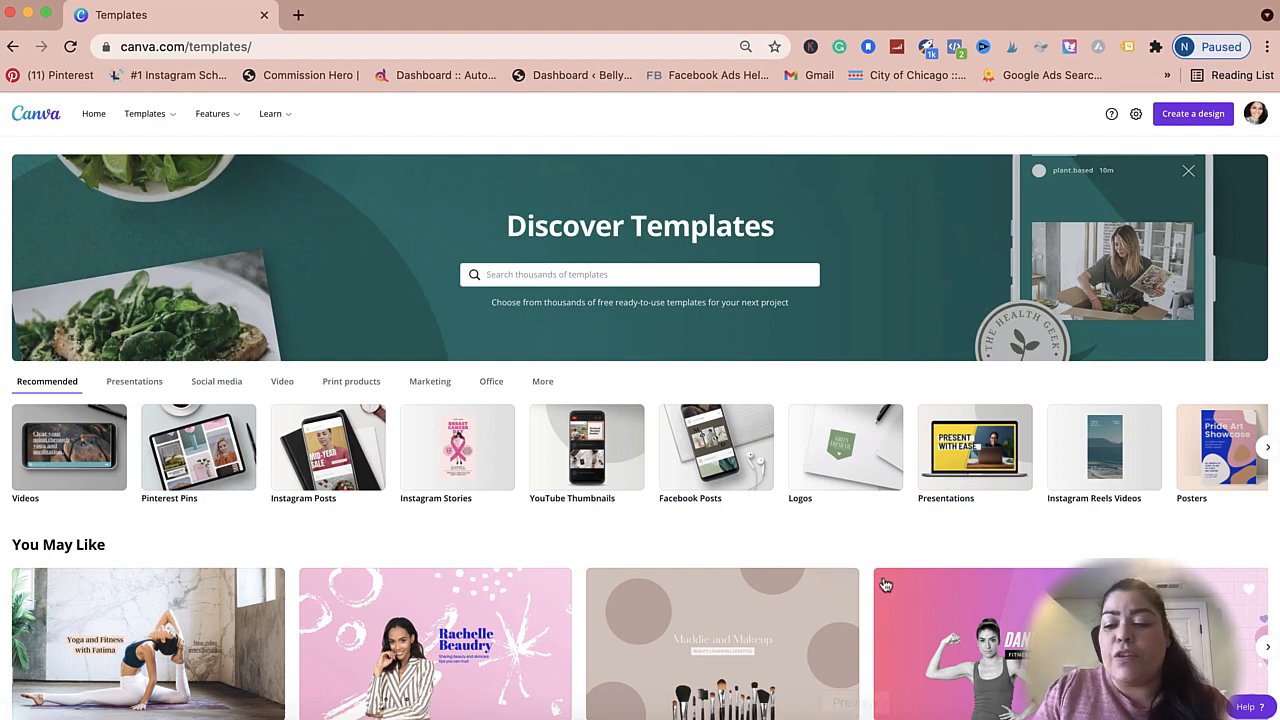
Look through the template gallery's sections, from the recommended categories down to the logos and presentations.
scroll(886, 570, "down", 2)
scroll(886, 558, "down", 5)
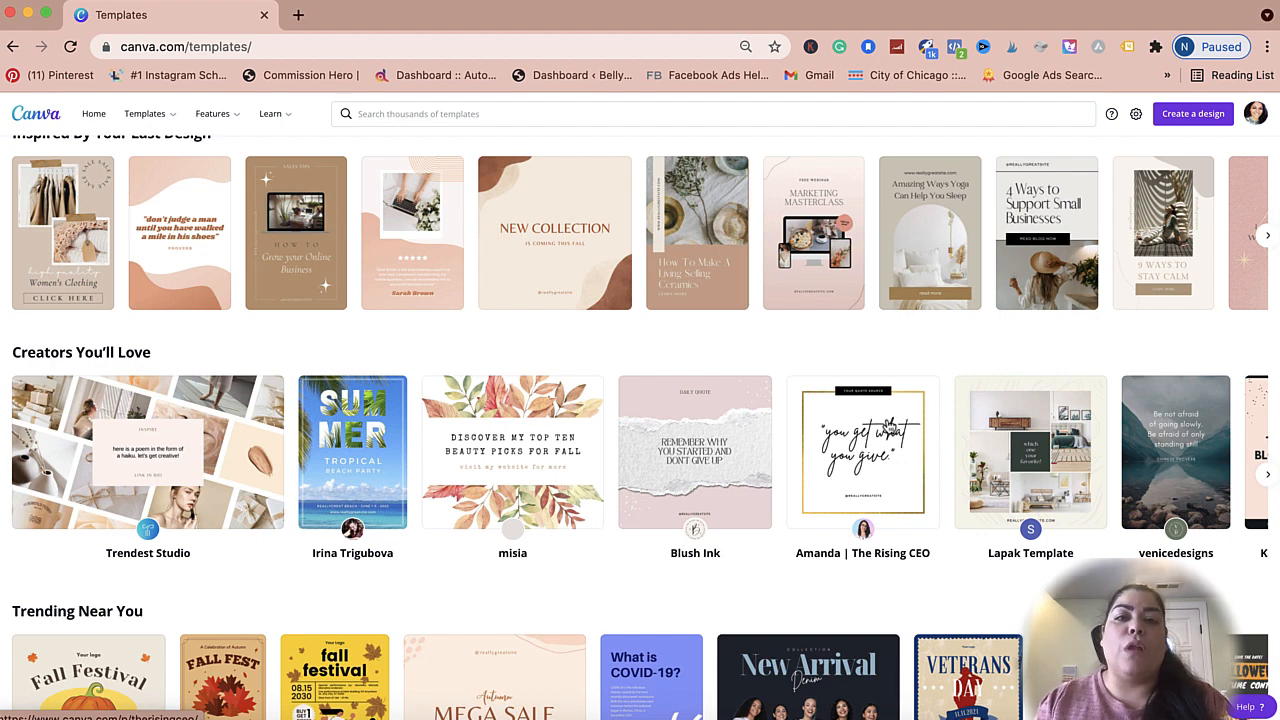
scroll(885, 415, "down", 2)
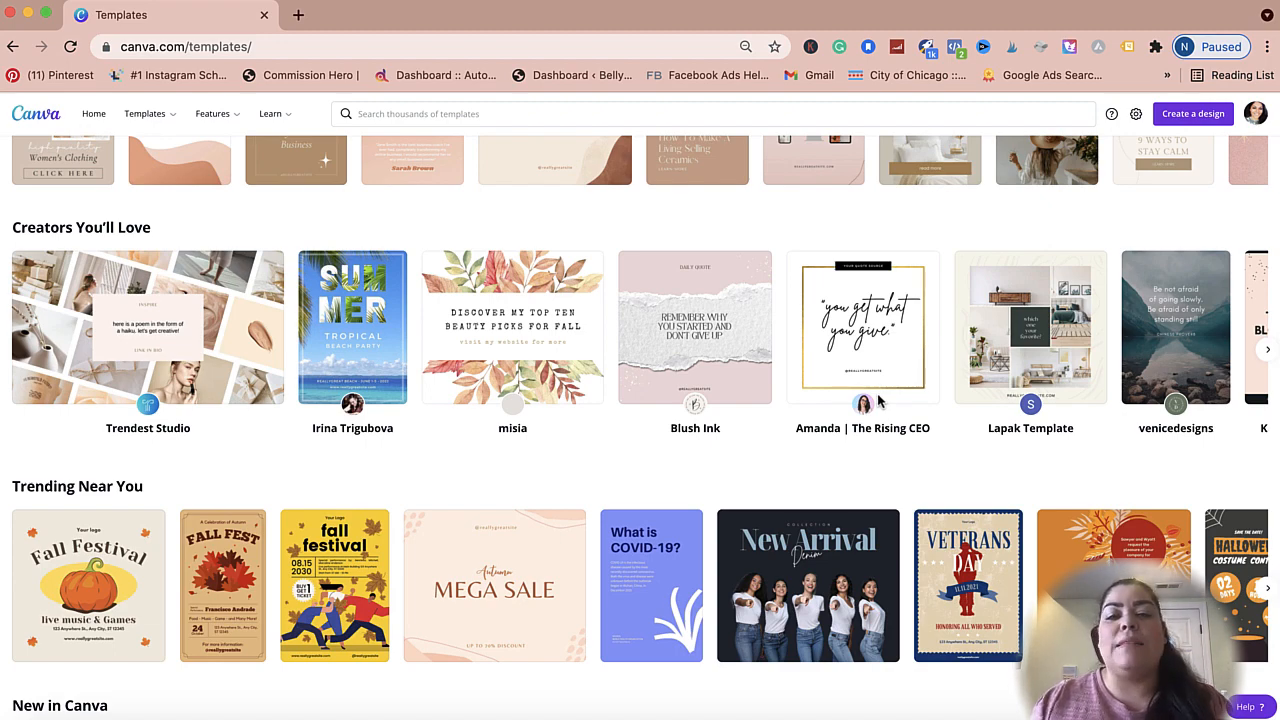
scroll(879, 401, "down", 5)
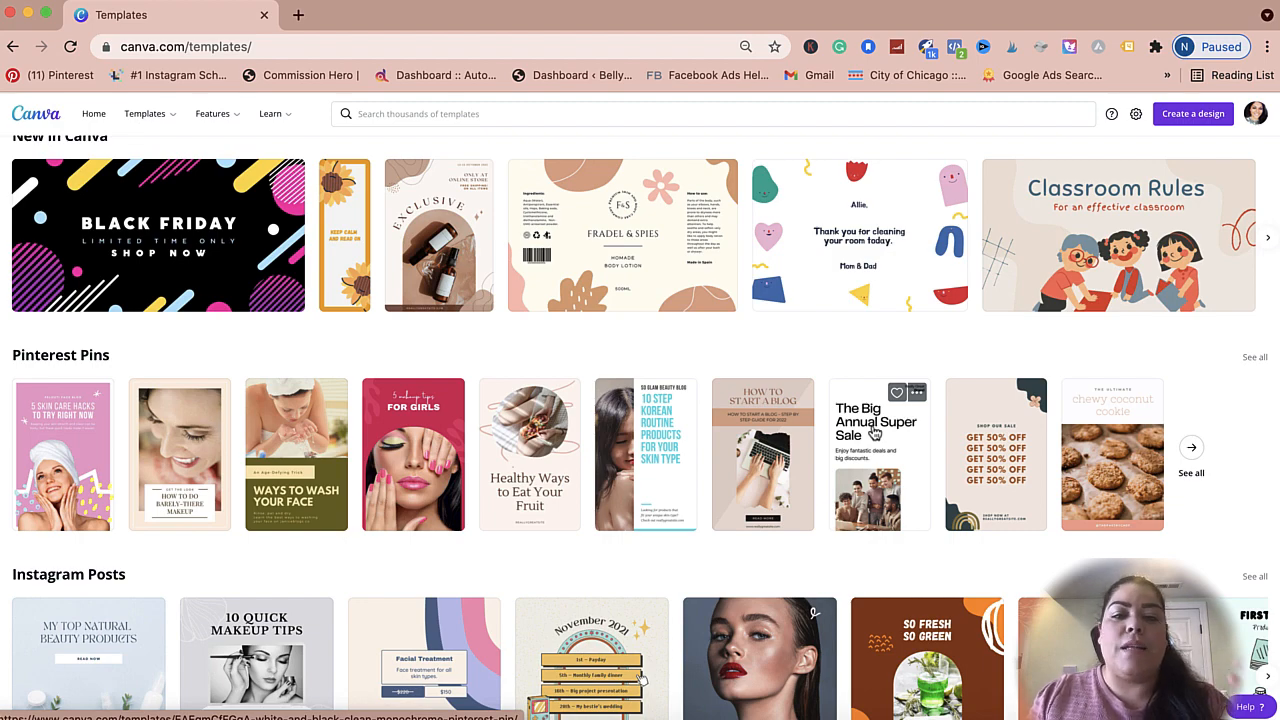
scroll(875, 432, "down", 5)
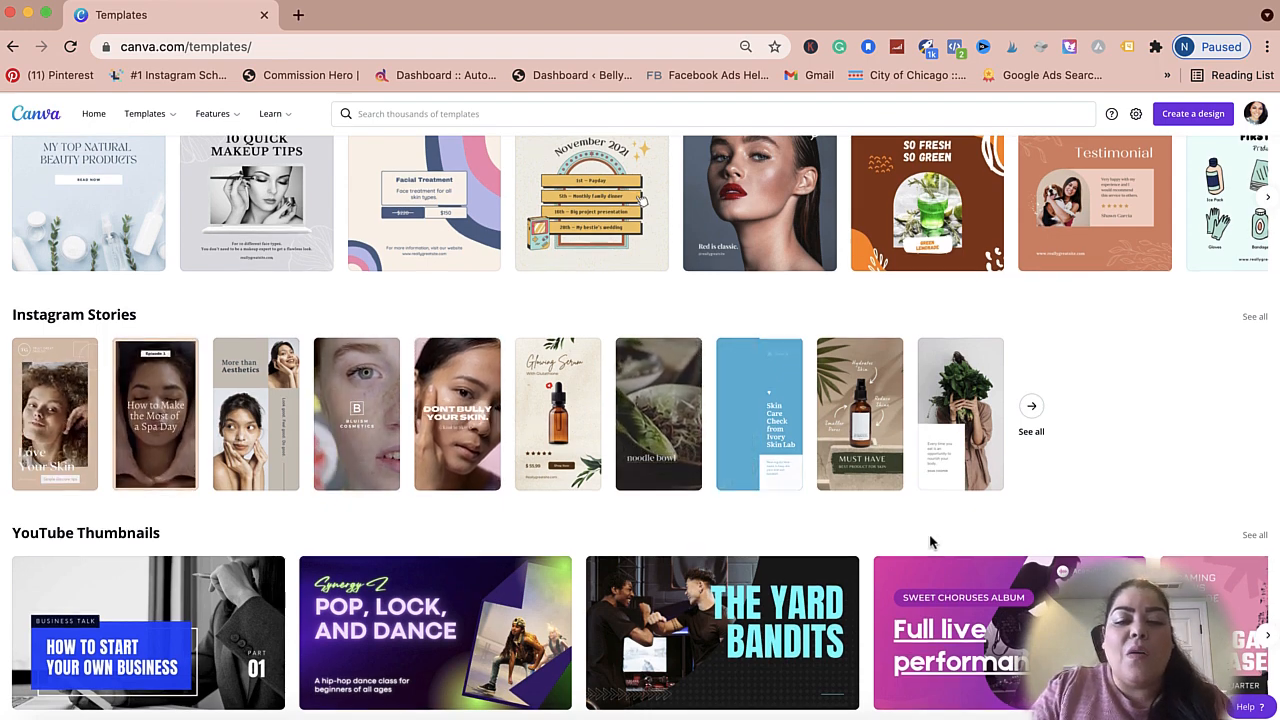
scroll(931, 537, "down", 7)
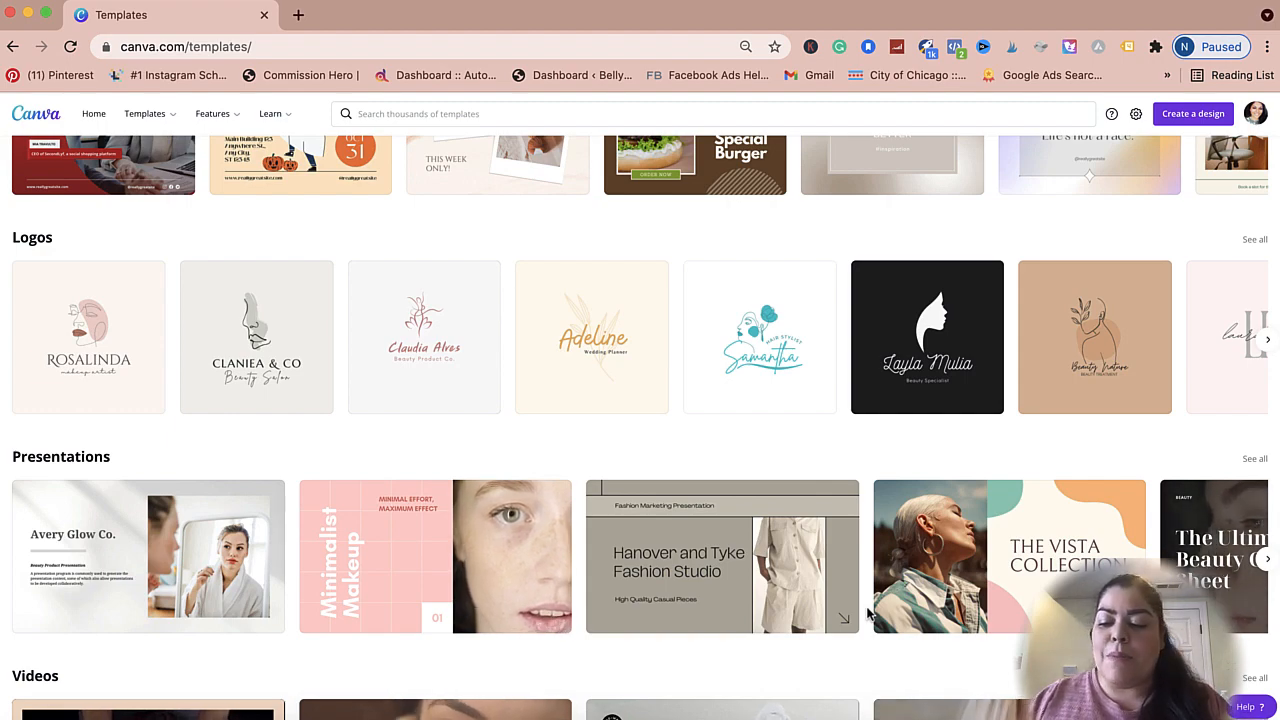
scroll(868, 614, "up", 4)
scroll(868, 614, "up", 6)
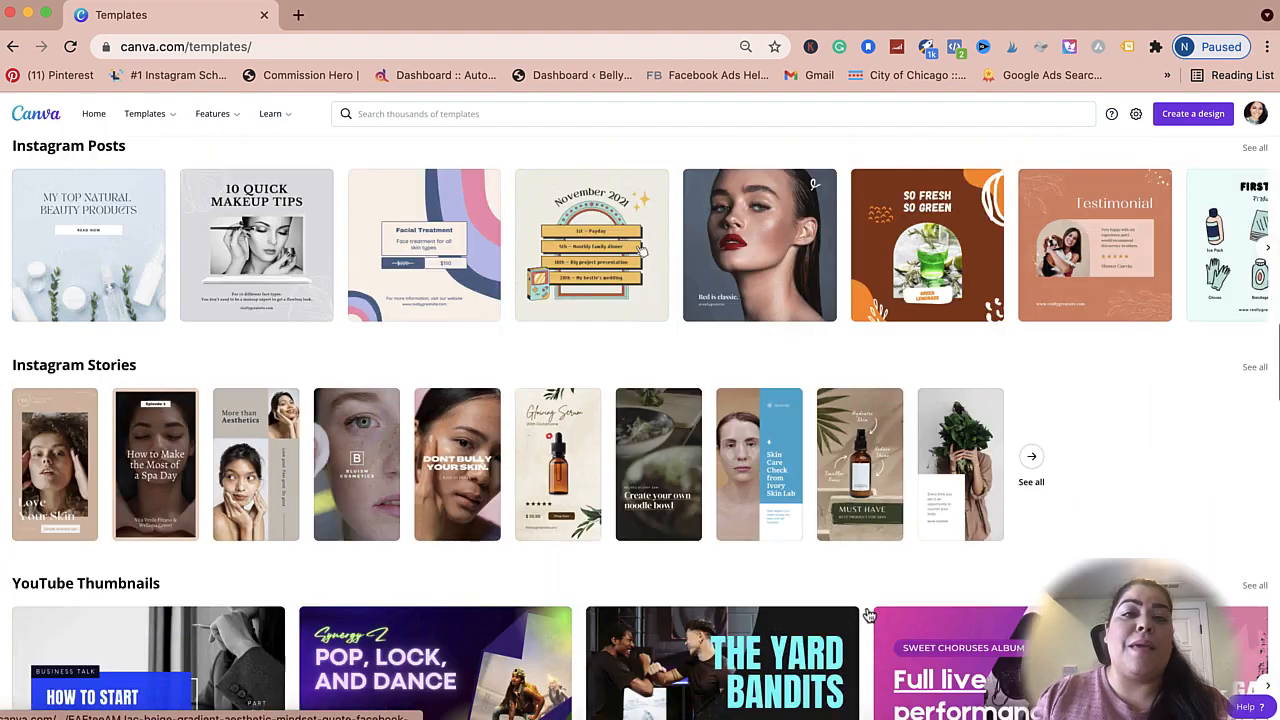
scroll(868, 614, "up", 1)
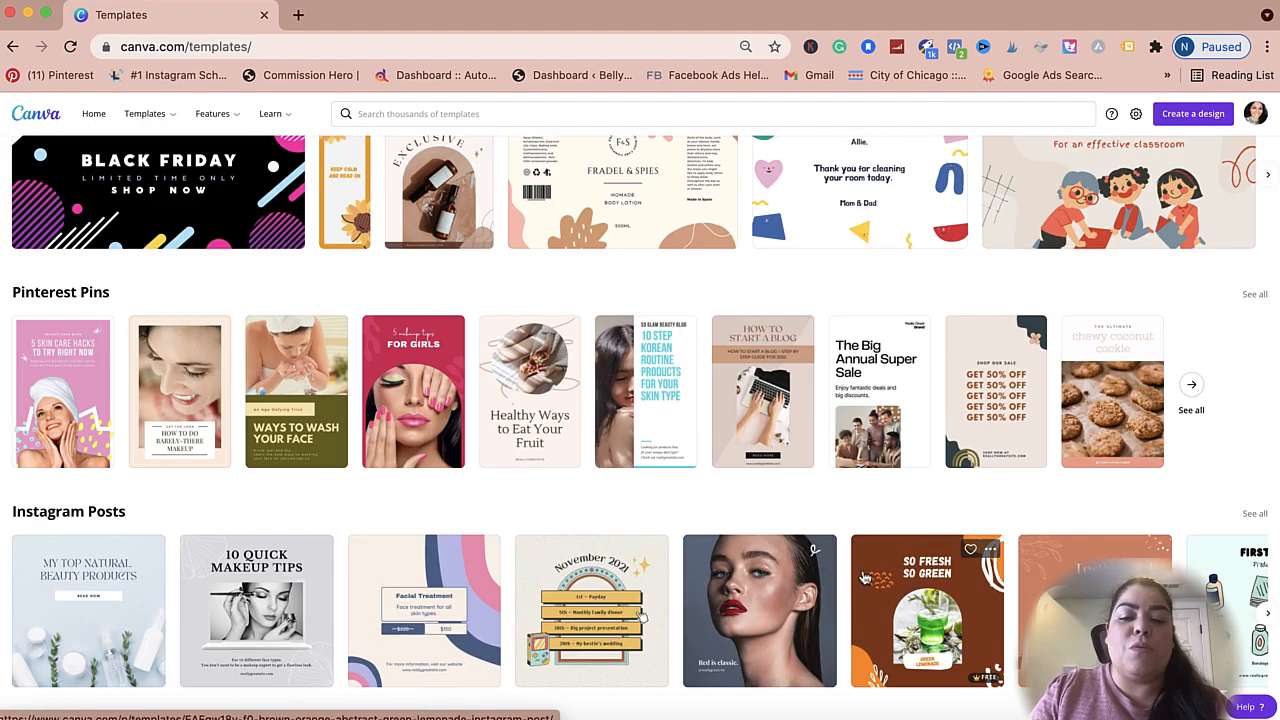
scroll(865, 578, "down", 10)
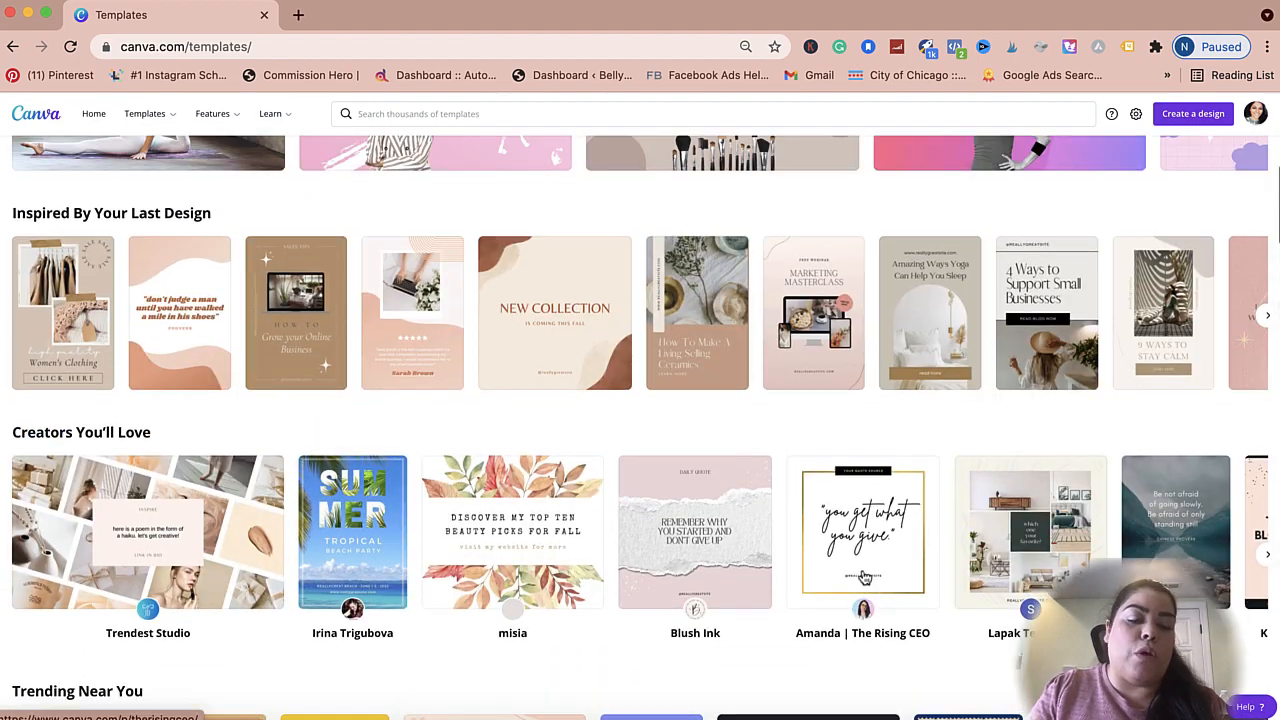
scroll(865, 578, "up", 10)
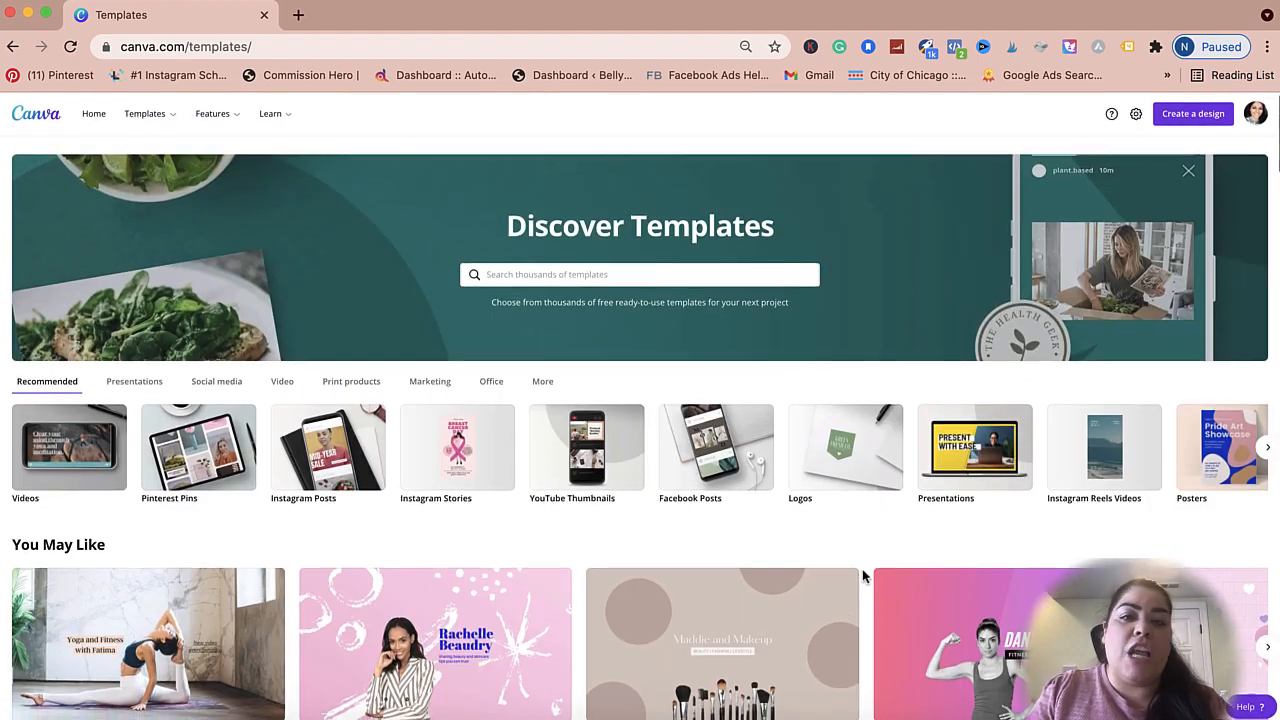
Check the pricing badge on the New Collection template under Inspired By Your Last Design.
scroll(863, 577, "down", 5)
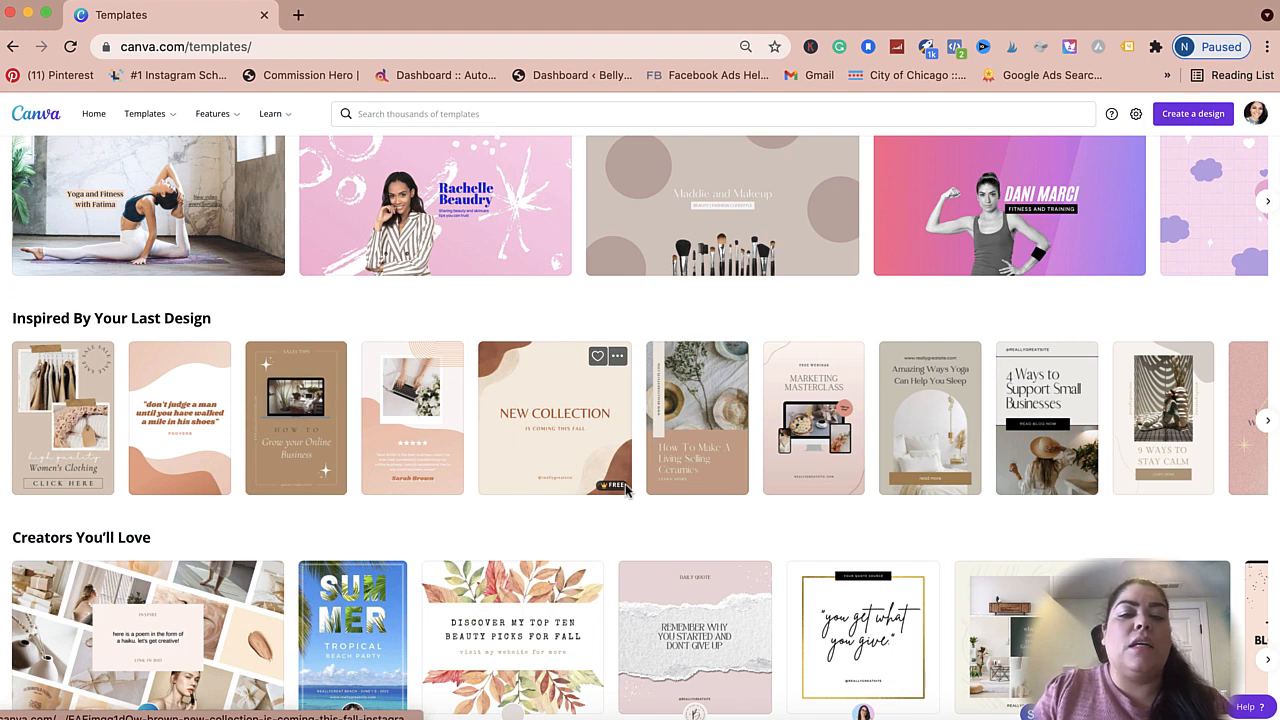
mouse_move(626, 487)
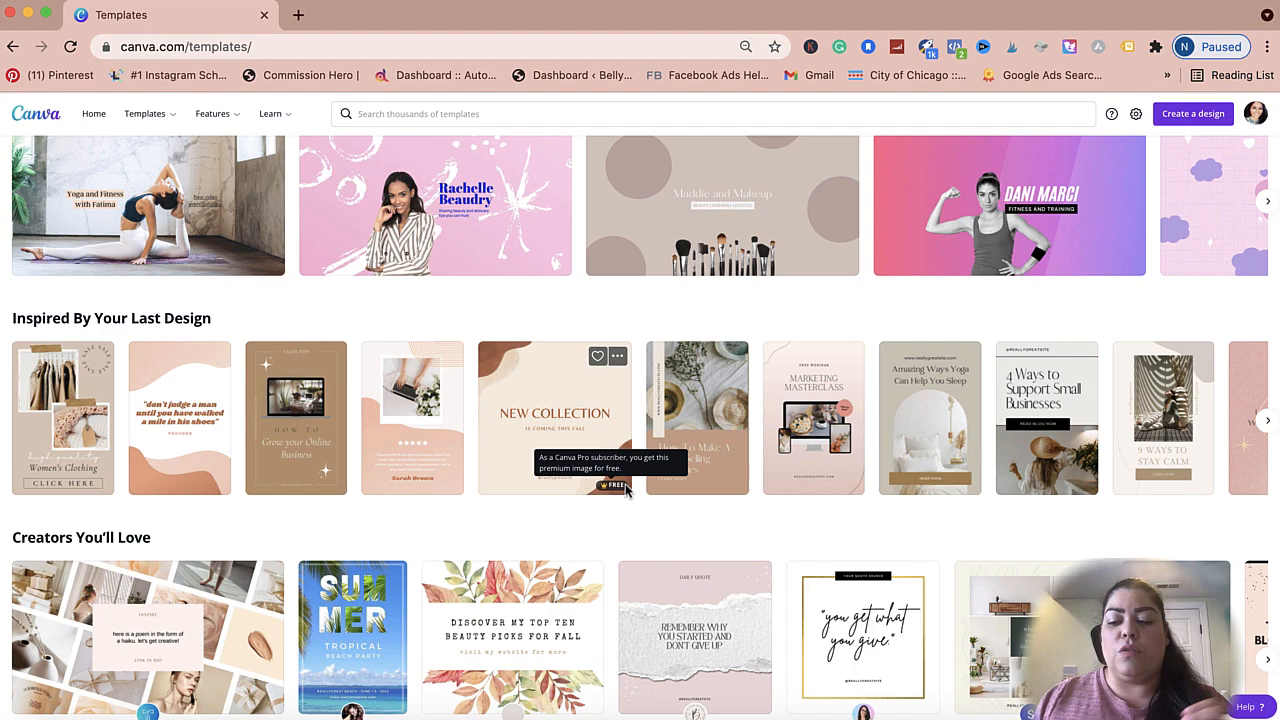
scroll(440, 428, "up", 5)
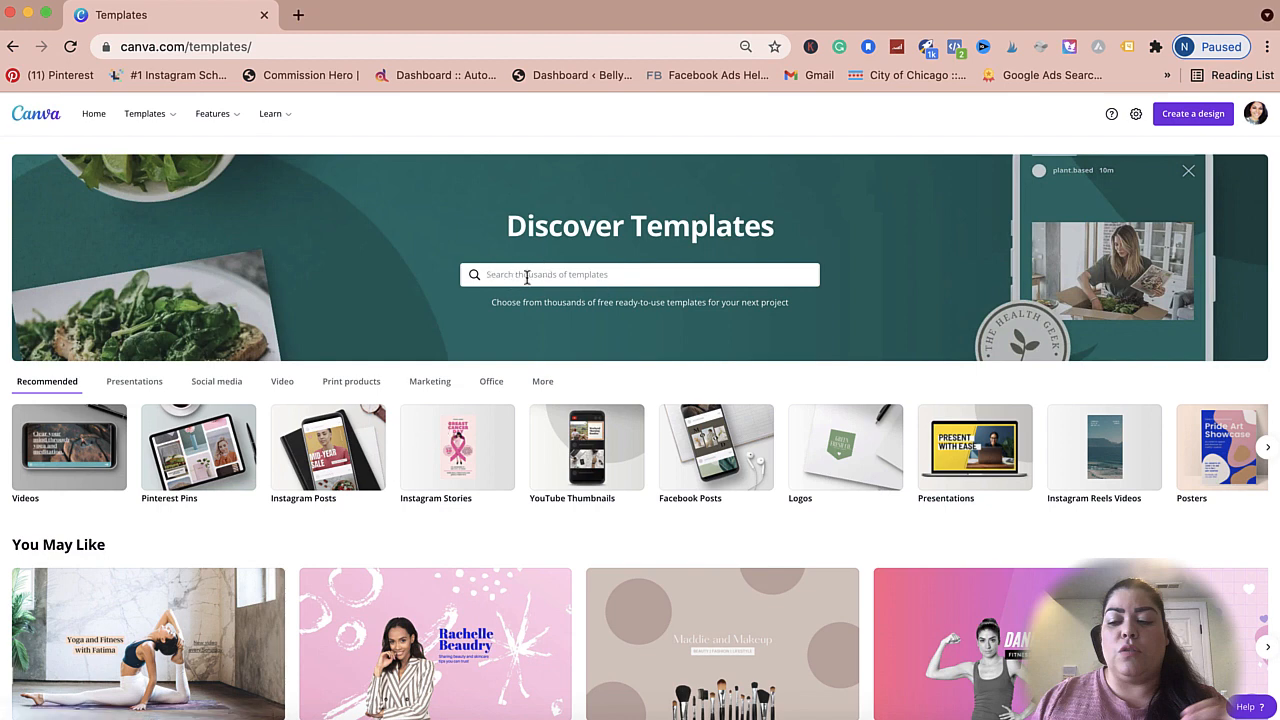
Enter "instagram" in the template search and look through the suggested template types.
left_click(625, 276)
type("instagram")
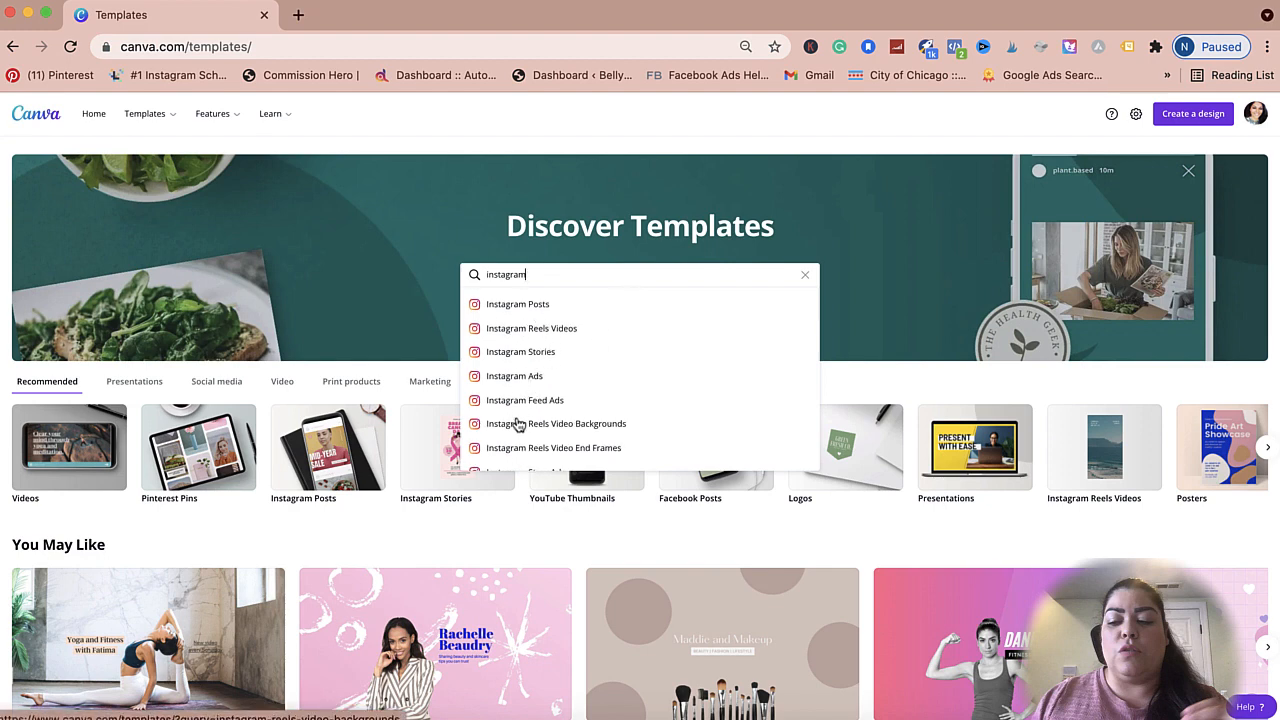
scroll(518, 424, "down", 1)
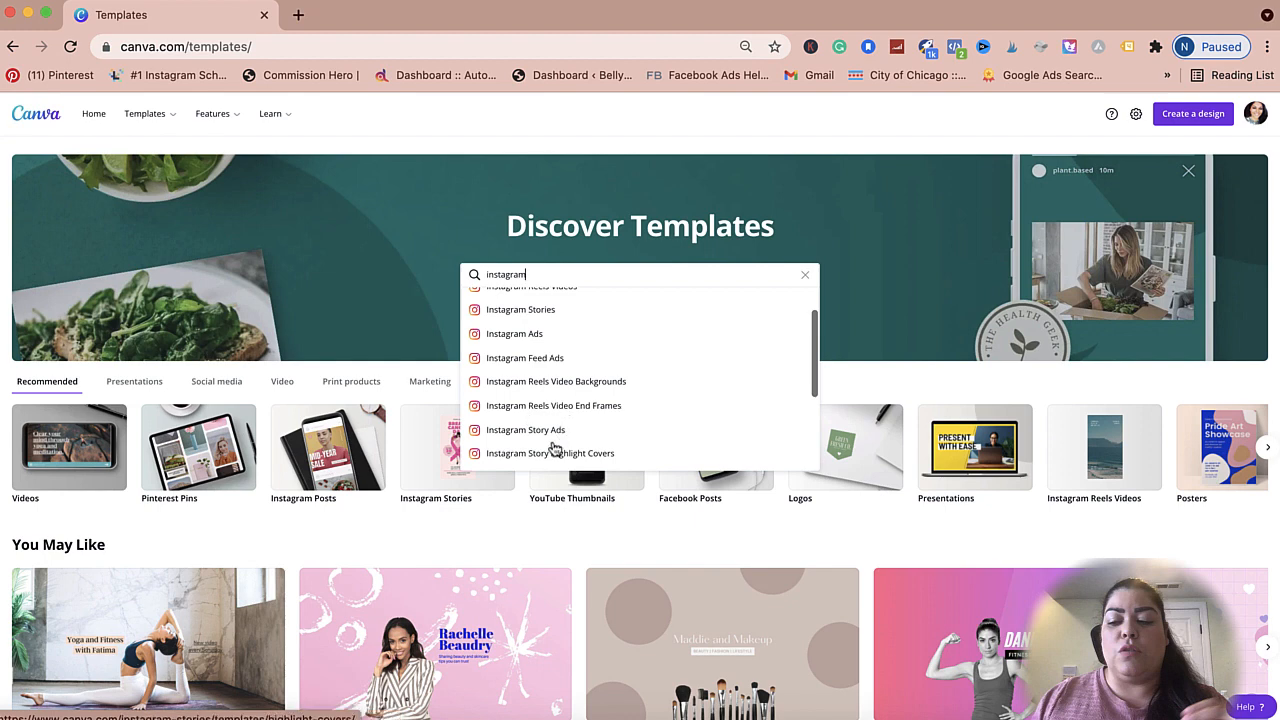
scroll(551, 364, "down", 3)
scroll(550, 340, "up", 5)
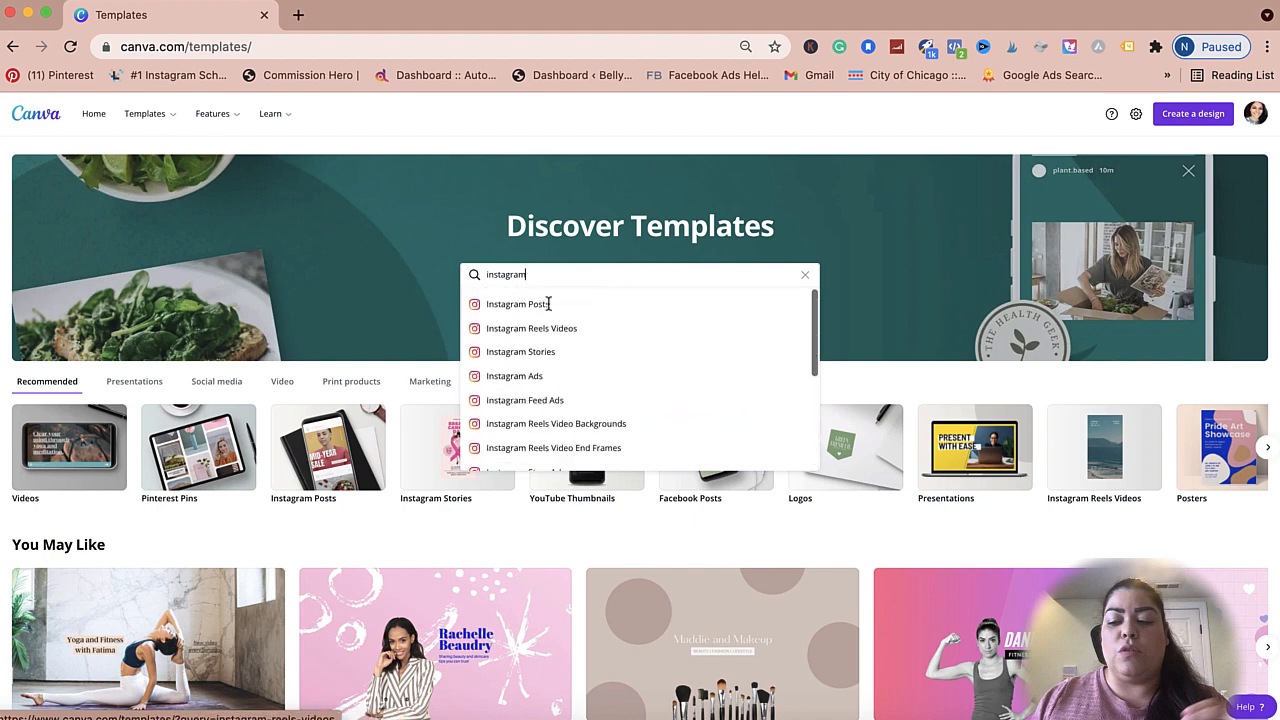
Replace the template search term with "facebook" and look through the suggested template types.
double_click(543, 272)
type("faceb")
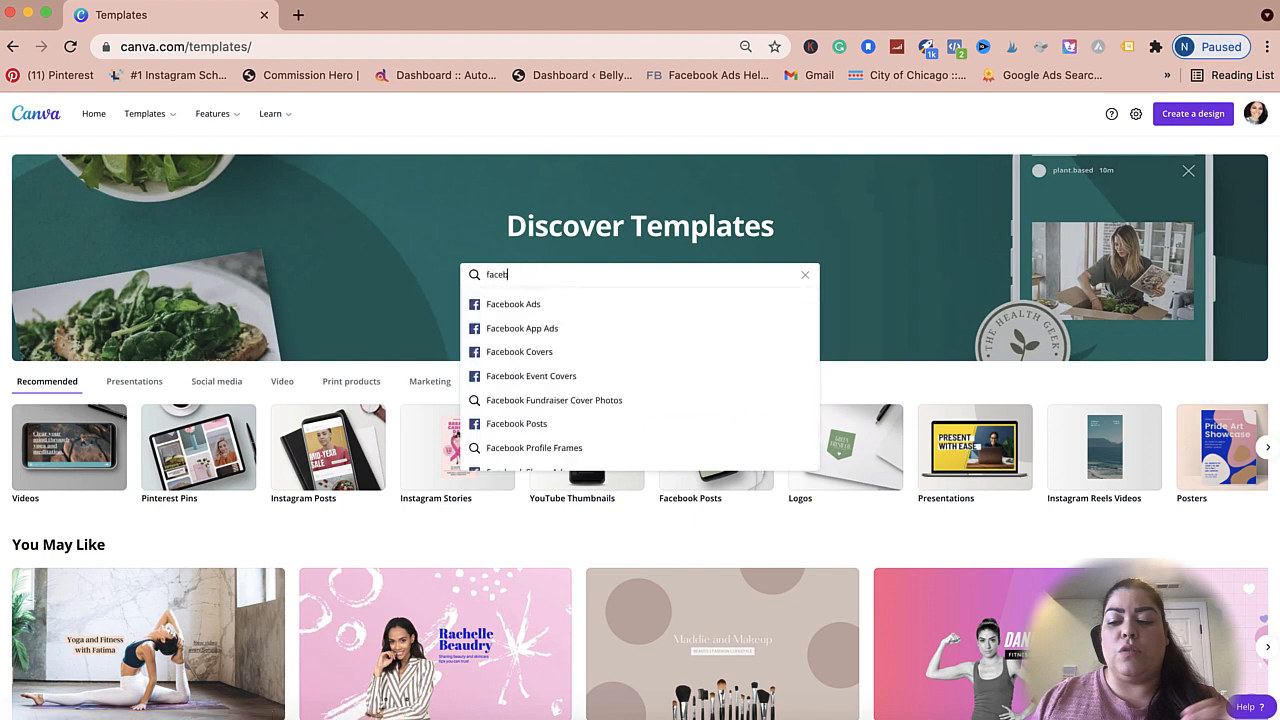
type("ook")
scroll(545, 404, "down", 5)
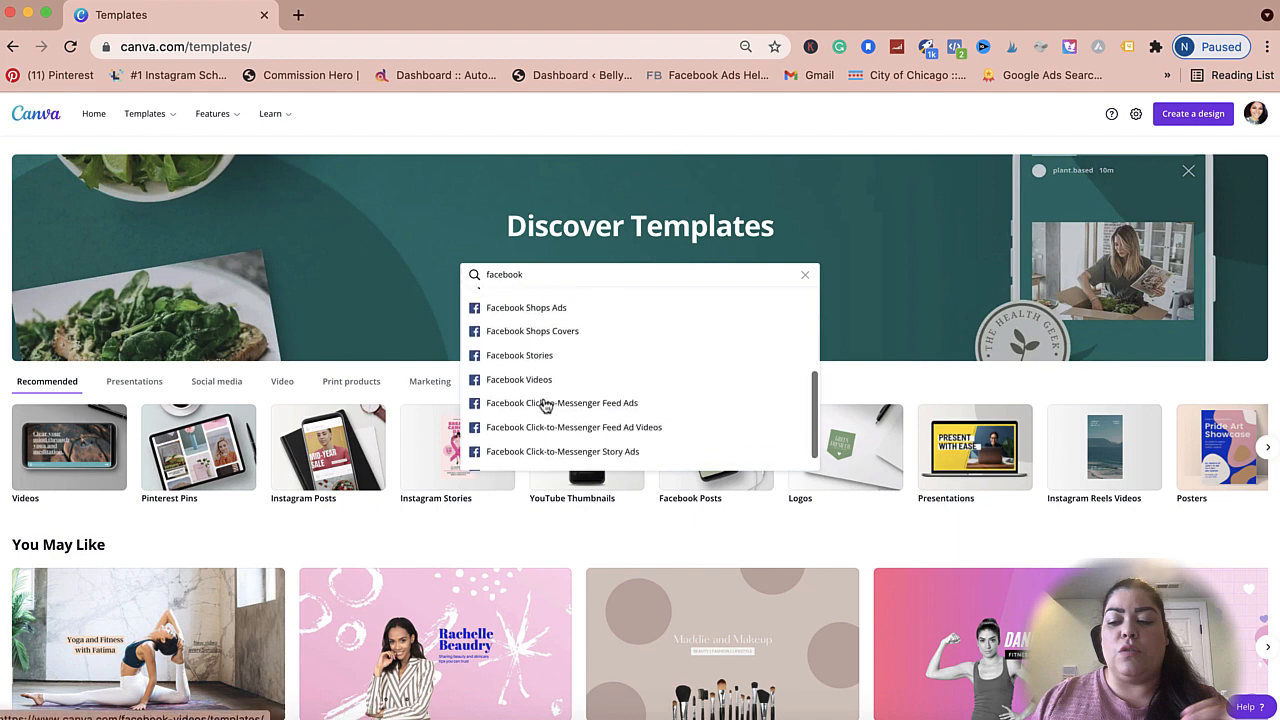
scroll(545, 404, "down", 2)
Change the template search term to "pinterest" and review the suggested pin types.
key("BackSpace")
key("BackSpace")
key("BackSpace")
key("BackSpace")
key("BackSpace")
key("BackSpace")
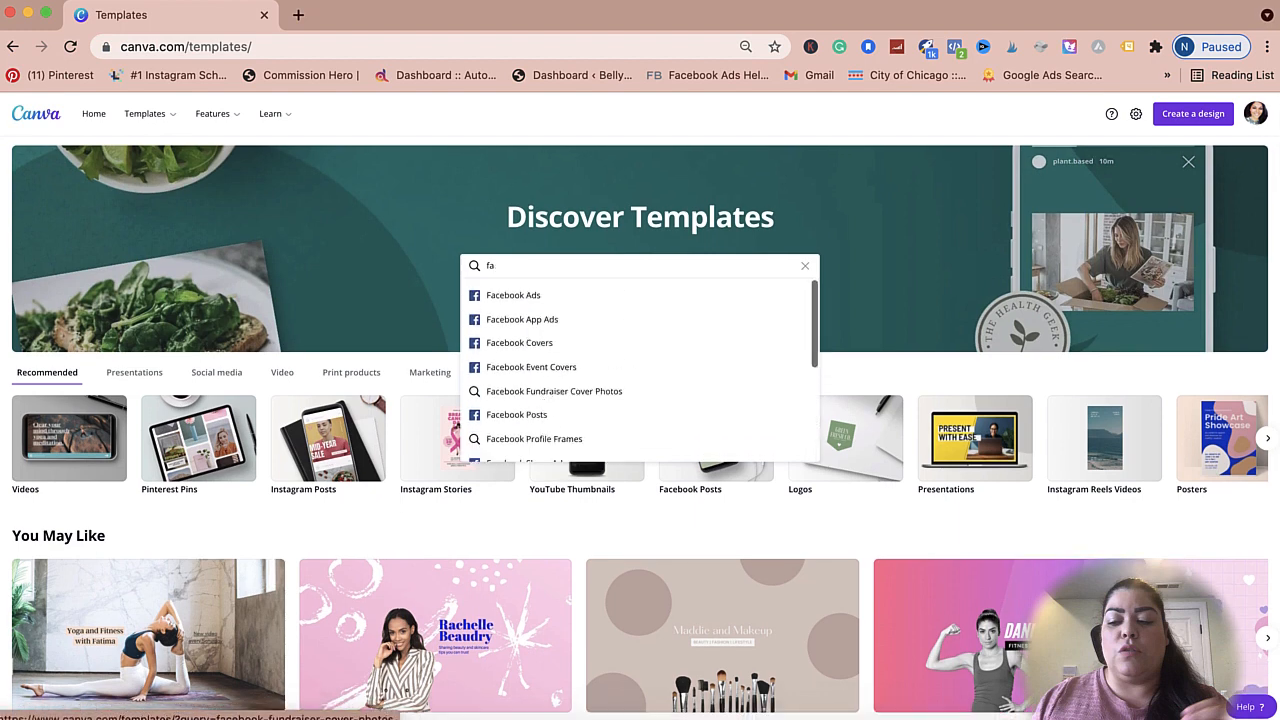
key("BackSpace")
key("BackSpace")
type("pinterest")
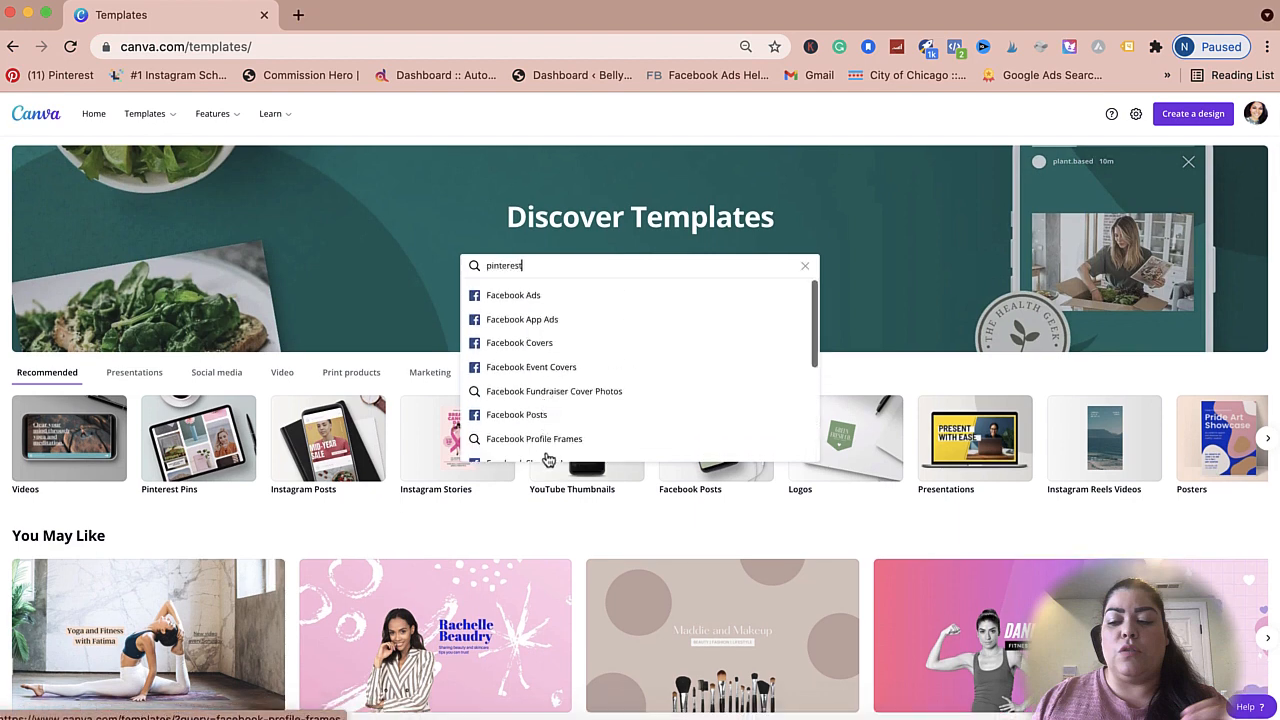
scroll(549, 374, "down", 2)
scroll(549, 374, "up", 2)
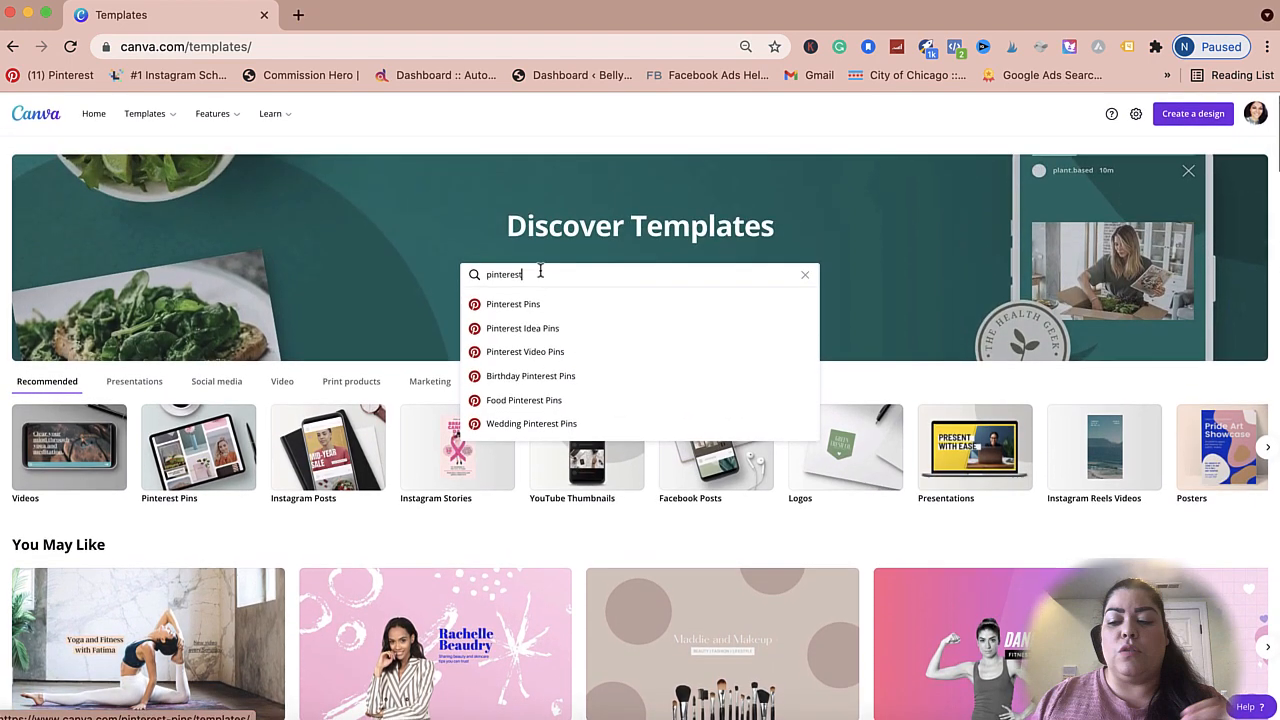
Change the template search term to "website" and review the suggested website template types.
key("BackSpace")
key("BackSpace")
key("BackSpace")
key("BackSpace")
key("BackSpace")
key("BackSpace")
key("BackSpace")
key("BackSpace")
key("BackSpace")
type("websit")
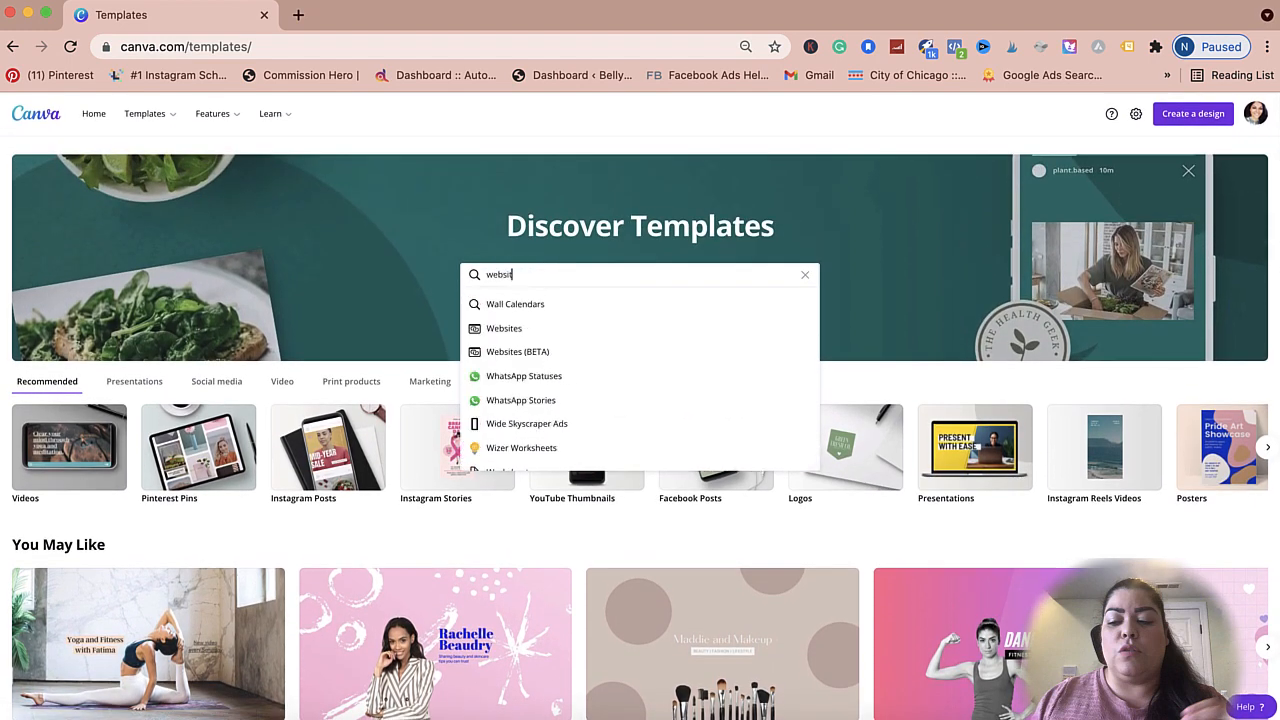
type("e")
scroll(585, 443, "down", 1)
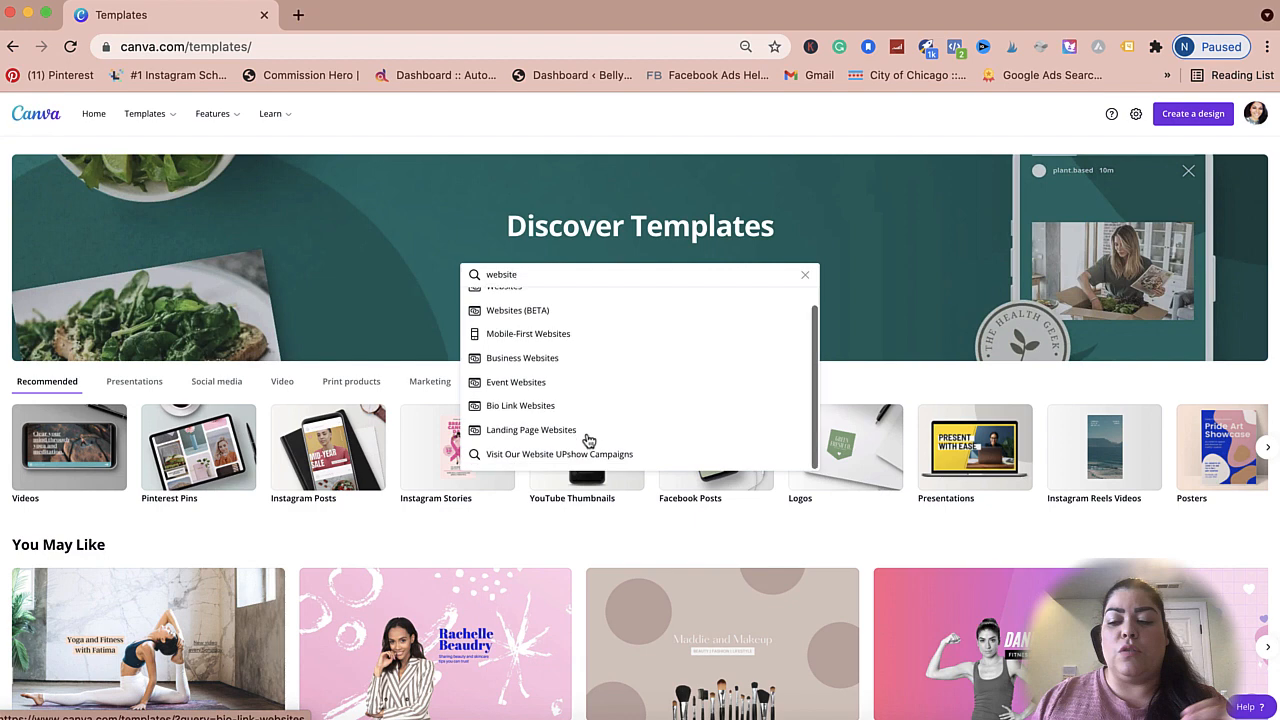
scroll(577, 374, "up", 1)
Replace the template search term with "mockup", look through the suggestions, and close the suggestion list.
double_click(538, 276)
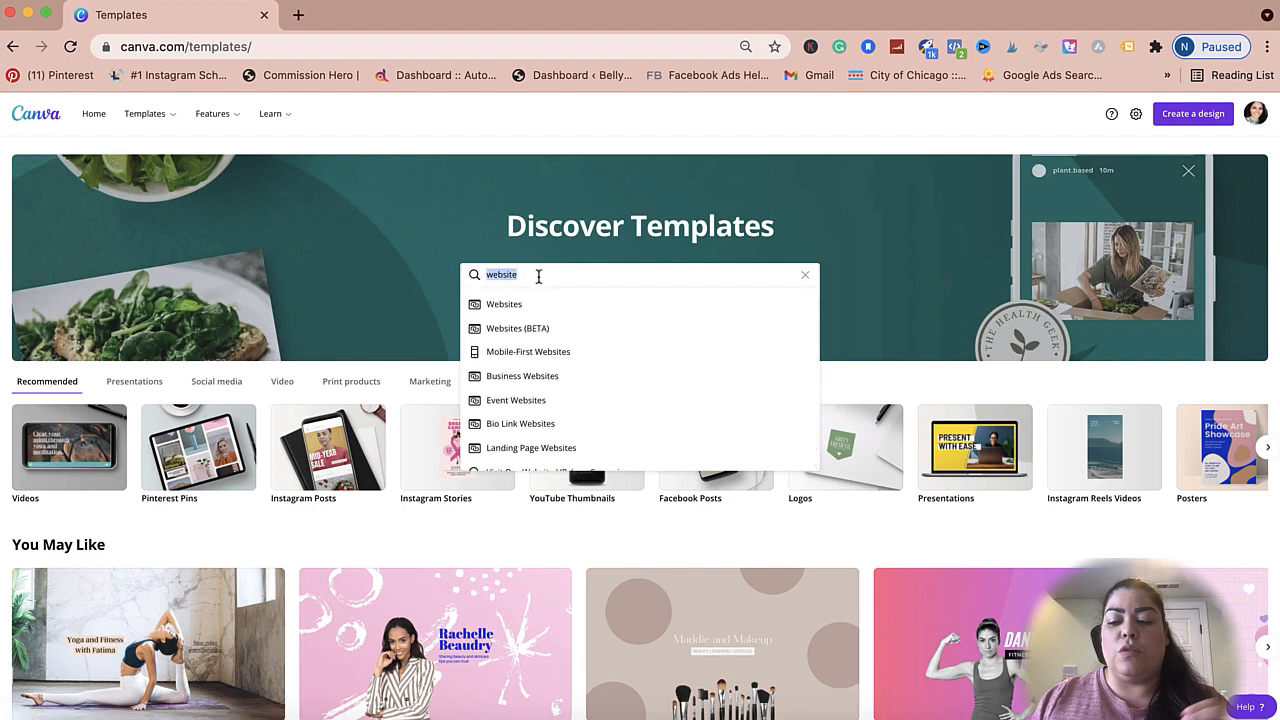
type("mockup")
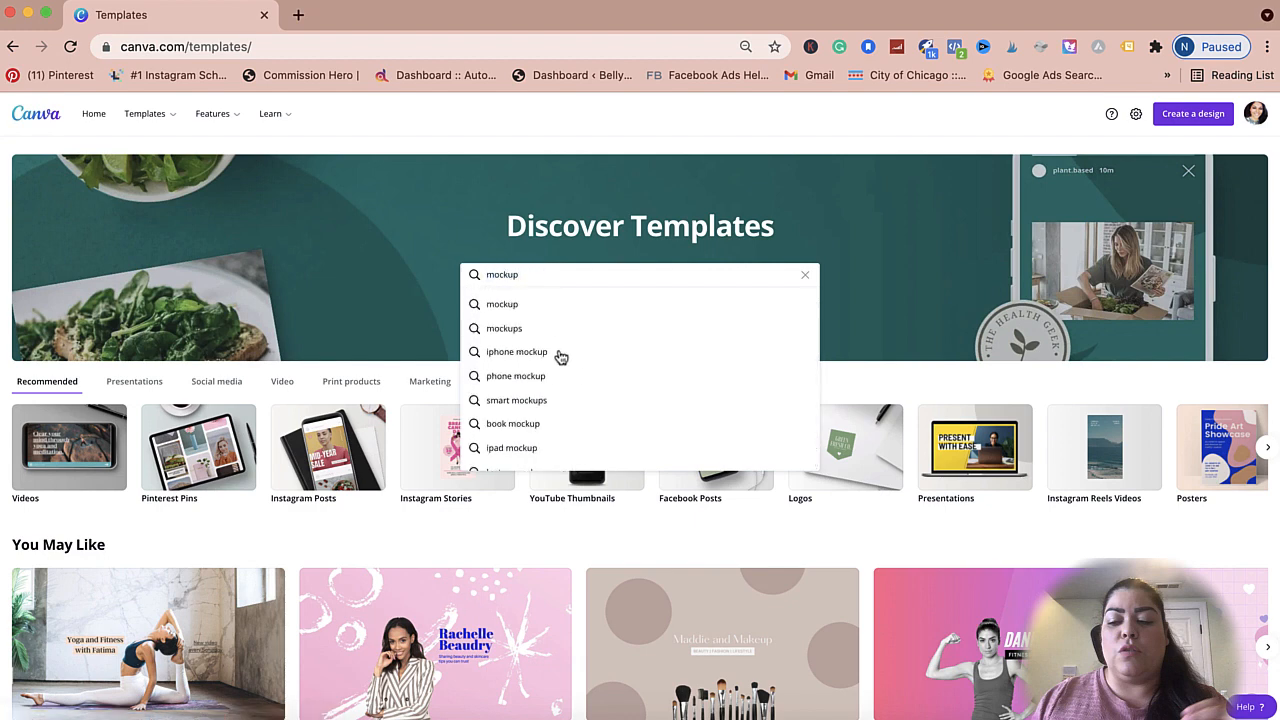
scroll(530, 340, "down", 3)
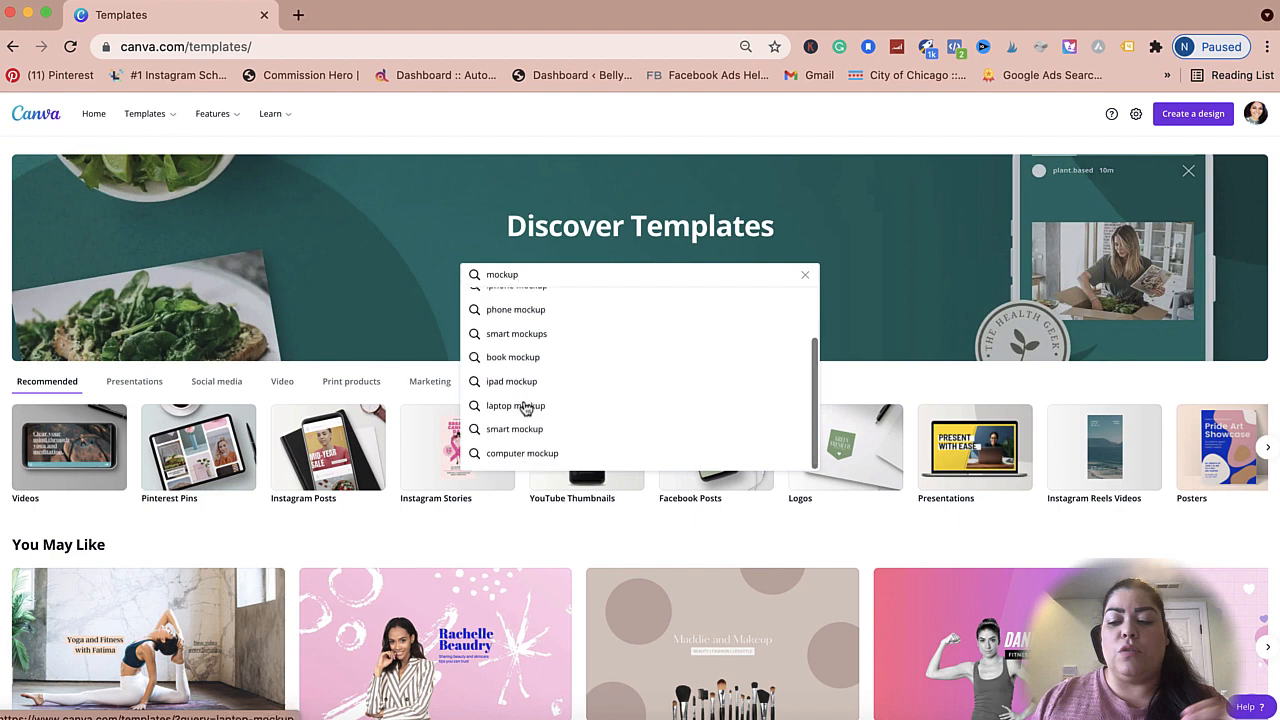
scroll(514, 349, "up", 3)
left_click(203, 253)
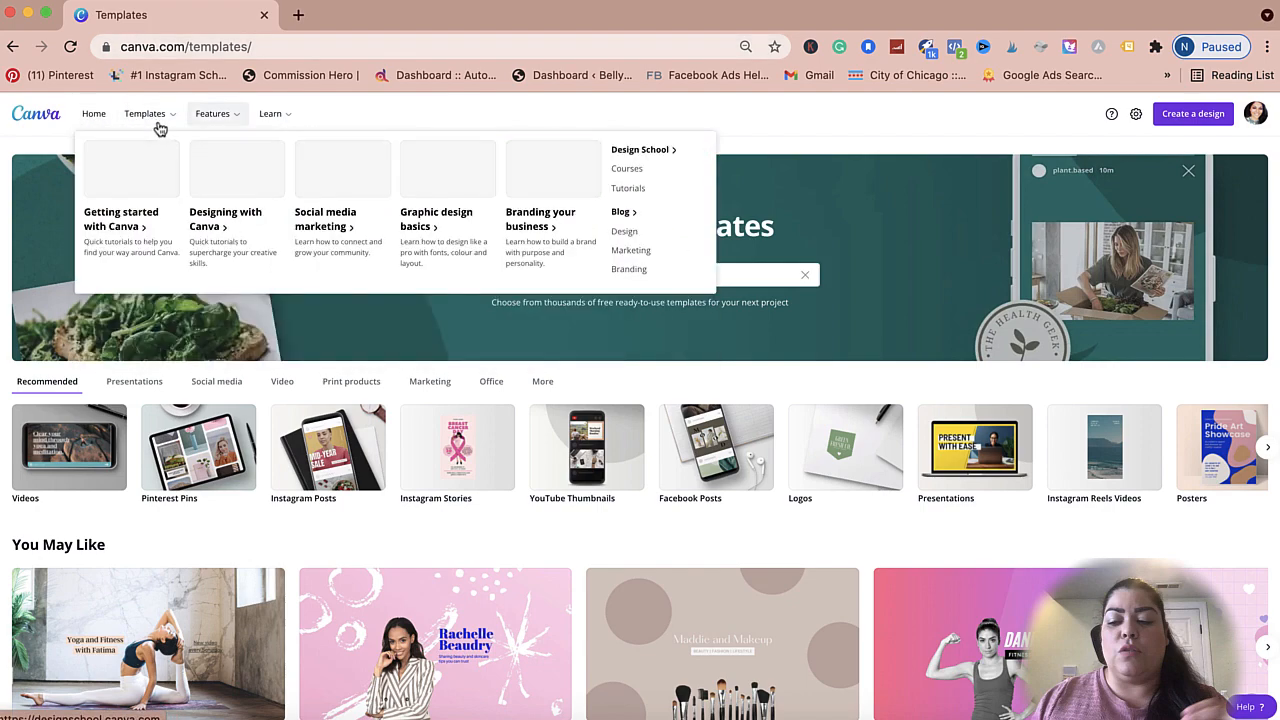
Examine the template categories and the features offered in the site's main navigation.
mouse_move(149, 120)
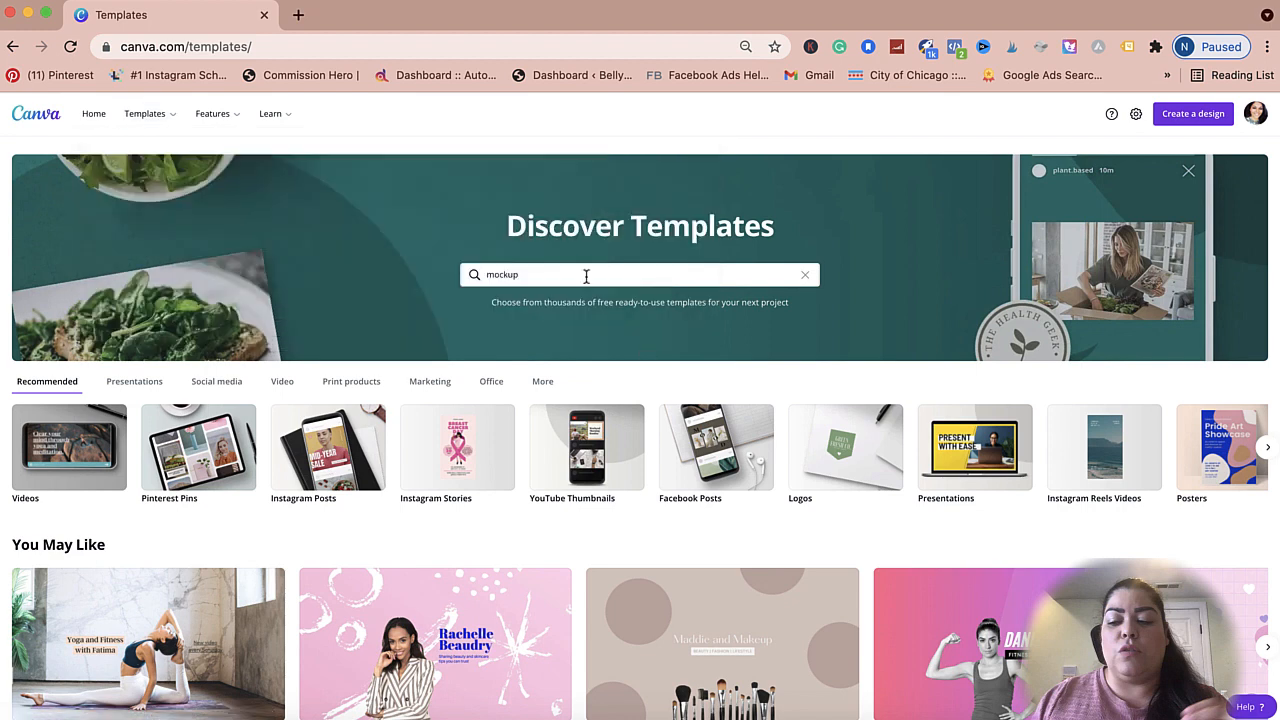
mouse_move(241, 113)
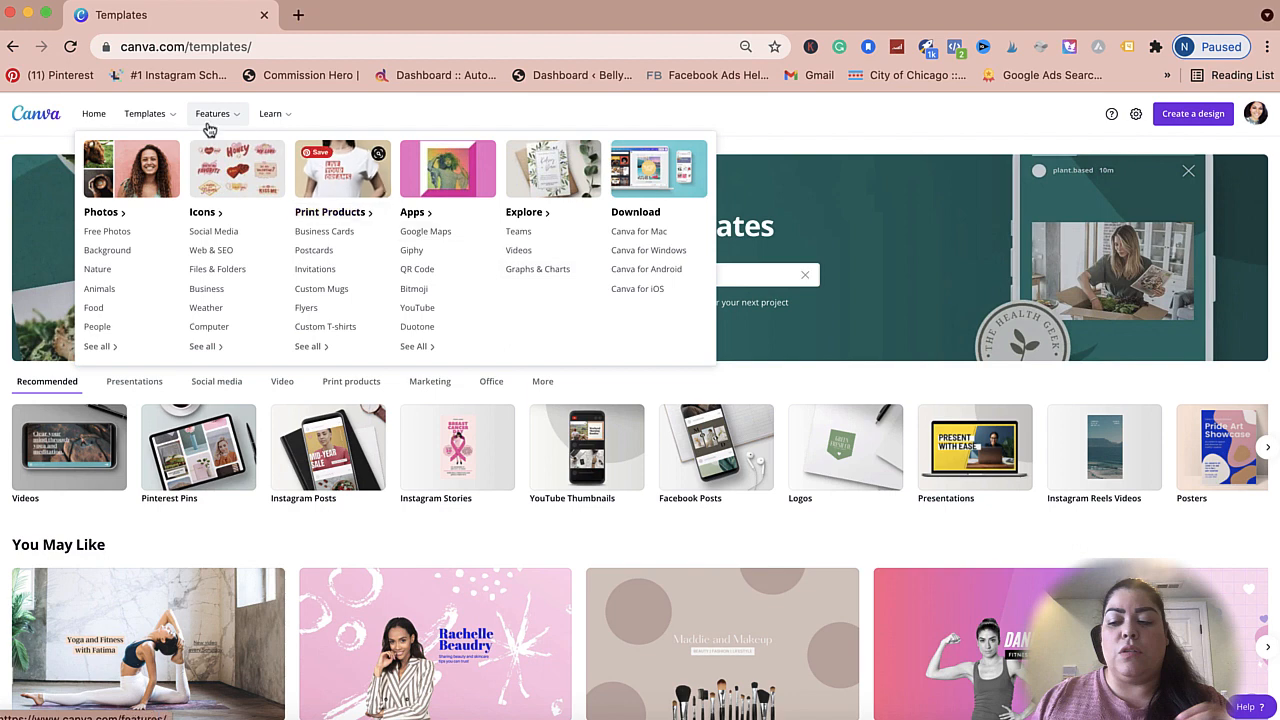
mouse_move(150, 116)
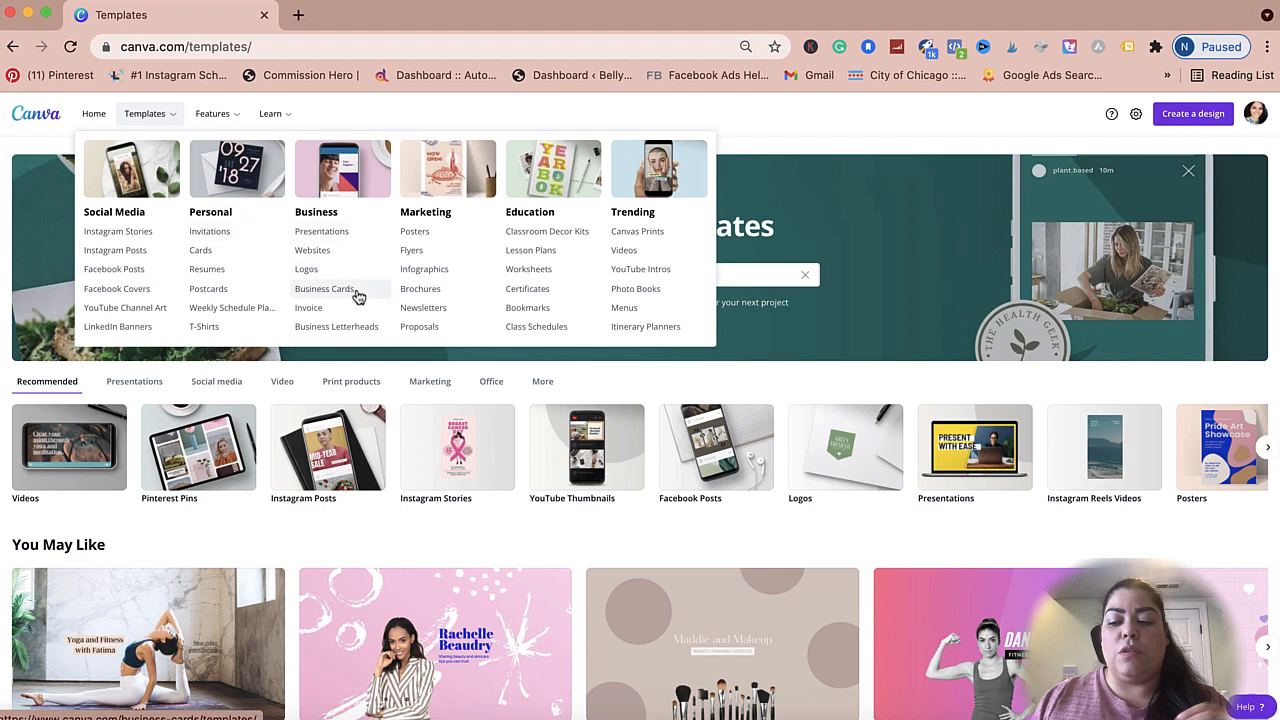
mouse_move(237, 119)
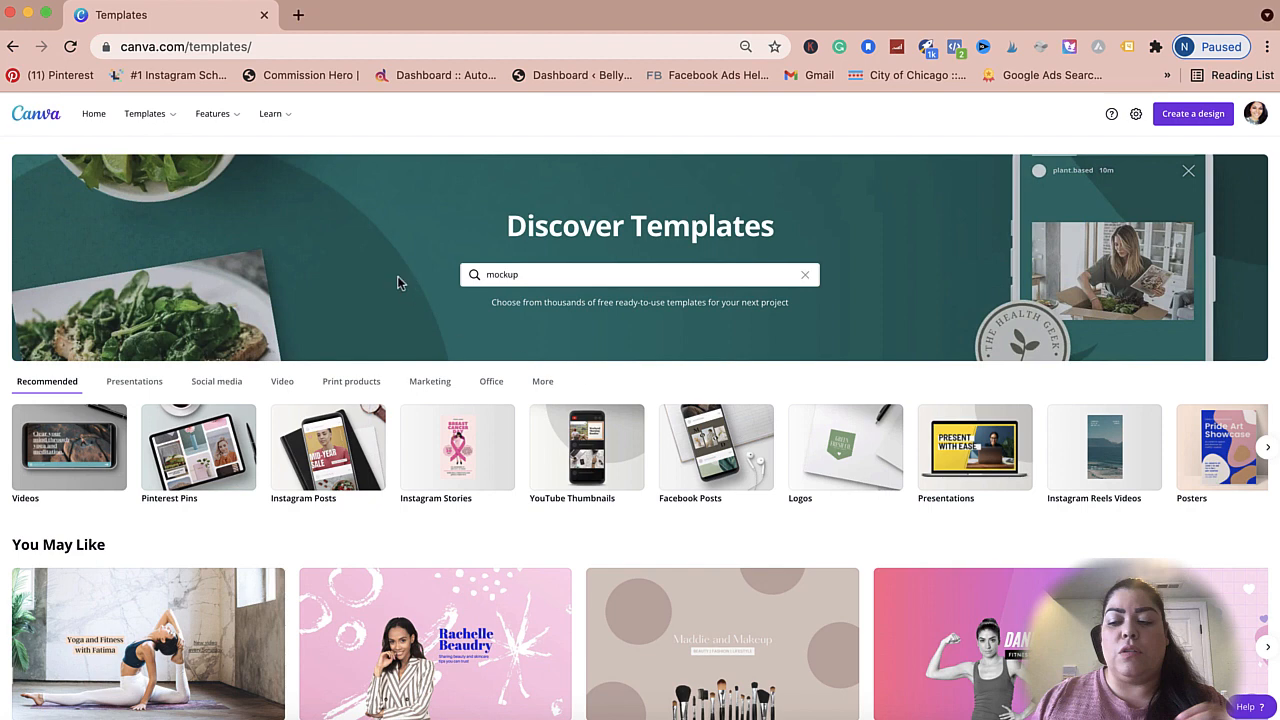
mouse_move(165, 118)
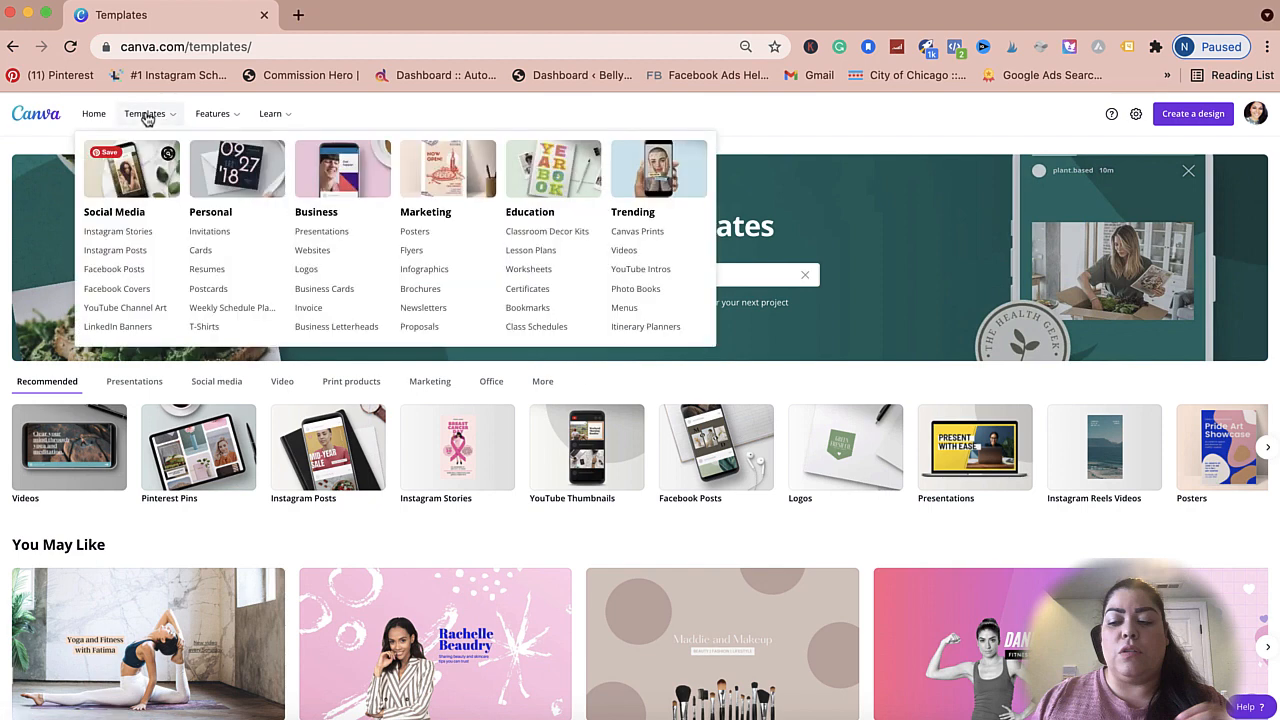
Open the Instagram Posts template collection from the Social Media category and browse its designs.
left_click(135, 254)
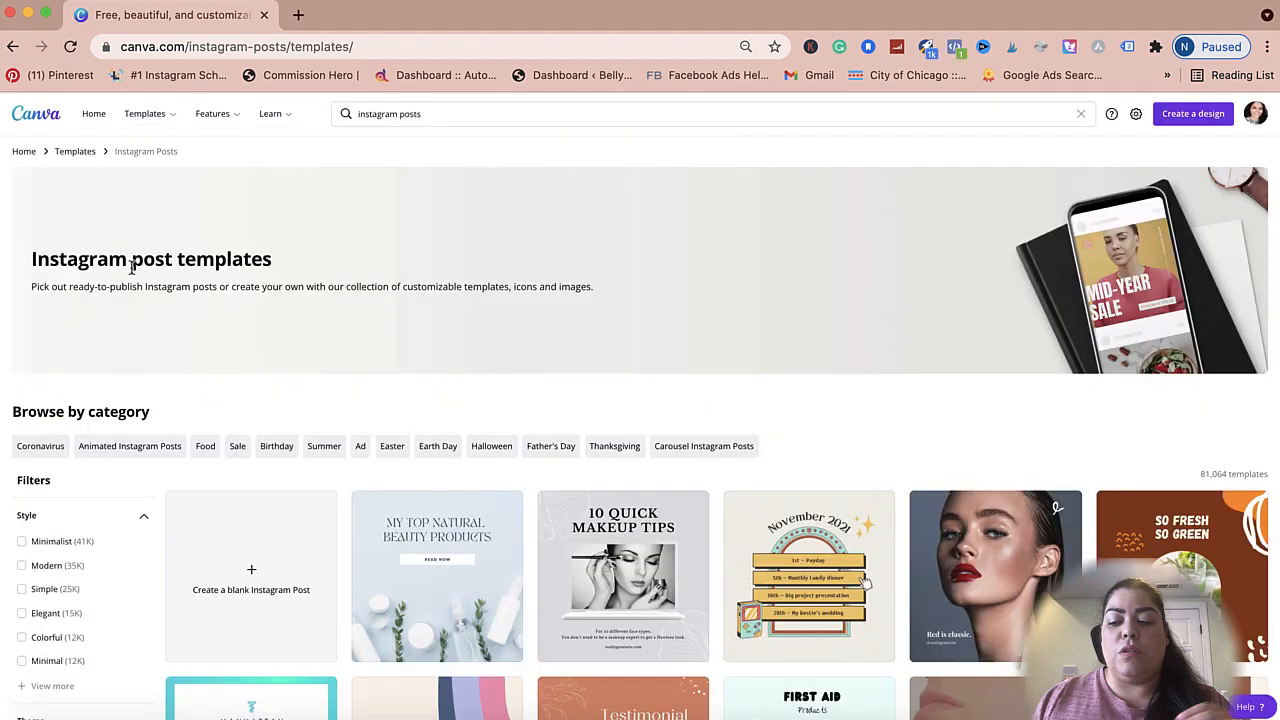
scroll(221, 310, "down", 3)
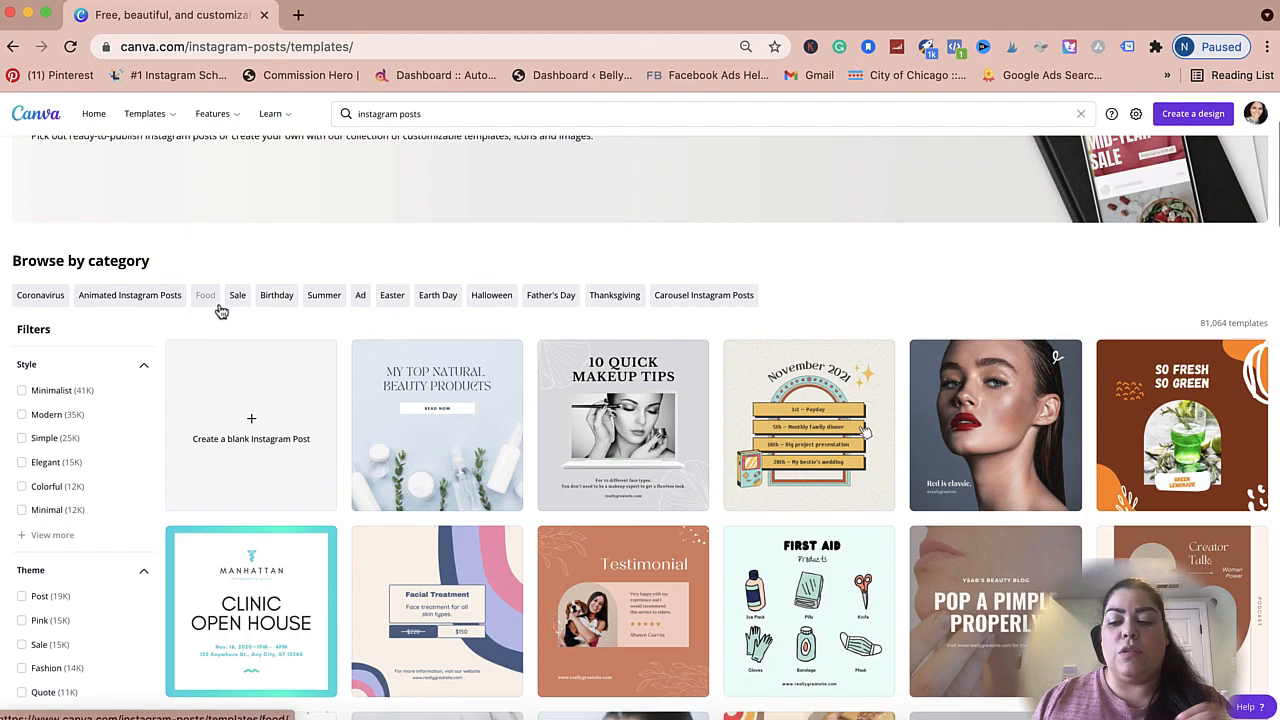
scroll(637, 553, "down", 10)
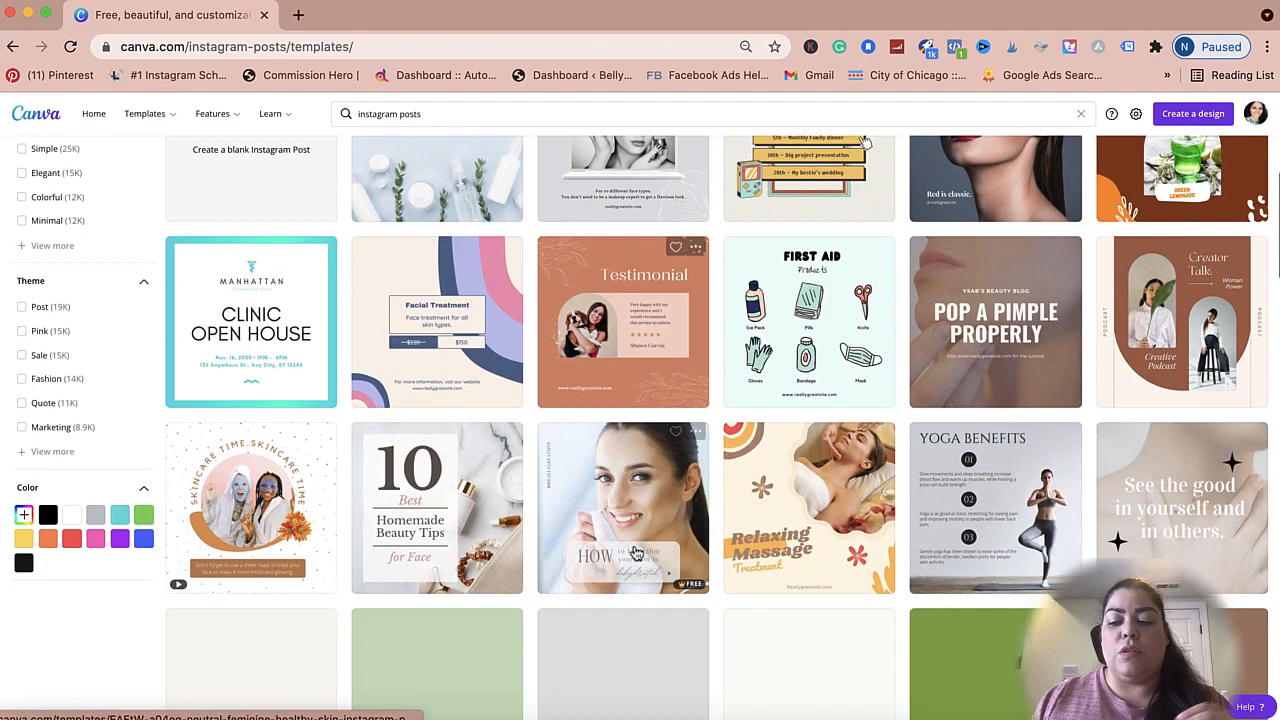
scroll(637, 553, "down", 10)
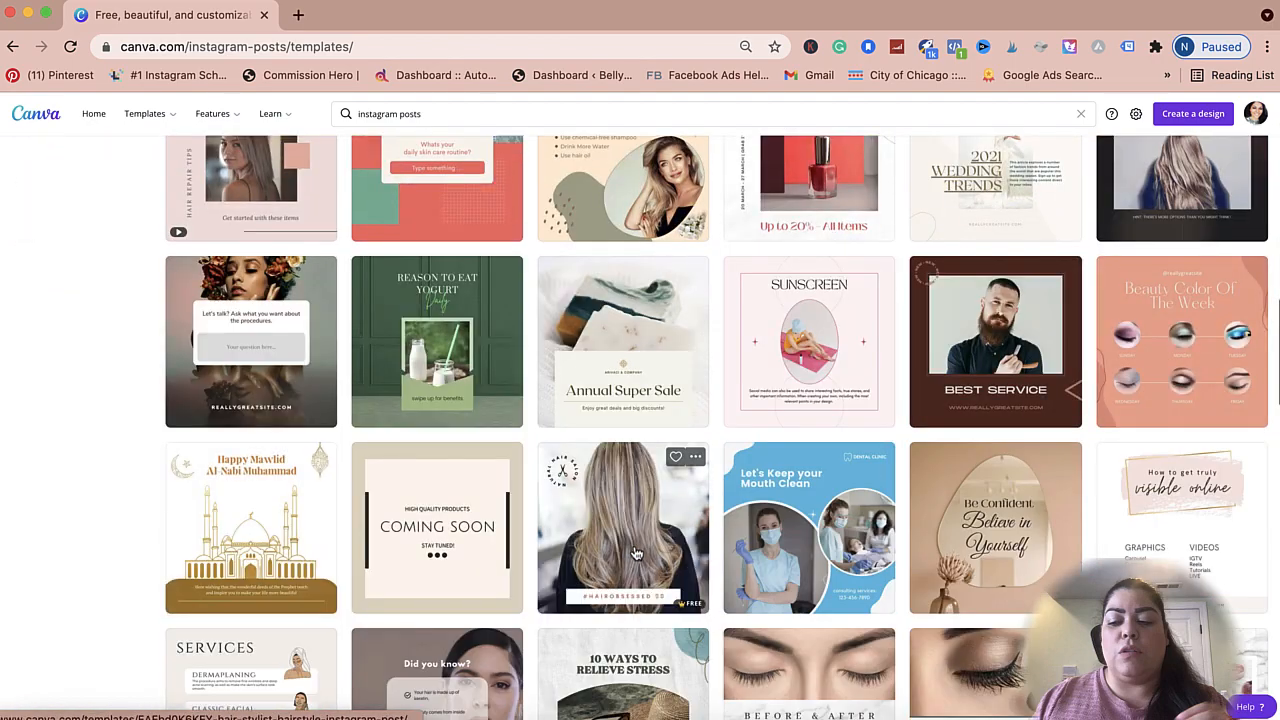
Choose the Skincare Expert Series Event Promo template from the Instagram post designs and open it for customizing.
scroll(637, 553, "down", 5)
scroll(637, 553, "up", 20)
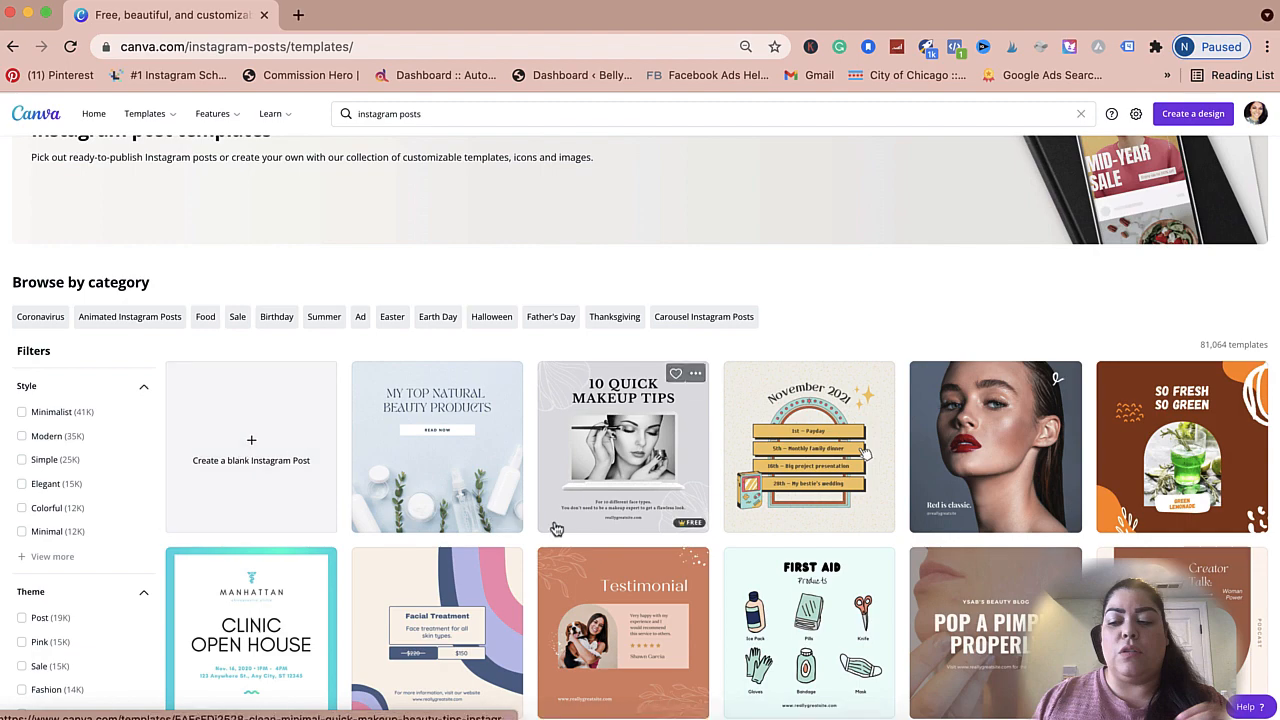
scroll(643, 640, "down", 3)
scroll(645, 642, "down", 3)
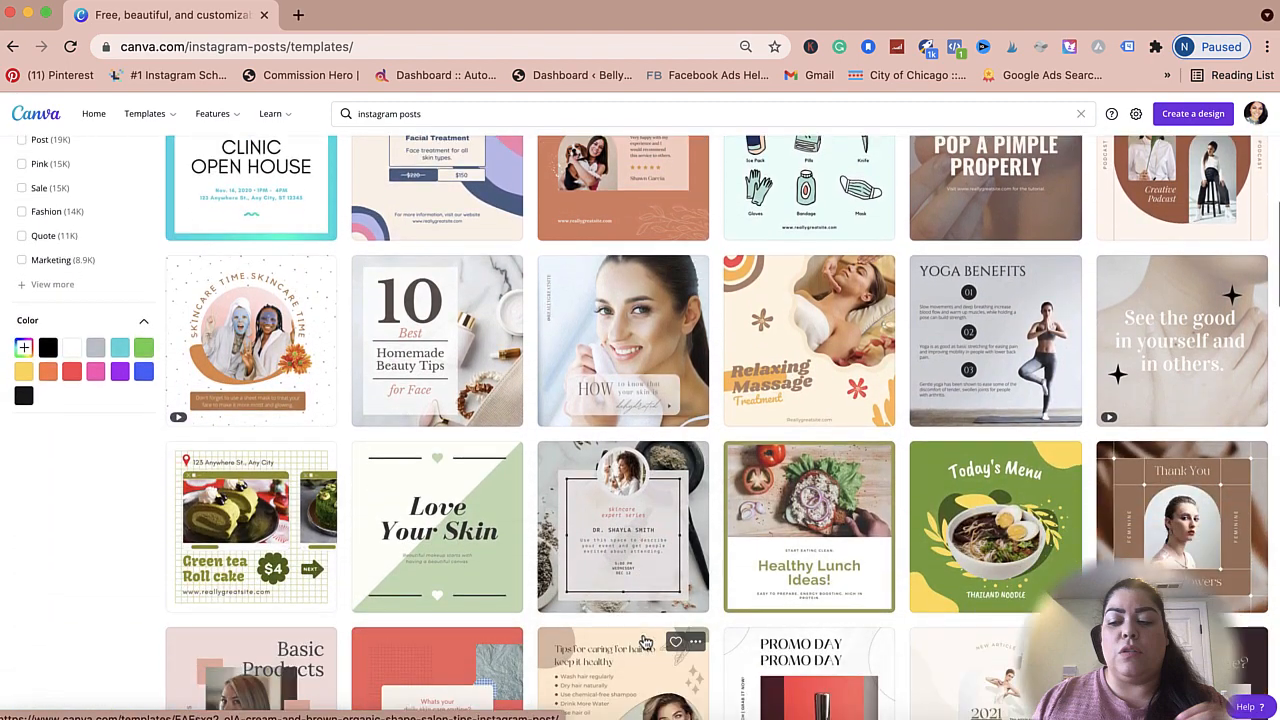
scroll(650, 657, "down", 2)
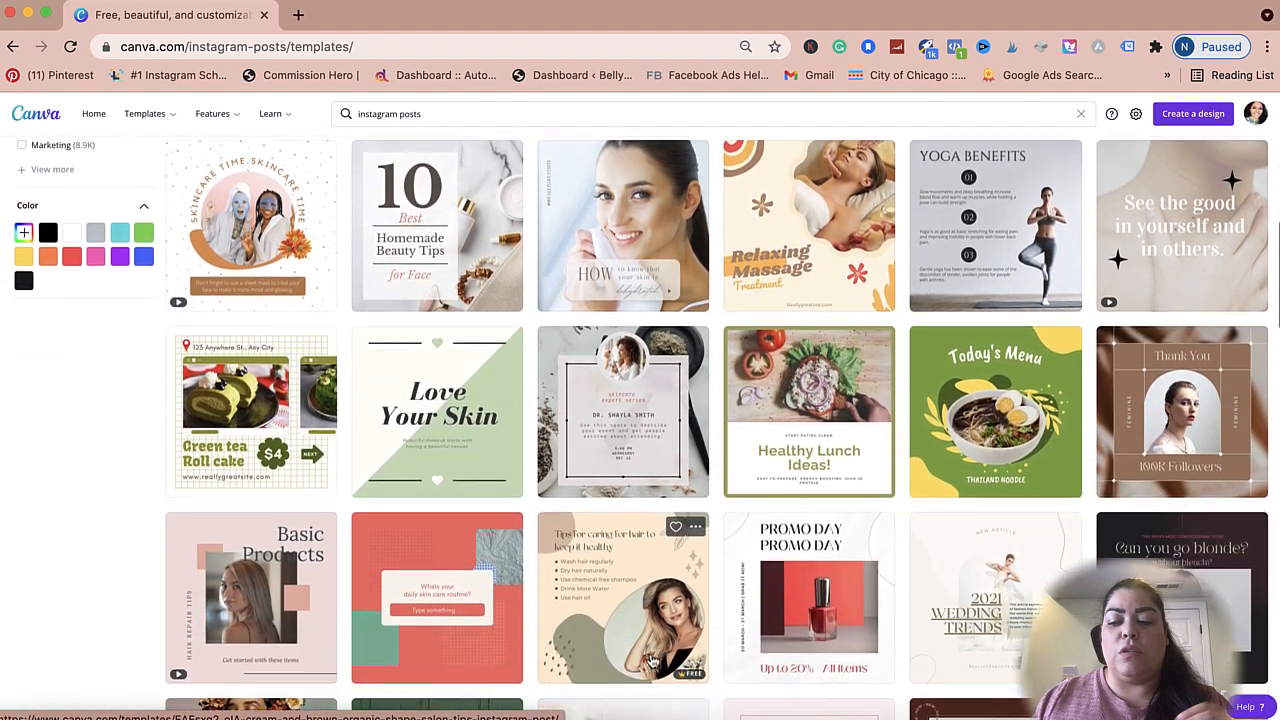
scroll(800, 540, "down", 3)
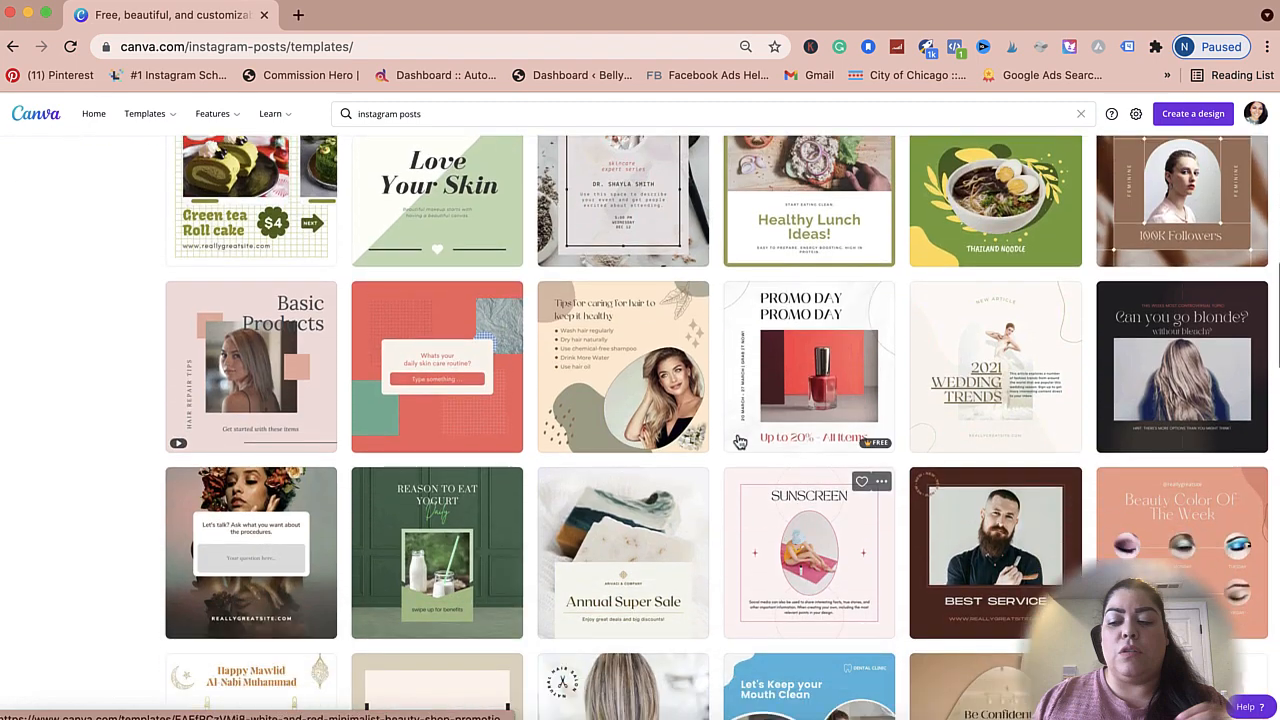
scroll(787, 368, "up", 5)
scroll(786, 368, "up", 1)
scroll(700, 450, "down", 2)
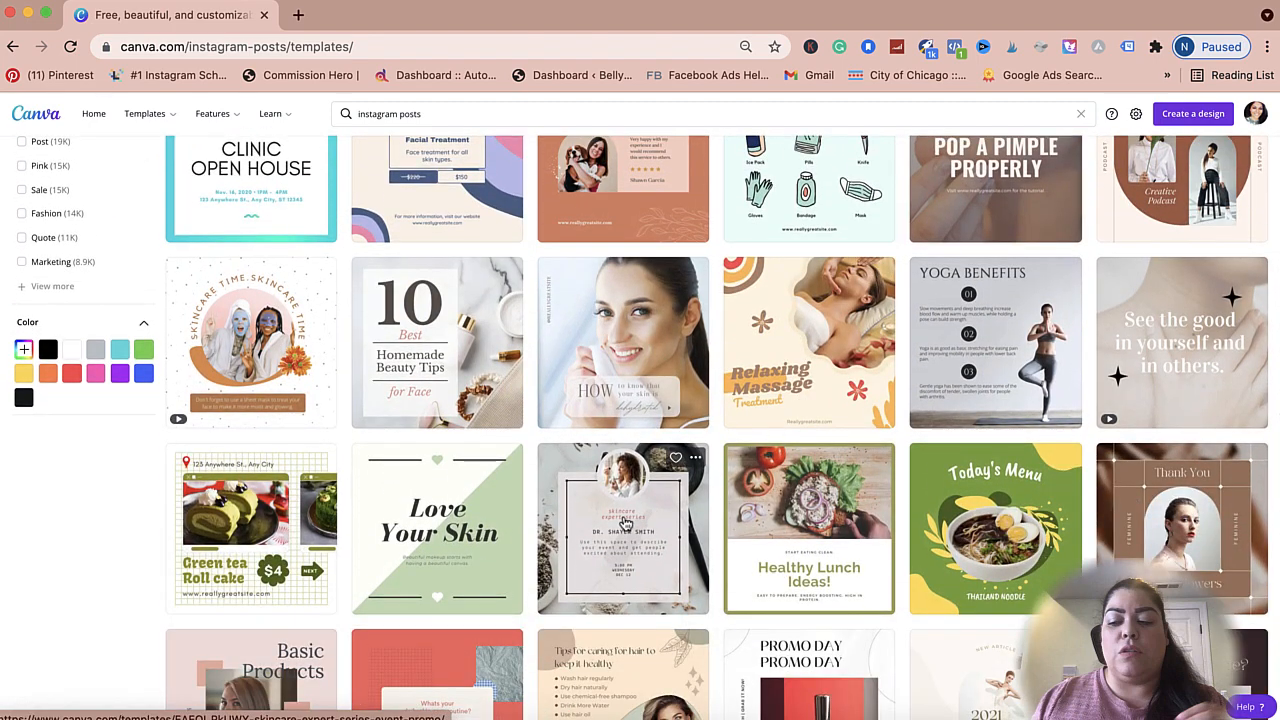
left_click(622, 518)
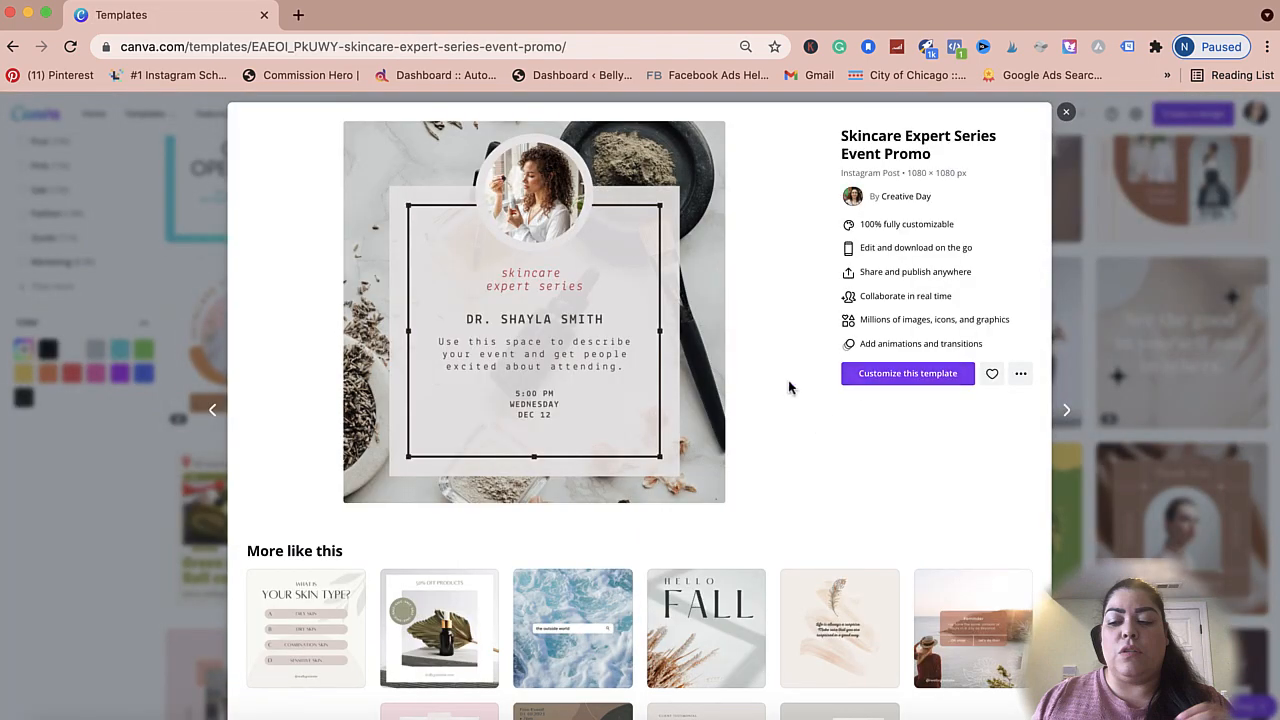
left_click(913, 377)
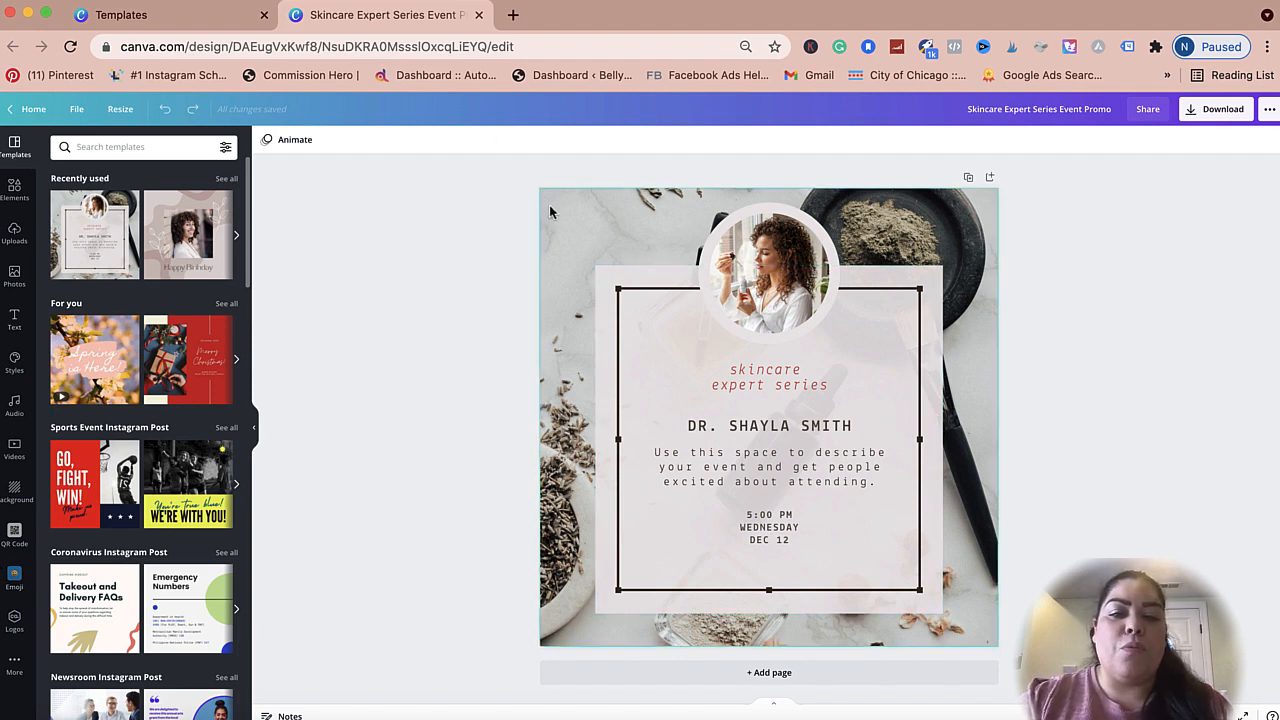
Recolor the thin square frame around the text to the dusty pink of the brand kit's NB palette.
left_click(610, 318)
left_click(617, 320)
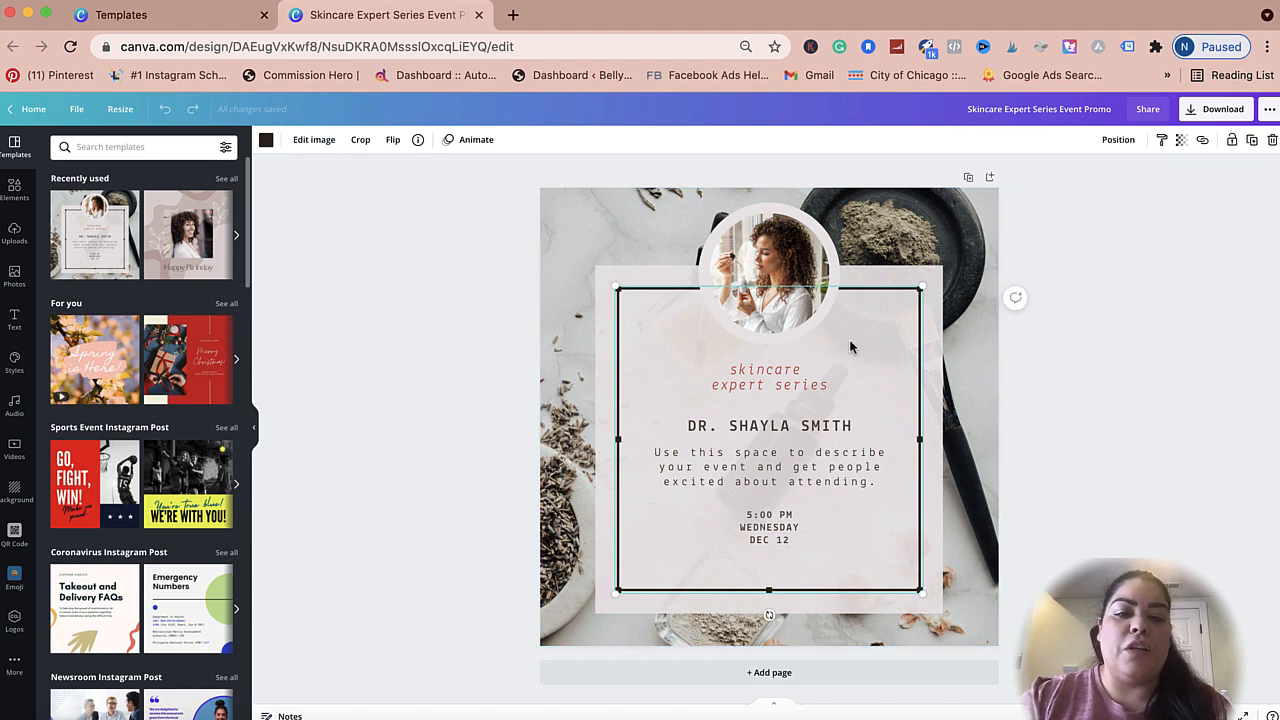
left_click(266, 139)
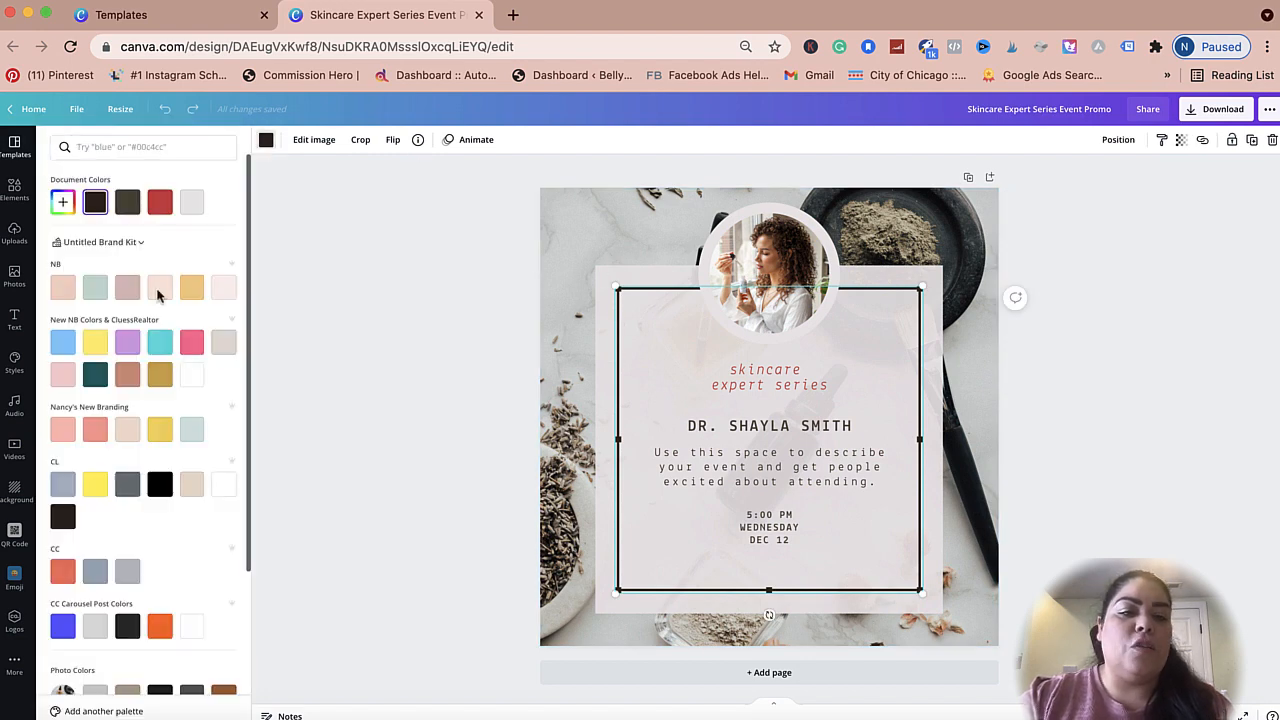
left_click(131, 290)
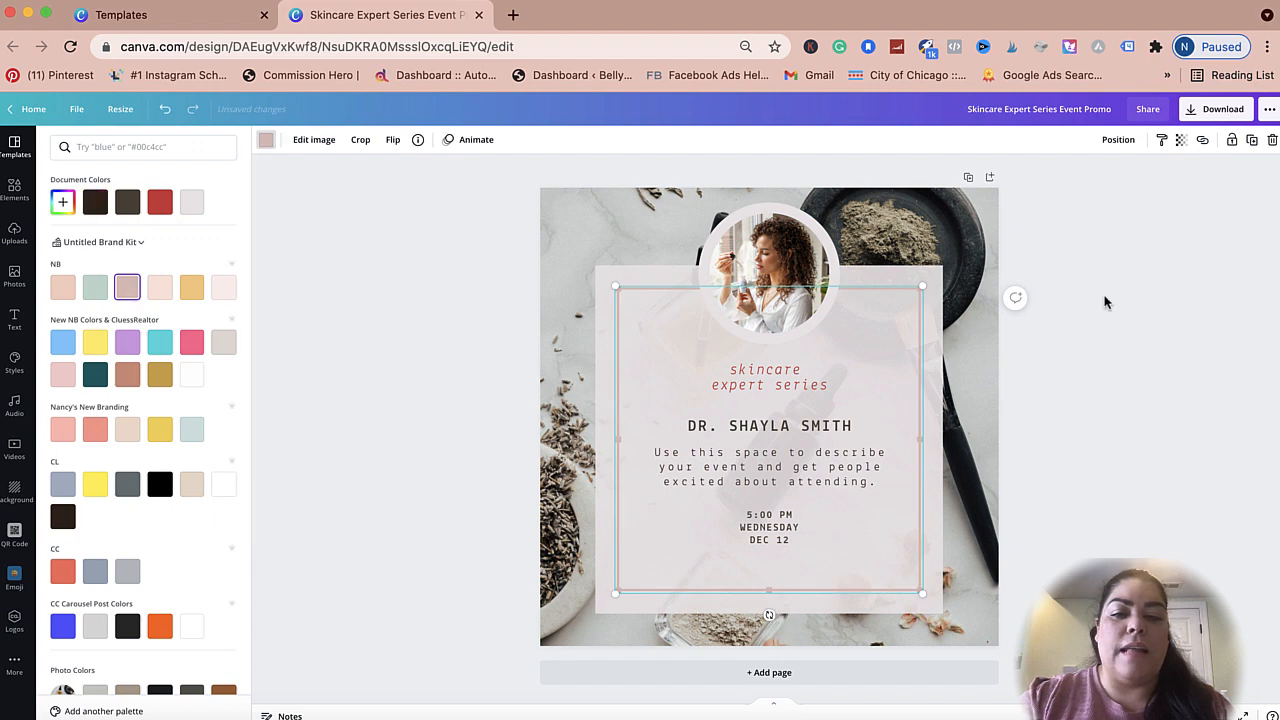
key("Escape")
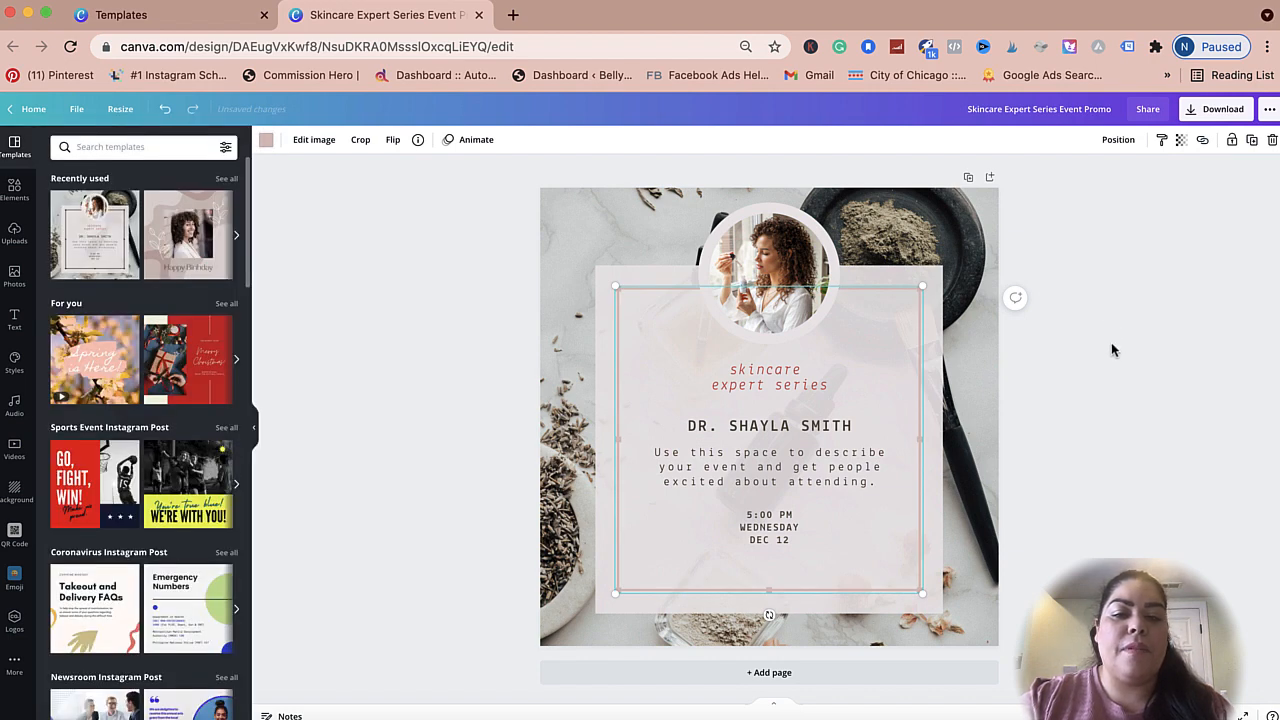
Search the photos for "blogger" and replace the background with the flat-lay photo of a laptop and white tulips.
left_click(572, 244)
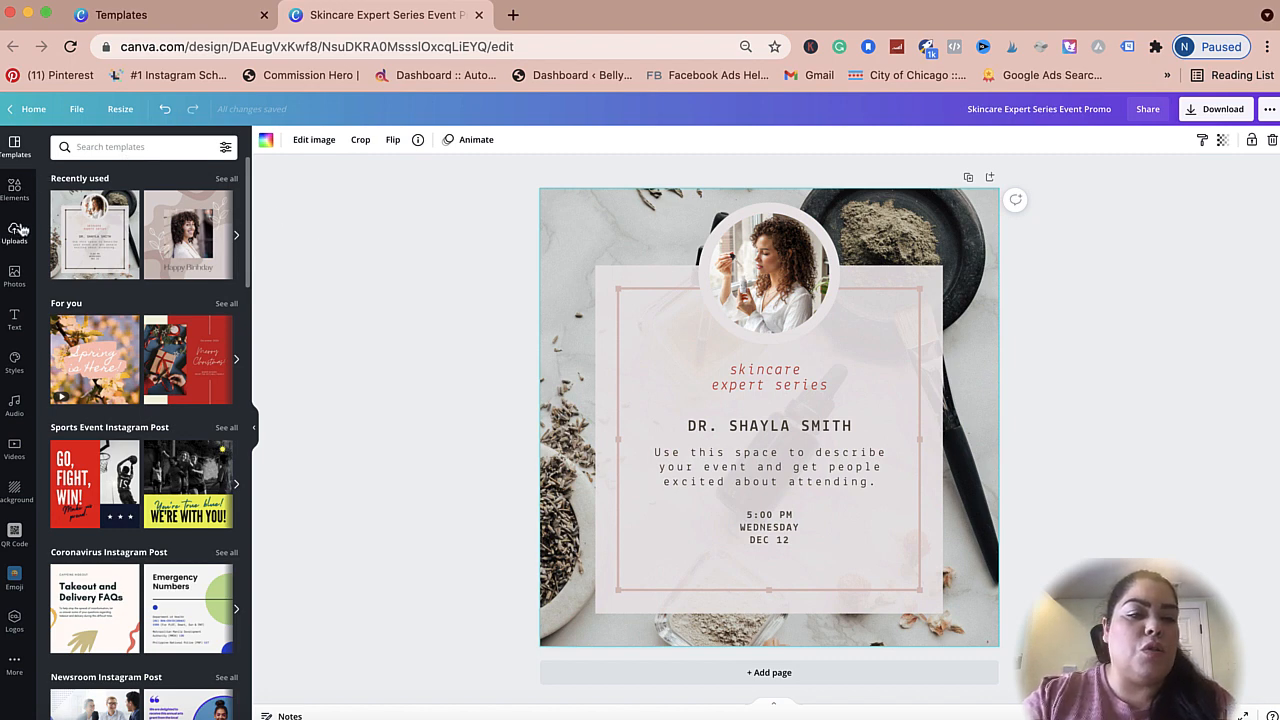
left_click(14, 280)
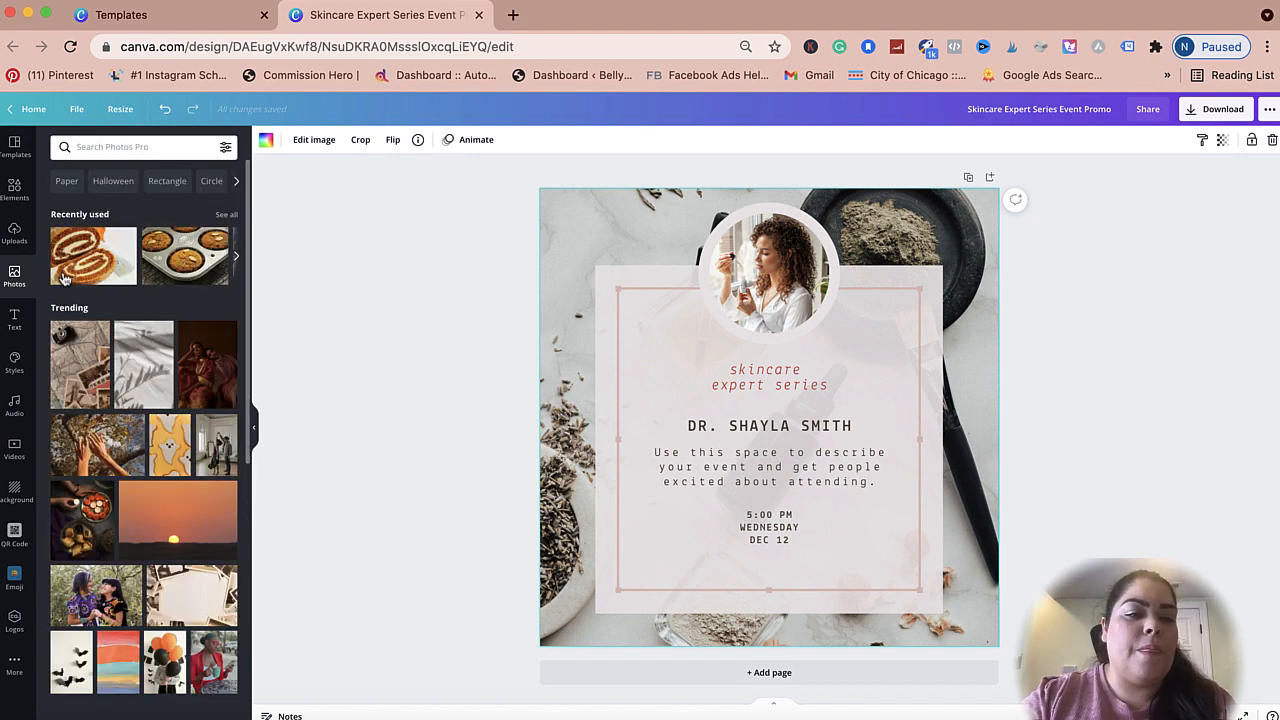
left_click(88, 147)
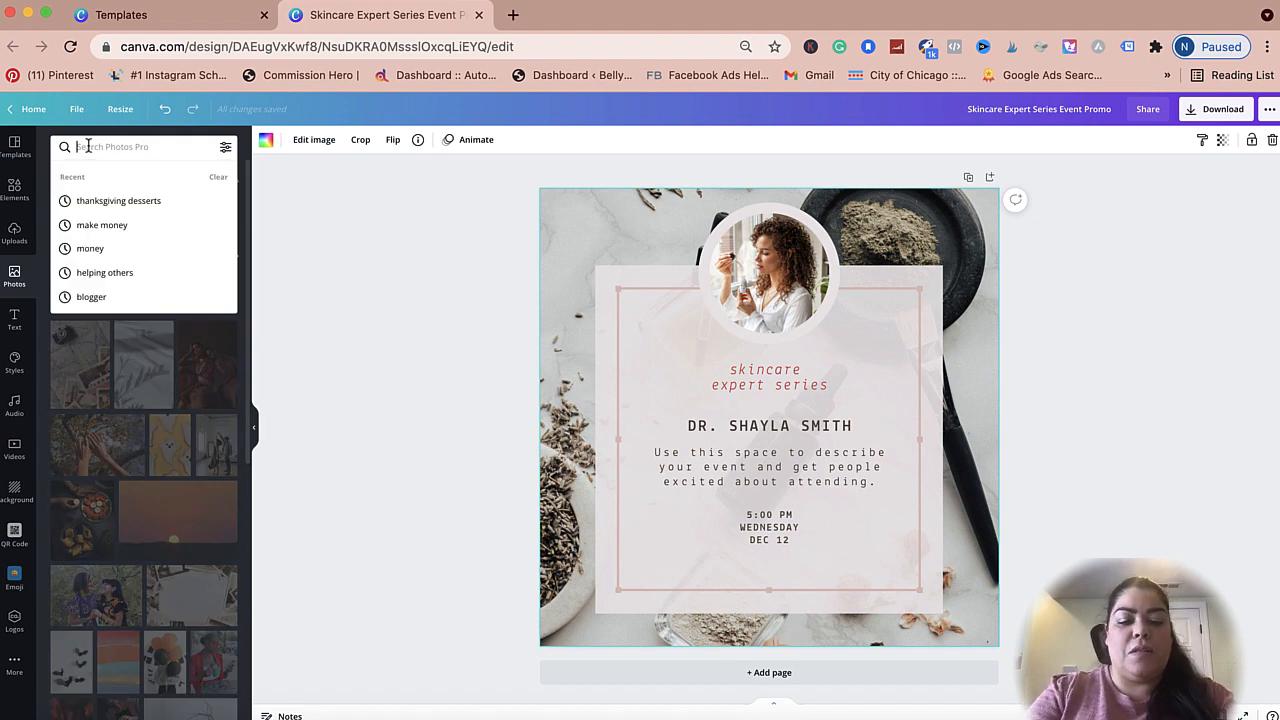
type("blogger")
key("Return")
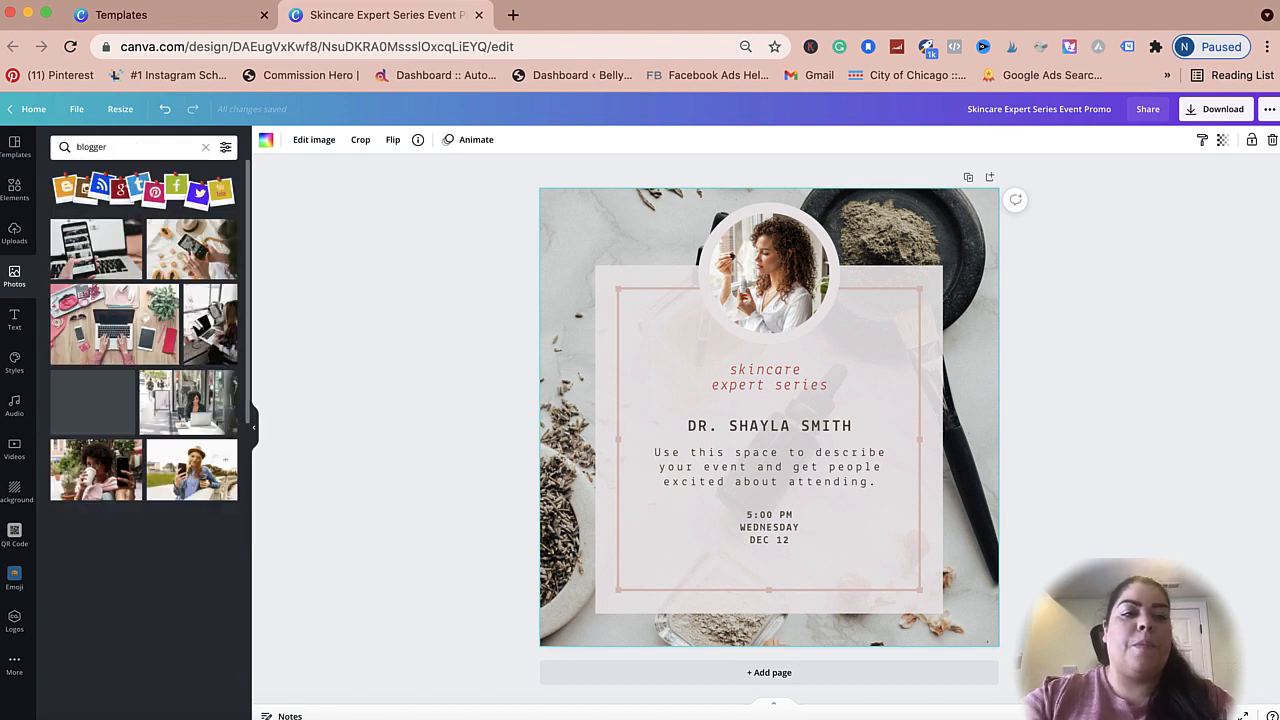
scroll(137, 368, "down", 3)
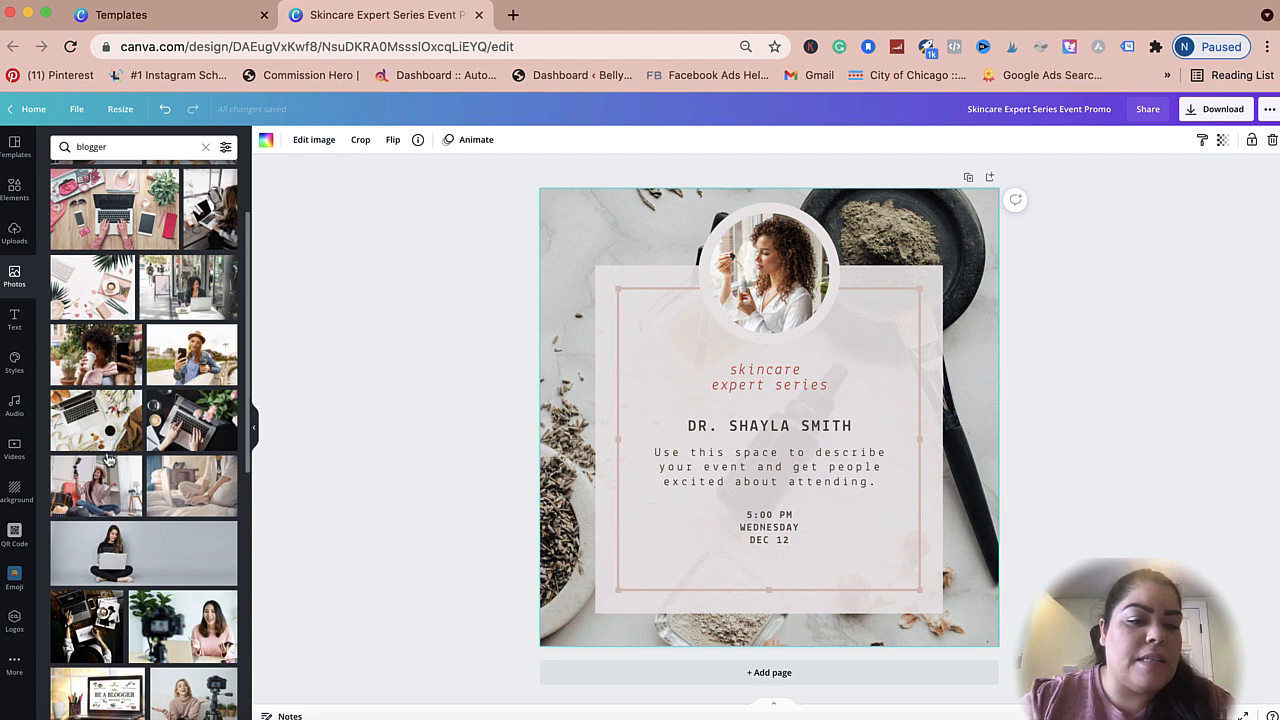
left_click_drag(87, 418, 548, 252)
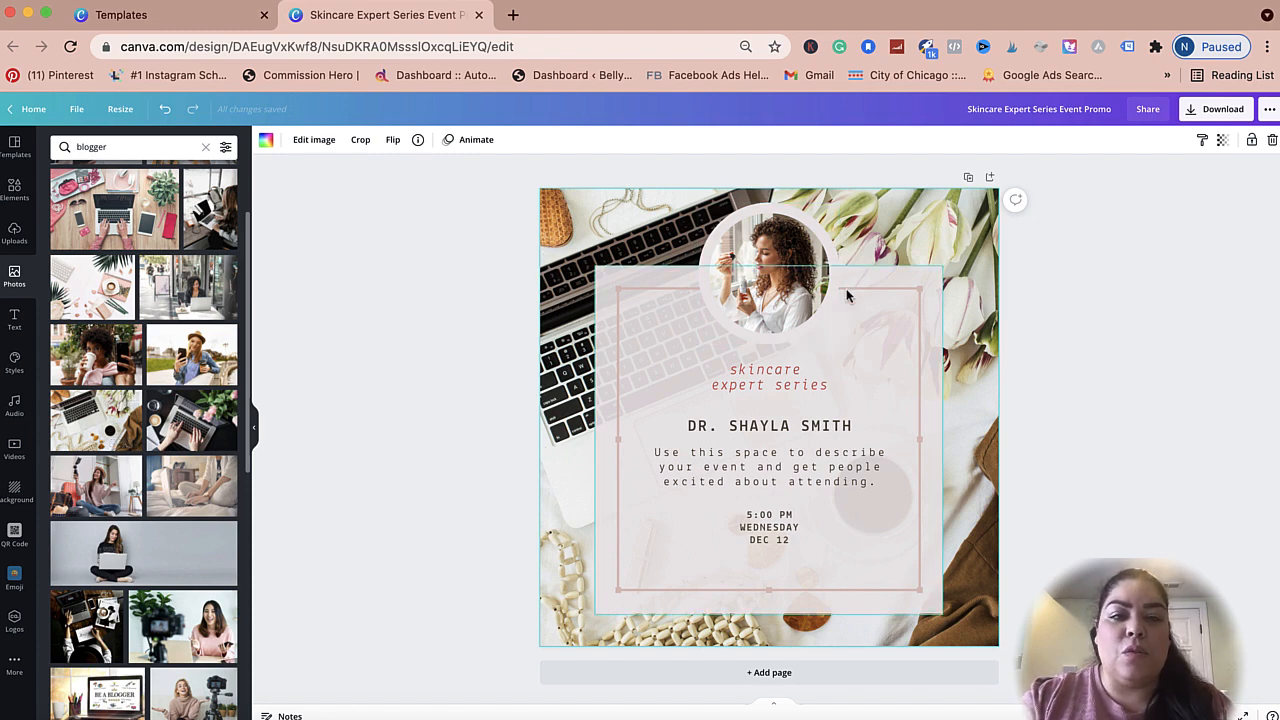
Recolor the ring around the circular portrait to the coral shade from the brand kit, then deselect it.
left_click(787, 222)
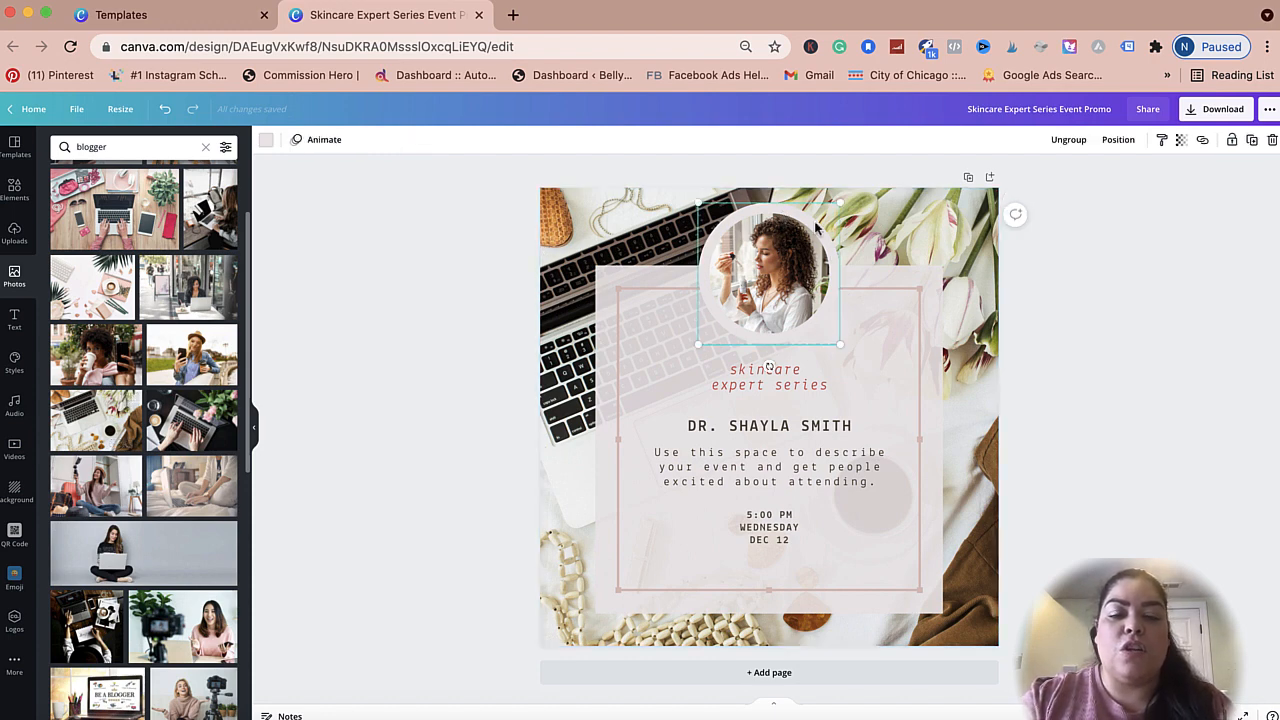
left_click(266, 140)
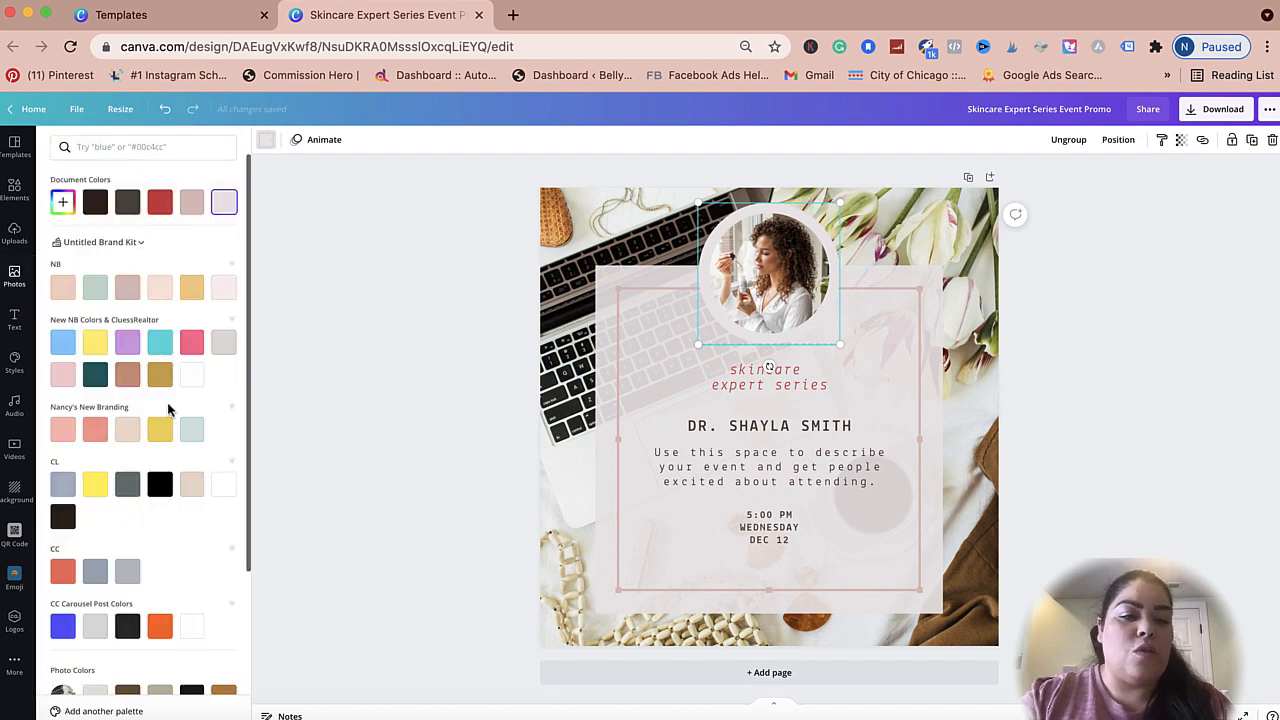
left_click(96, 429)
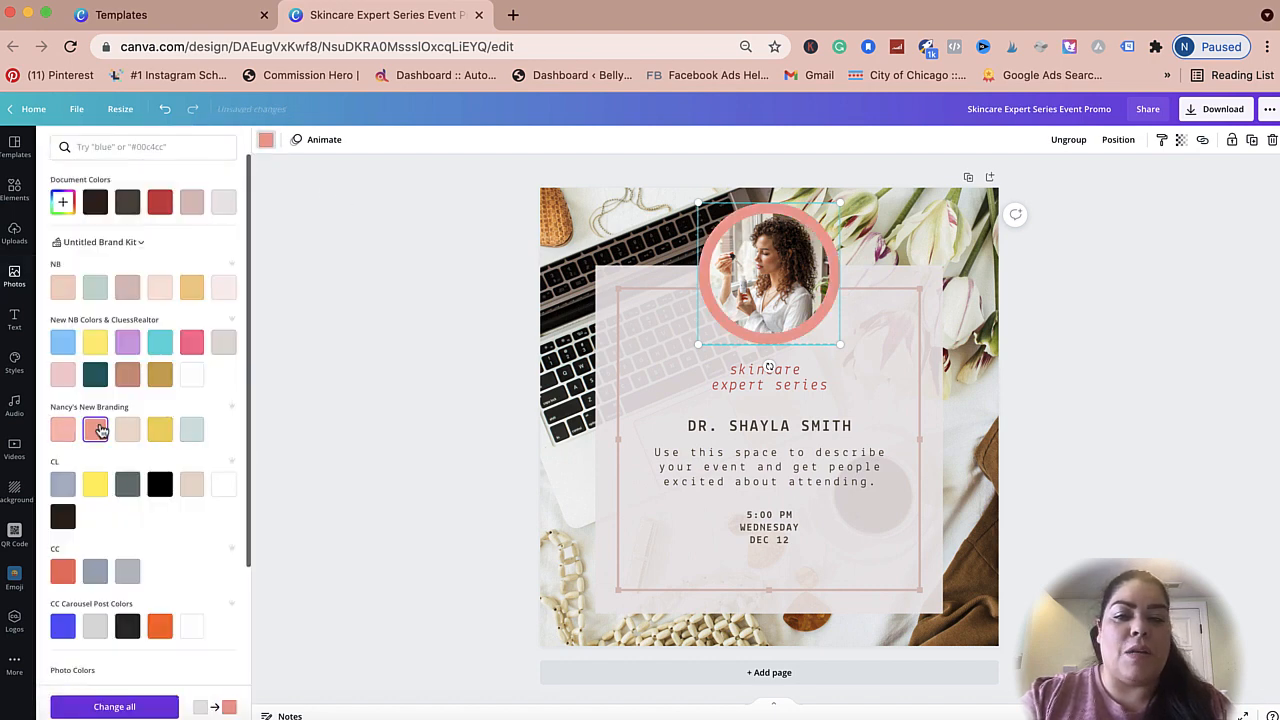
left_click(314, 278)
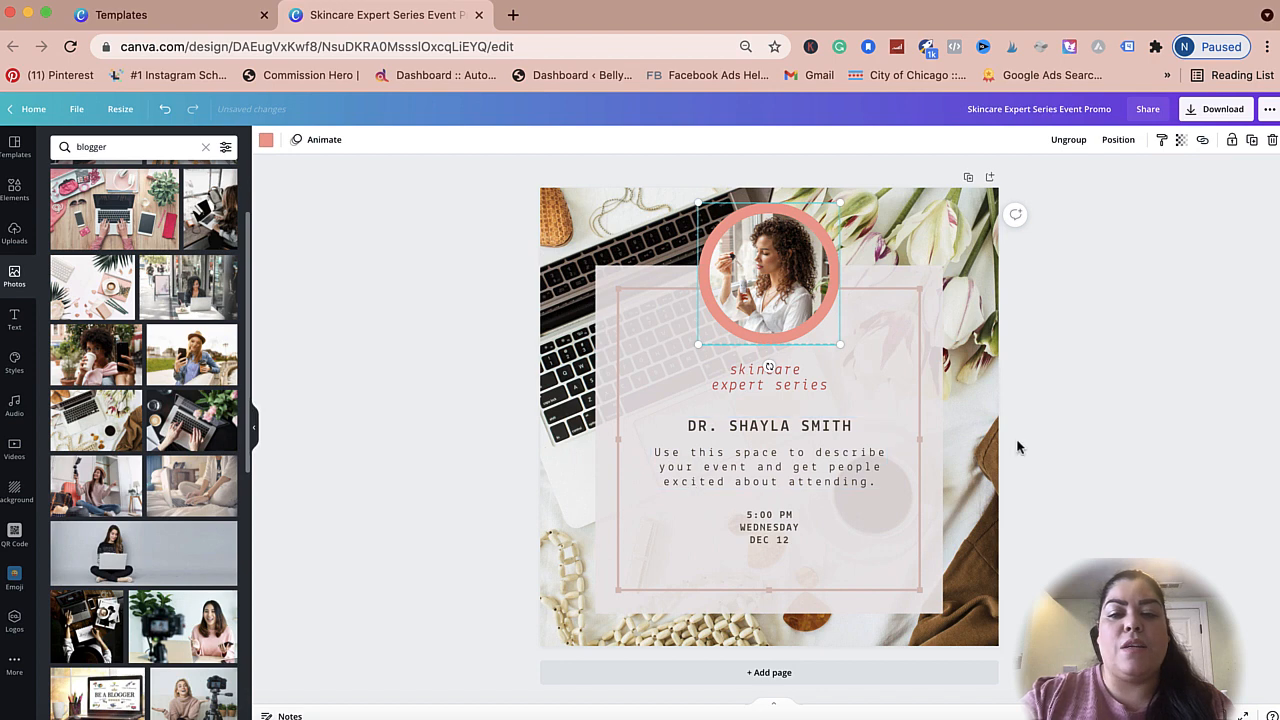
left_click(1071, 434)
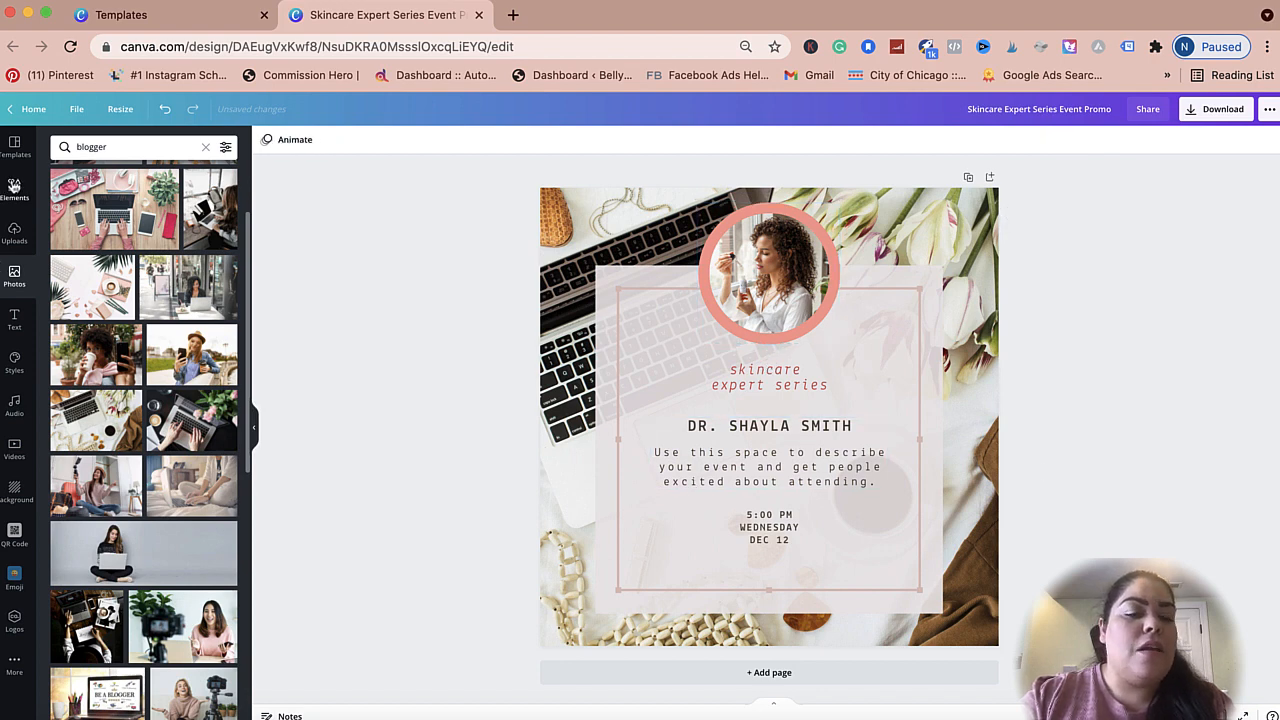
Replace the picture in the circular frame with the uploaded portrait of the smiling dark-haired woman.
left_click(14, 235)
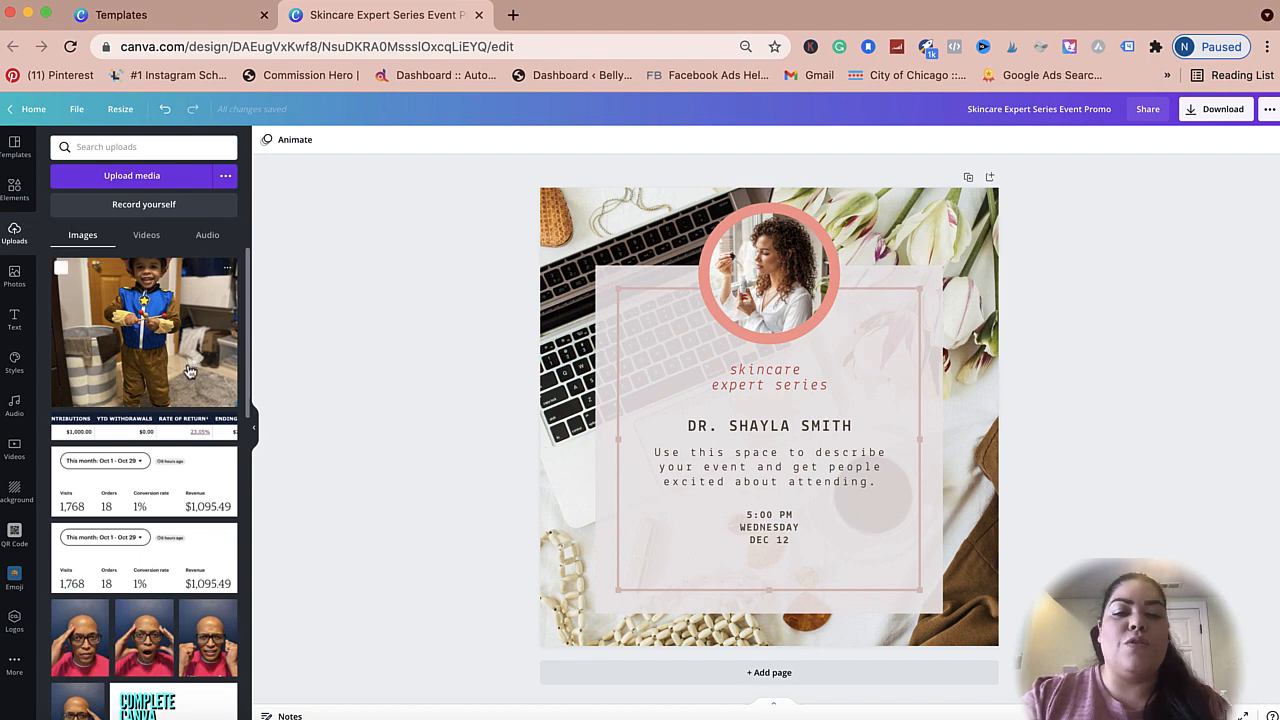
scroll(184, 484, "down", 5)
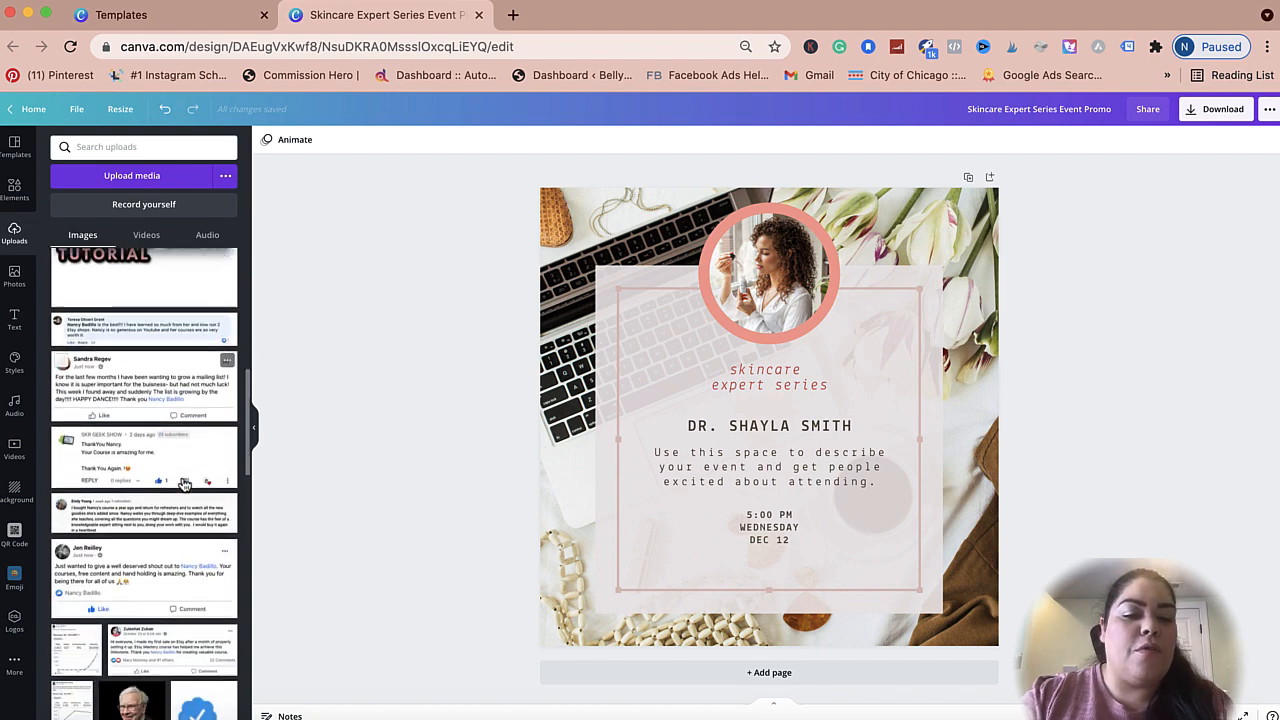
scroll(184, 484, "down", 5)
scroll(184, 484, "up", 1)
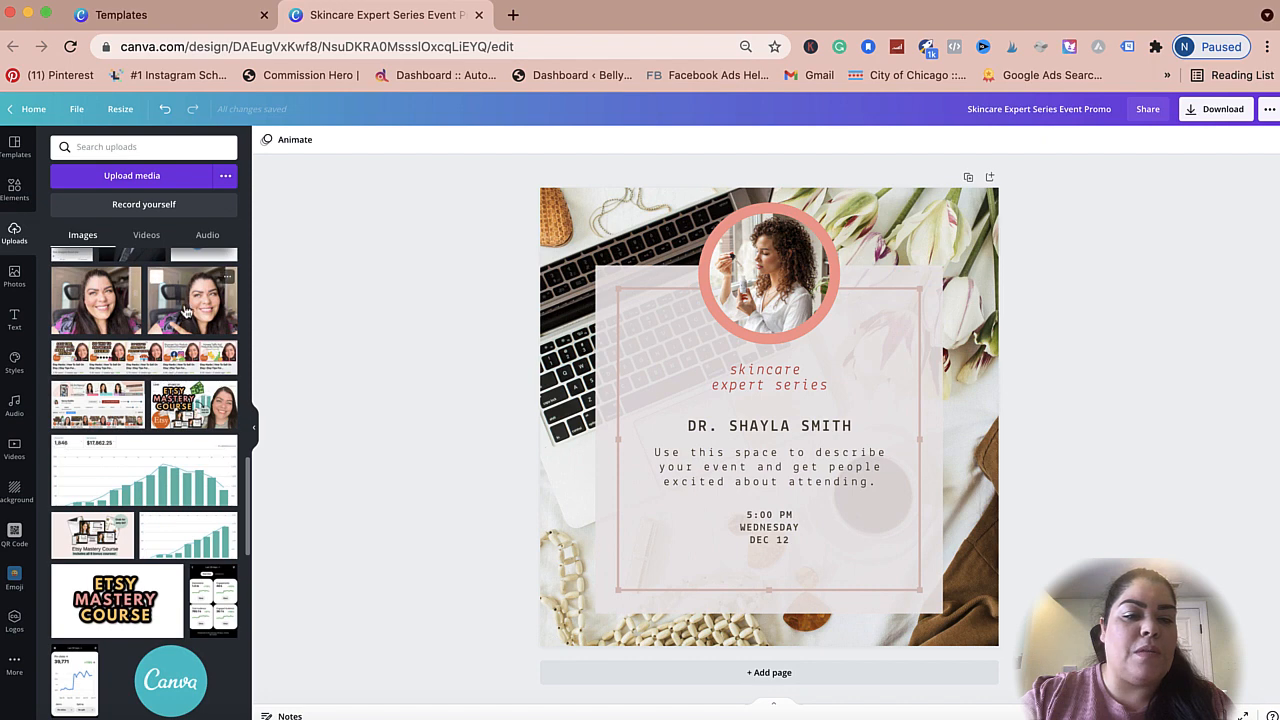
left_click_drag(184, 312, 750, 251)
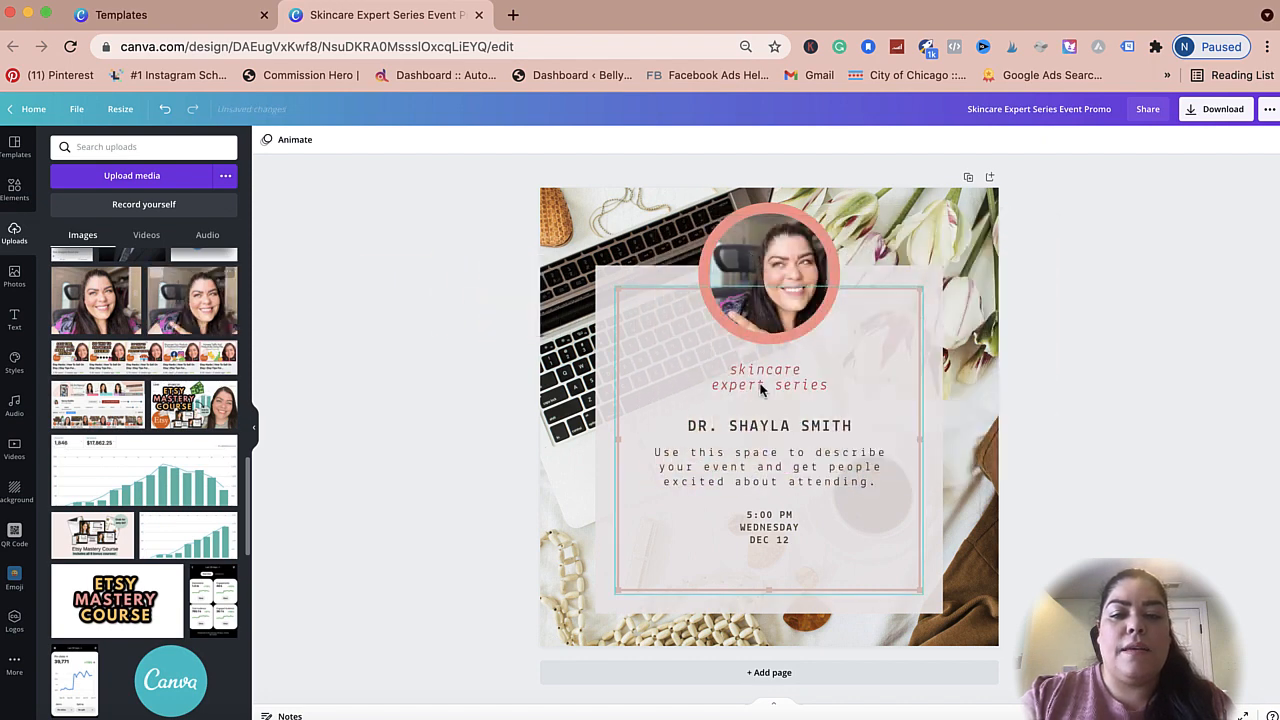
scroll(211, 477, "up", 5)
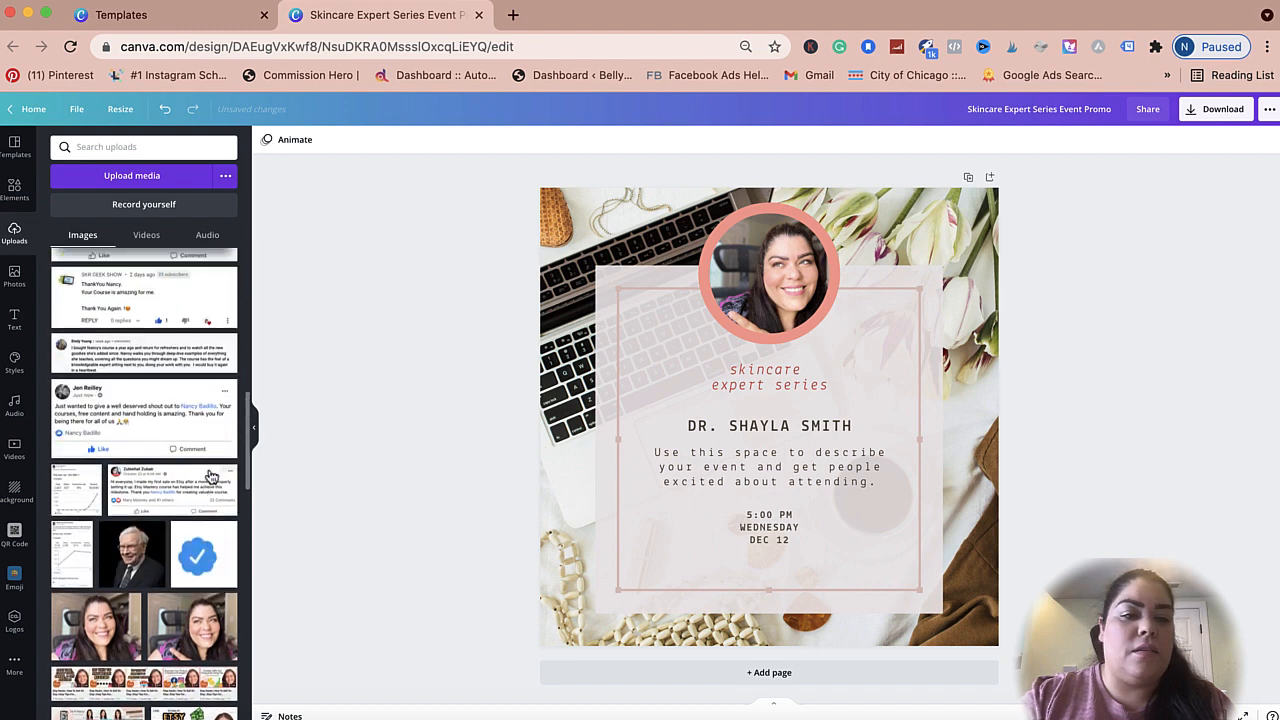
scroll(211, 470, "up", 5)
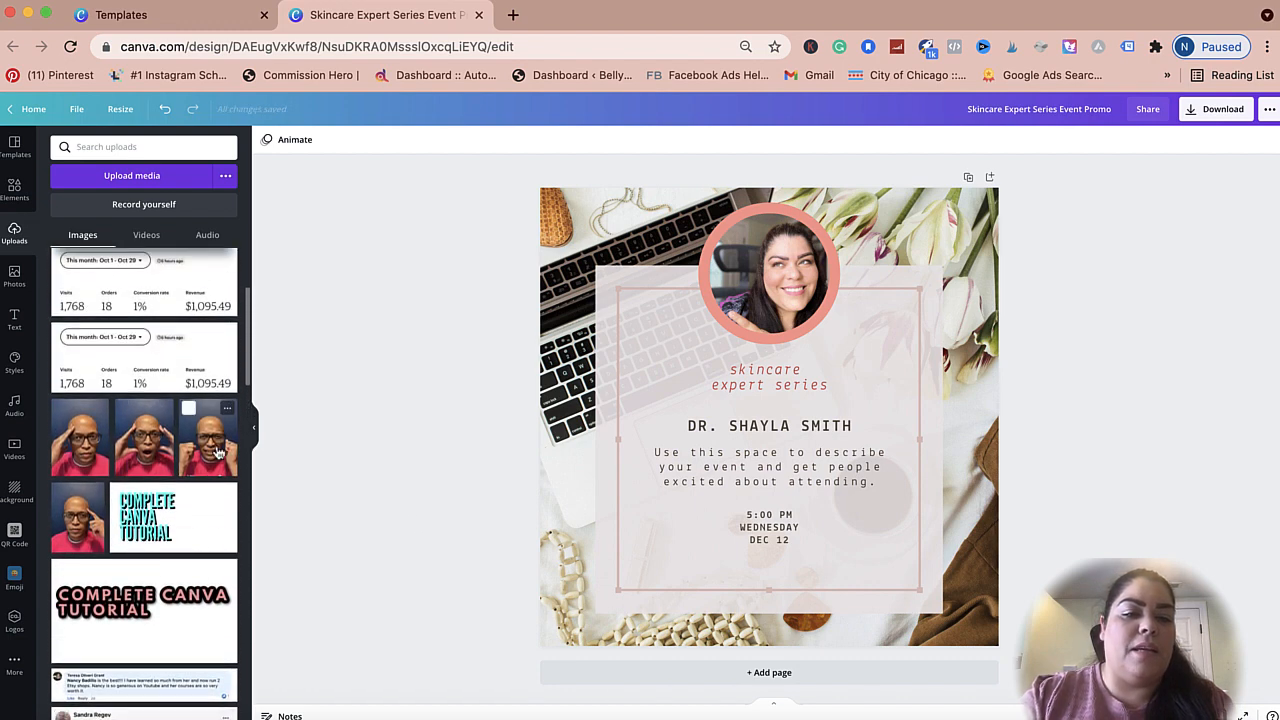
scroll(224, 333, "up", 3)
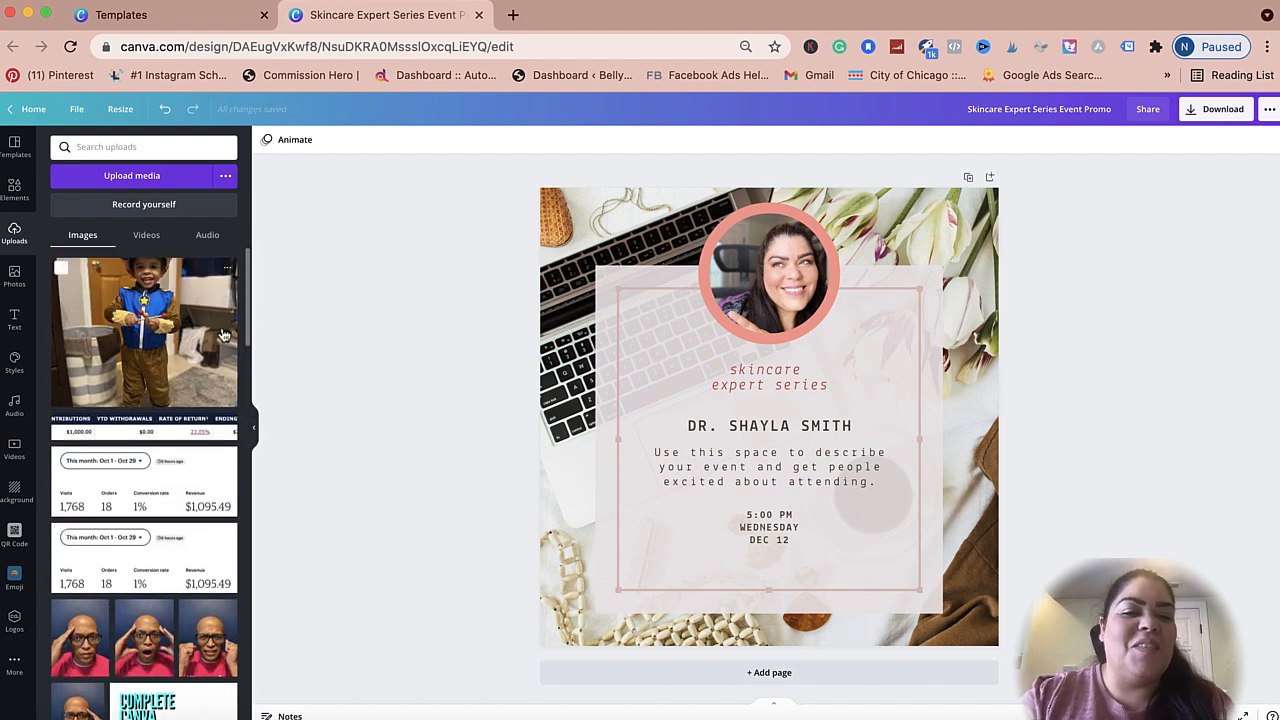
Bring up the template collection and inspect the speaker text group and the "skincare expert series" heading by selecting each.
left_click(14, 147)
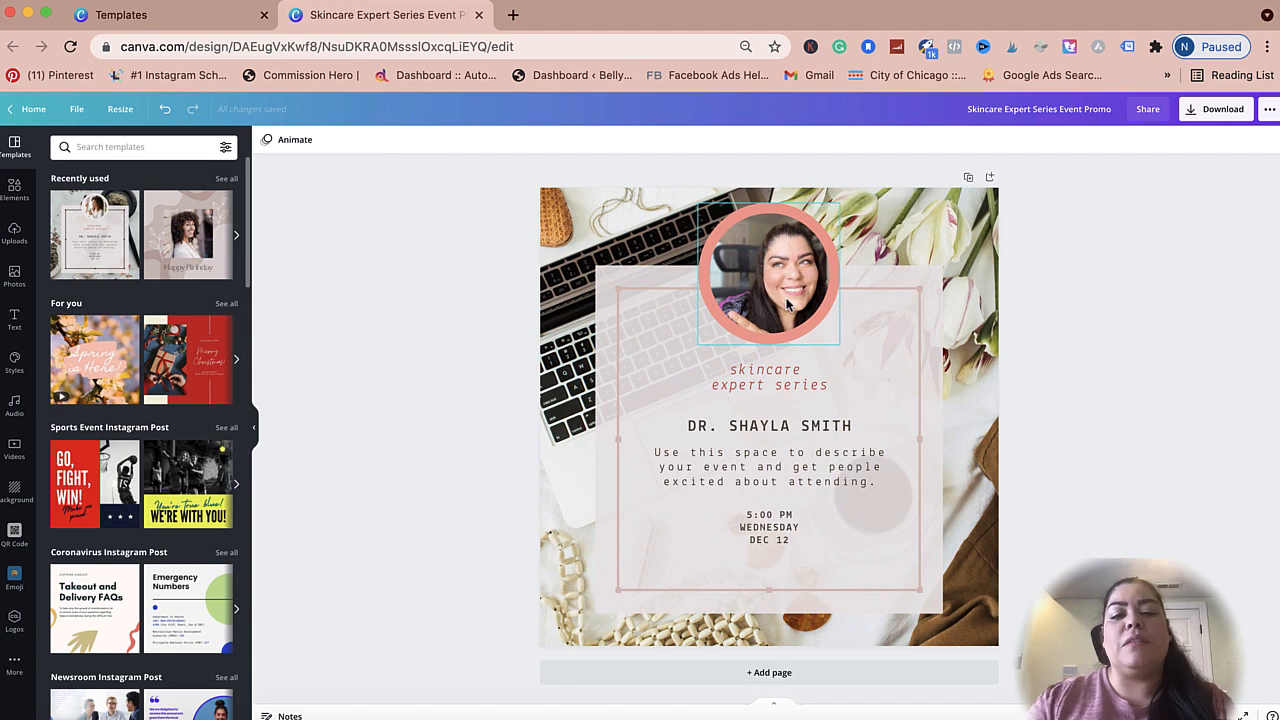
left_click(750, 430)
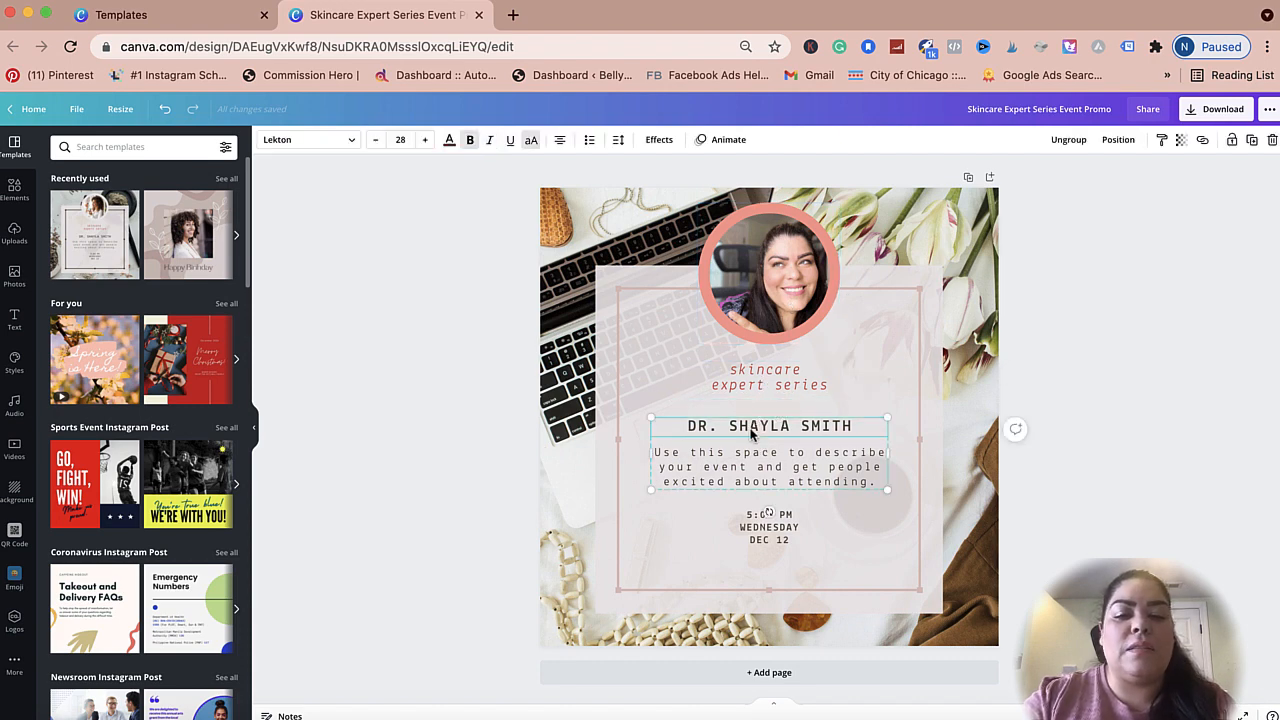
left_click(724, 372)
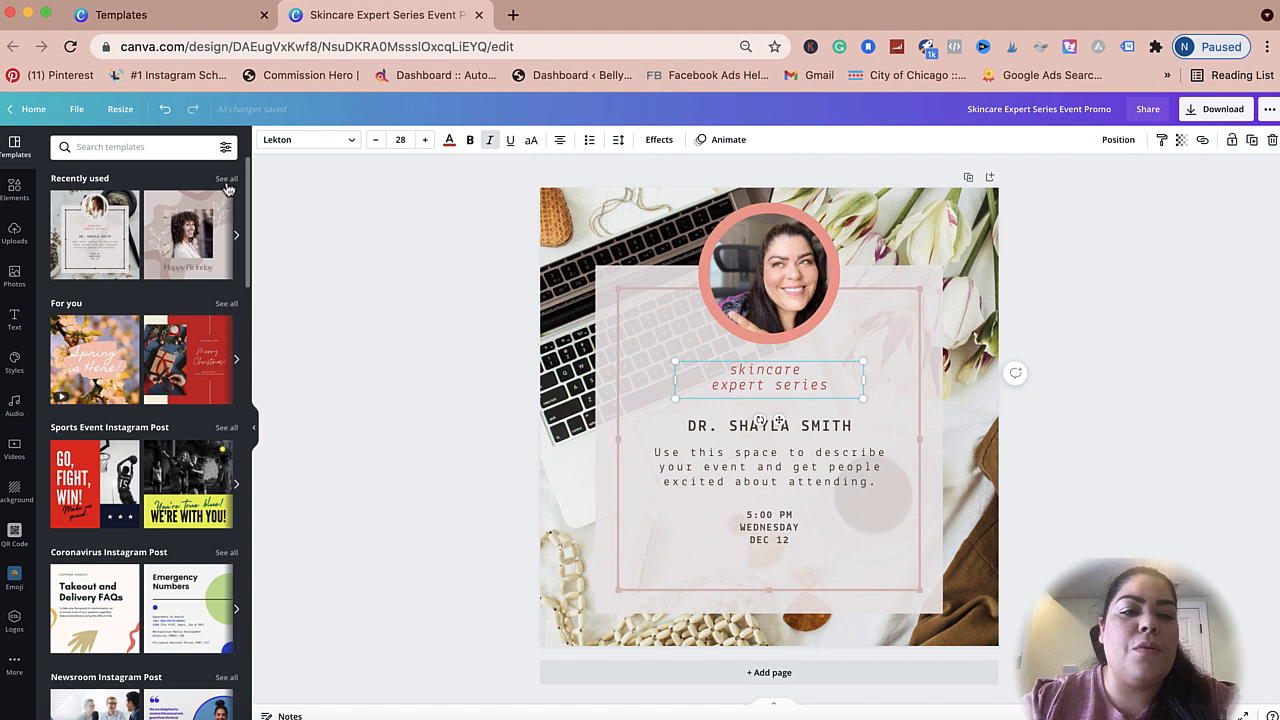
Add a second page and apply the blue baby shower template with clouds from the recently used templates.
left_click(228, 188)
scroll(131, 382, "down", 3)
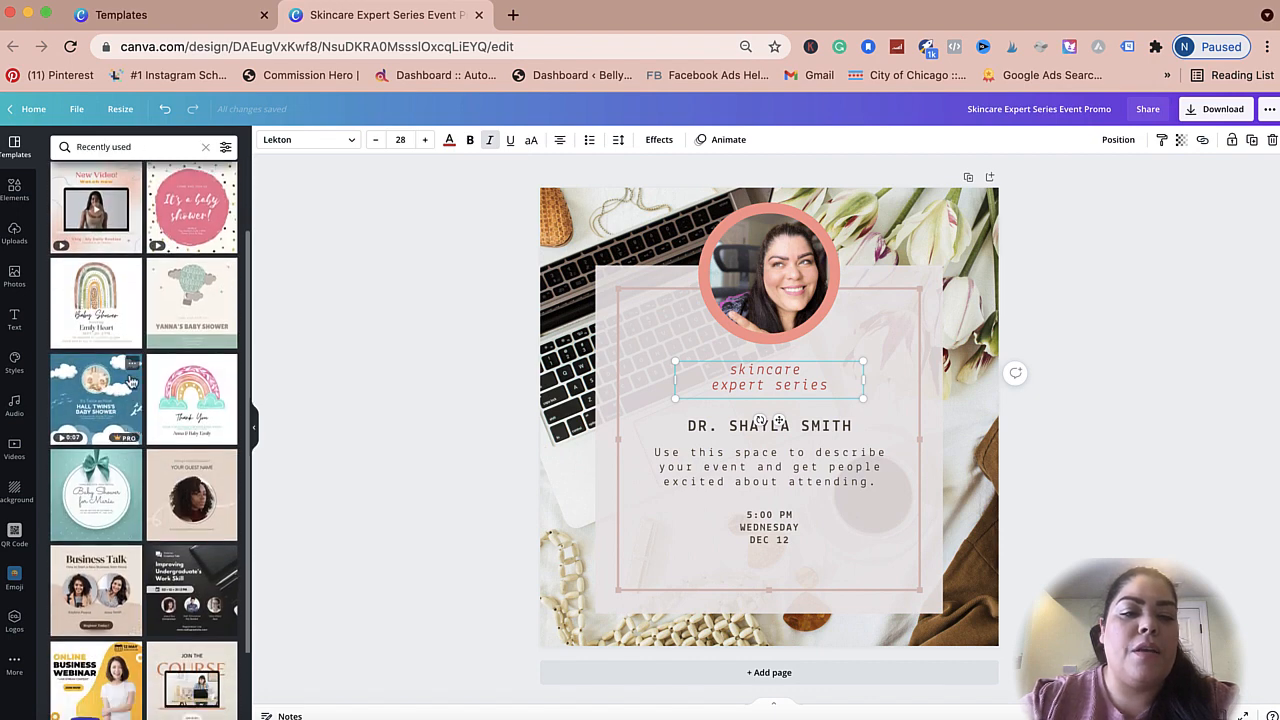
scroll(131, 382, "down", 2)
left_click(676, 680)
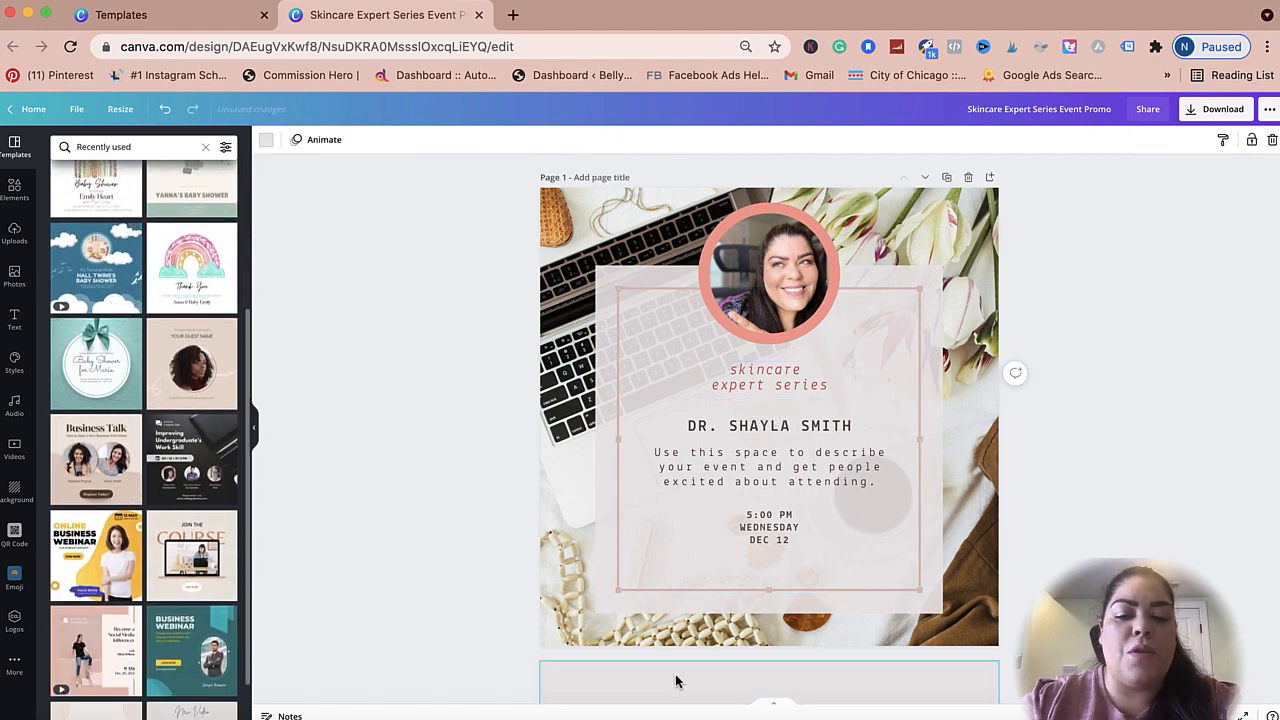
left_click(96, 265)
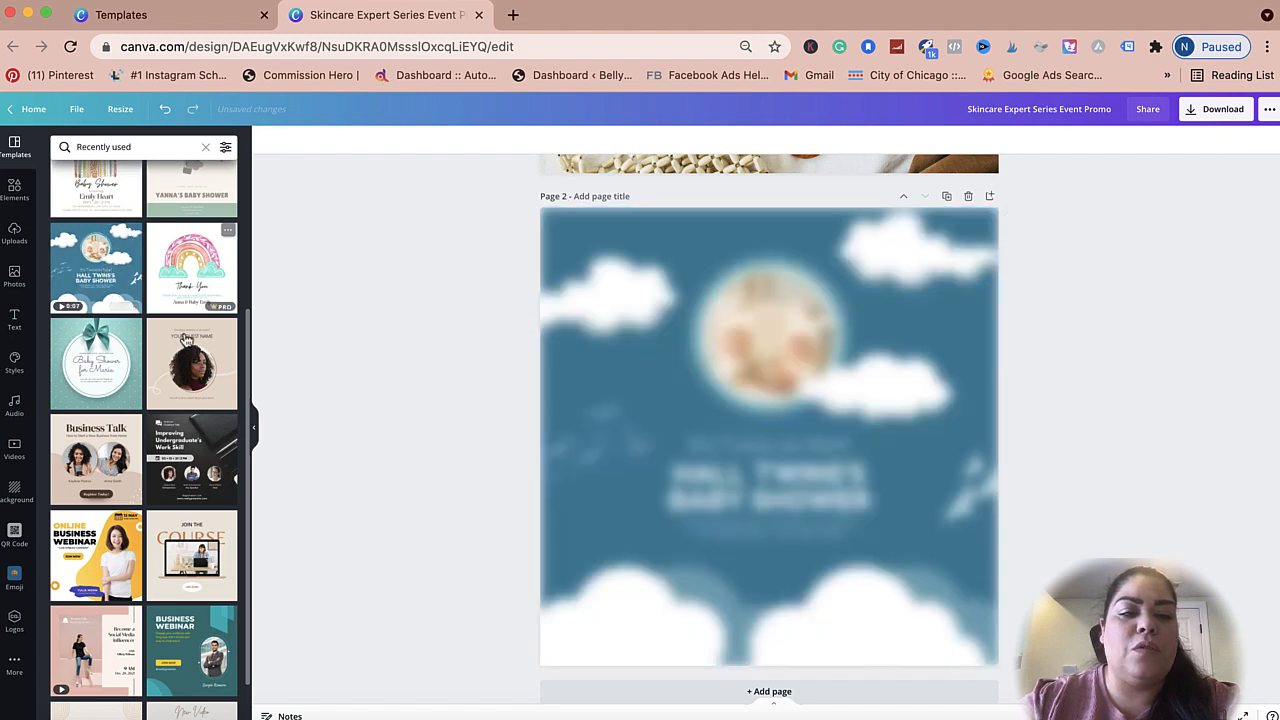
Try the black webinar template and then the "Join the Course" template on page 2, selecting the latter's heading and laptop picture.
left_click(188, 460)
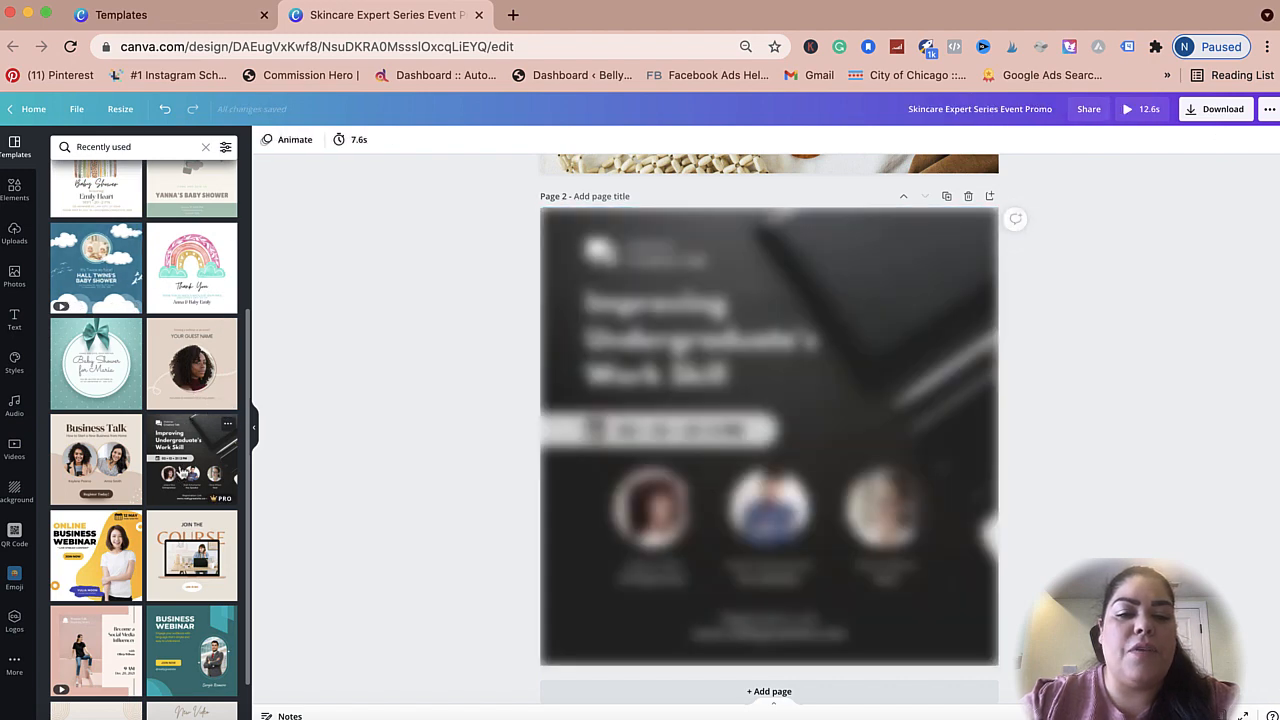
scroll(186, 497, "down", 1)
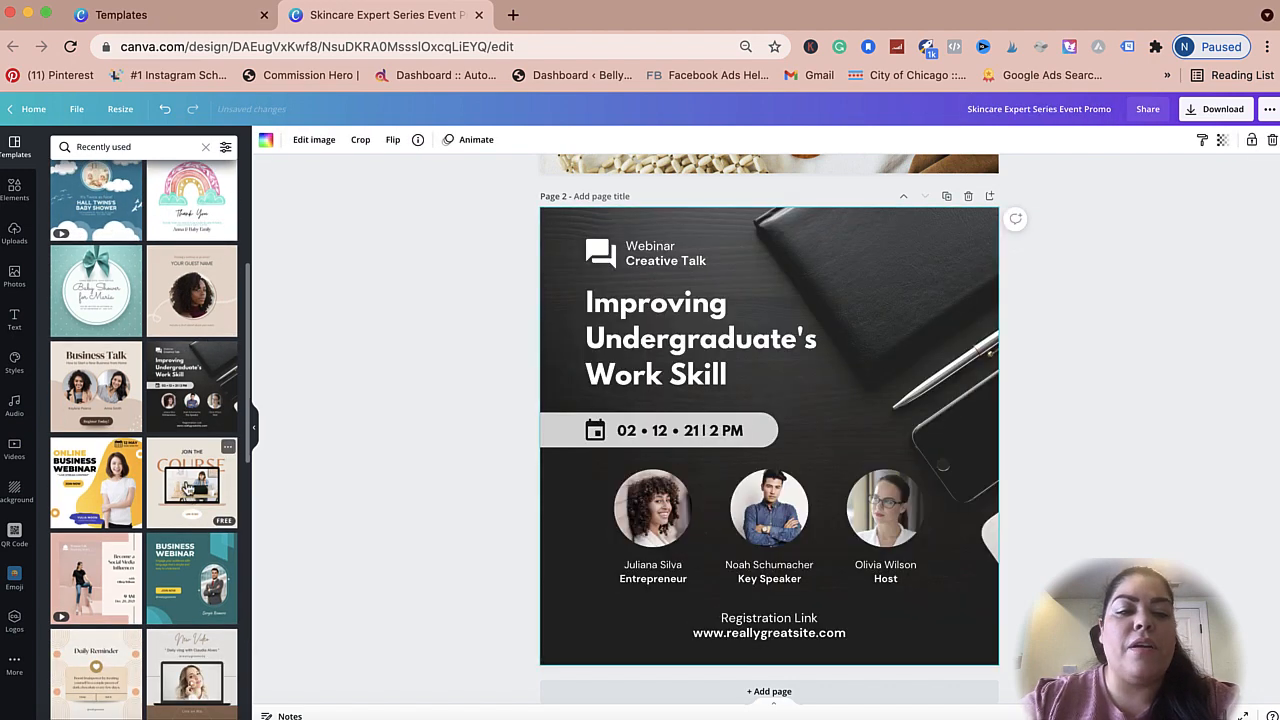
left_click(188, 489)
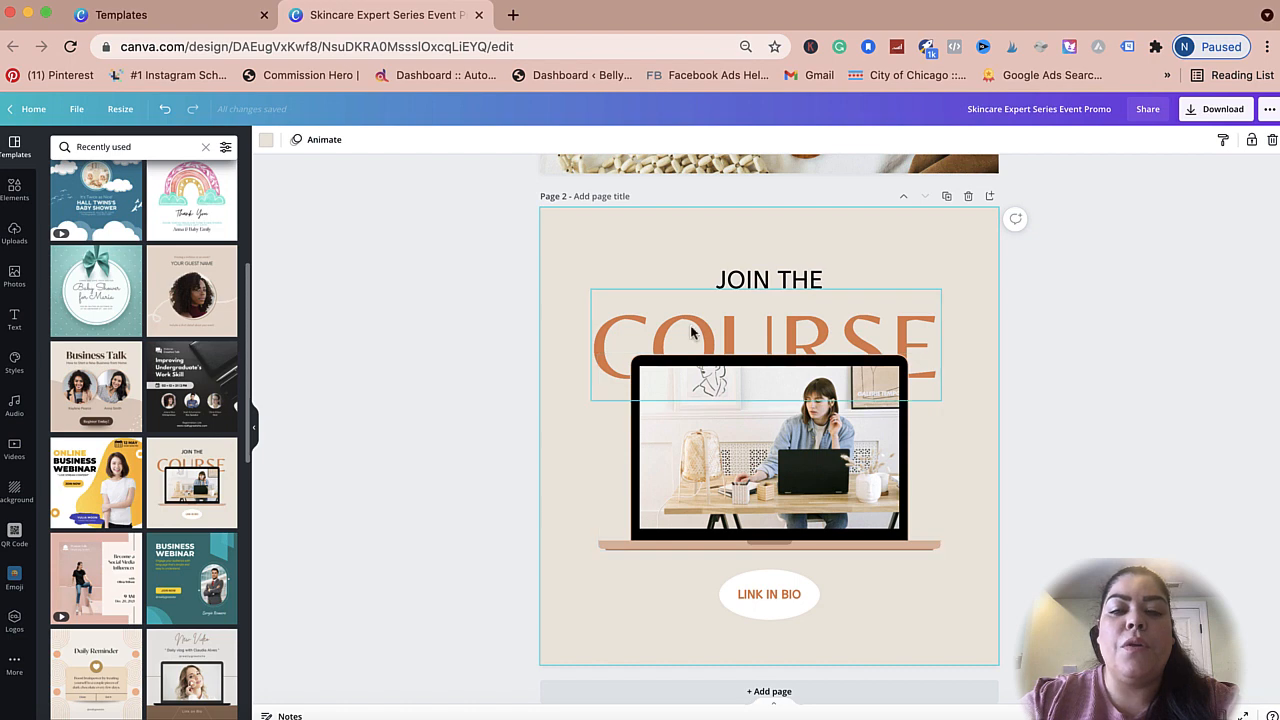
left_click(735, 283)
left_click(721, 303)
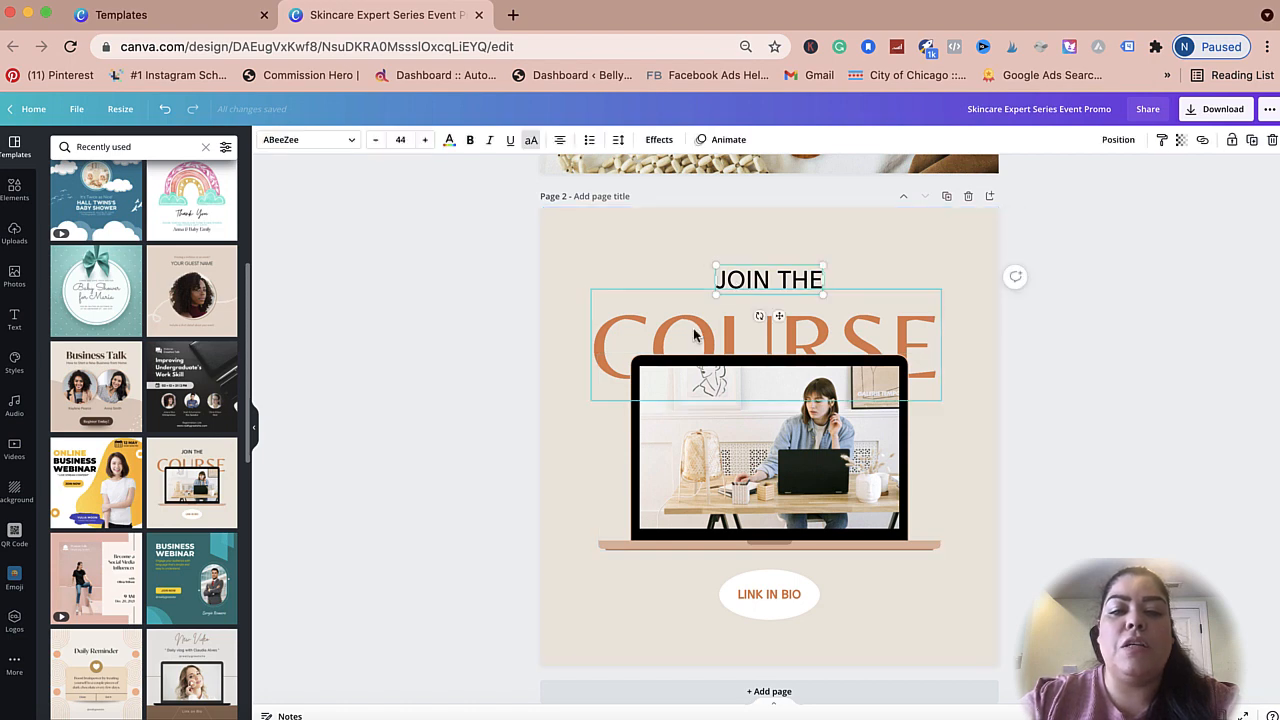
left_click(566, 567)
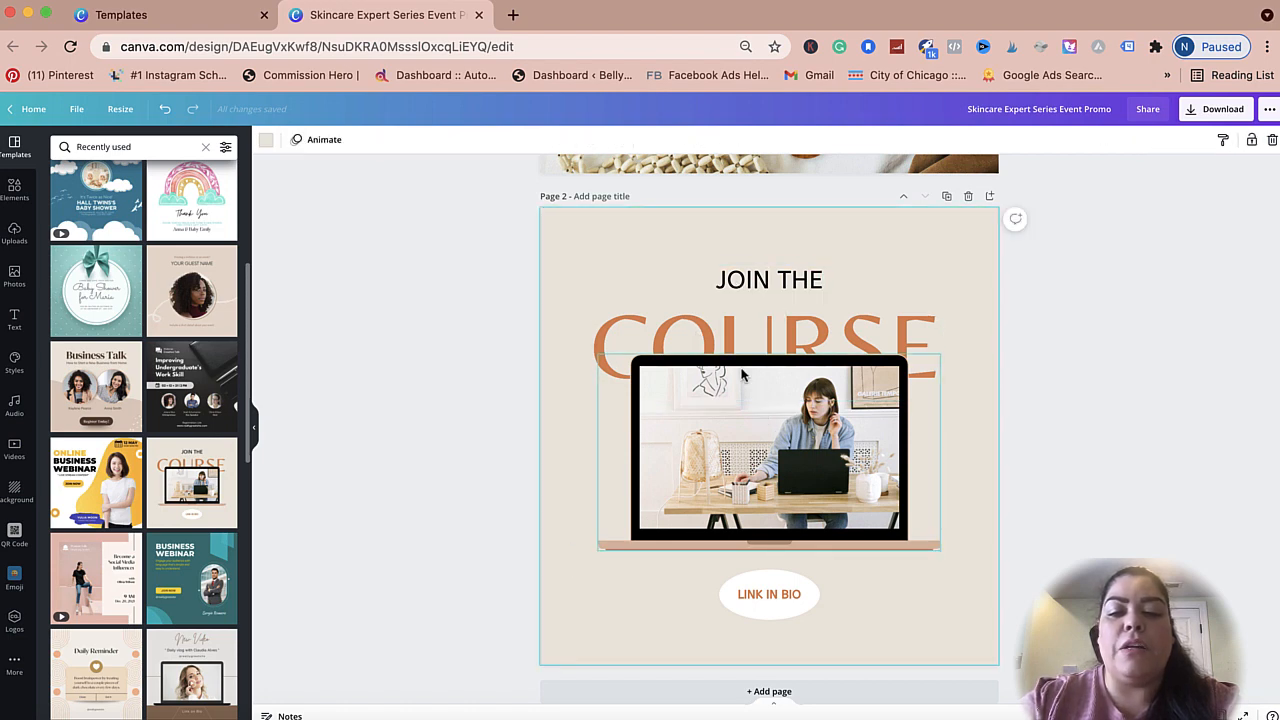
left_click(745, 460)
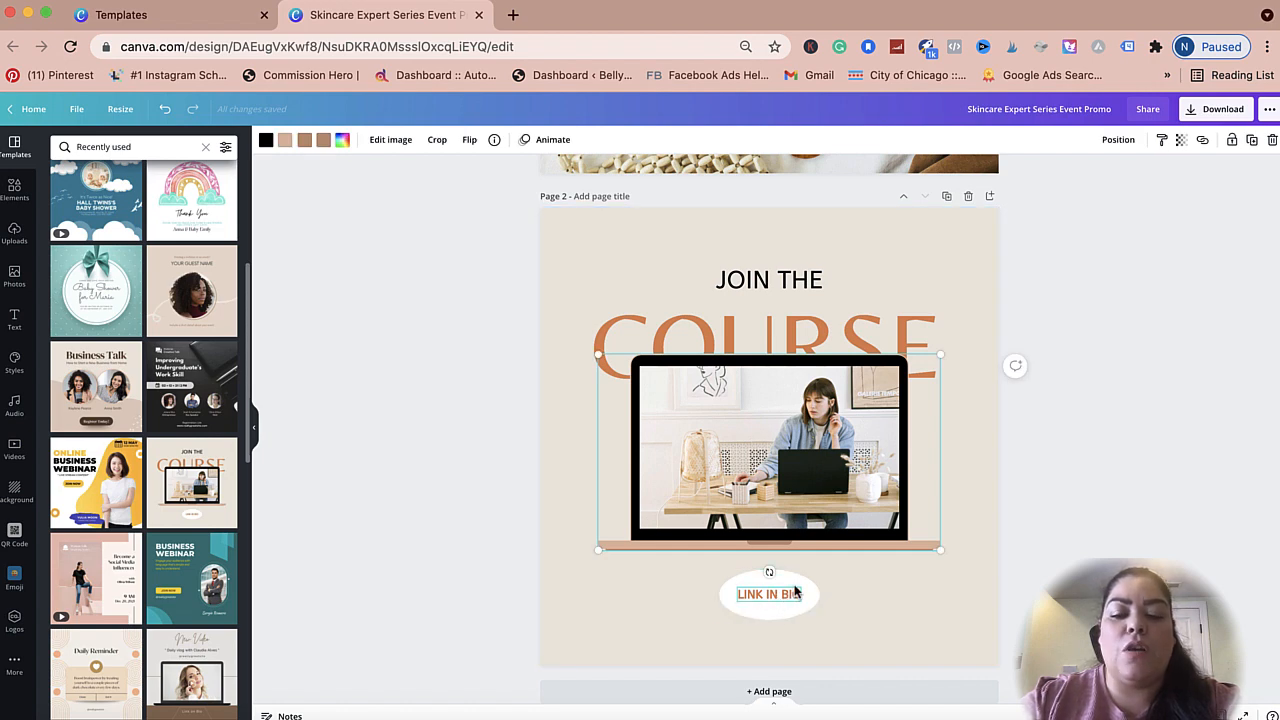
Search the templates for "blogger" in place of the recently used collection.
scroll(586, 343, "up", 5)
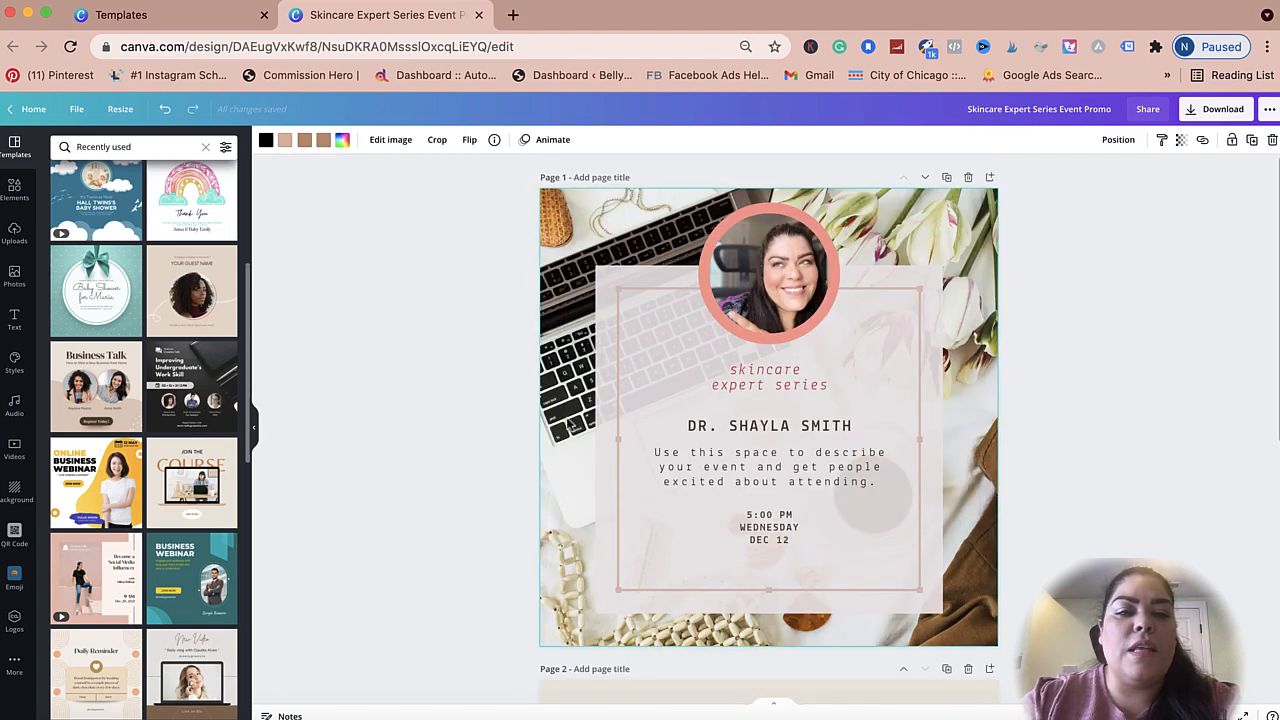
scroll(167, 502, "down", 12)
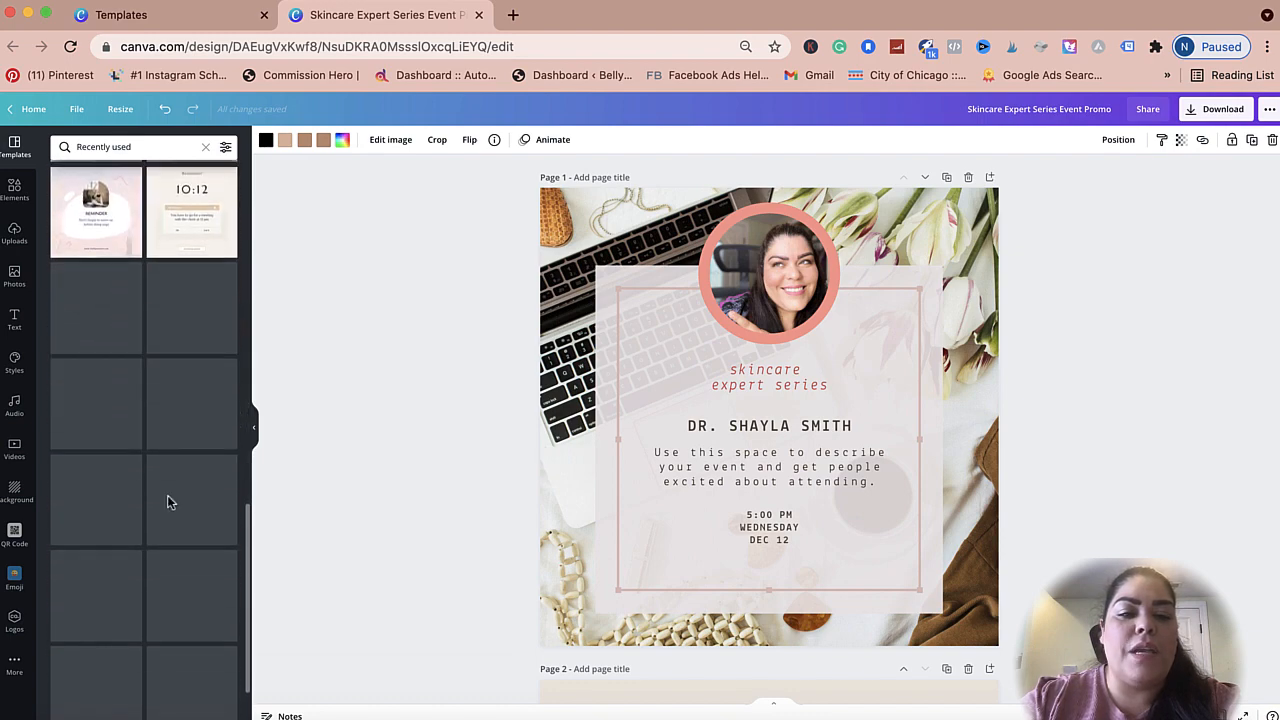
scroll(146, 550, "up", 12)
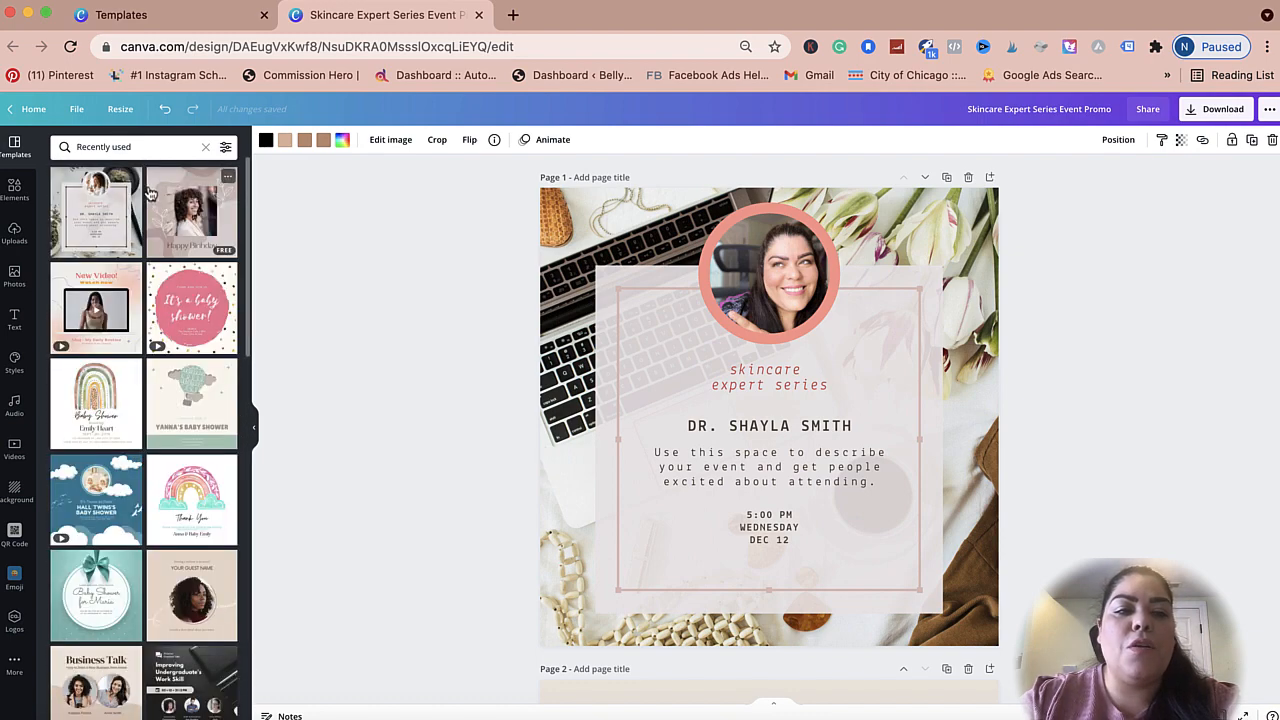
left_click(143, 146)
double_click(144, 146)
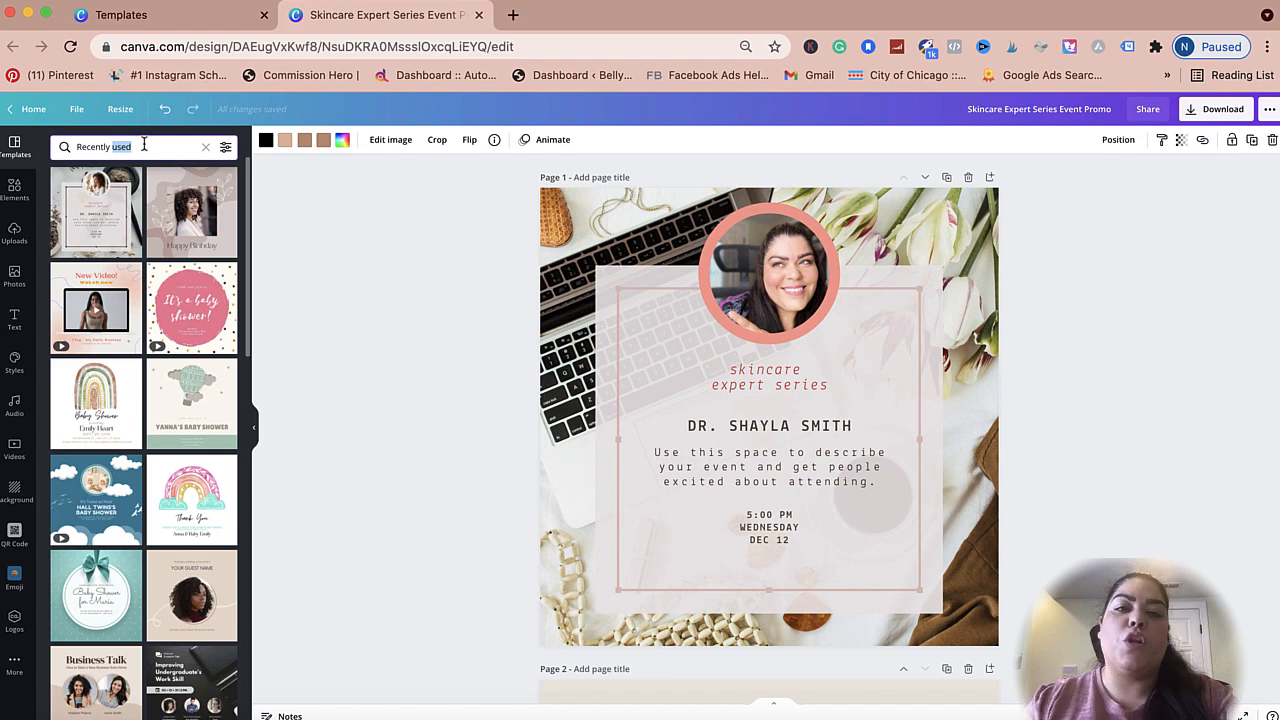
key("BackSpace")
key("BackSpace")
key("BackSpace")
key("BackSpace")
key("BackSpace")
key("BackSpace")
key("BackSpace")
key("BackSpace")
key("BackSpace")
key("BackSpace")
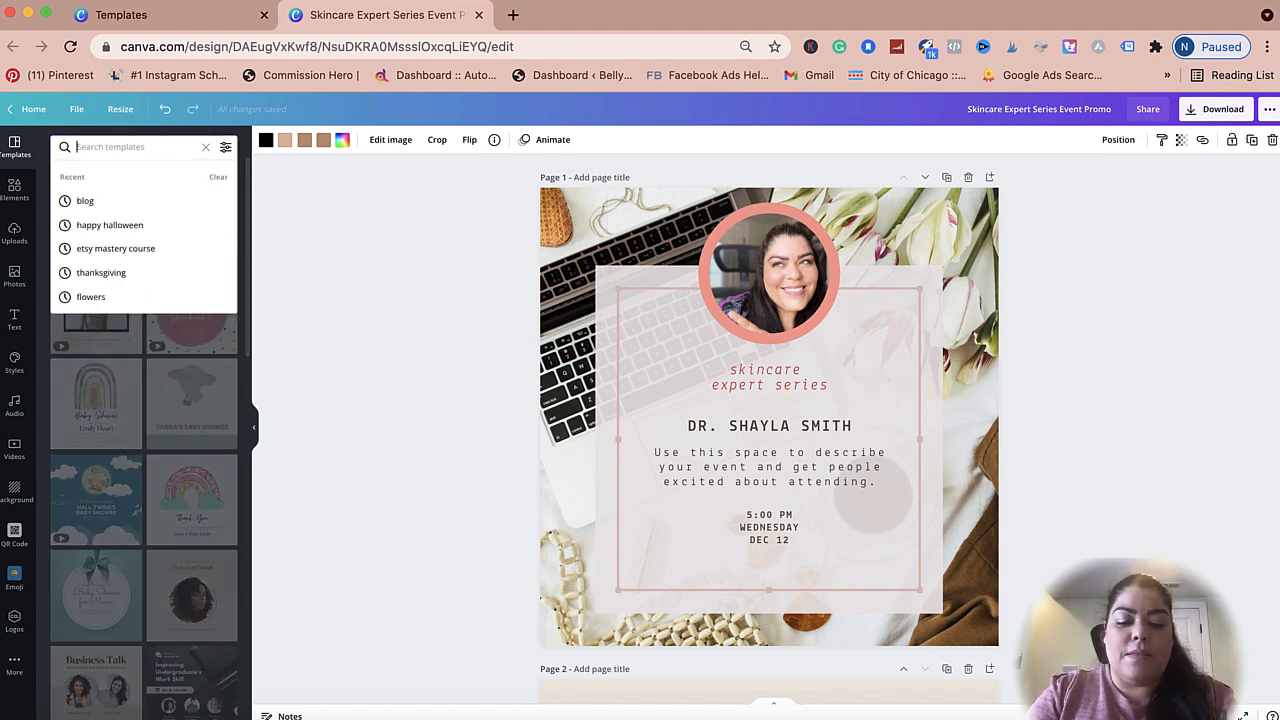
type("blogger")
key("Return")
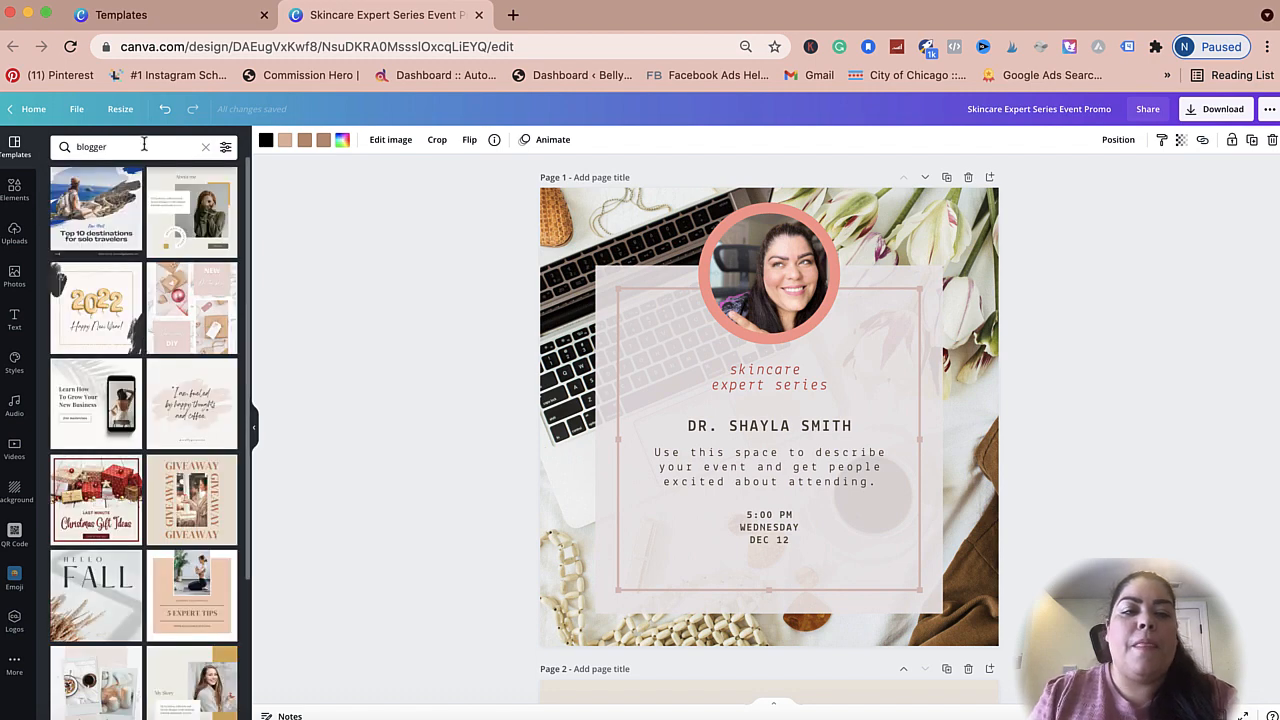
Delete the "Join the Course" page and add a new blank second page.
scroll(140, 400, "down", 2)
scroll(626, 491, "down", 5)
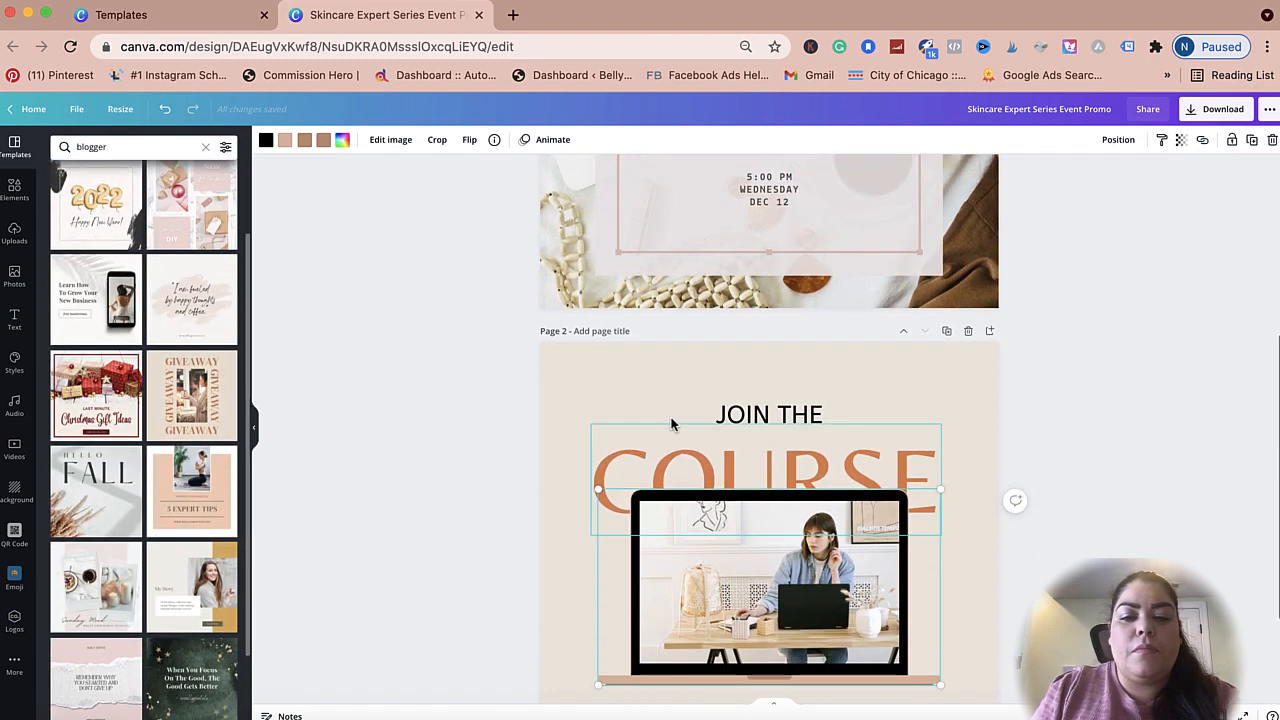
scroll(950, 270, "down", 1)
left_click(968, 283)
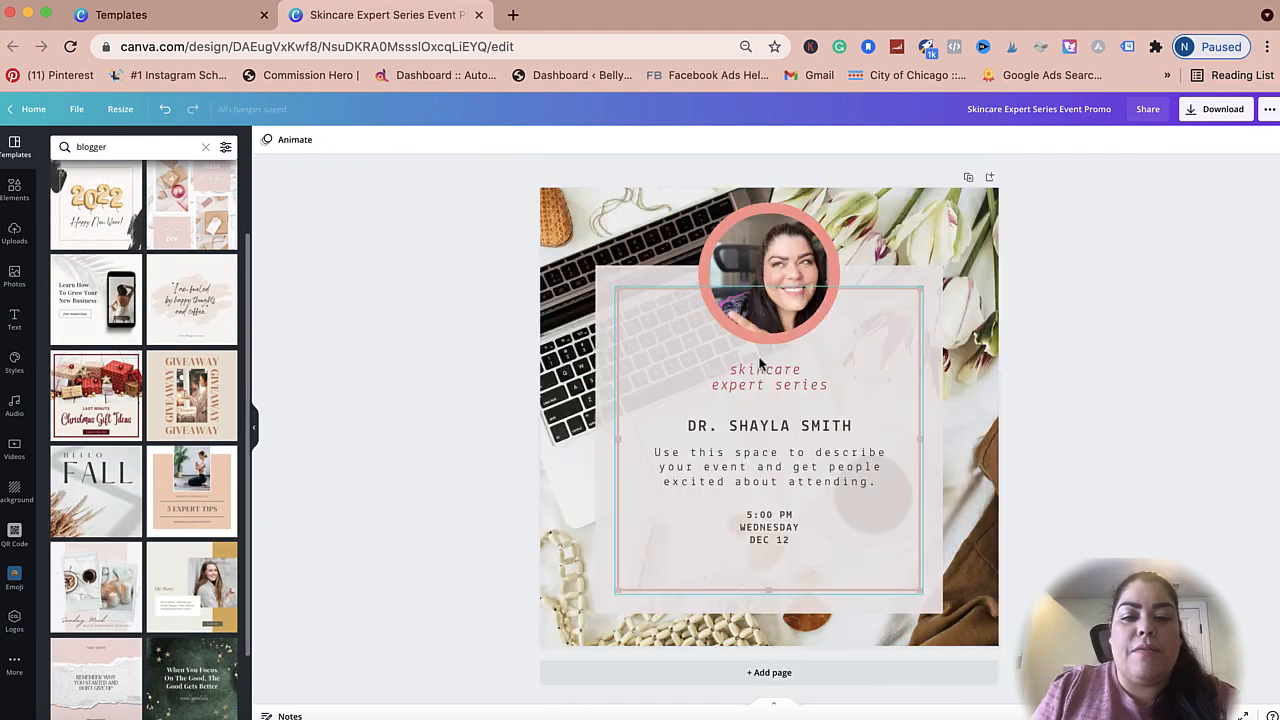
left_click(733, 675)
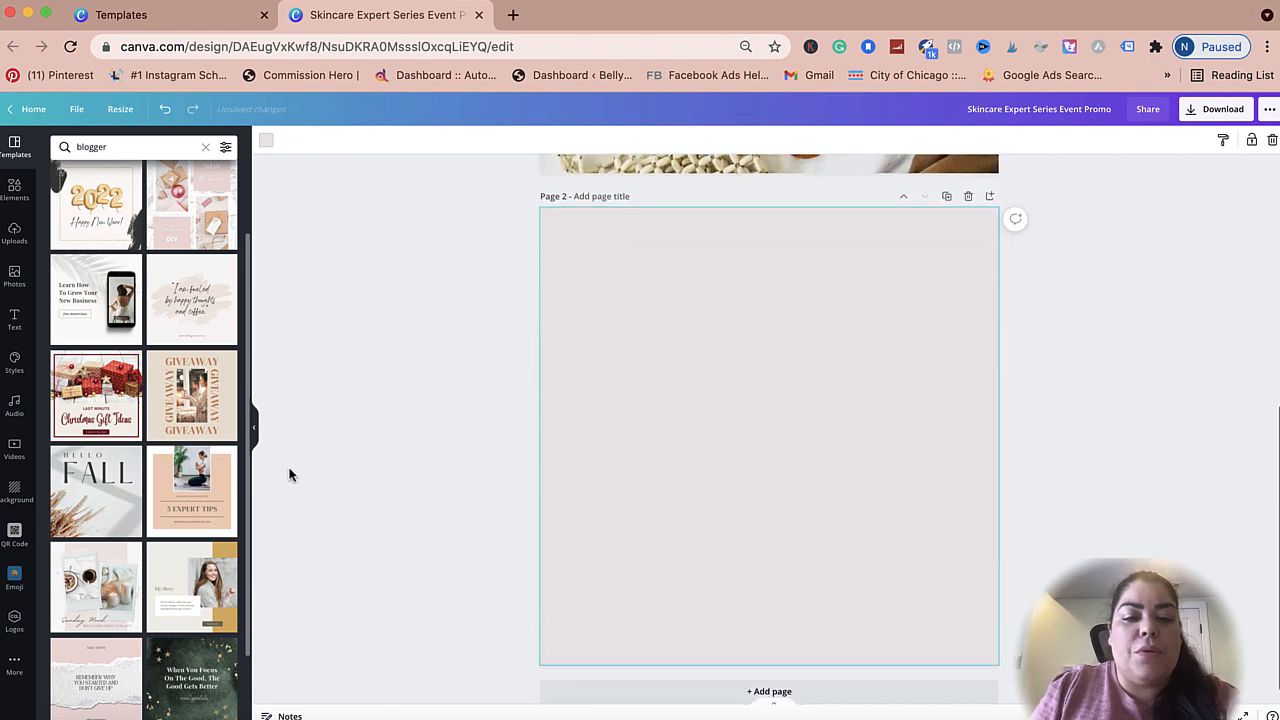
Try the "5 Expert Tips", "My Story" and "Styling with Marble" templates from the blogger results on page 2.
left_click(190, 512)
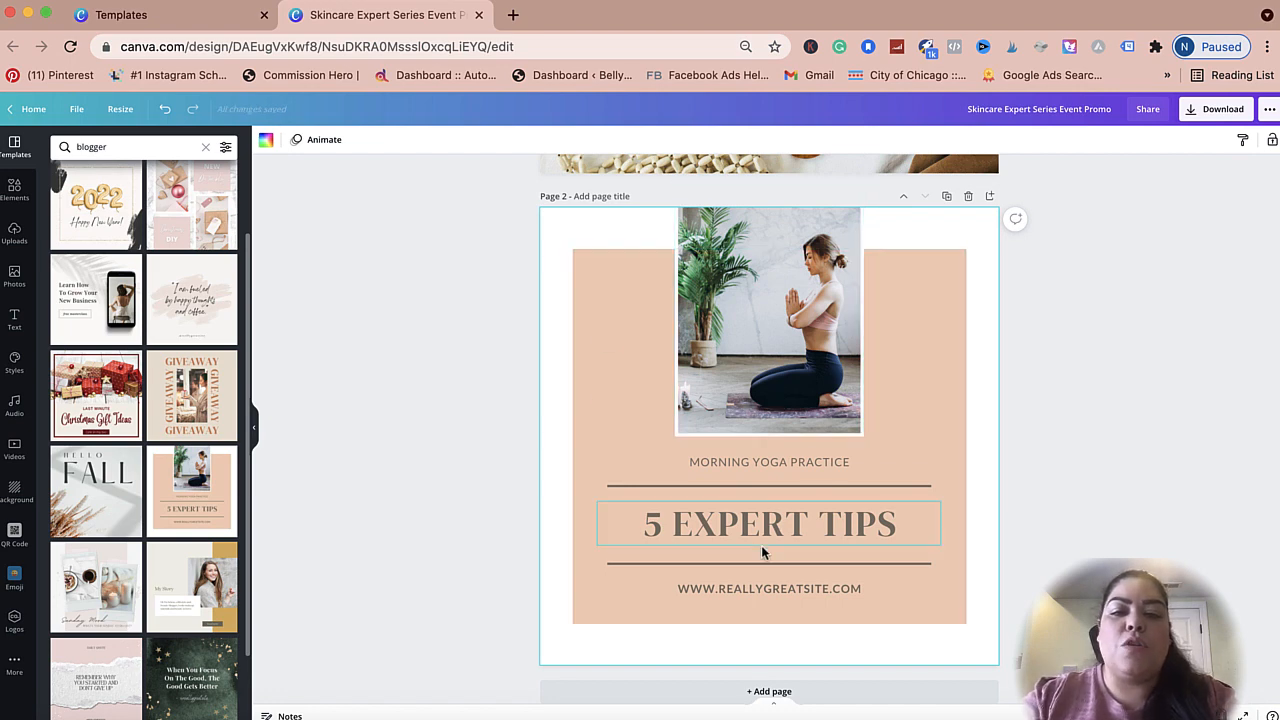
scroll(248, 505, "down", 2)
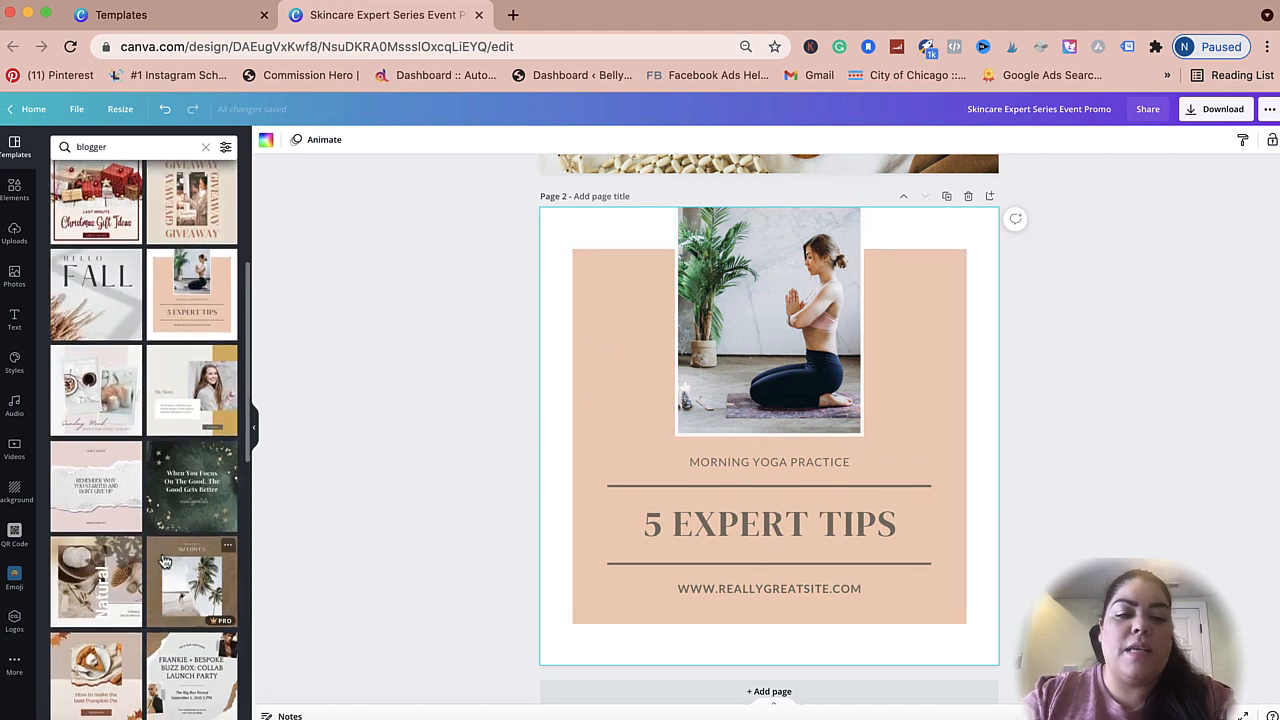
left_click(160, 432)
scroll(140, 450, "down", 5)
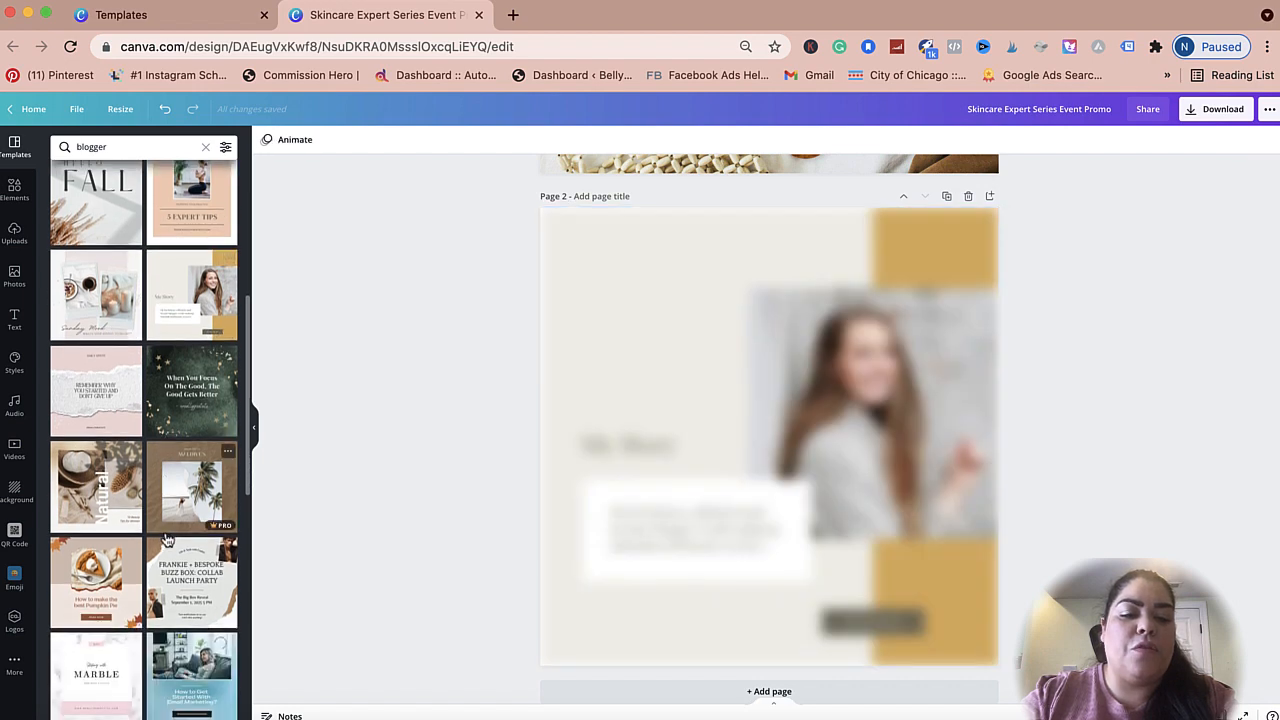
left_click(109, 473)
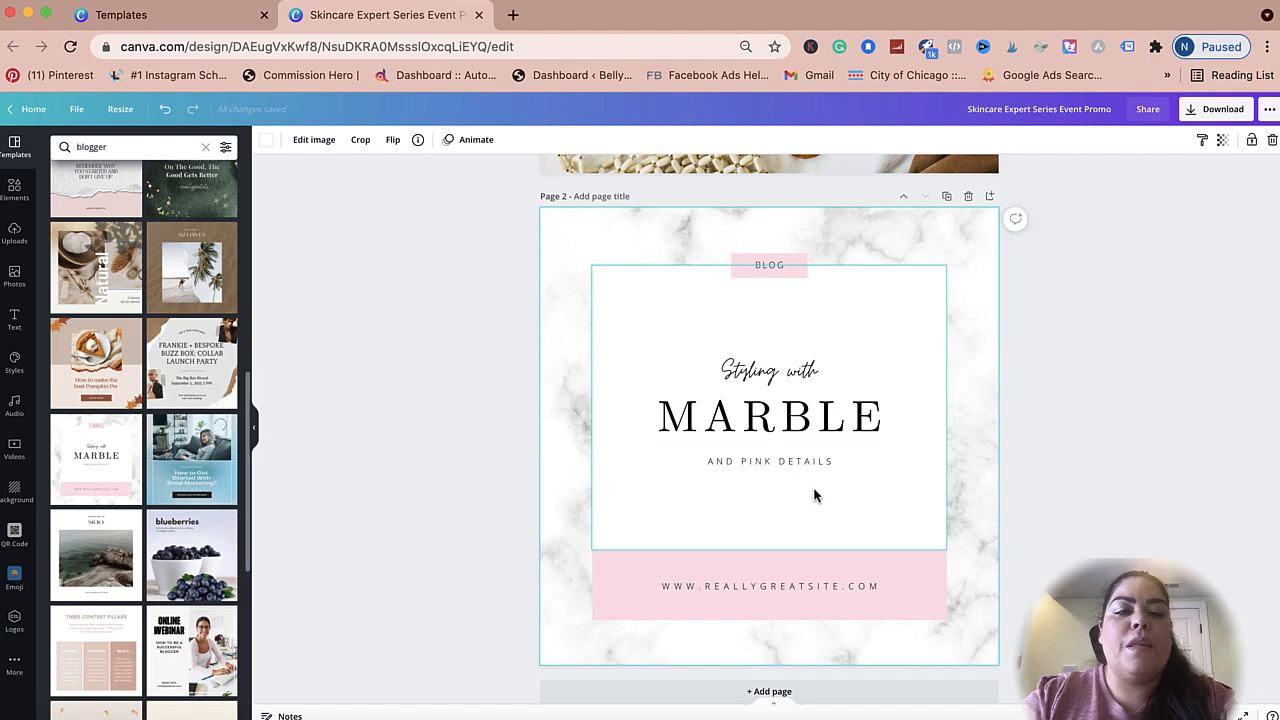
Fill page 2 with the "For Rent" template from a "real estate" search and nudge its heading slightly up and right.
double_click(119, 148)
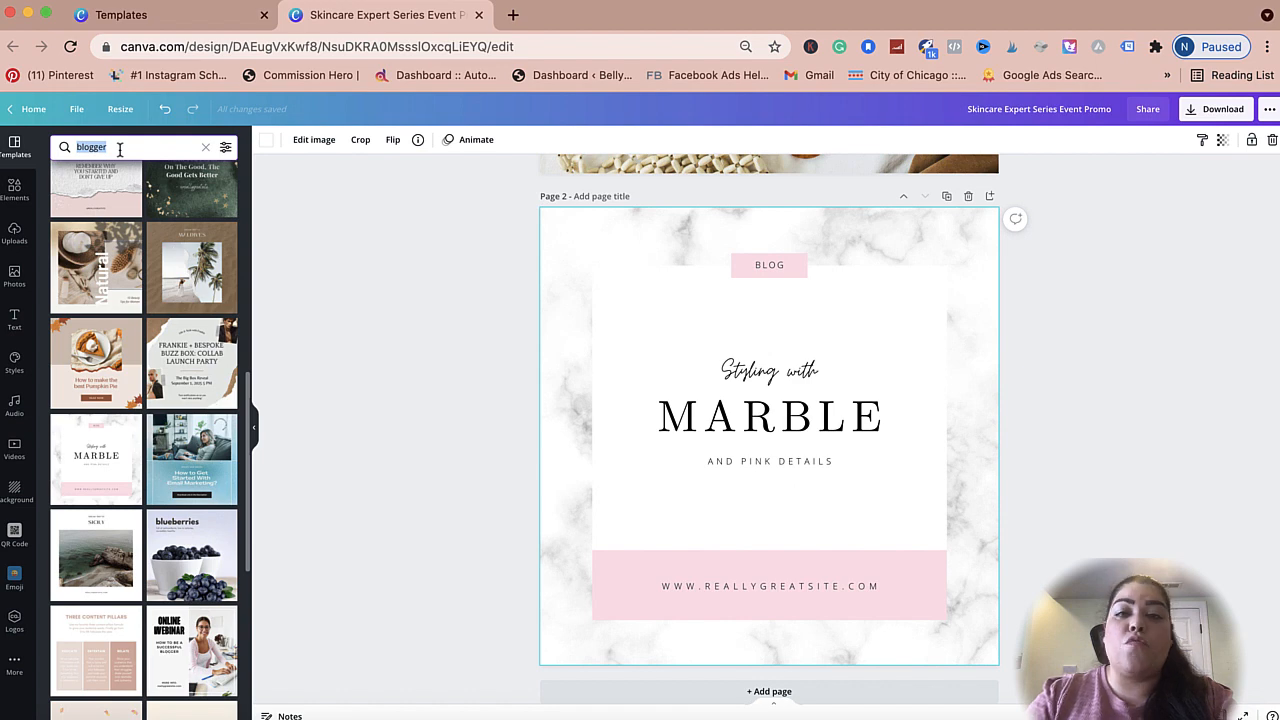
type("real estate")
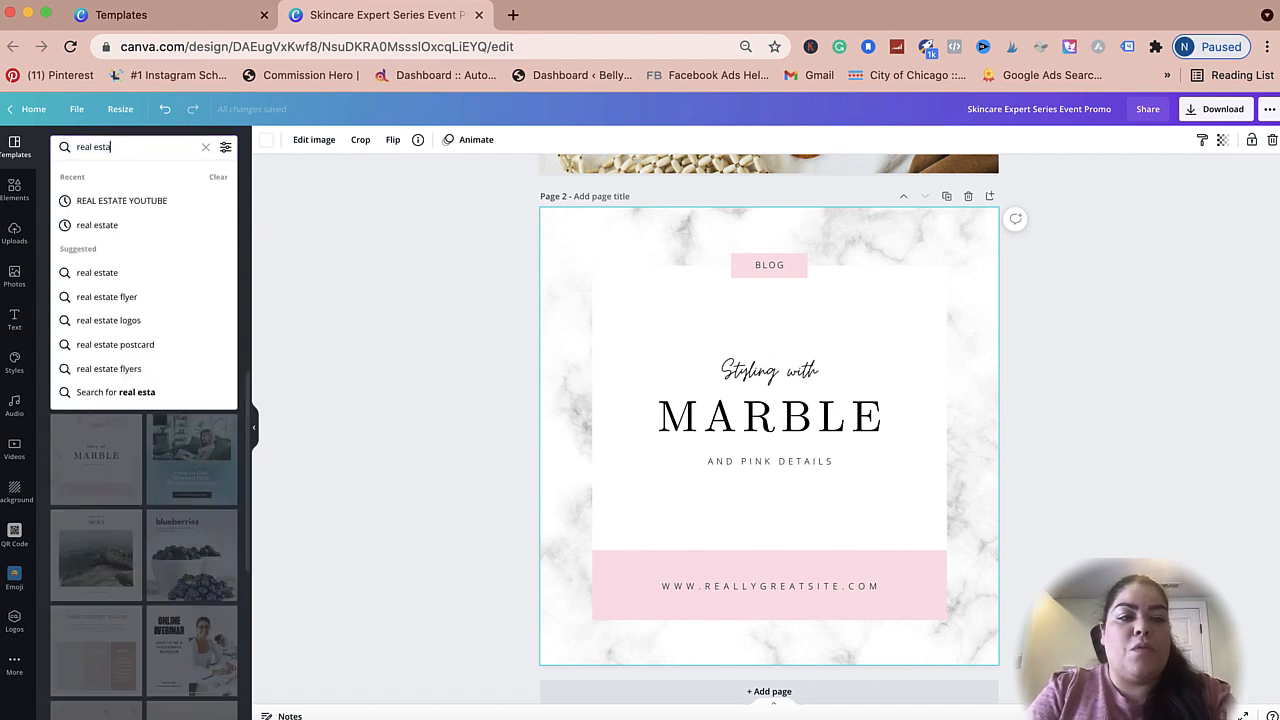
key("Return")
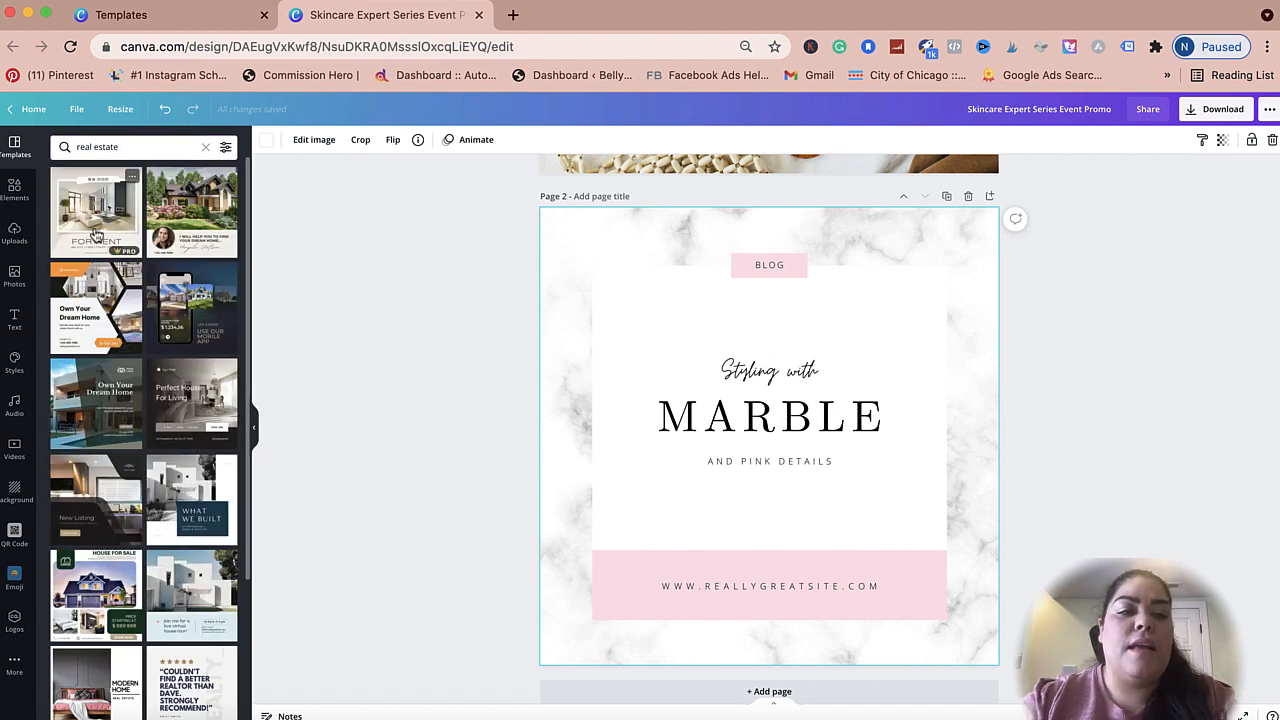
left_click(96, 234)
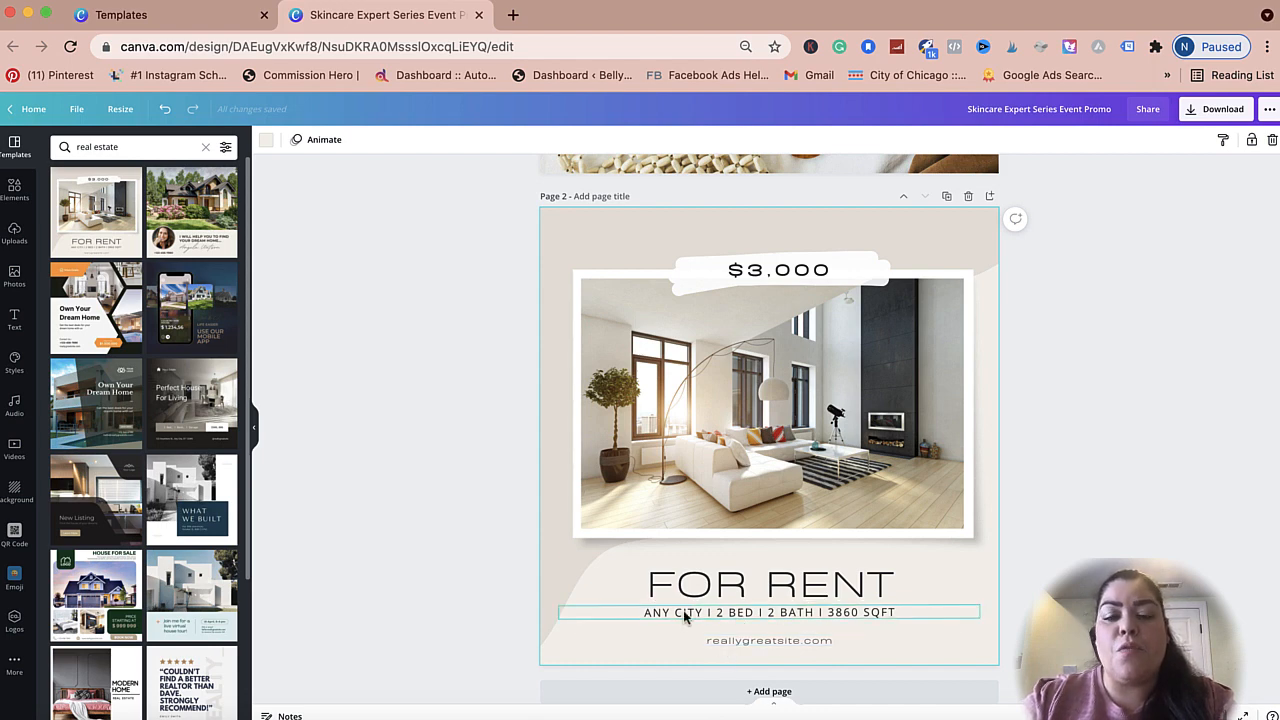
mouse_move(743, 587)
left_mouse_down()
mouse_move(669, 588)
mouse_move(789, 580)
mouse_move(791, 591)
mouse_move(757, 587)
left_mouse_up()
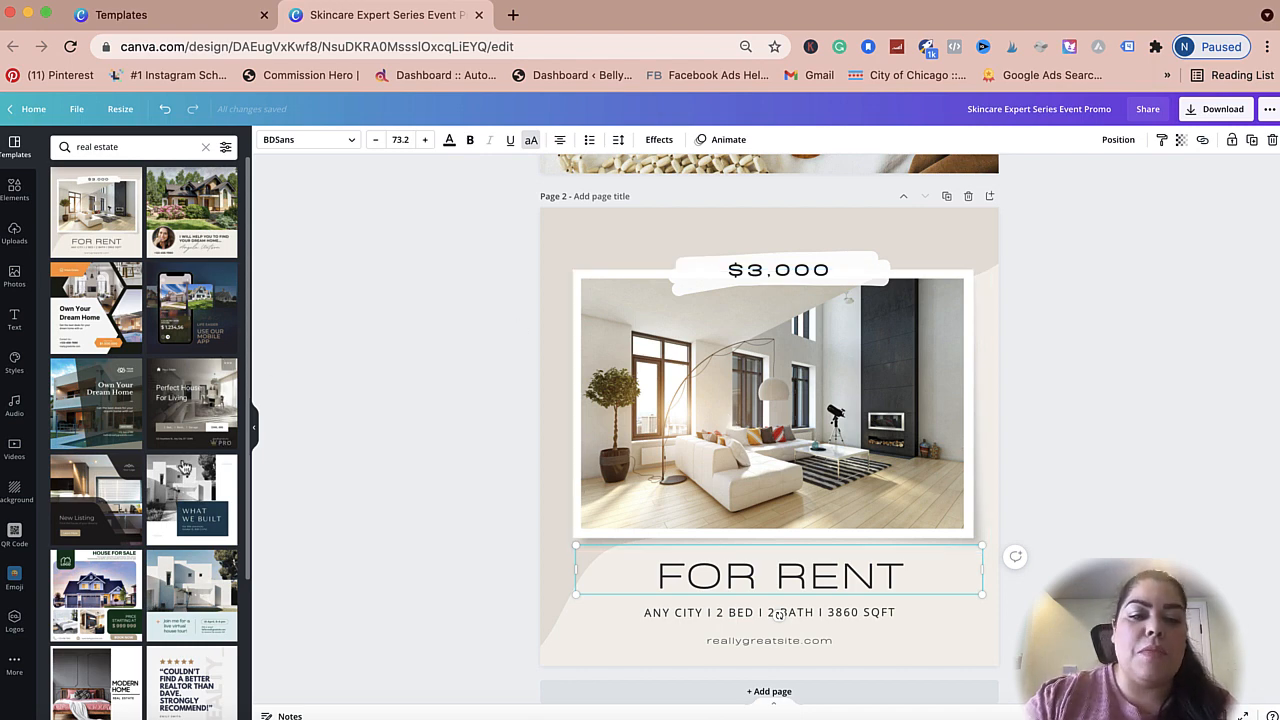
Replace page 2's design with the "Just Listed" house template from the real estate results.
scroll(188, 480, "down", 5)
scroll(188, 497, "down", 10)
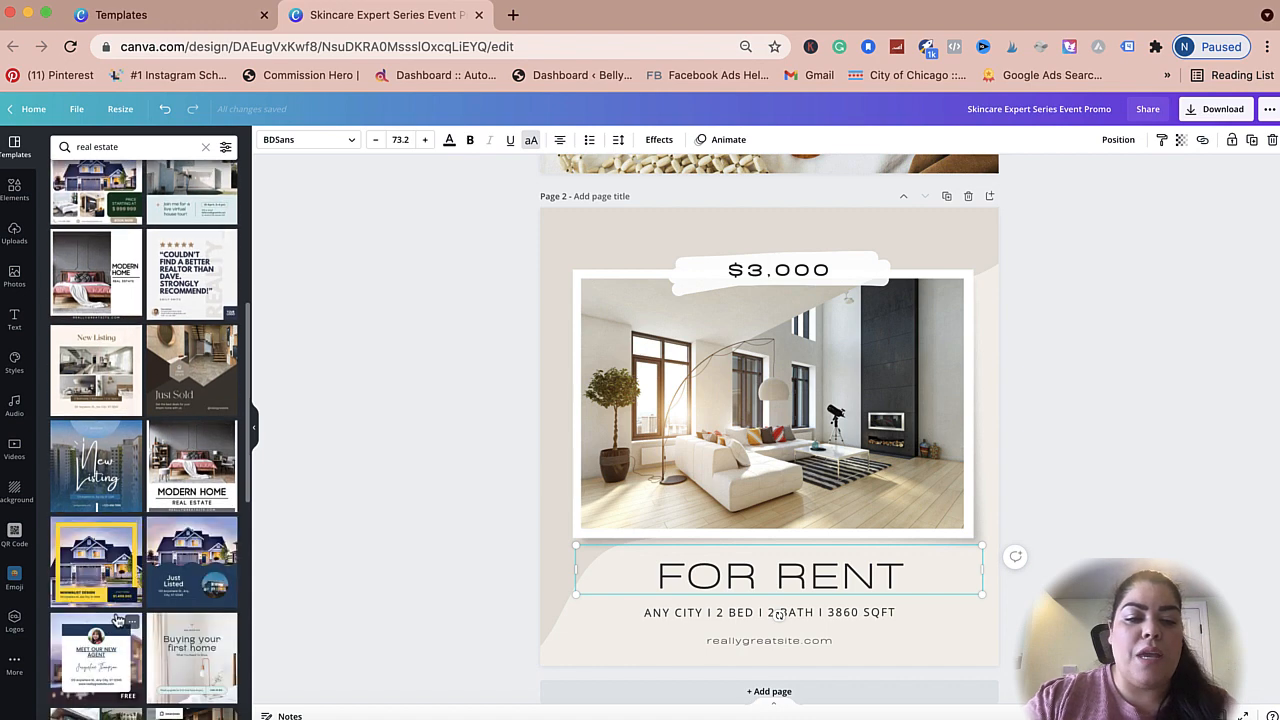
scroll(124, 605, "down", 5)
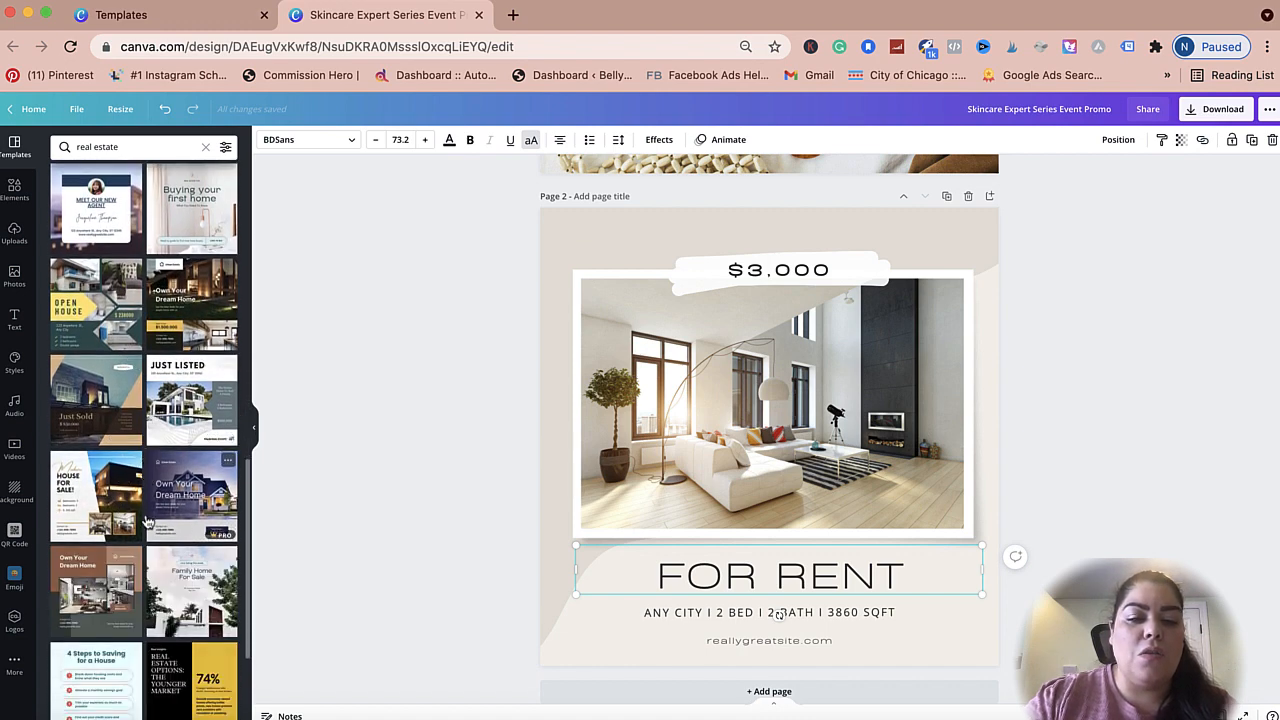
left_click(190, 318)
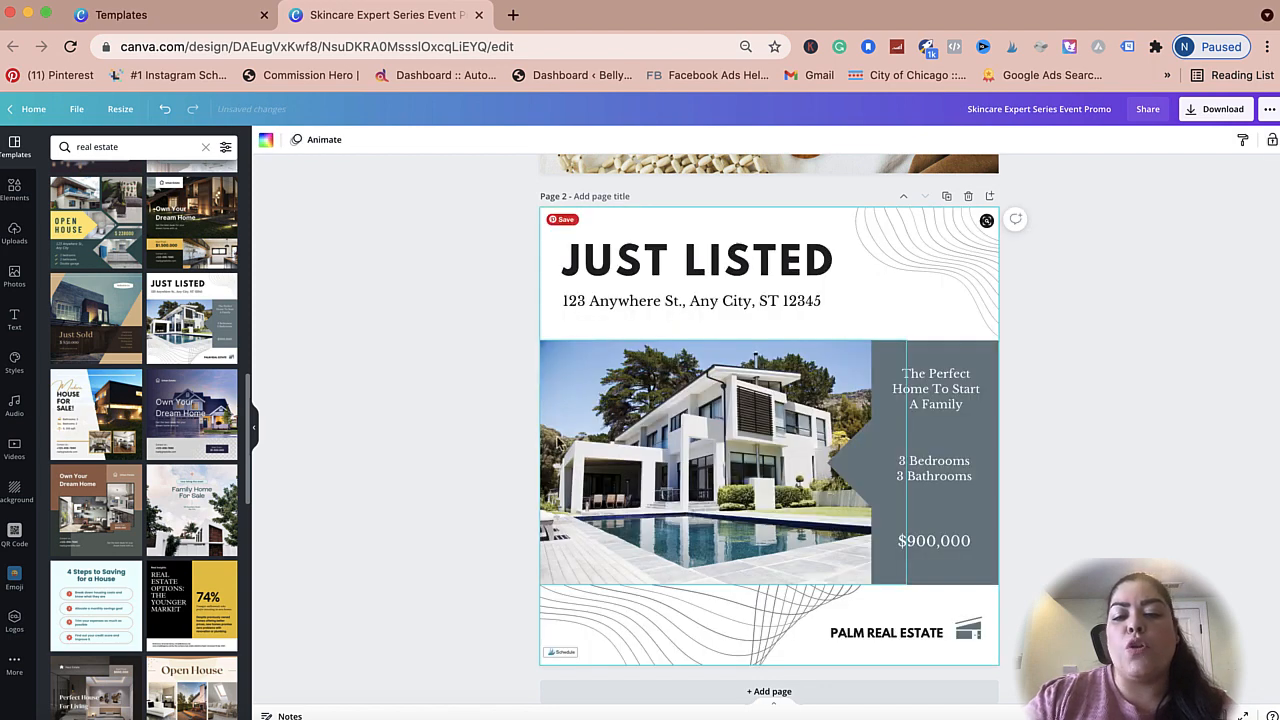
Search the templates for "jewelry" and apply the "New Collection Jewelry" template with gold rings to page 2.
left_click(136, 144)
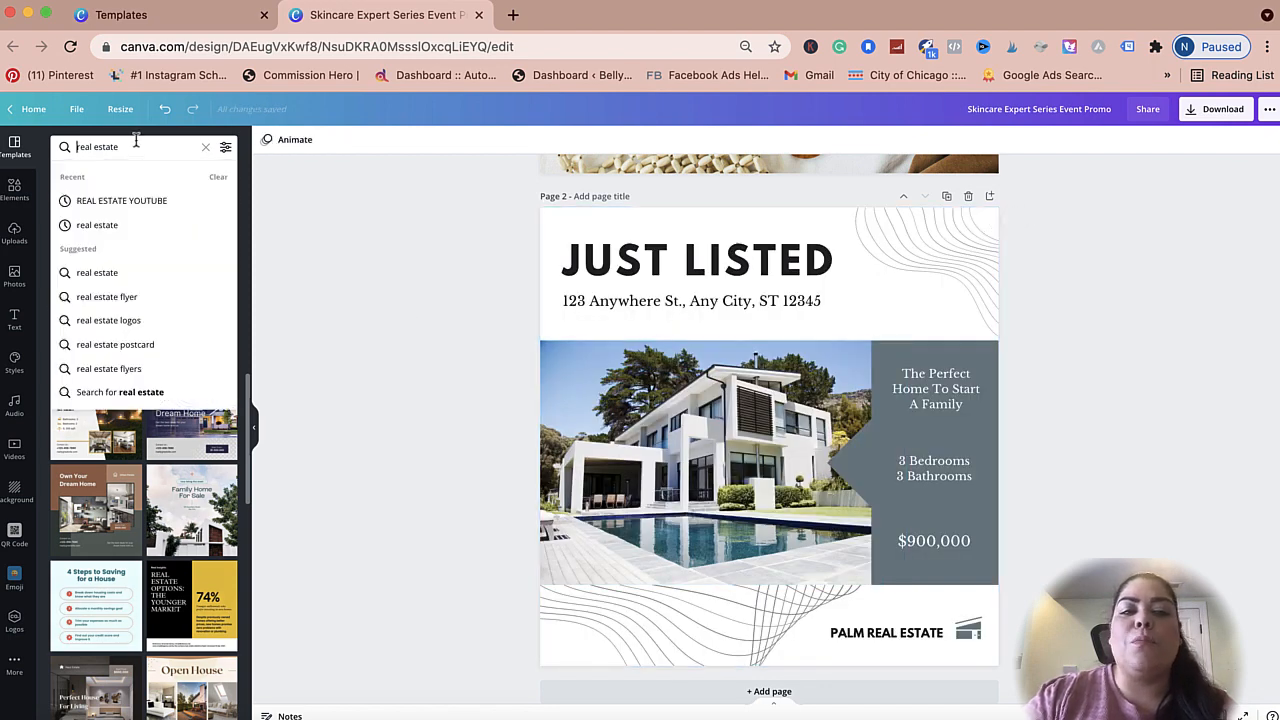
triple_click(136, 142)
key("BackSpace")
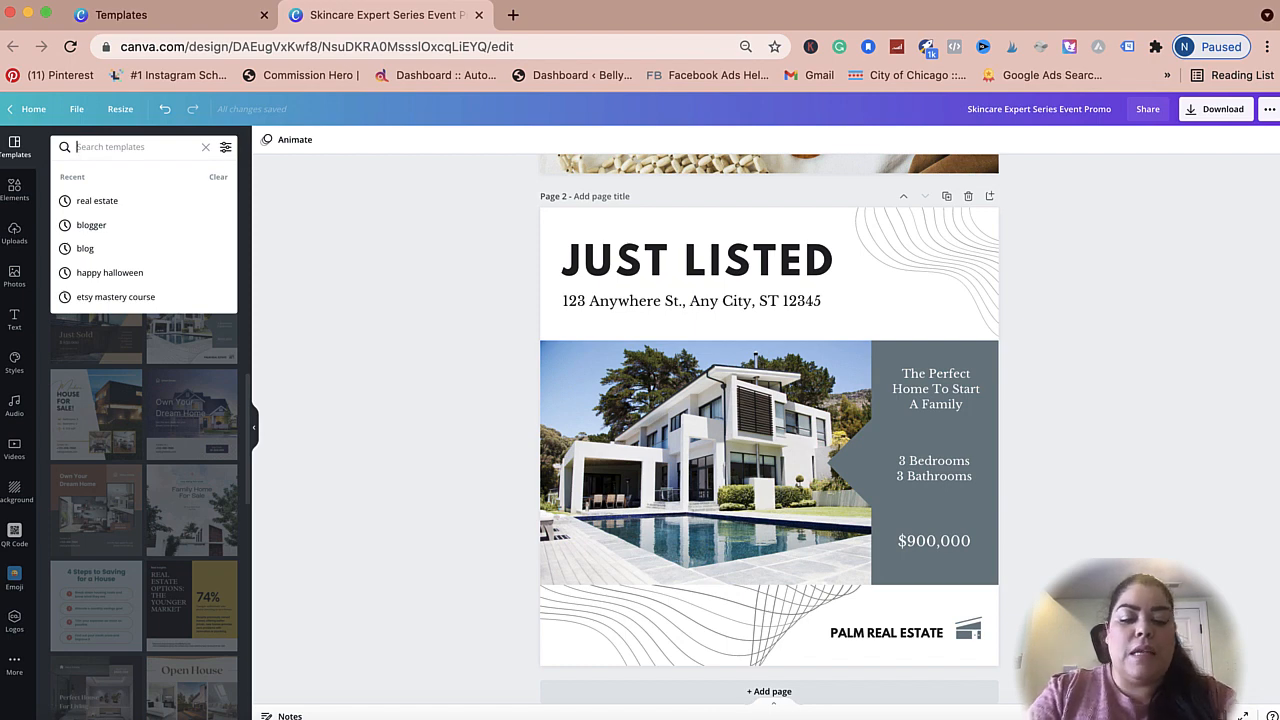
type("jewelry")
key("Return")
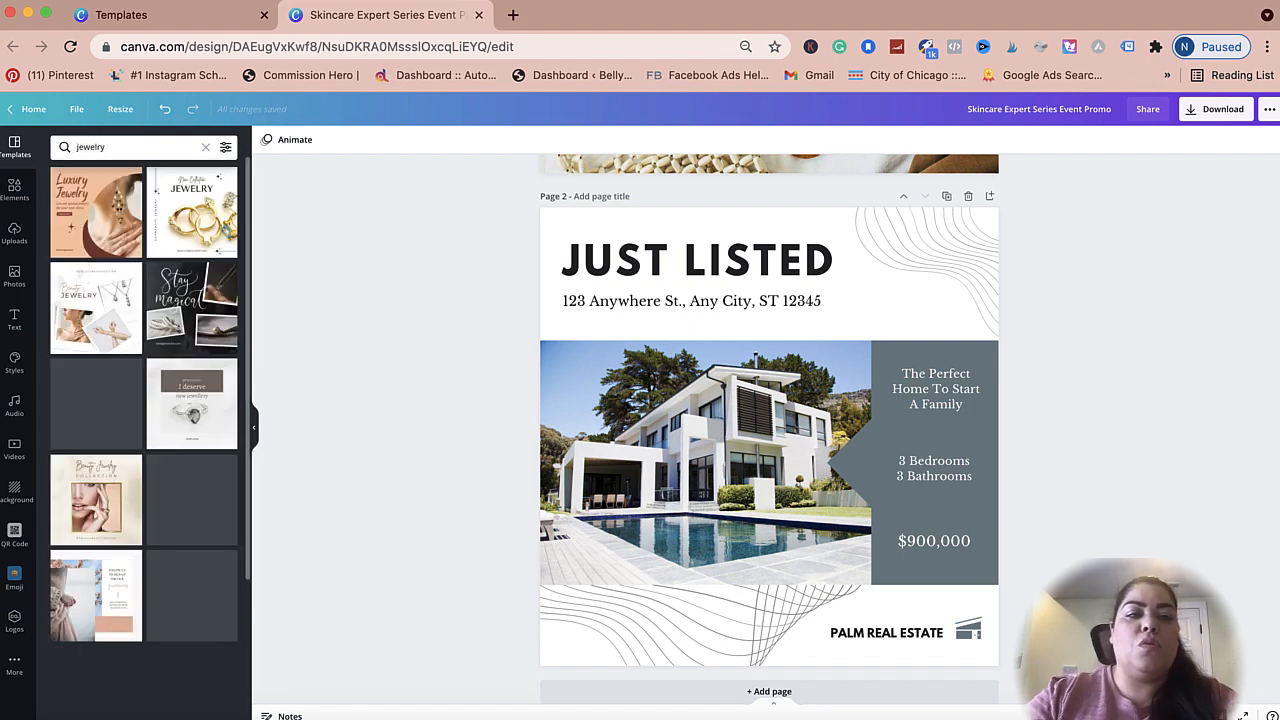
left_click(182, 250)
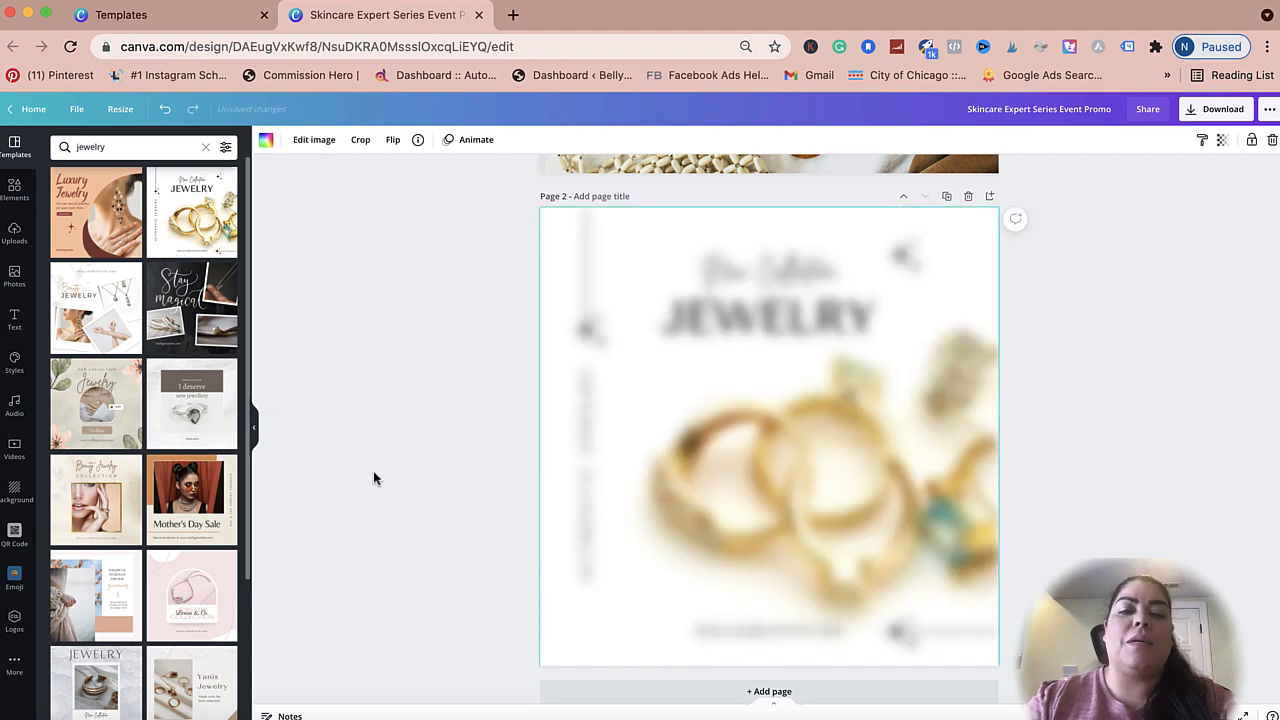
Select all the text, line and sparkle elements of the jewelry design on page 2 together and copy them.
left_click_drag(787, 449, 750, 447)
left_click(750, 452)
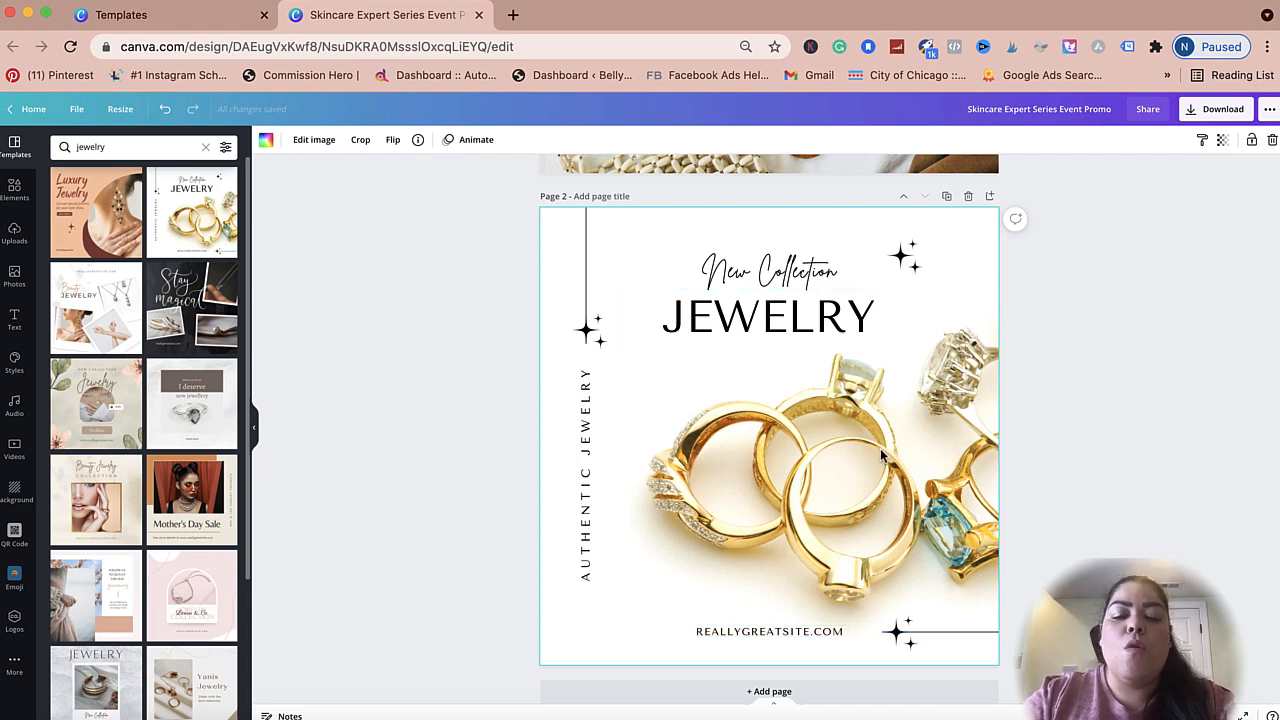
left_click_drag(988, 648, 563, 235)
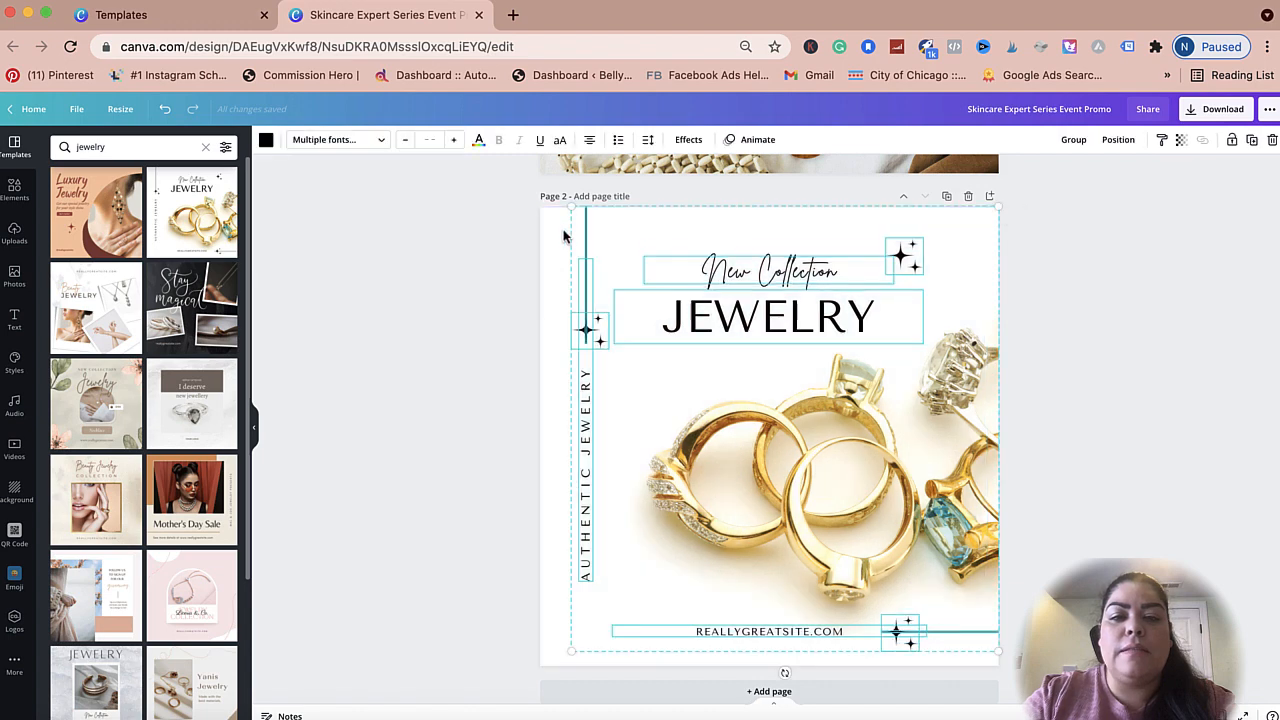
right_click(614, 265)
left_click(625, 274)
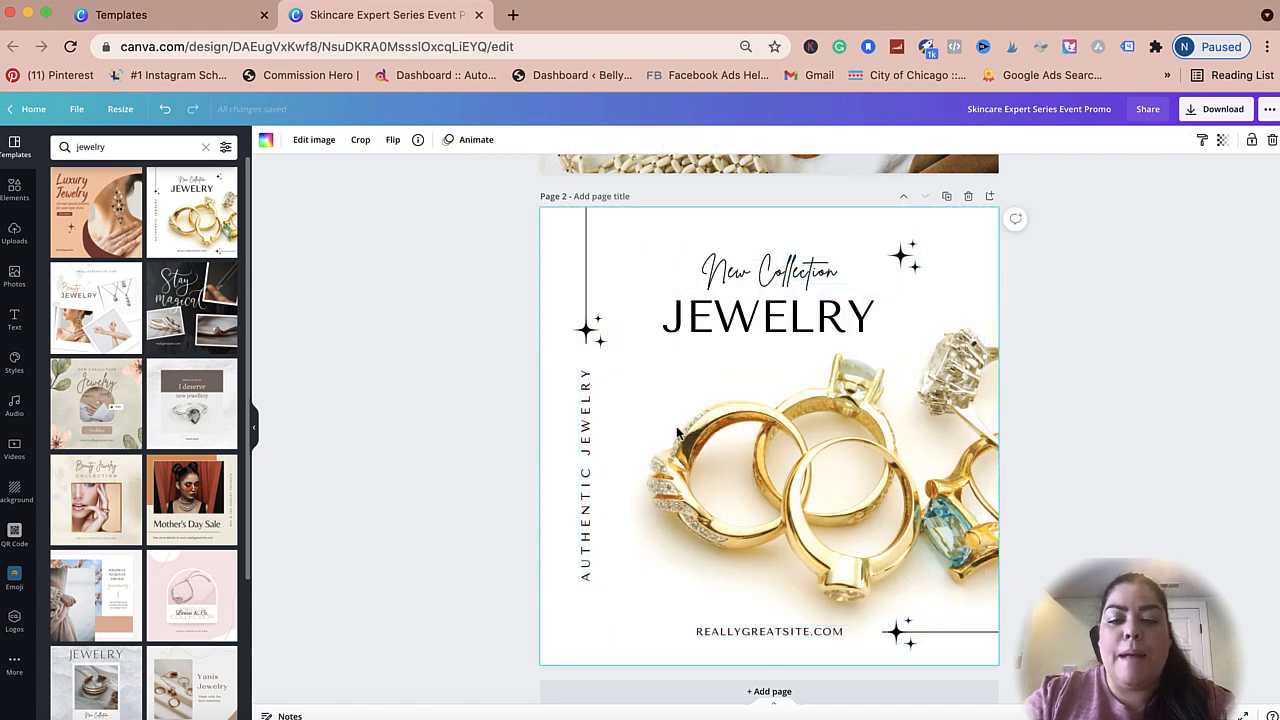
Add a blank page 3 and try to paste the copied jewelry design elements onto it.
left_click(748, 687)
right_click(702, 343)
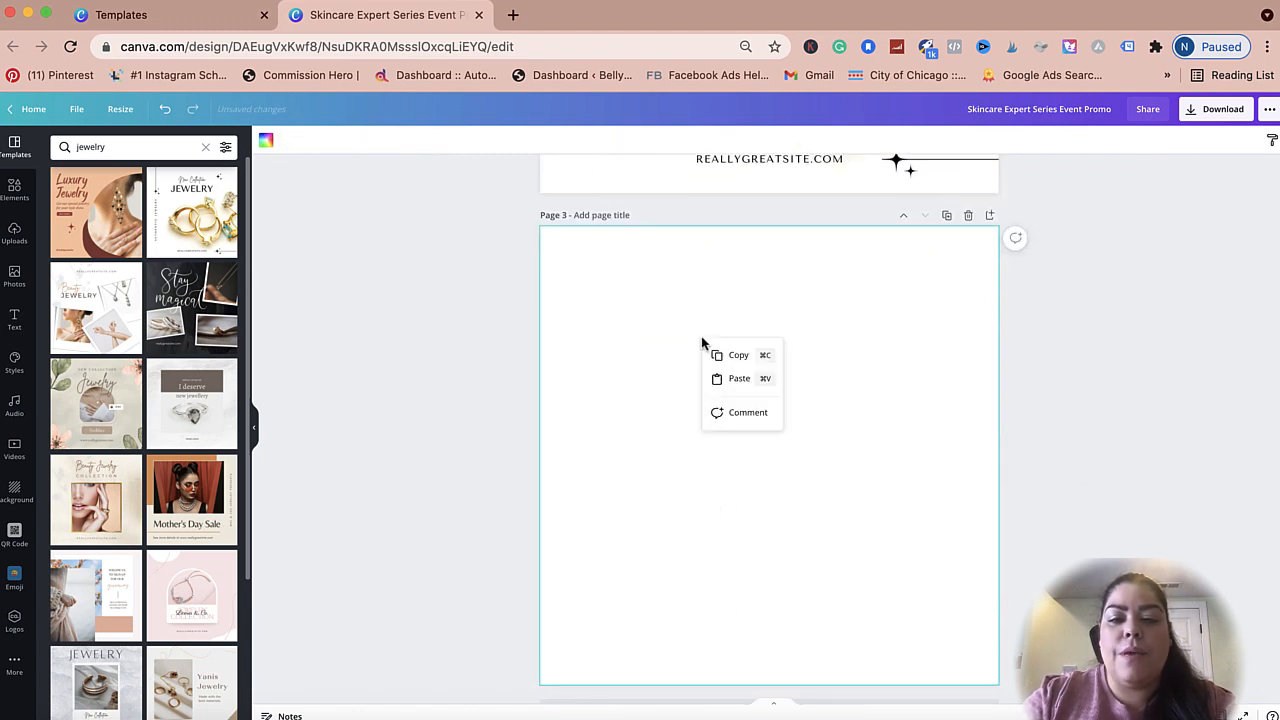
left_click(739, 378)
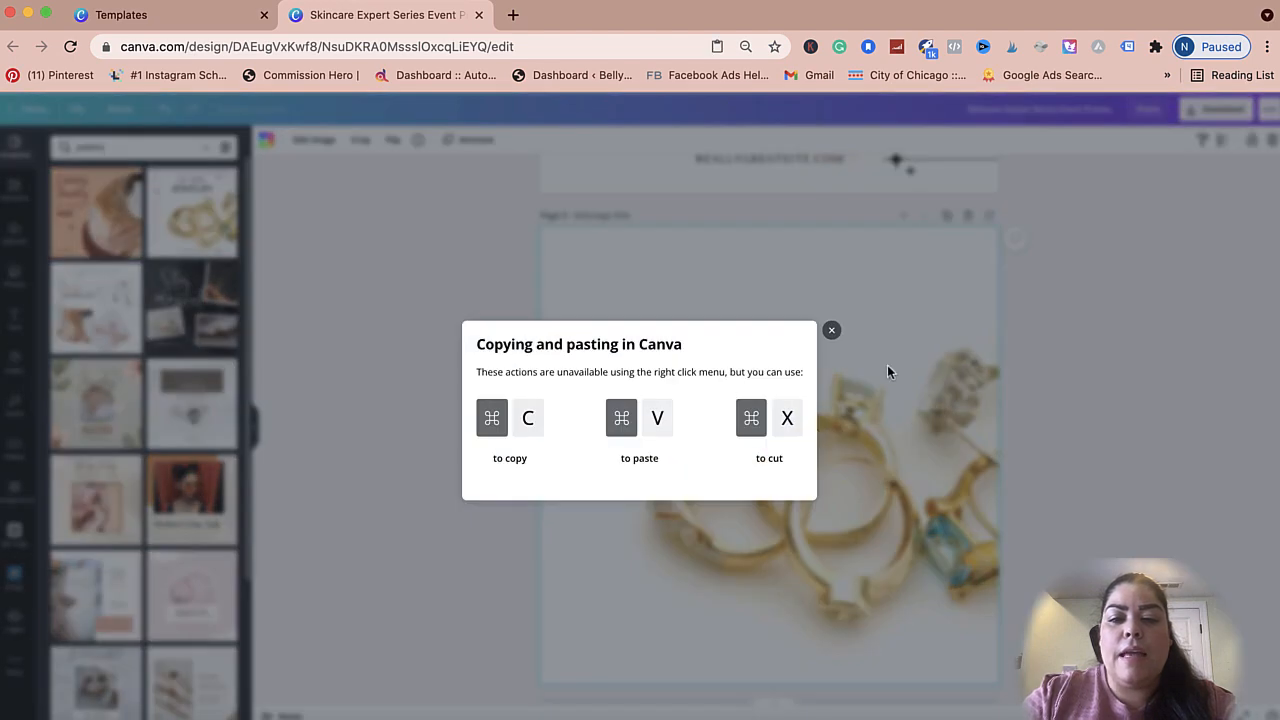
left_click(830, 331)
scroll(868, 420, "up", 5)
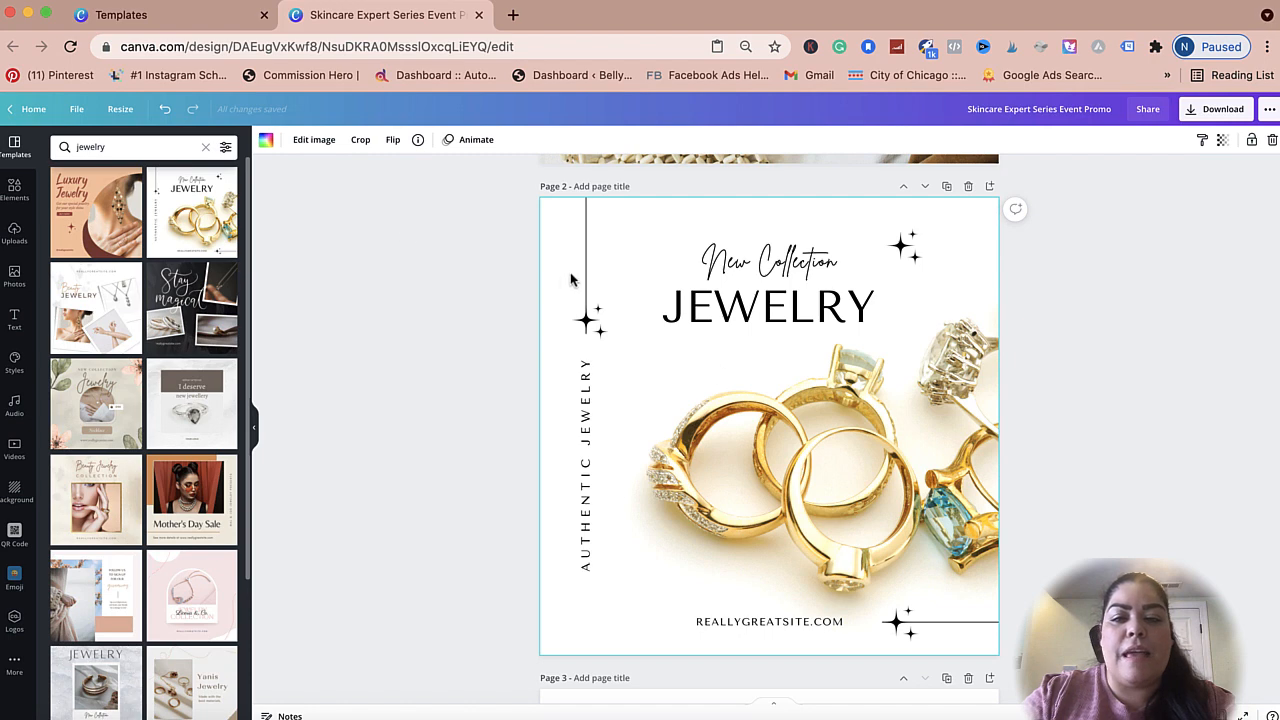
Delete the rings photo from page 2 and try the "Mother's Day Sale", "Liceria & Co." and "Yanis Jewelry" templates on that page.
key("Delete")
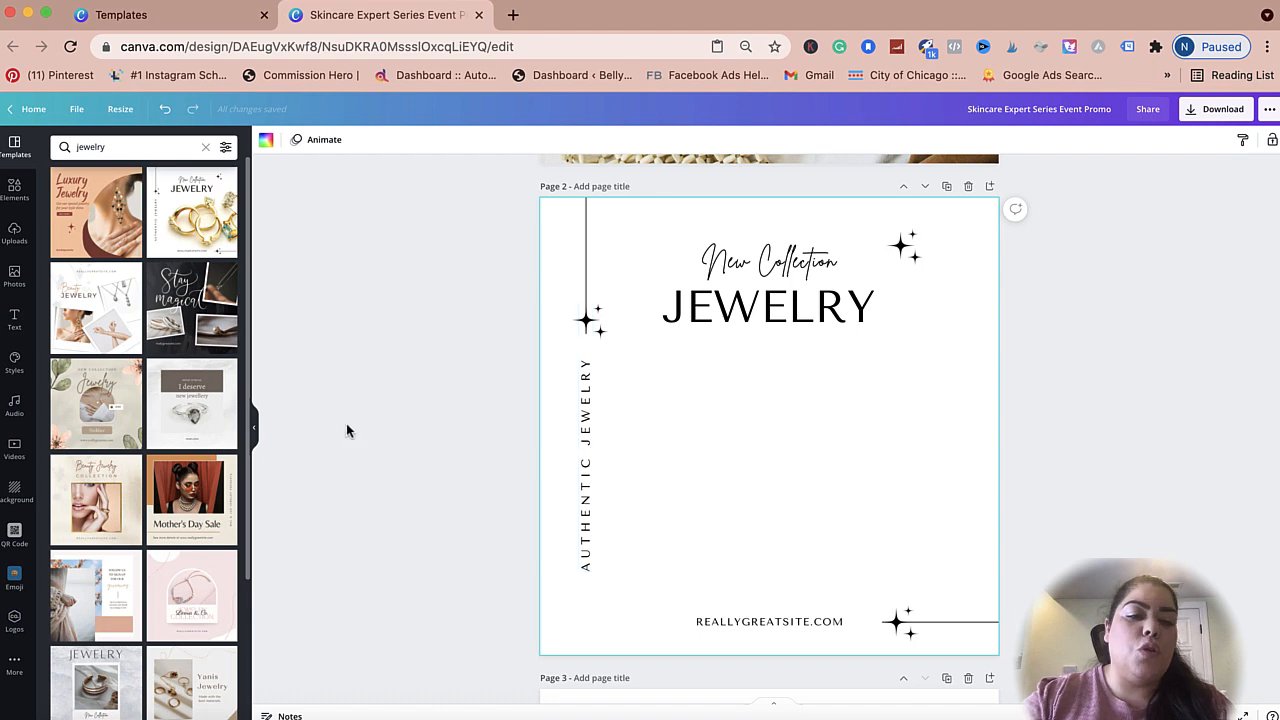
left_click(200, 492)
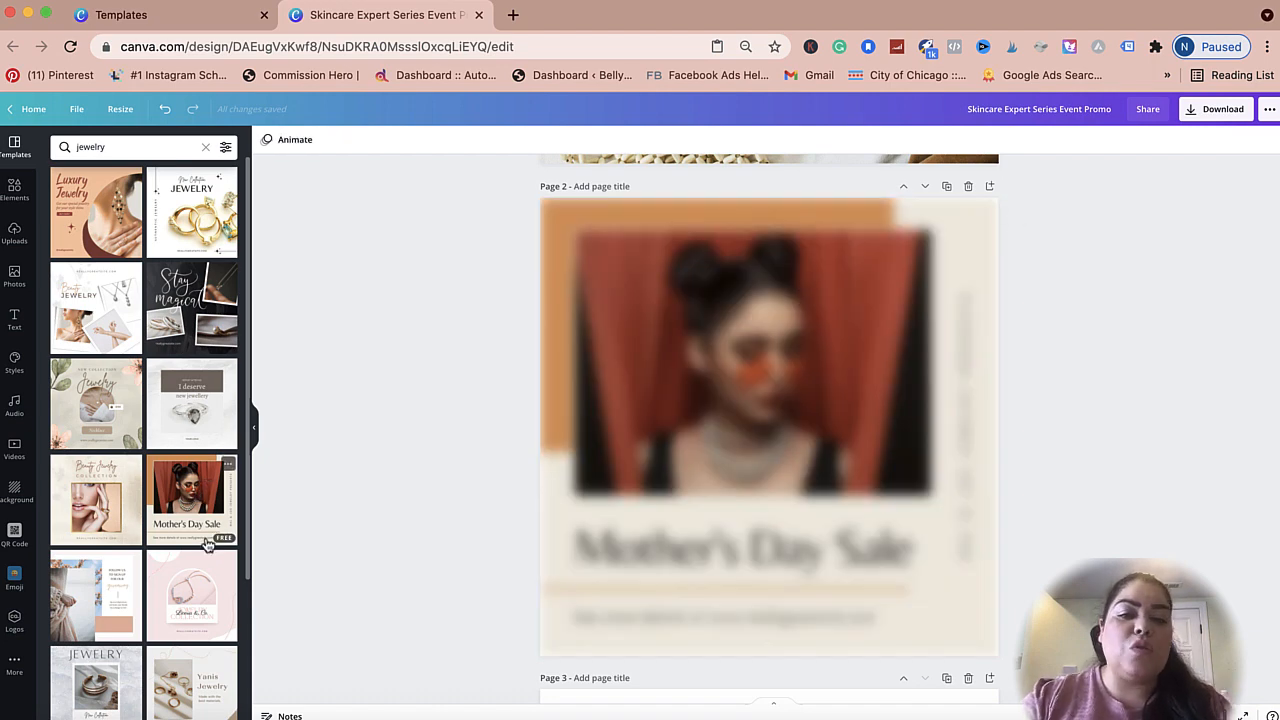
left_click(188, 612)
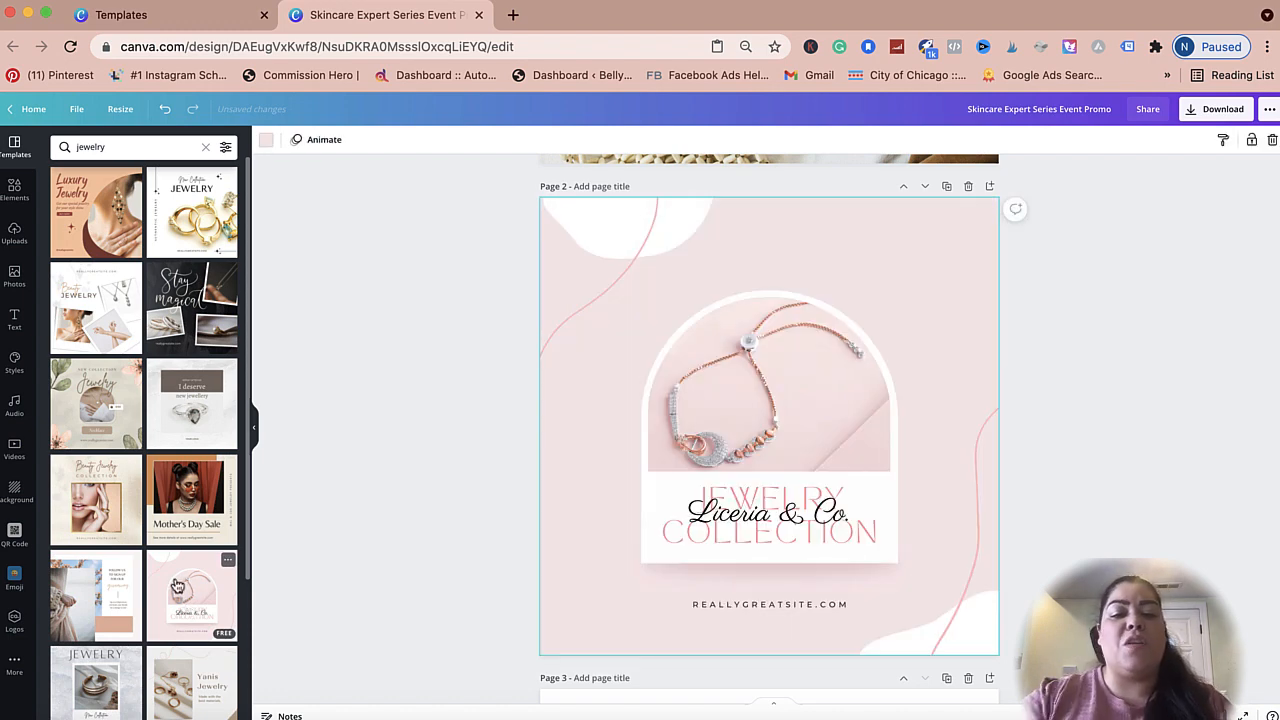
scroll(180, 590, "down", 5)
left_click(187, 437)
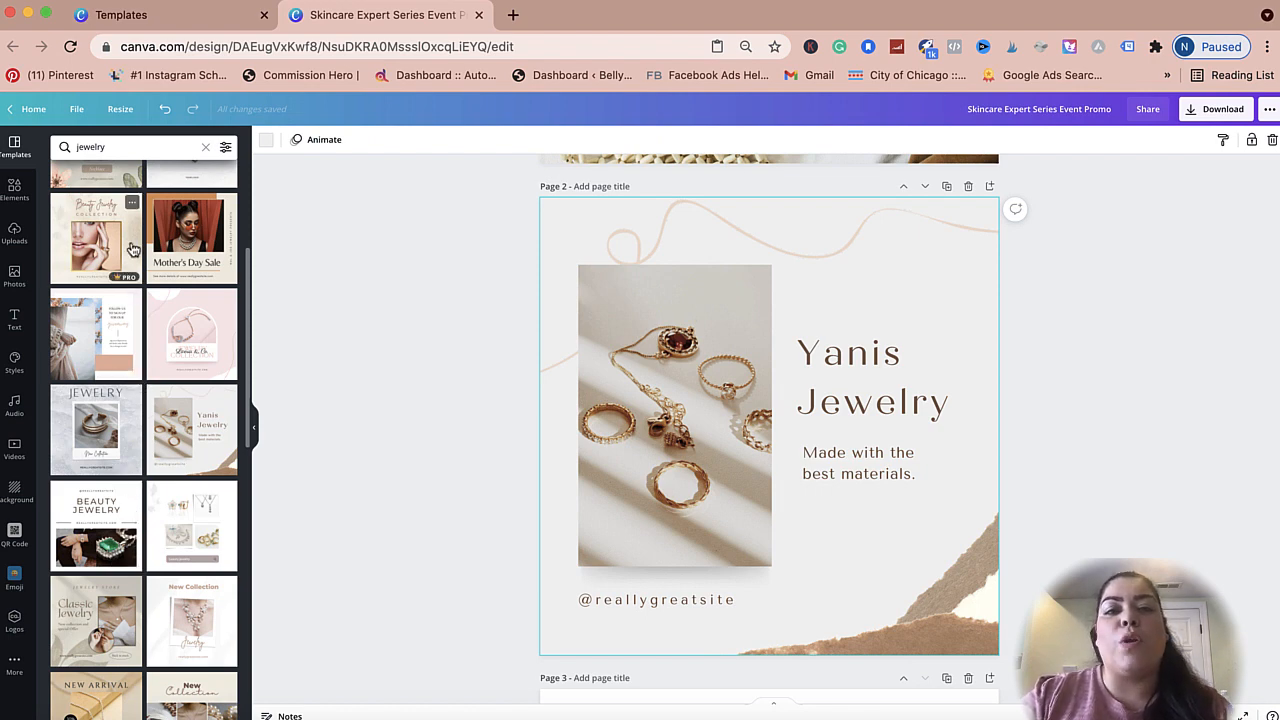
Search the templates for "youtuber" and apply the pink "New Video" skincare template to page 2.
double_click(122, 148)
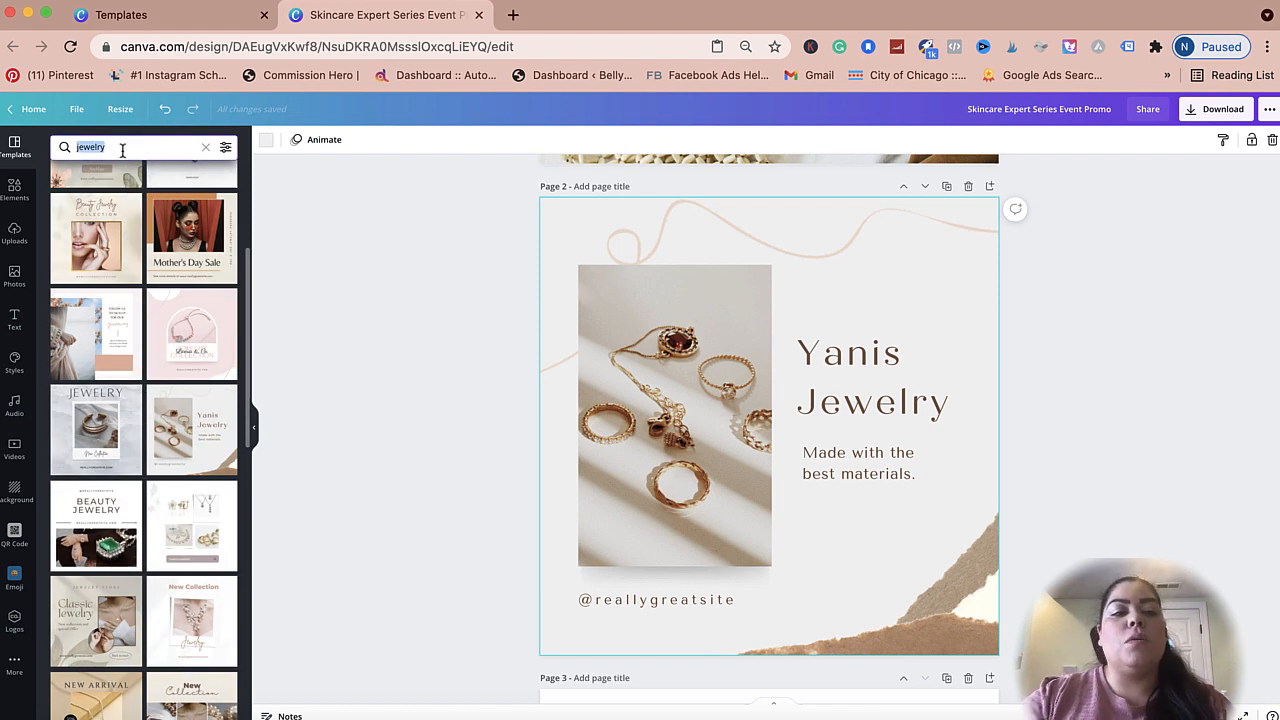
type("youtuber")
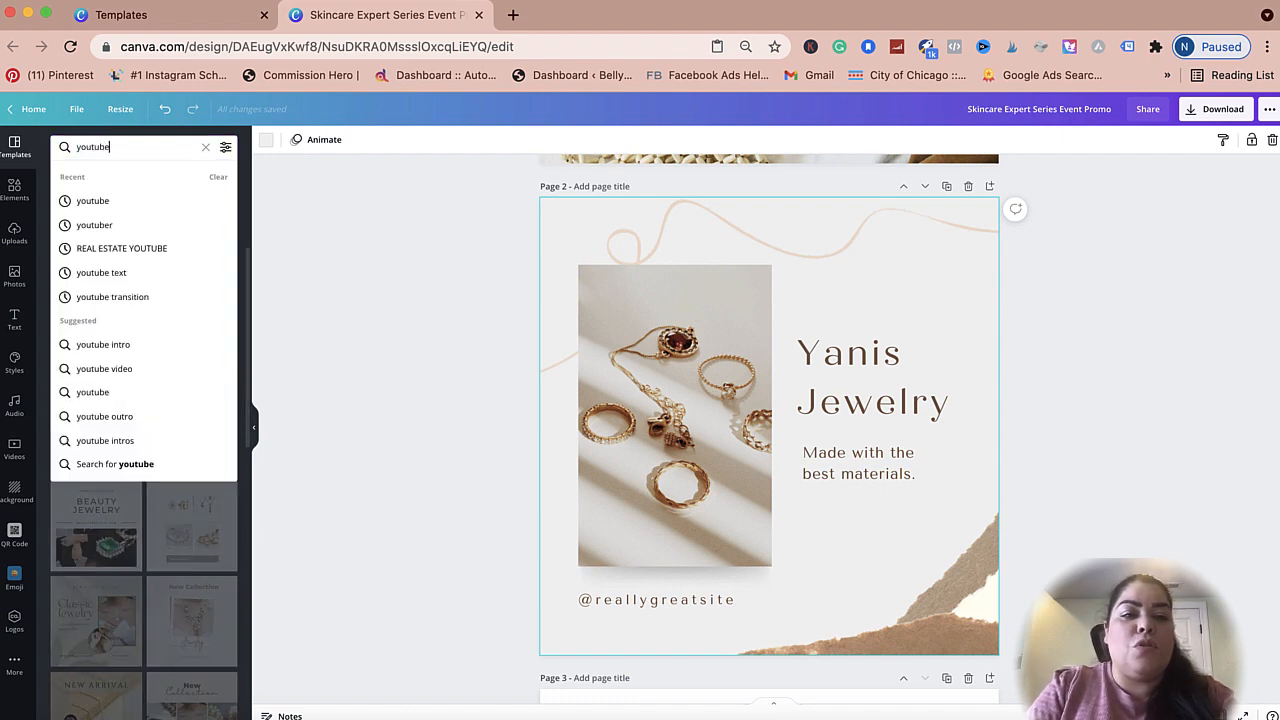
key("Return")
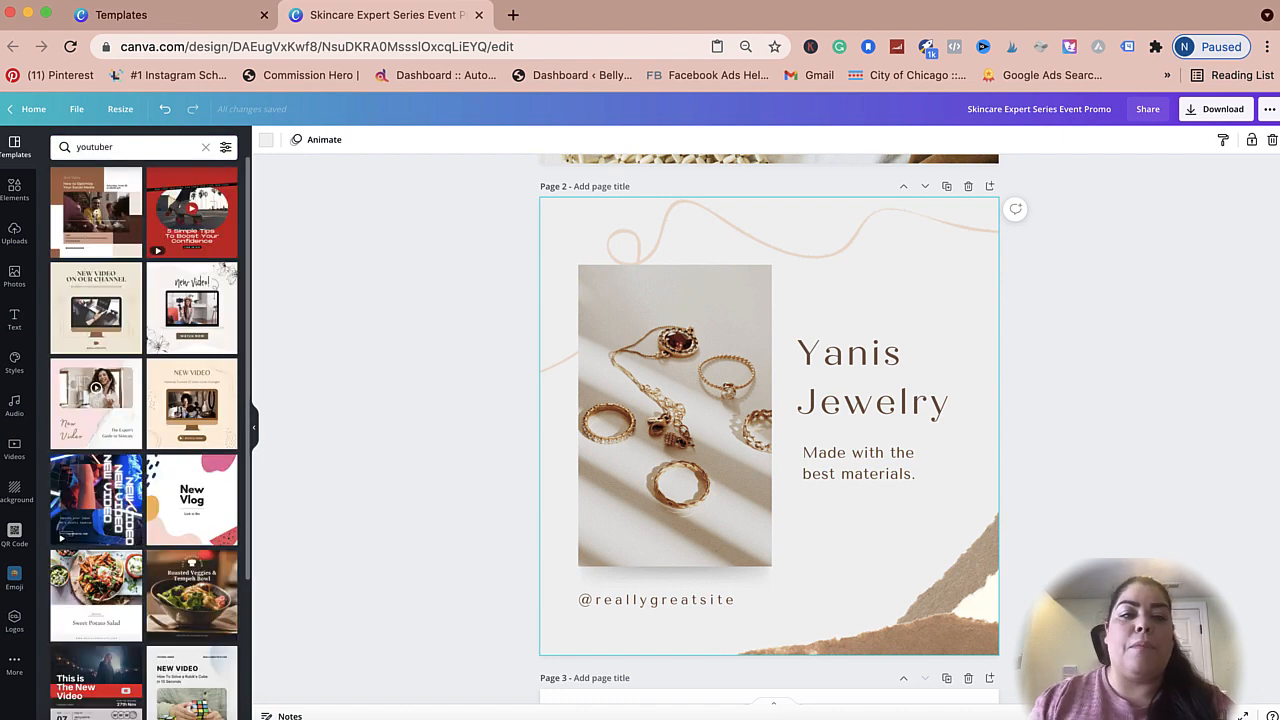
left_click(126, 376)
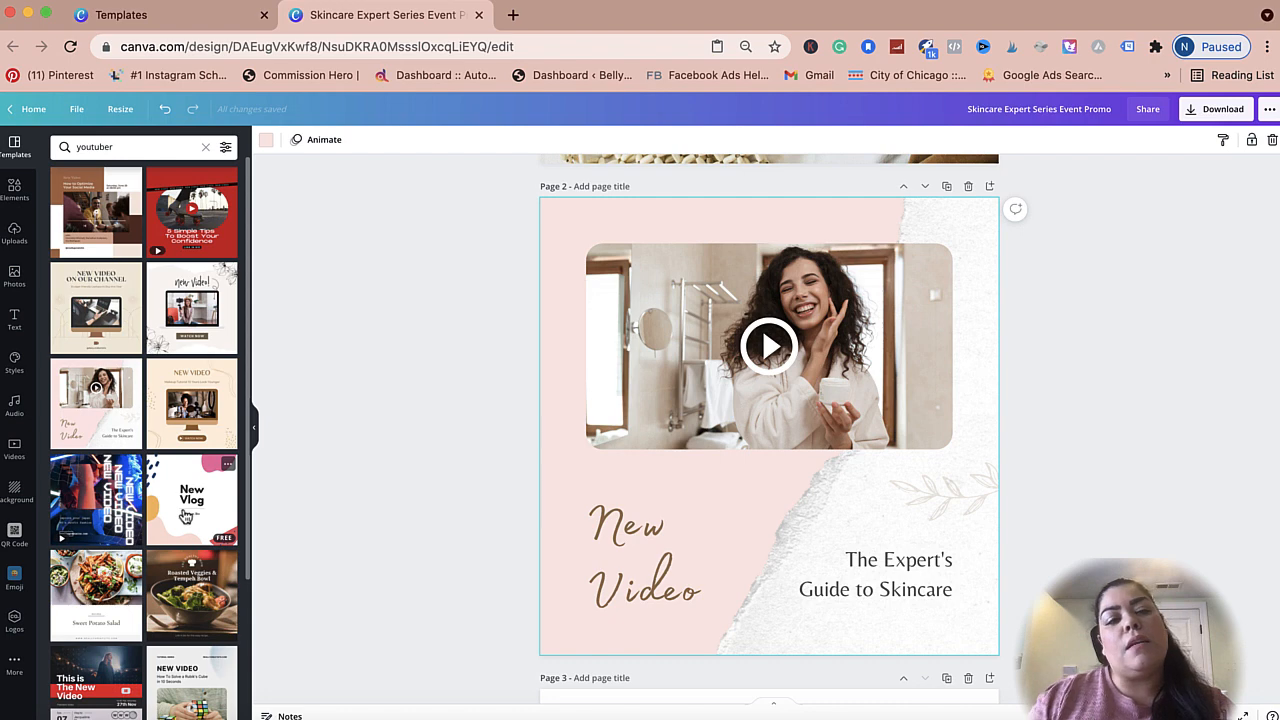
Browse the "youtuber" templates and filter them by color, trying blue, pink, light blue and gray before applying orange.
scroll(150, 560, "down", 5)
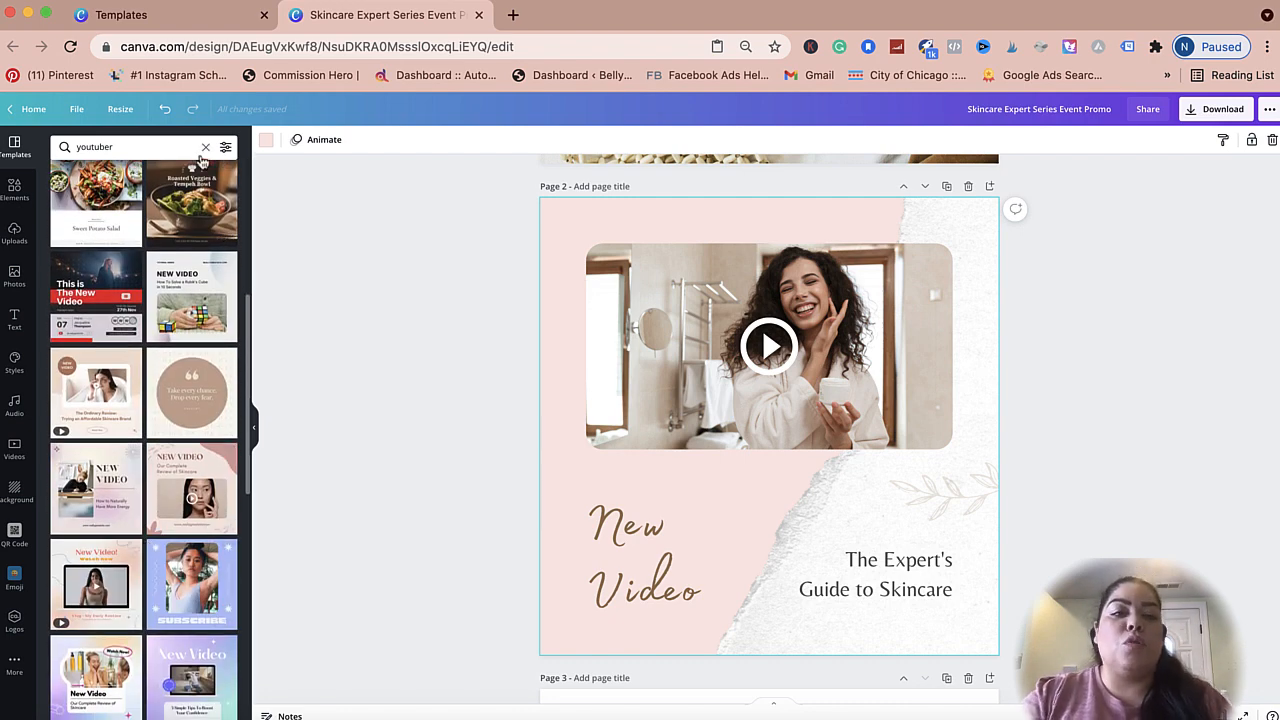
scroll(199, 188, "down", 3)
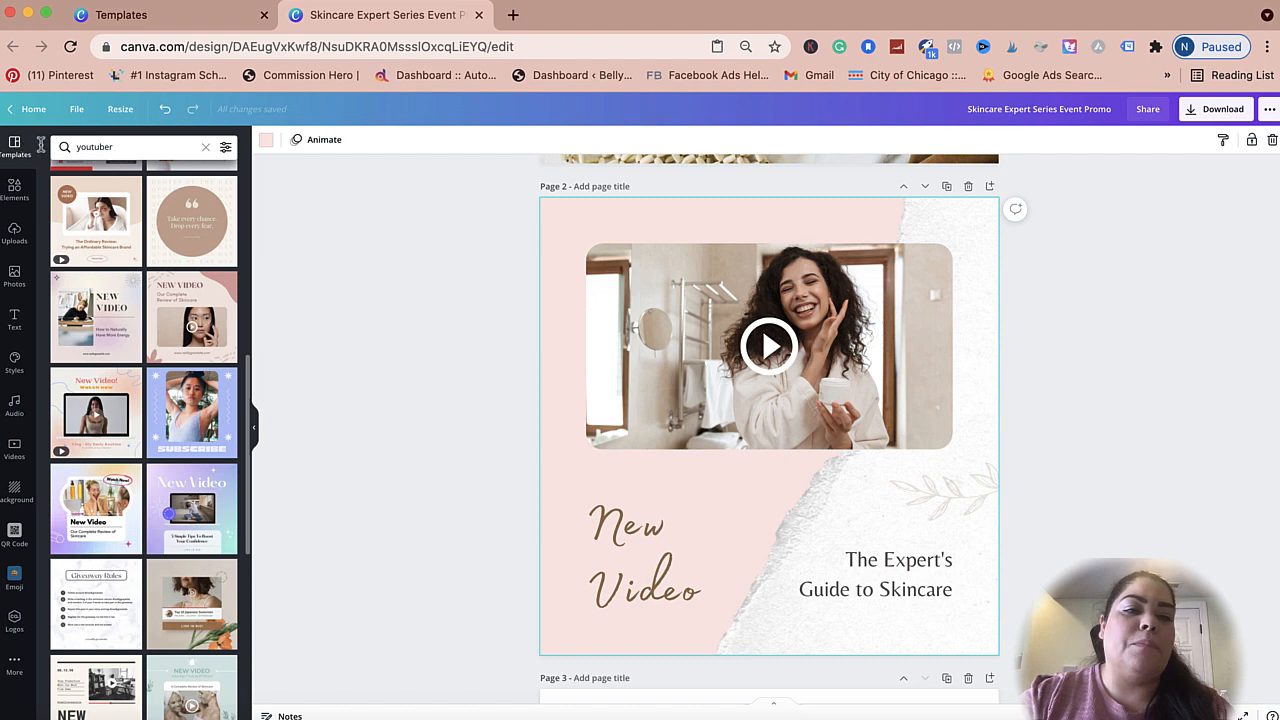
left_click(226, 148)
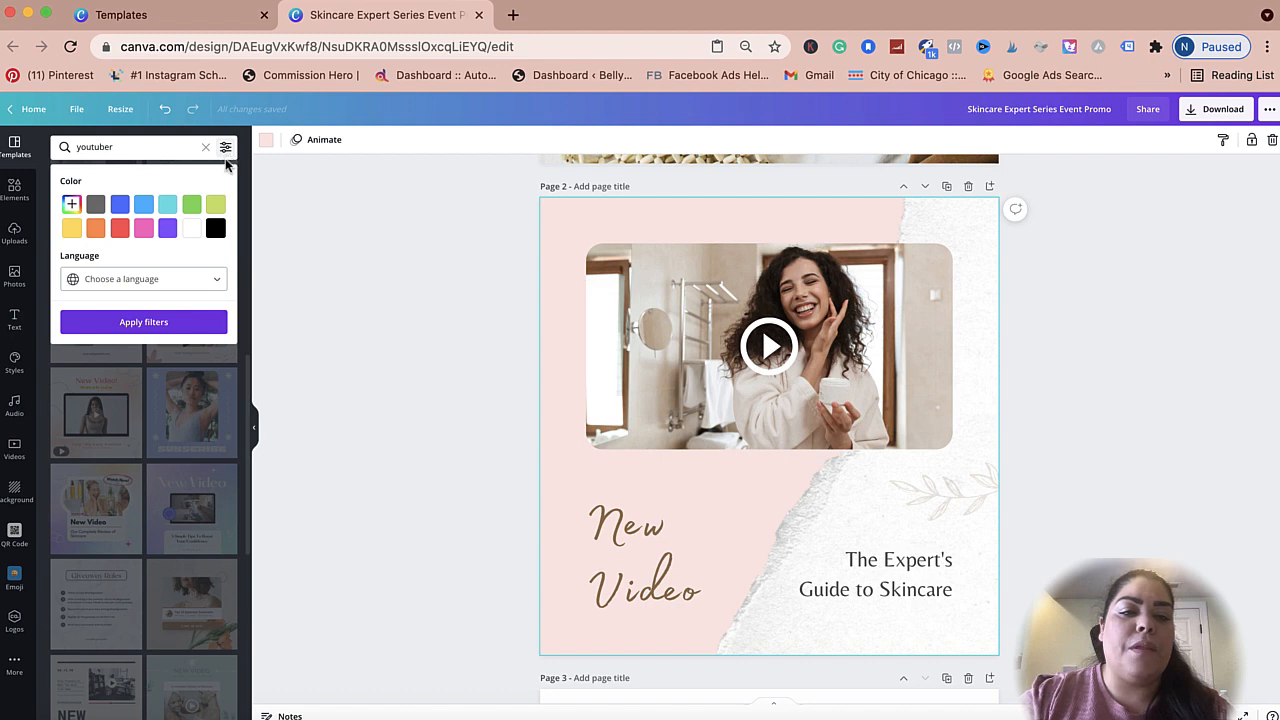
left_click(119, 205)
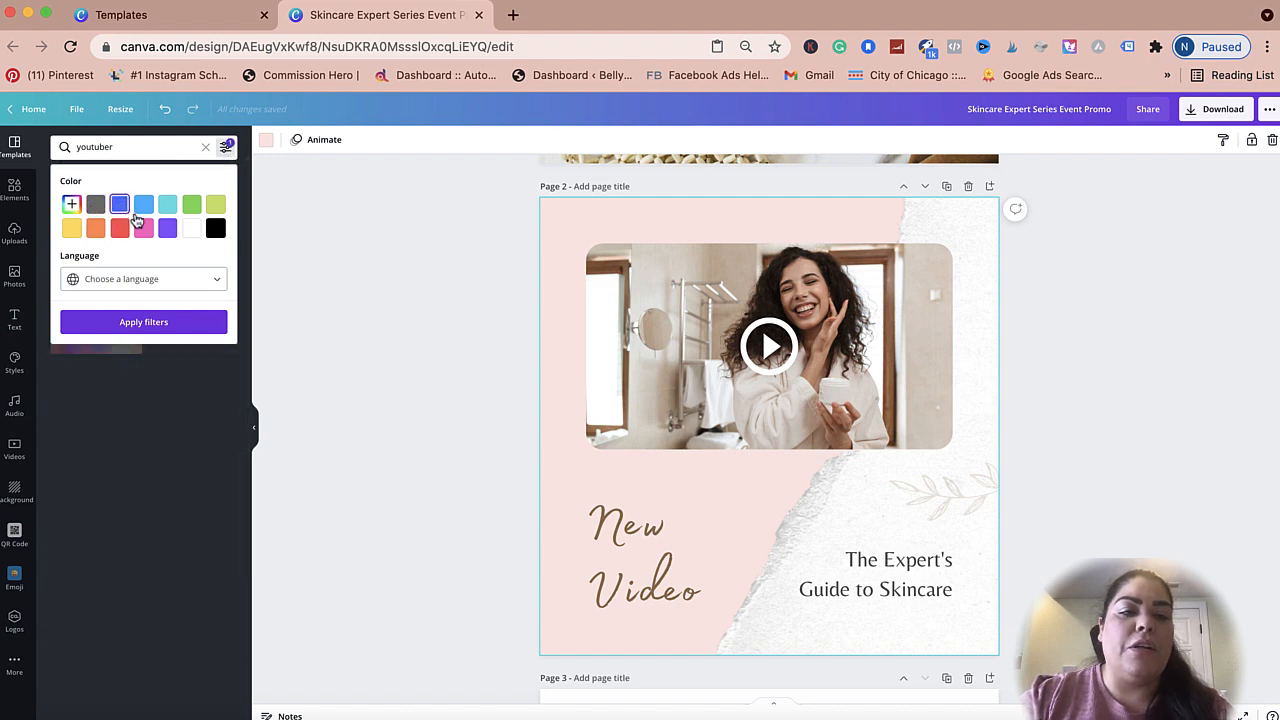
left_click(143, 229)
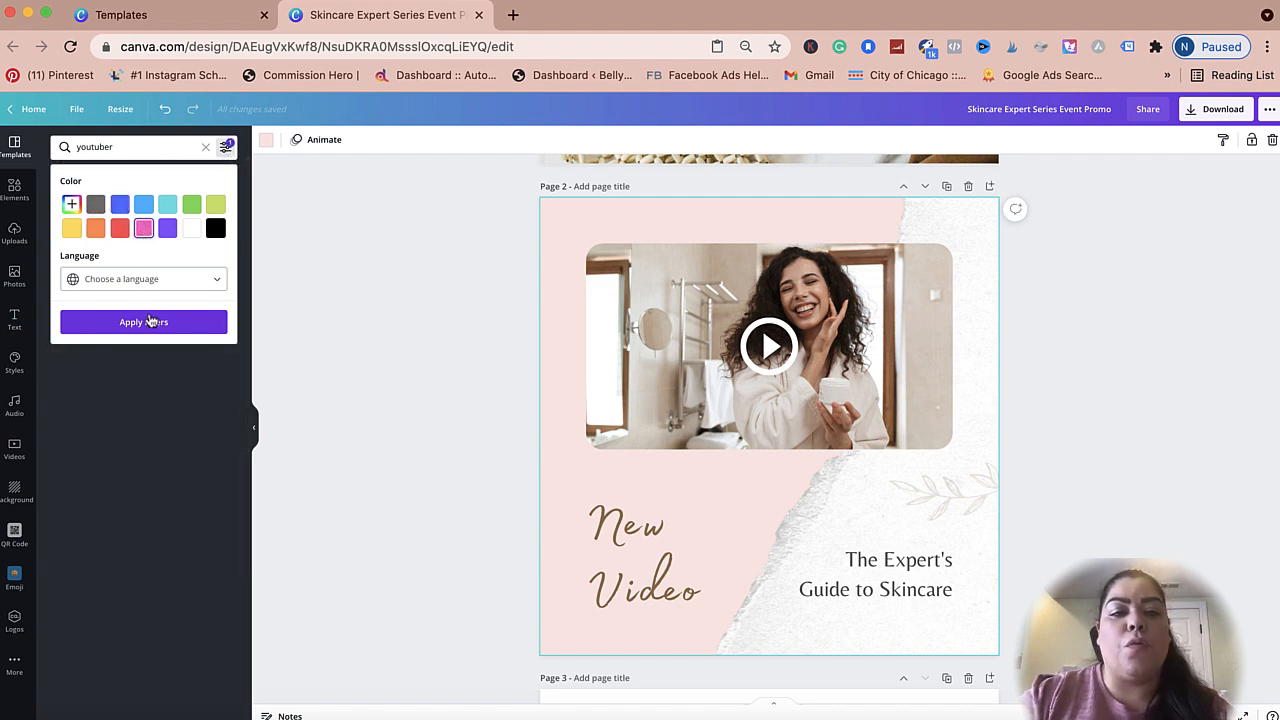
left_click(143, 205)
left_click(120, 206)
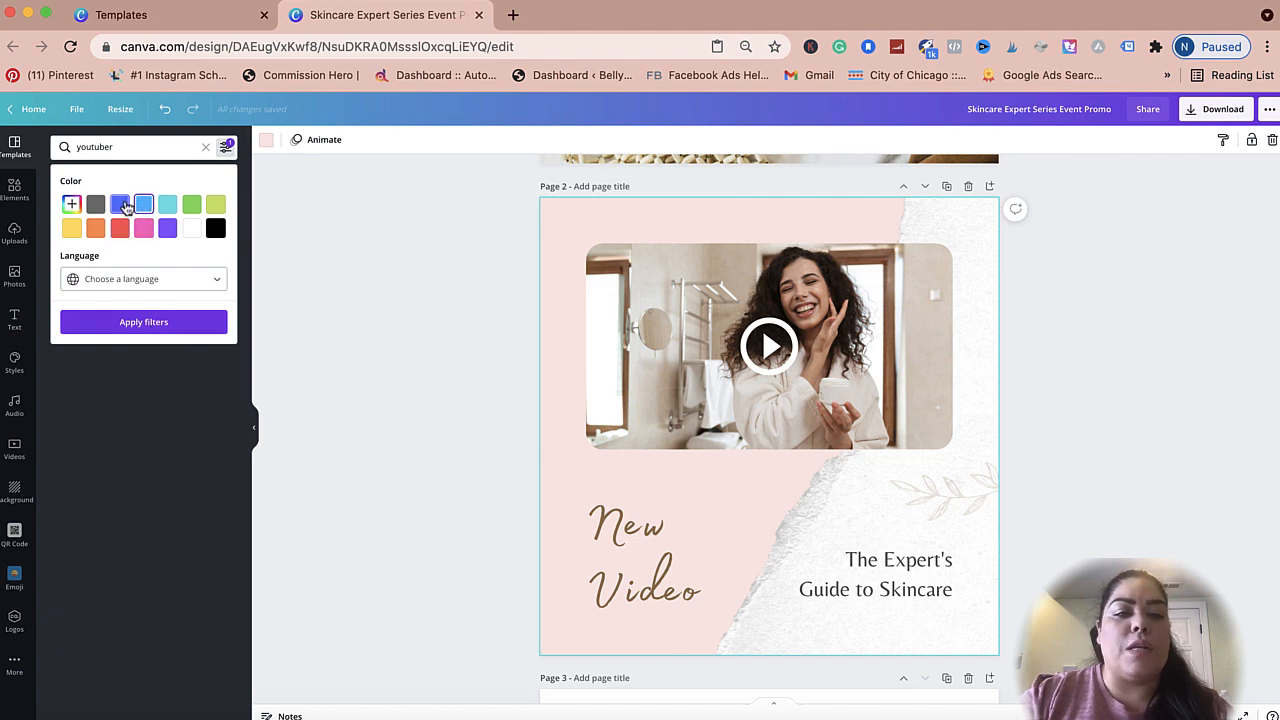
left_click(96, 205)
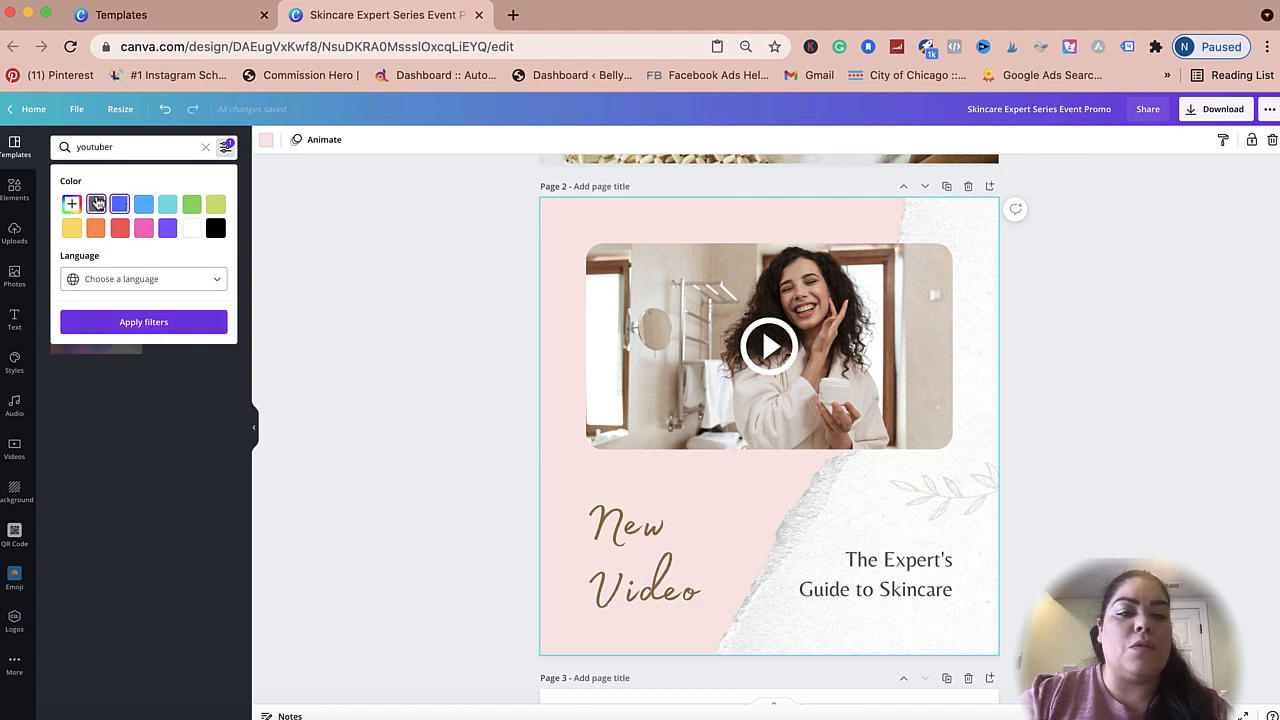
left_click(96, 230)
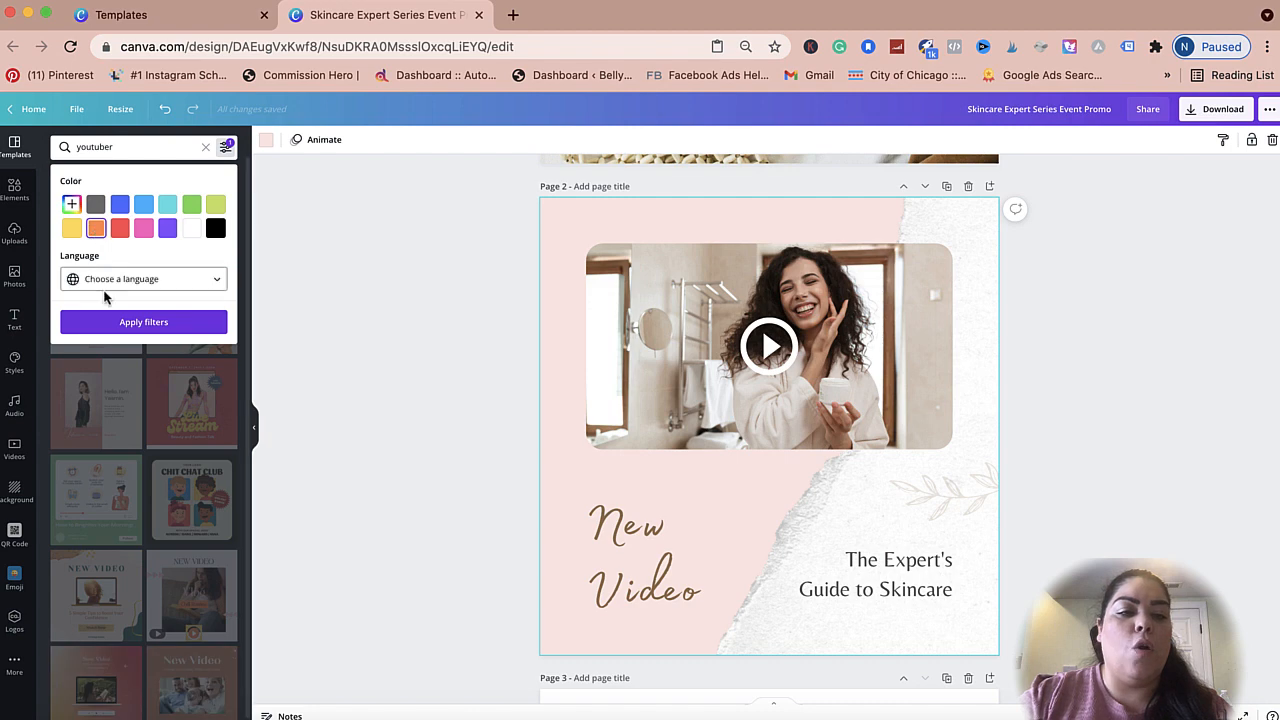
left_click(104, 321)
scroll(122, 500, "down", 1)
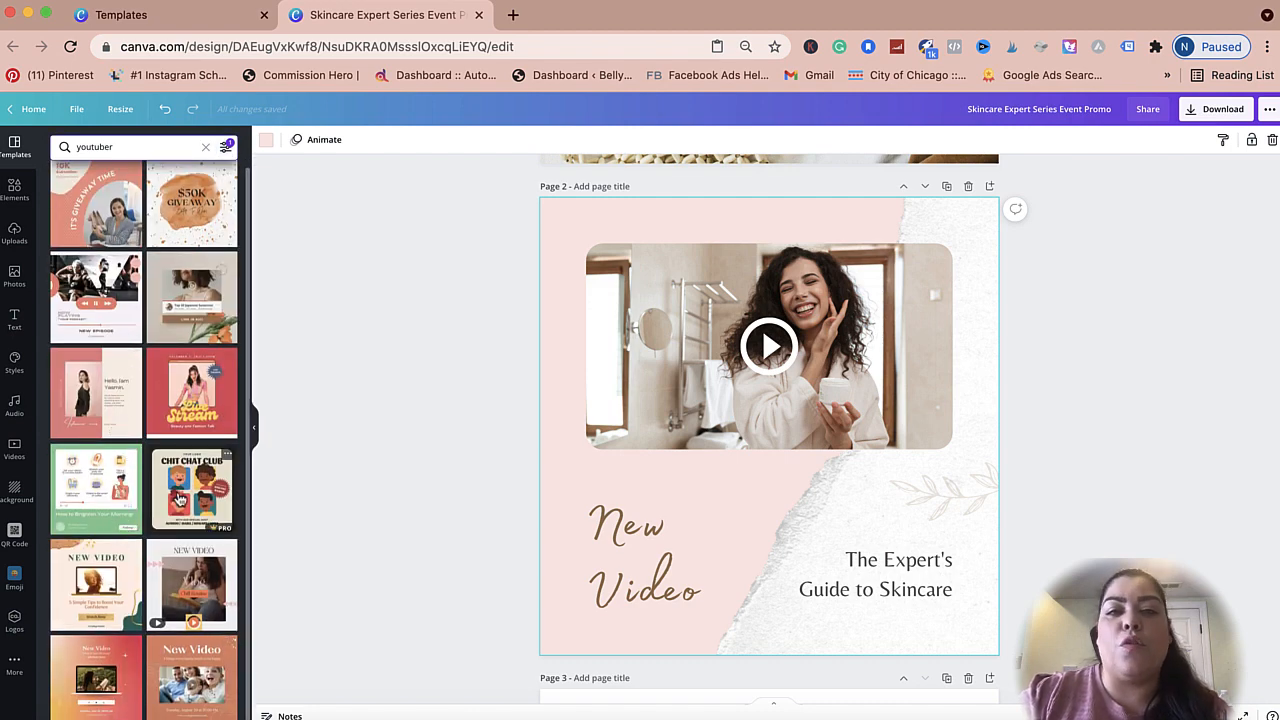
Clear the color filter and the "youtuber" search from the template library.
left_click(226, 148)
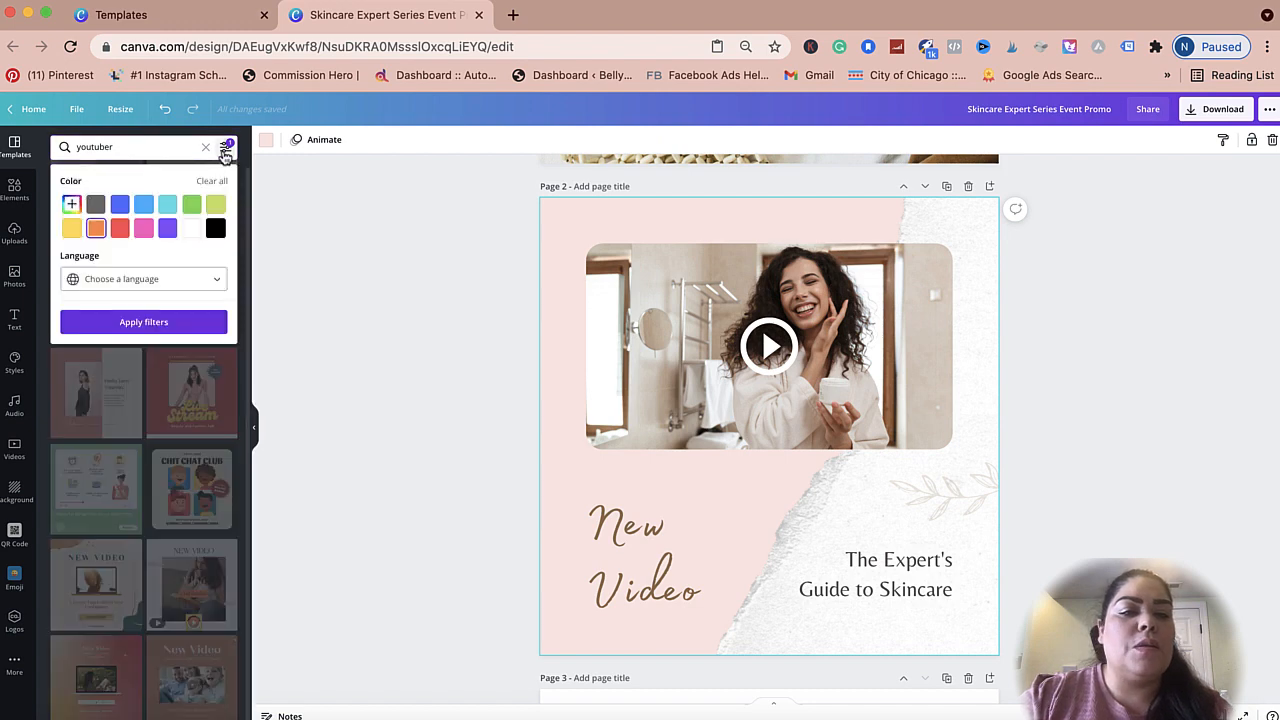
left_click(210, 180)
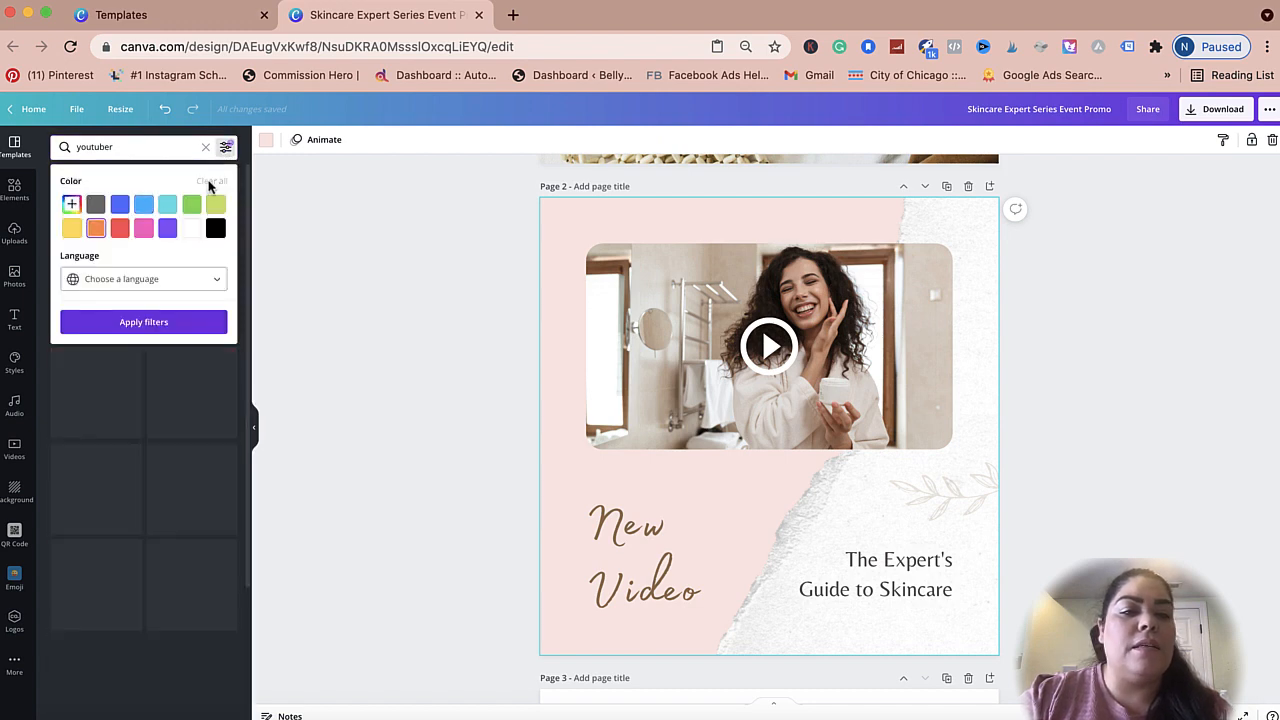
left_click(205, 147)
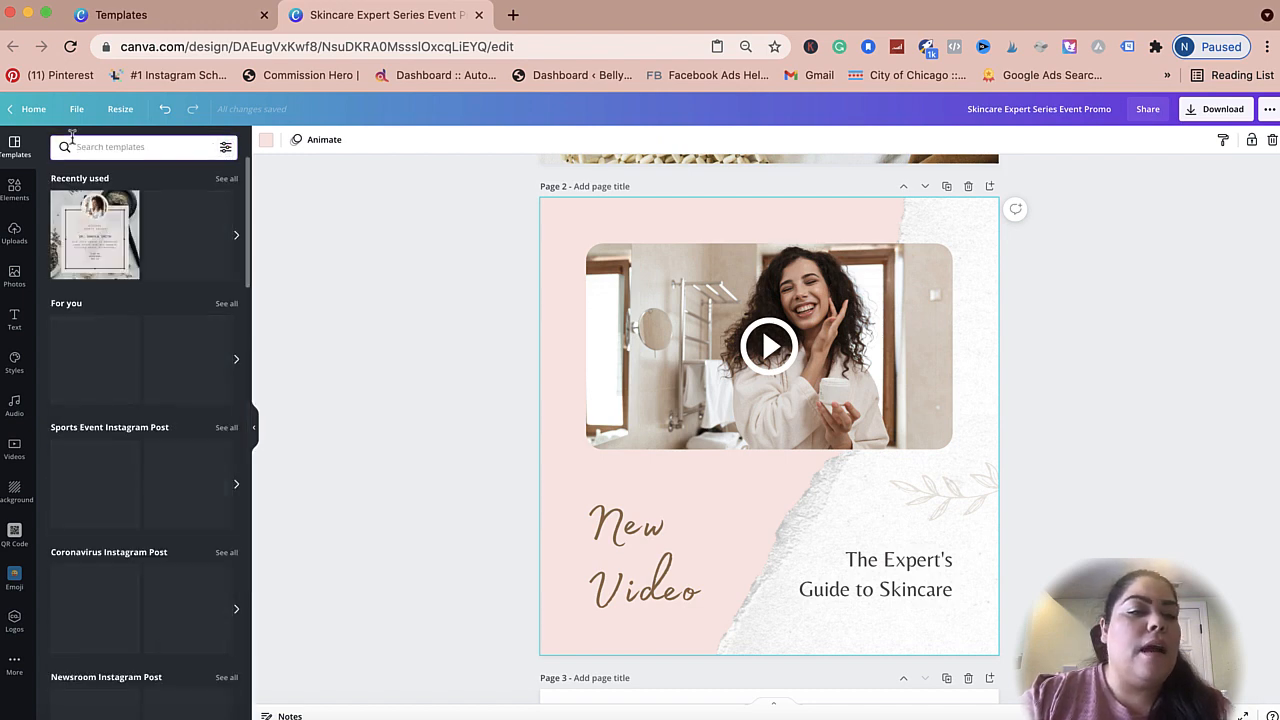
Browse the Elements library and search it for "microphone".
left_click(14, 190)
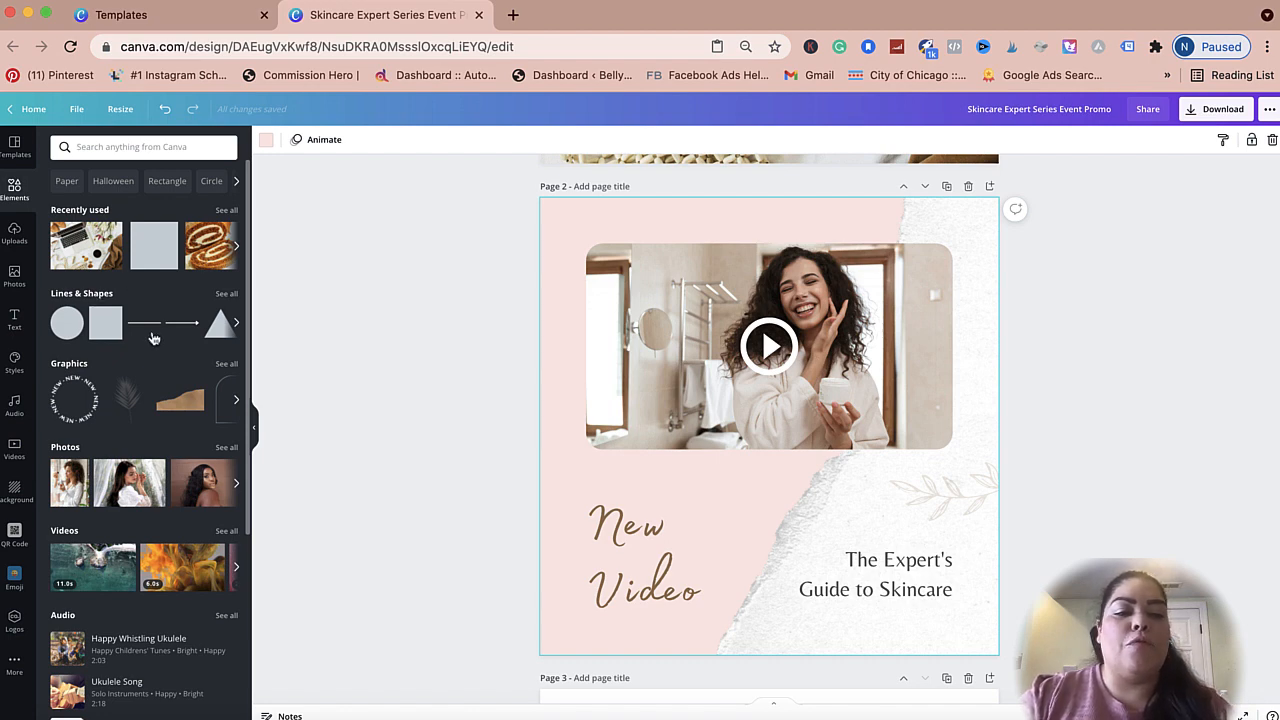
scroll(153, 338, "down", 3)
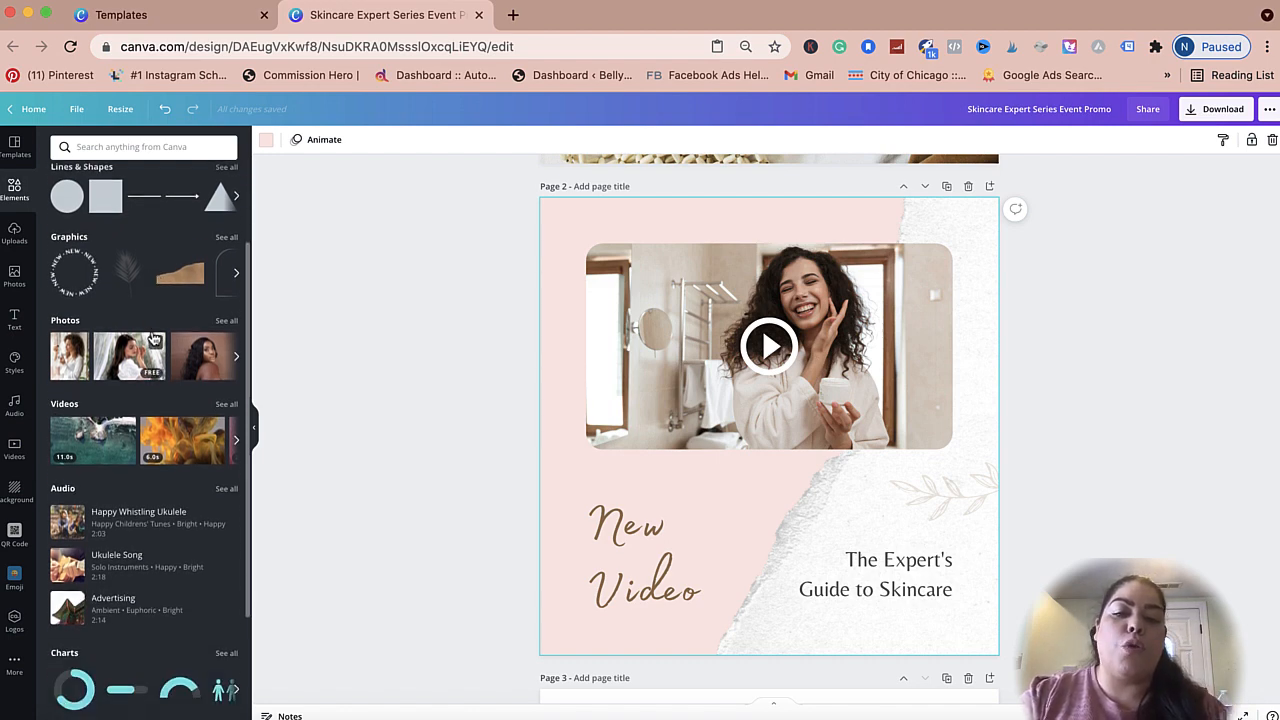
scroll(617, 311, "up", 5)
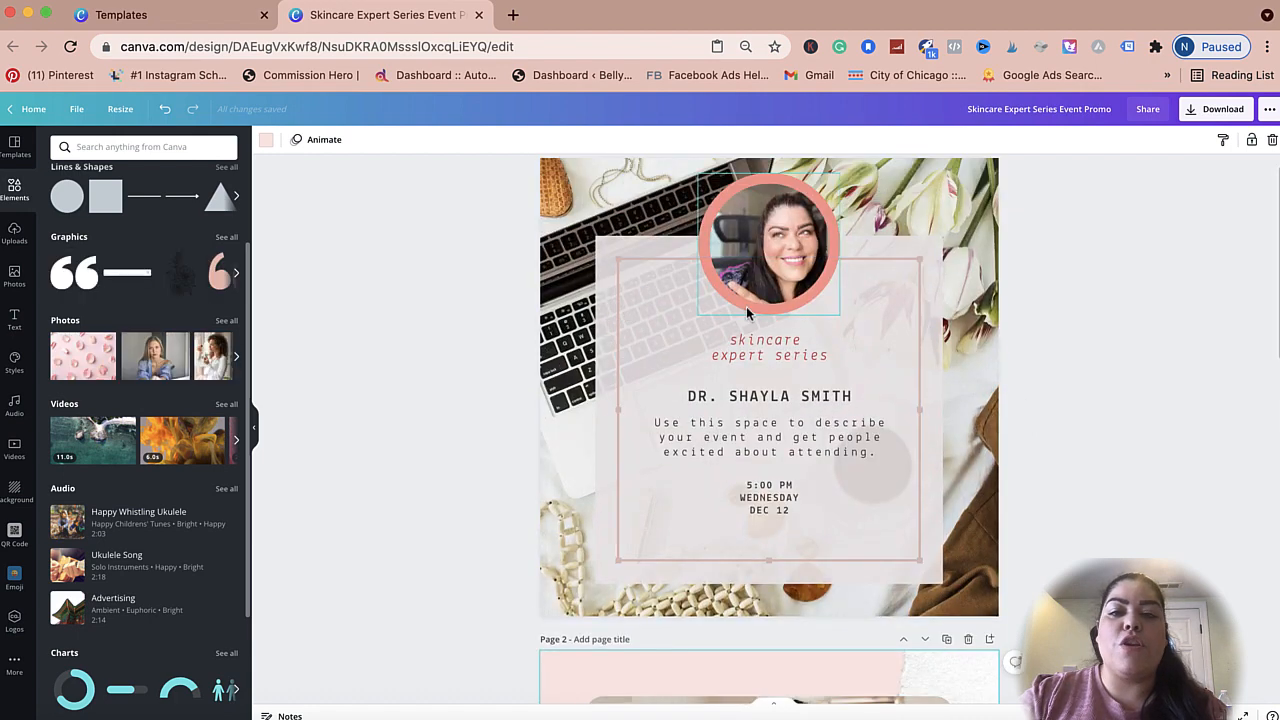
scroll(186, 232, "up", 3)
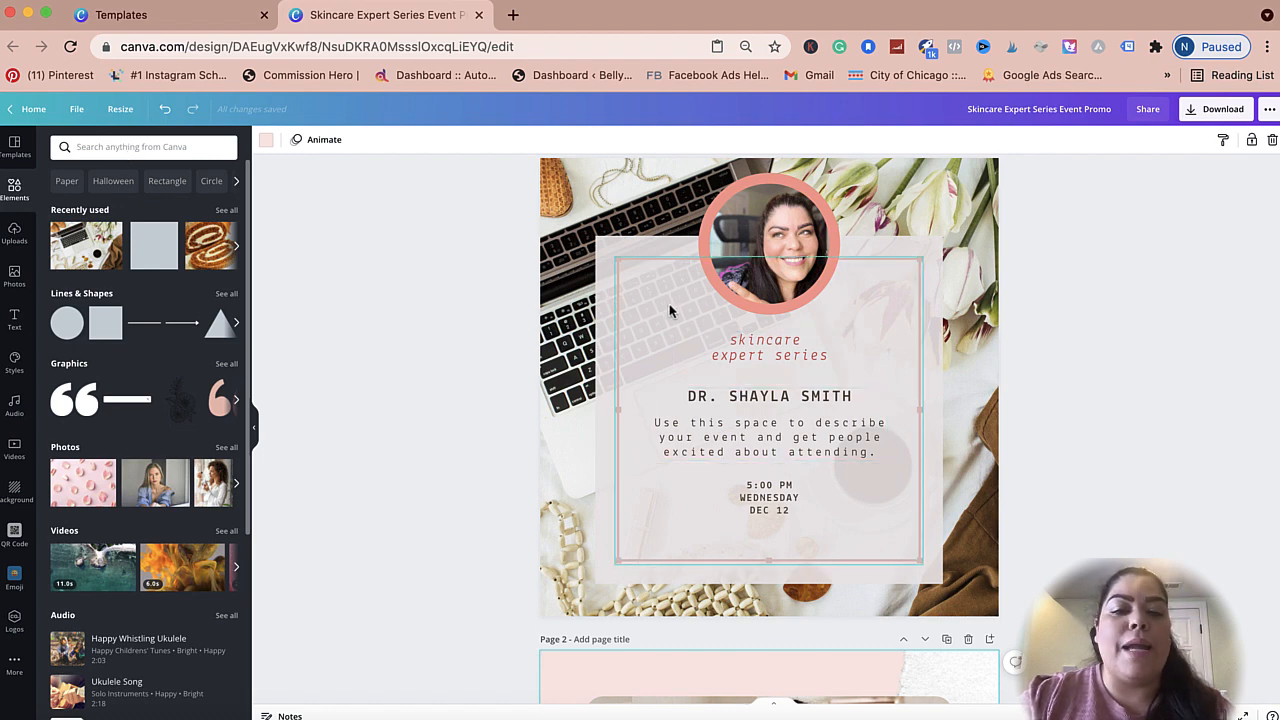
left_click(140, 147)
type("m")
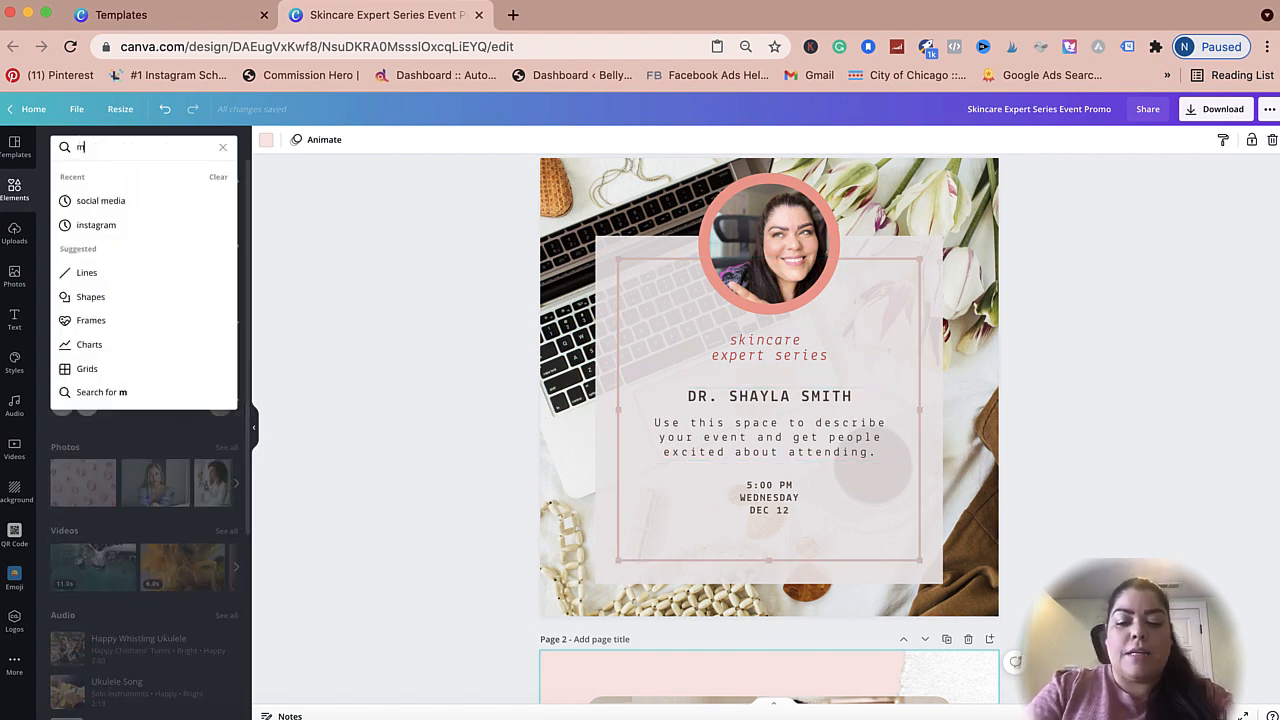
type("icripho")
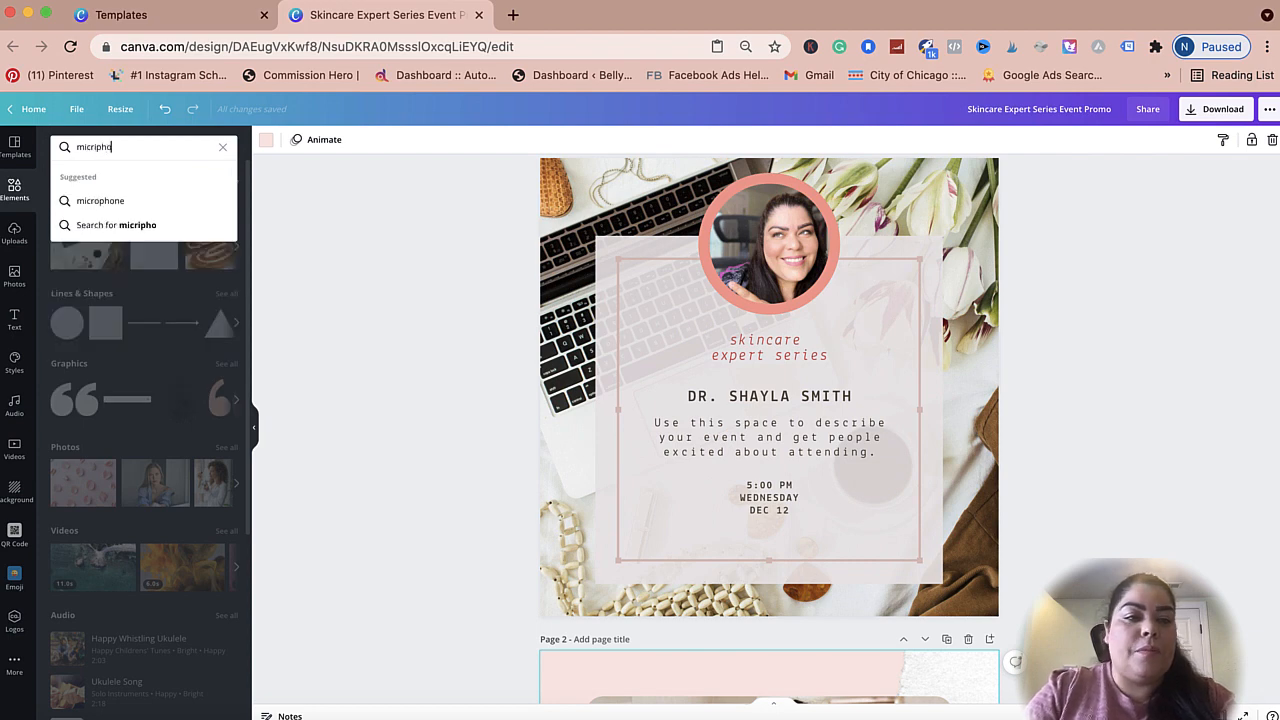
key("BackSpace")
key("BackSpace")
key("BackSpace")
key("BackSpace")
type("ophone")
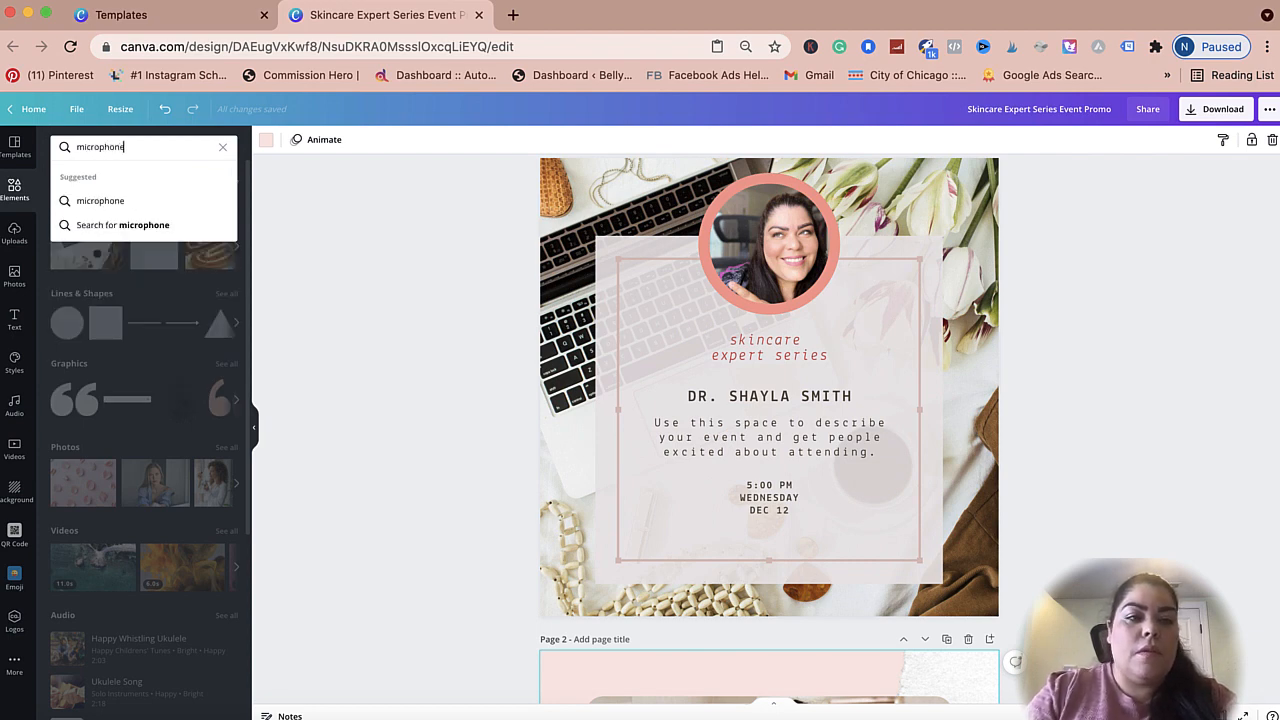
key("Return")
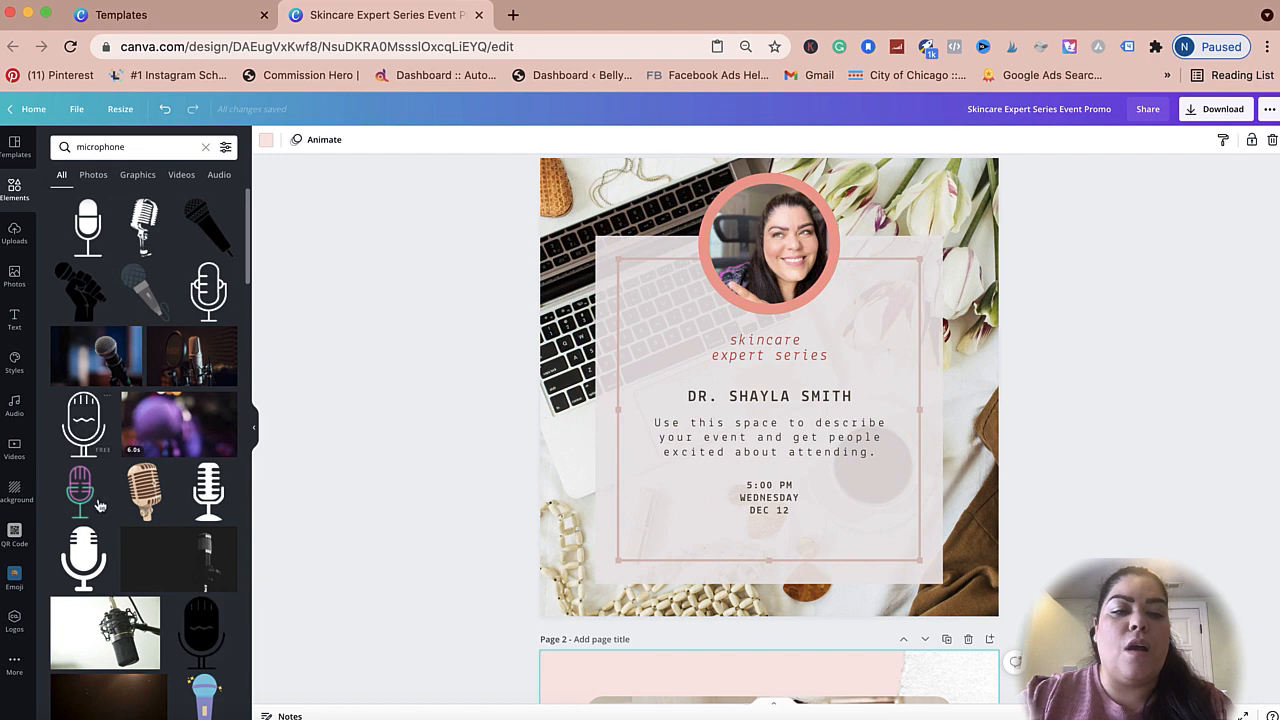
Filter the microphone elements to show only free ones and browse through them.
left_click(224, 148)
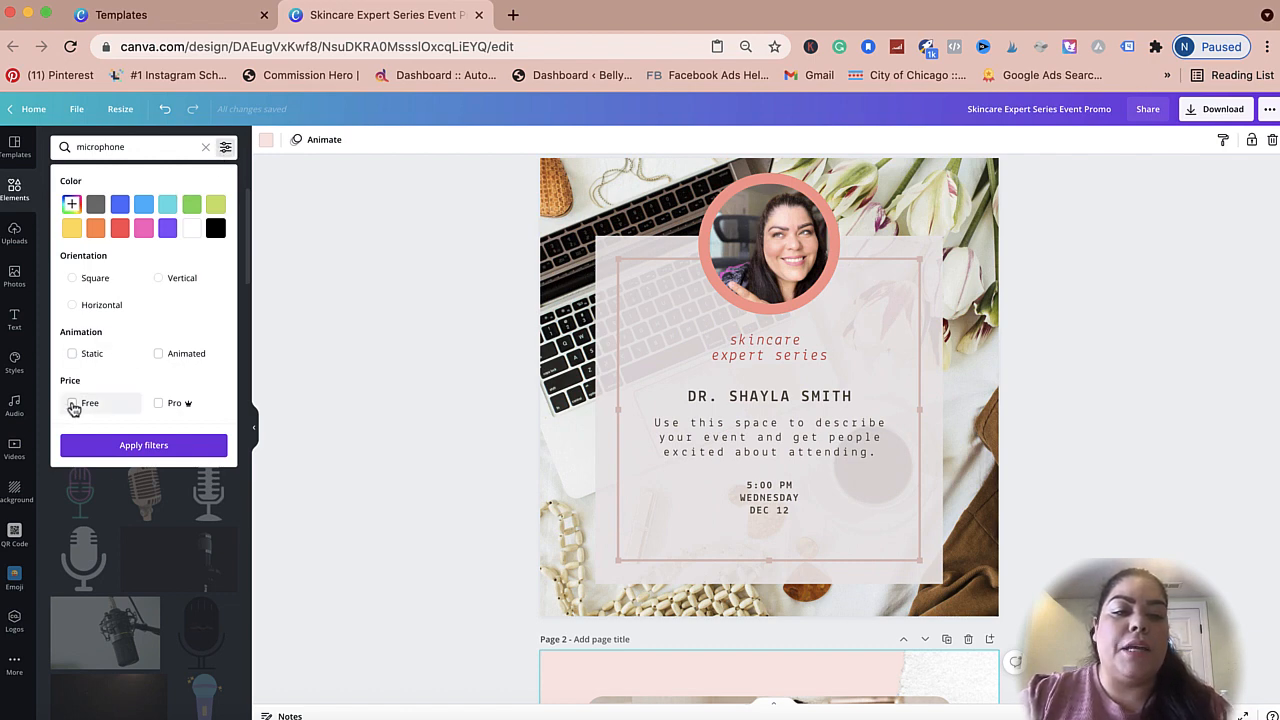
left_click(72, 405)
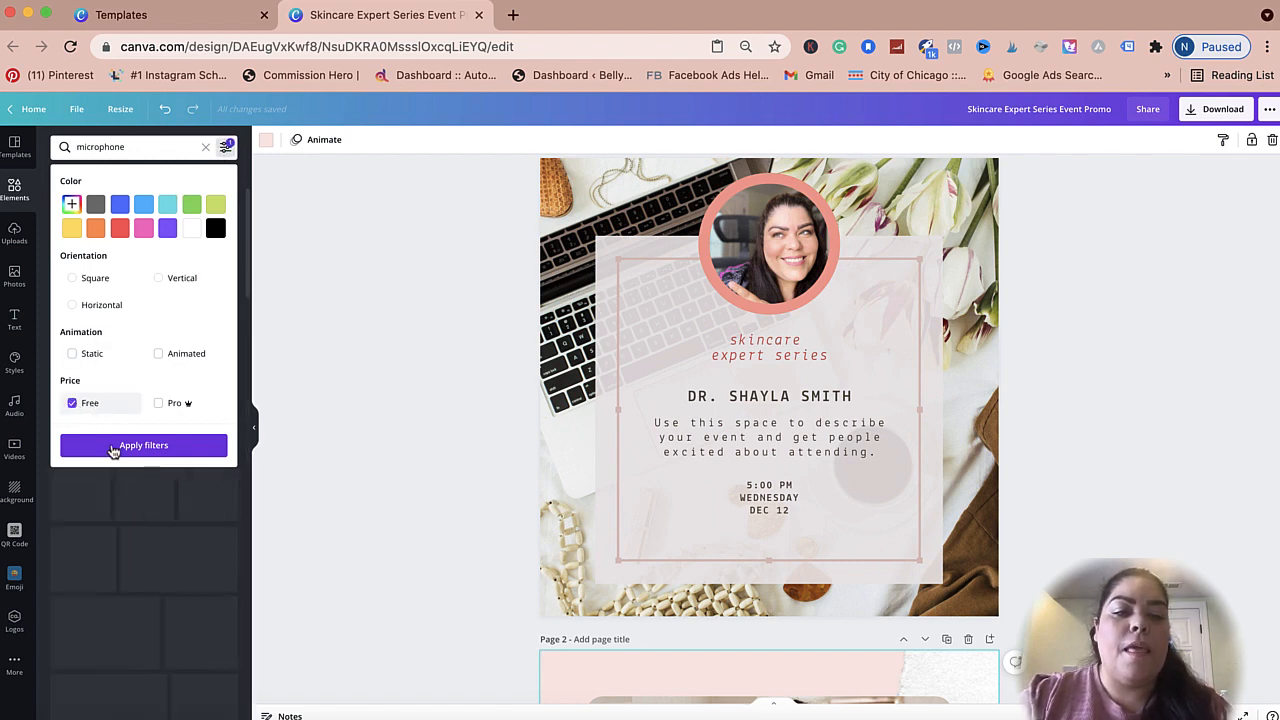
left_click(105, 449)
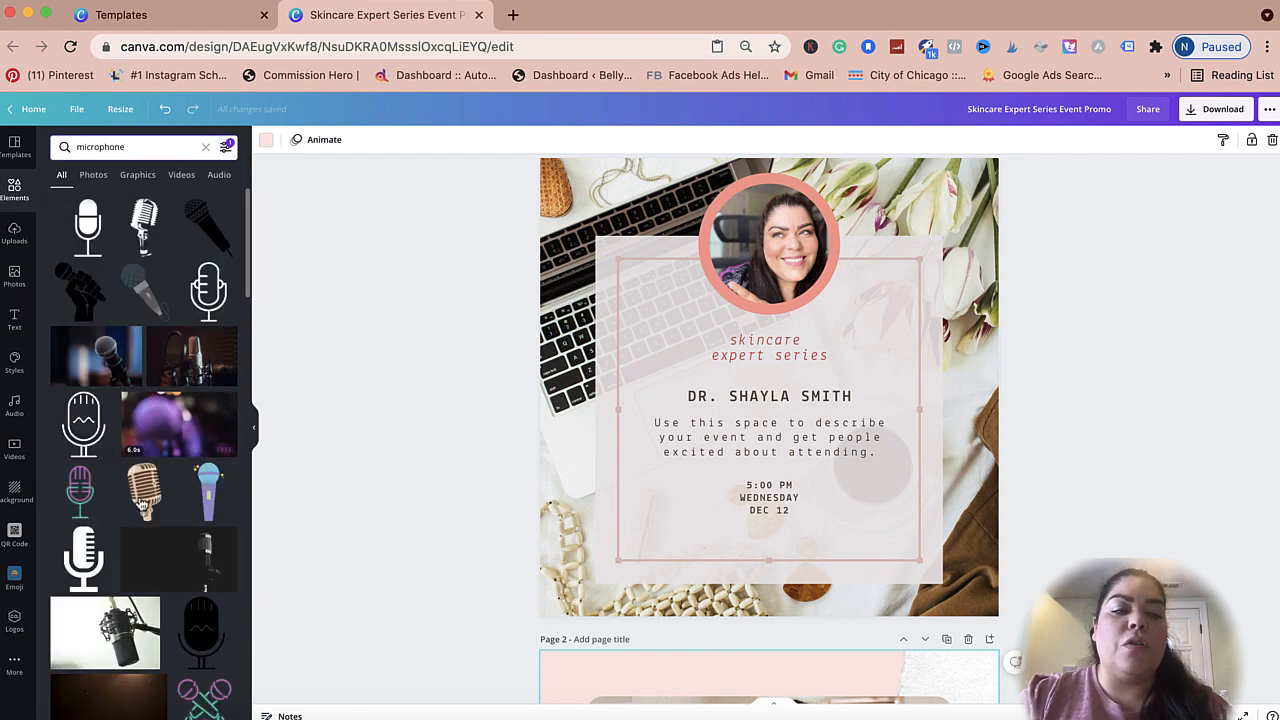
scroll(142, 645, "down", 5)
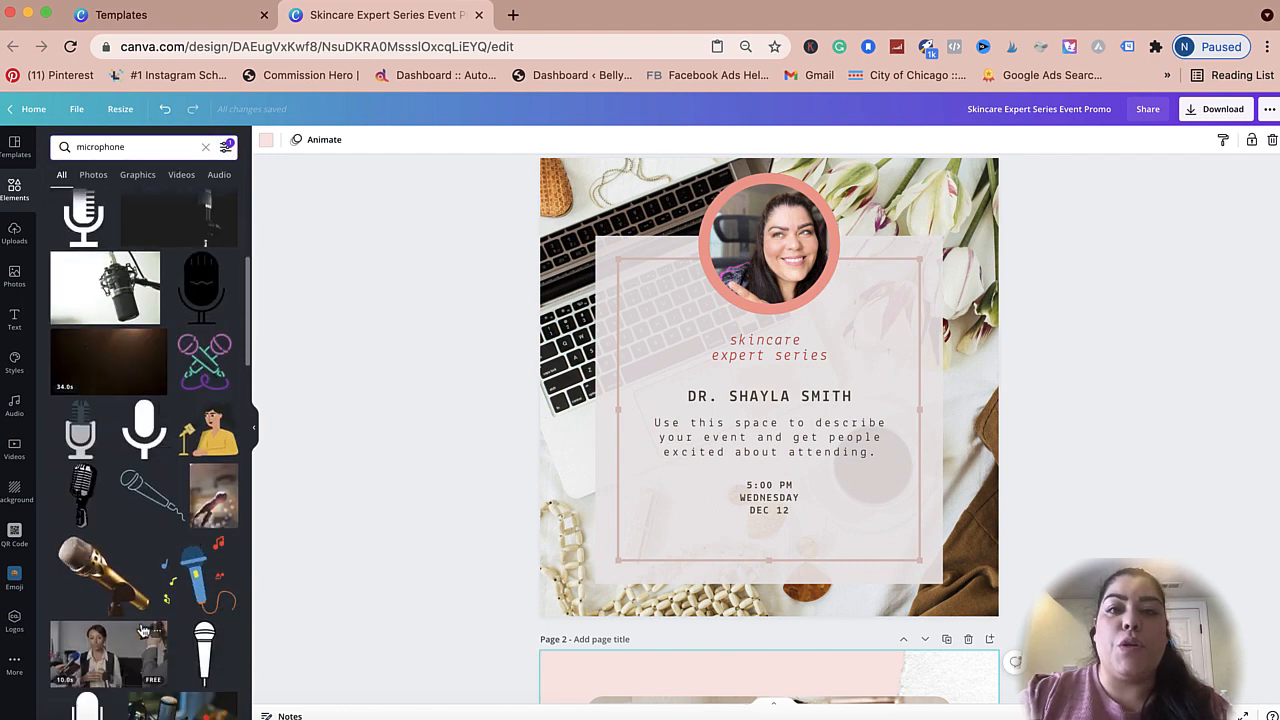
Filter the free "microphone" elements to show only animated ones and browse through them.
scroll(142, 630, "up", 5)
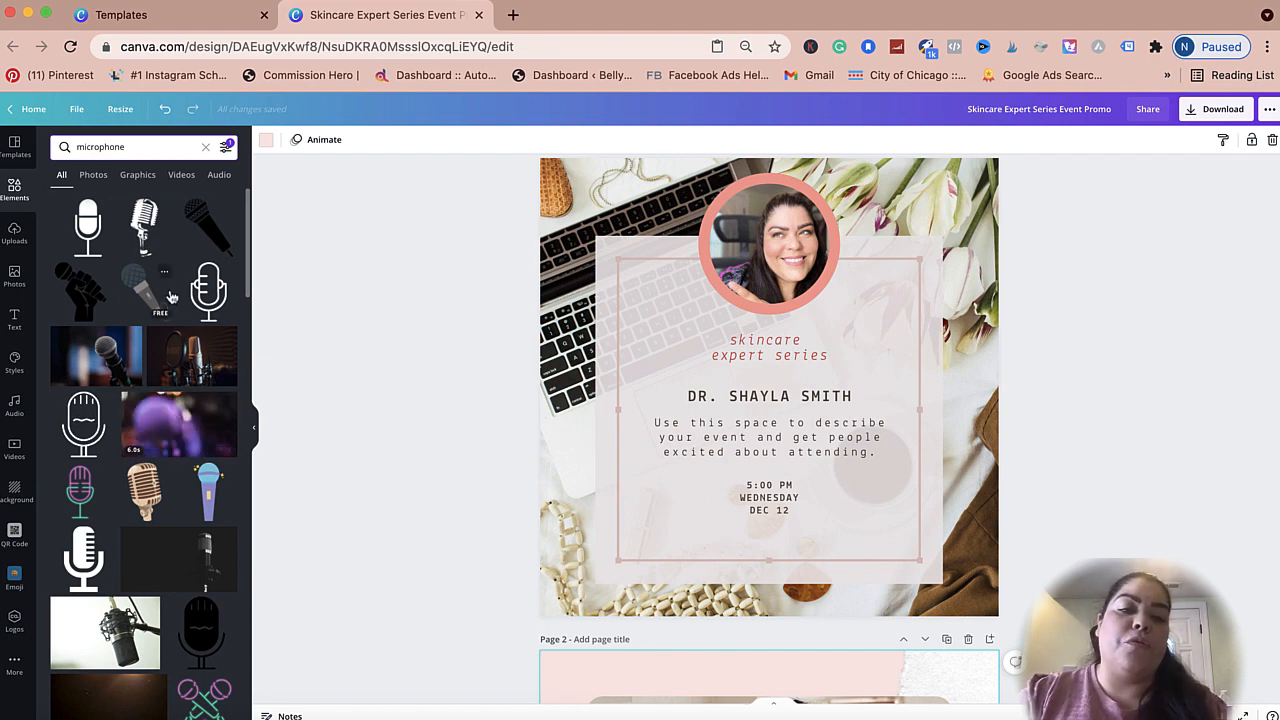
left_click(224, 147)
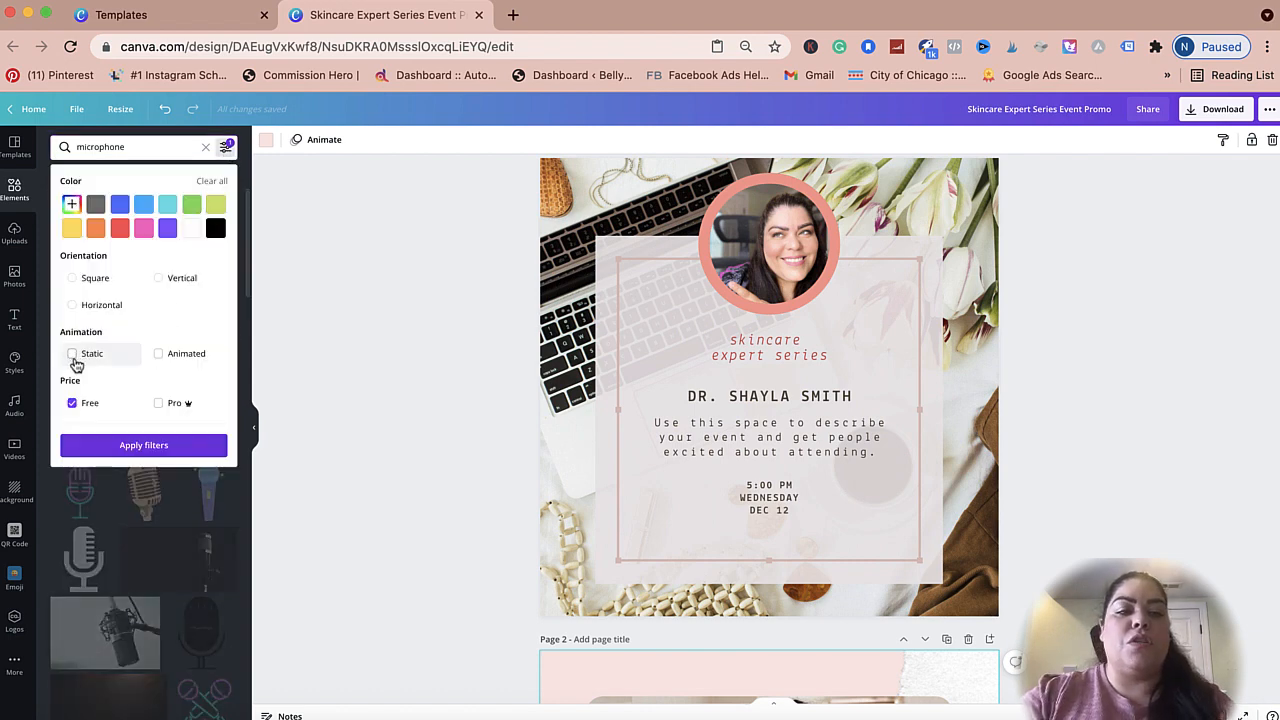
left_click(158, 354)
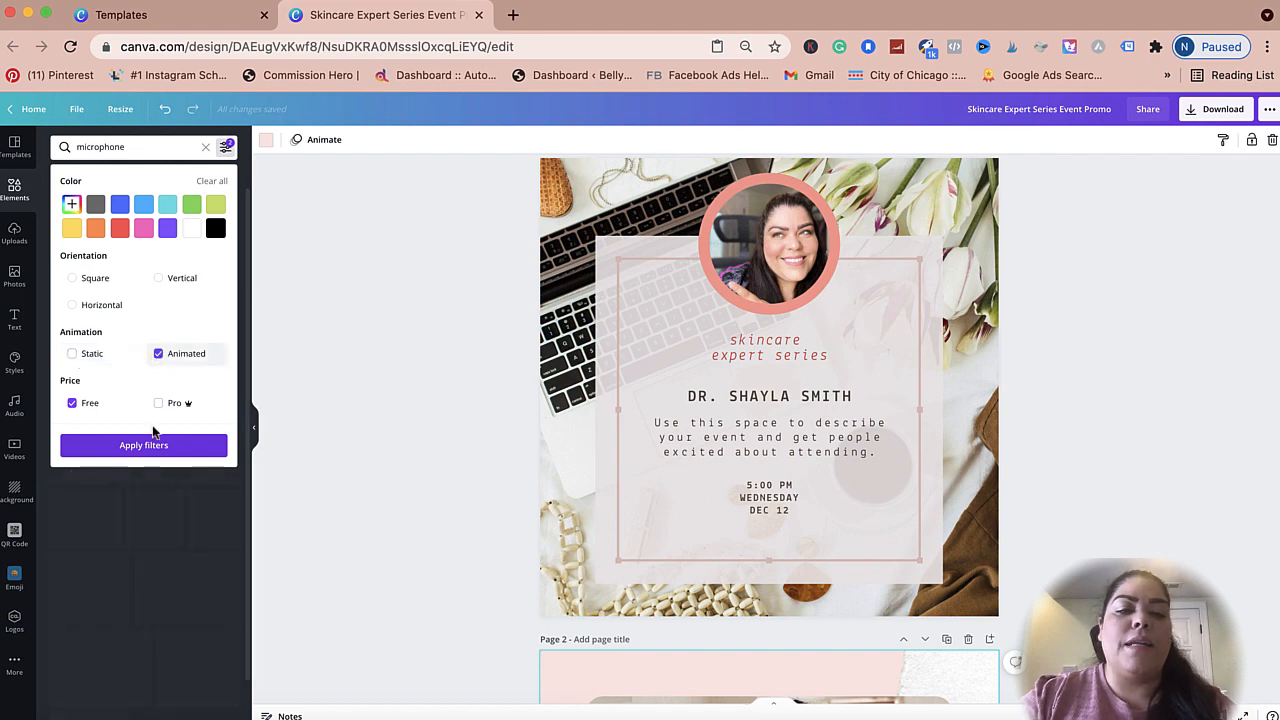
left_click(149, 449)
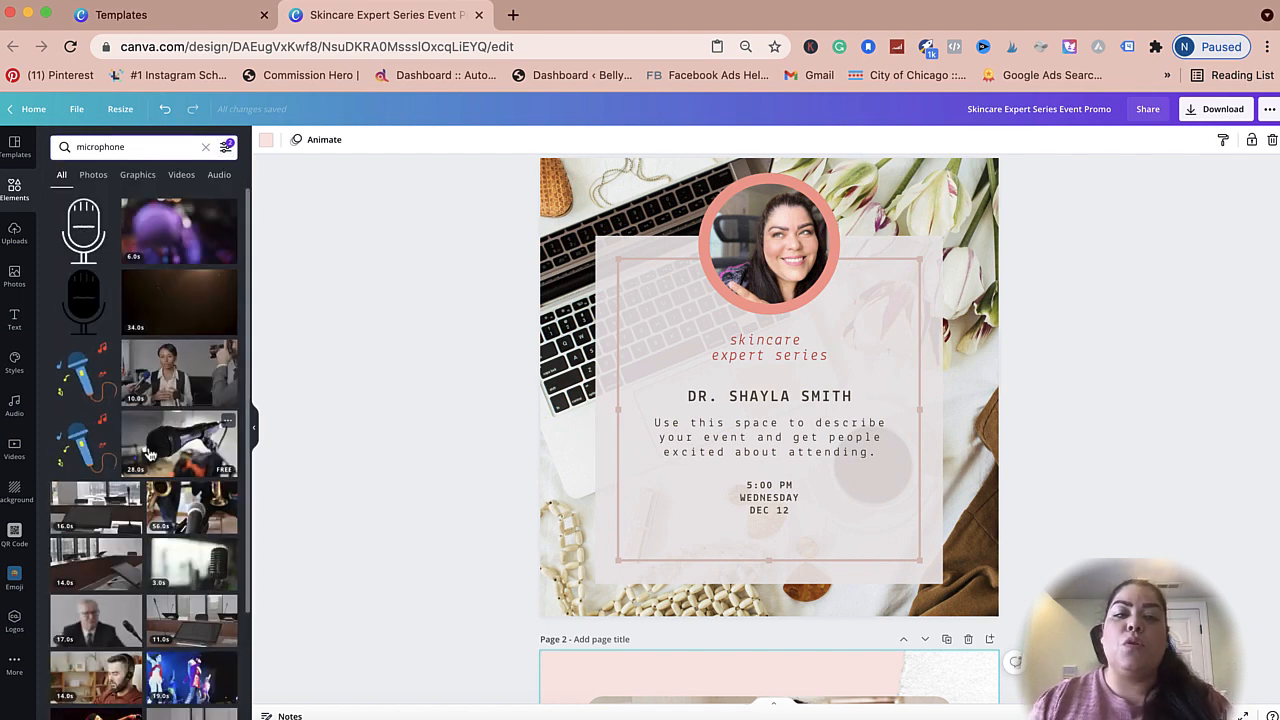
scroll(118, 533, "down", 5)
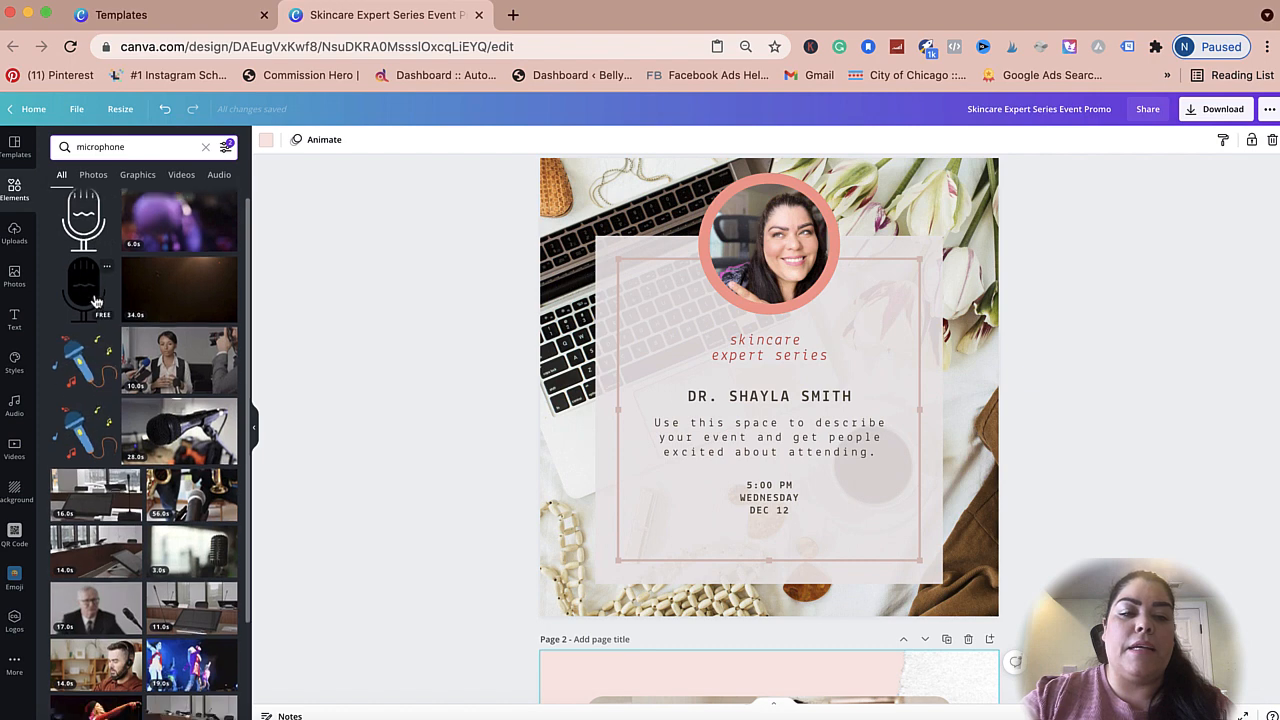
scroll(118, 533, "up", 3)
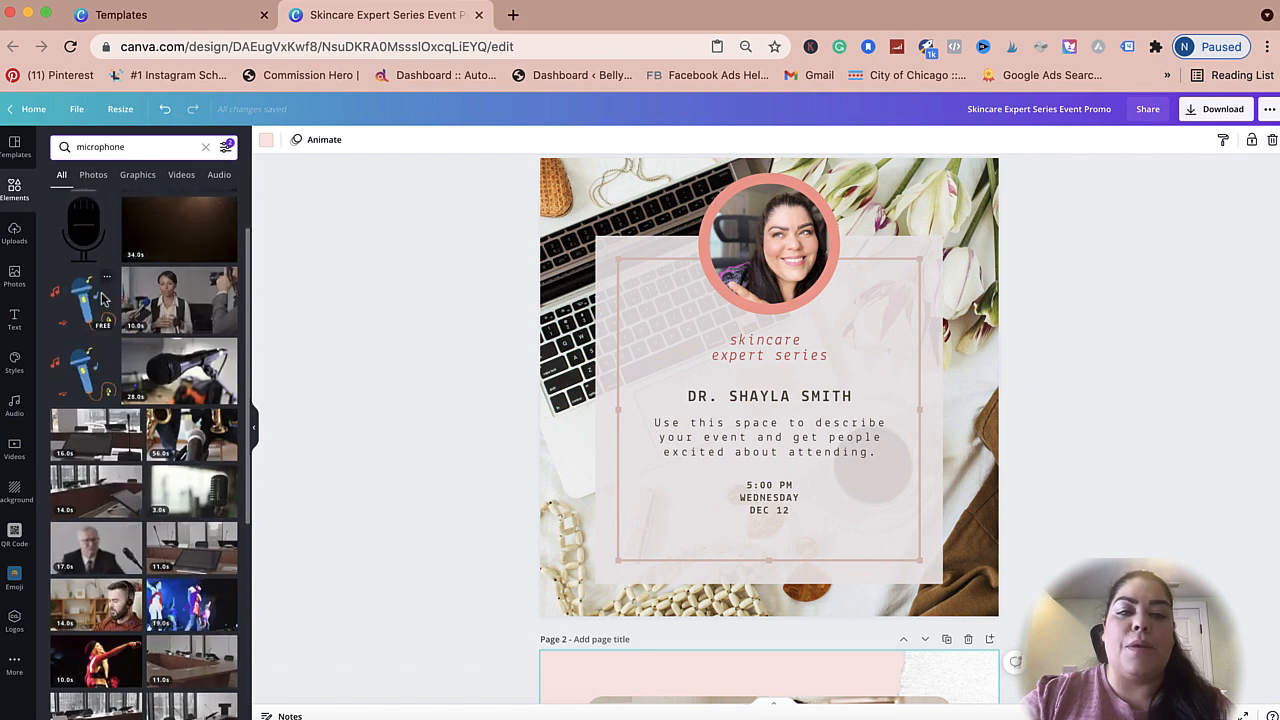
Search the elements for "rainbow" and place the rainbow with clouds, about 200 by 180, at the card's lower left corner.
left_click(135, 147)
double_click(135, 147)
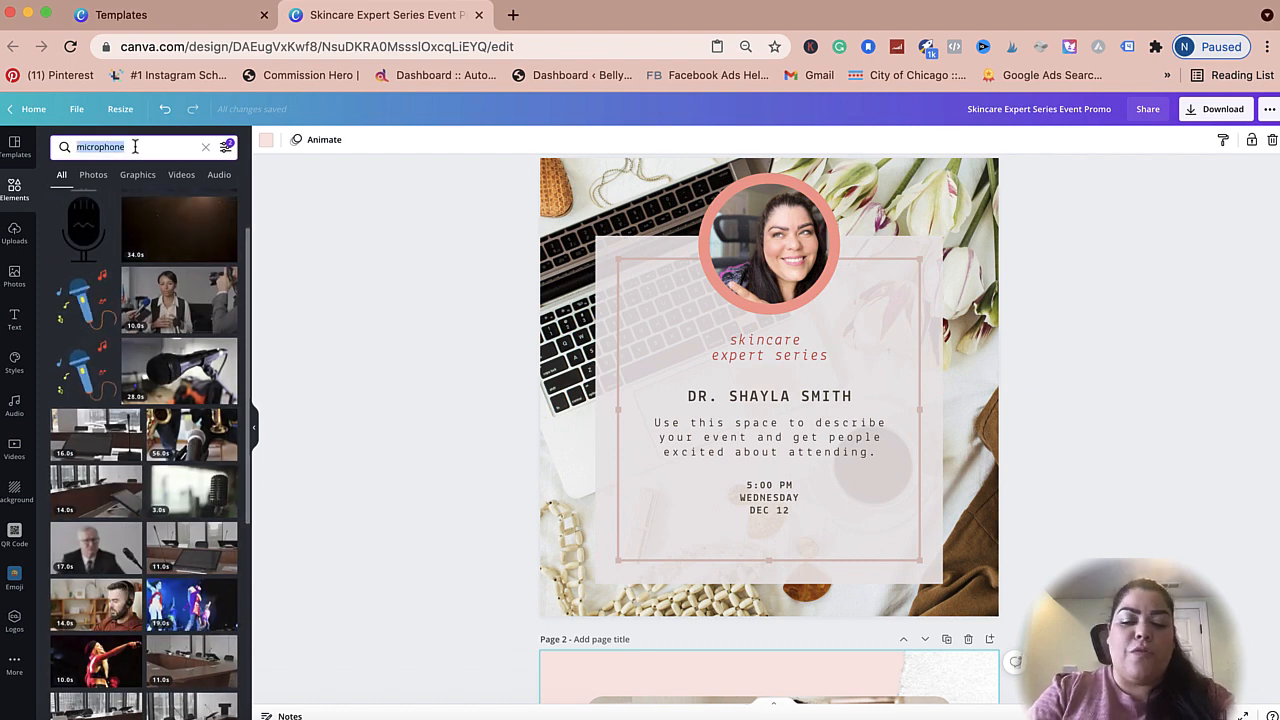
type("rainbow")
key("Return")
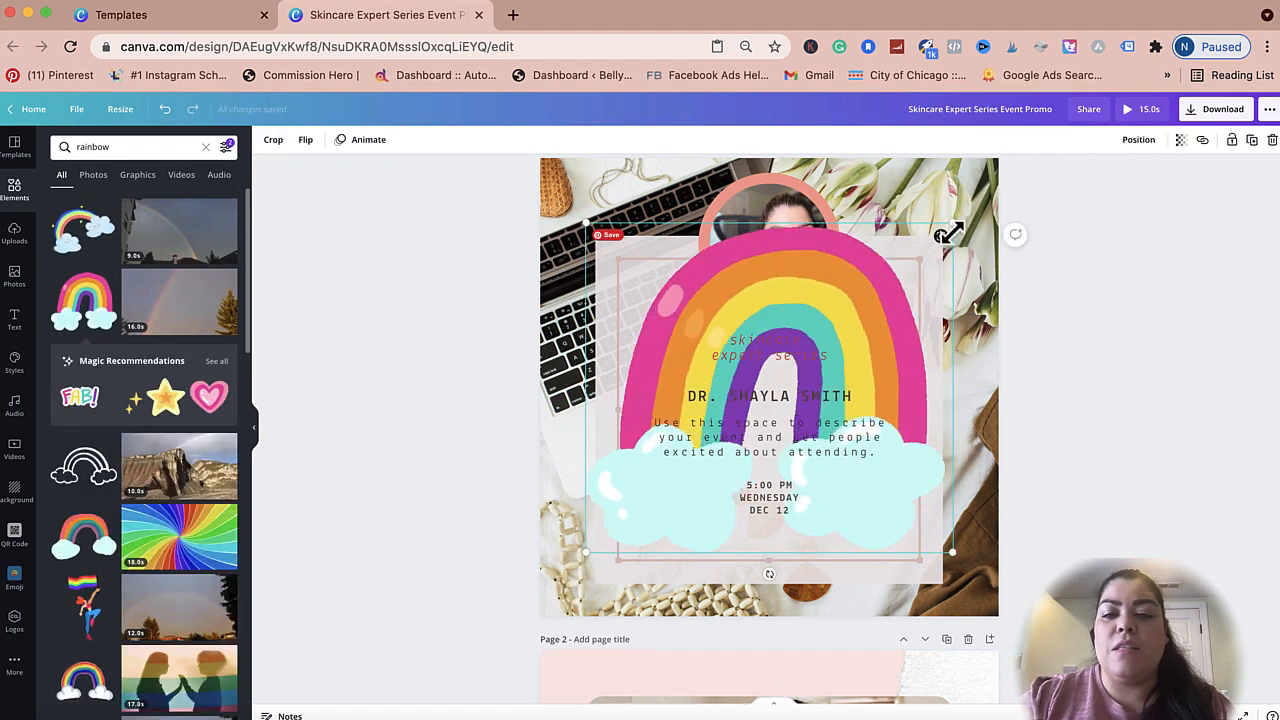
left_click_drag(955, 227, 683, 486)
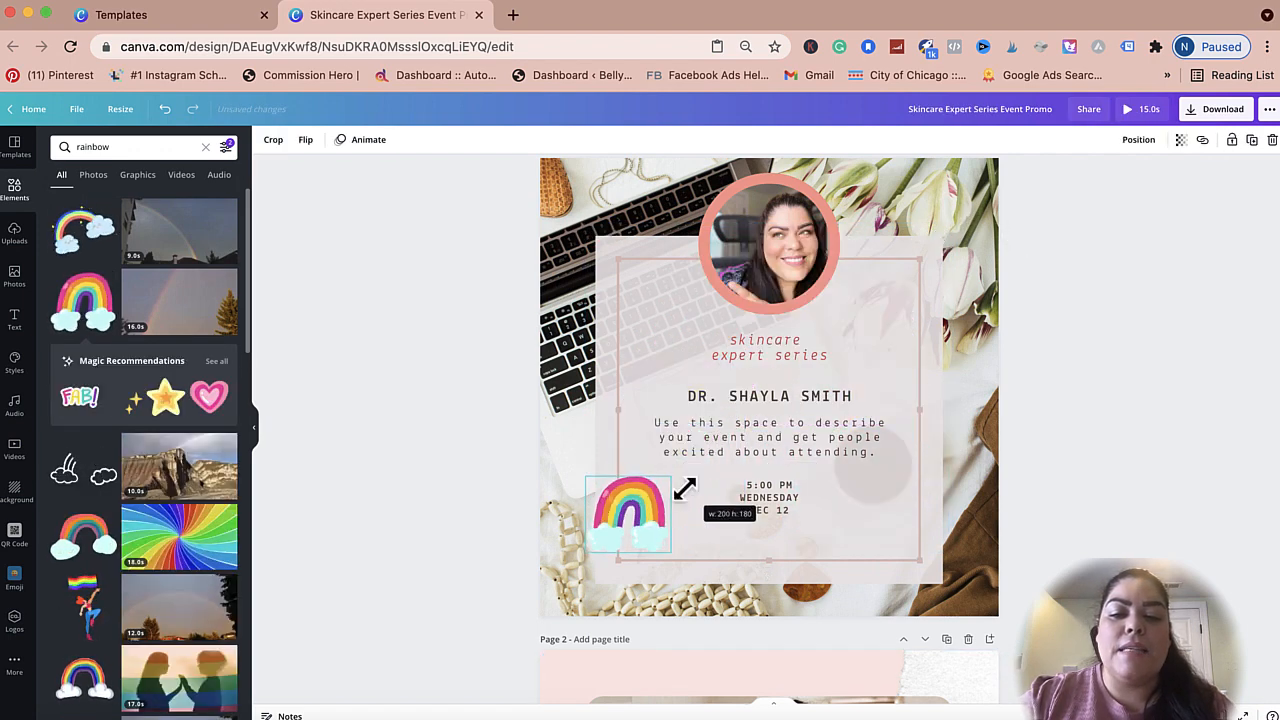
left_click_drag(631, 547, 632, 553)
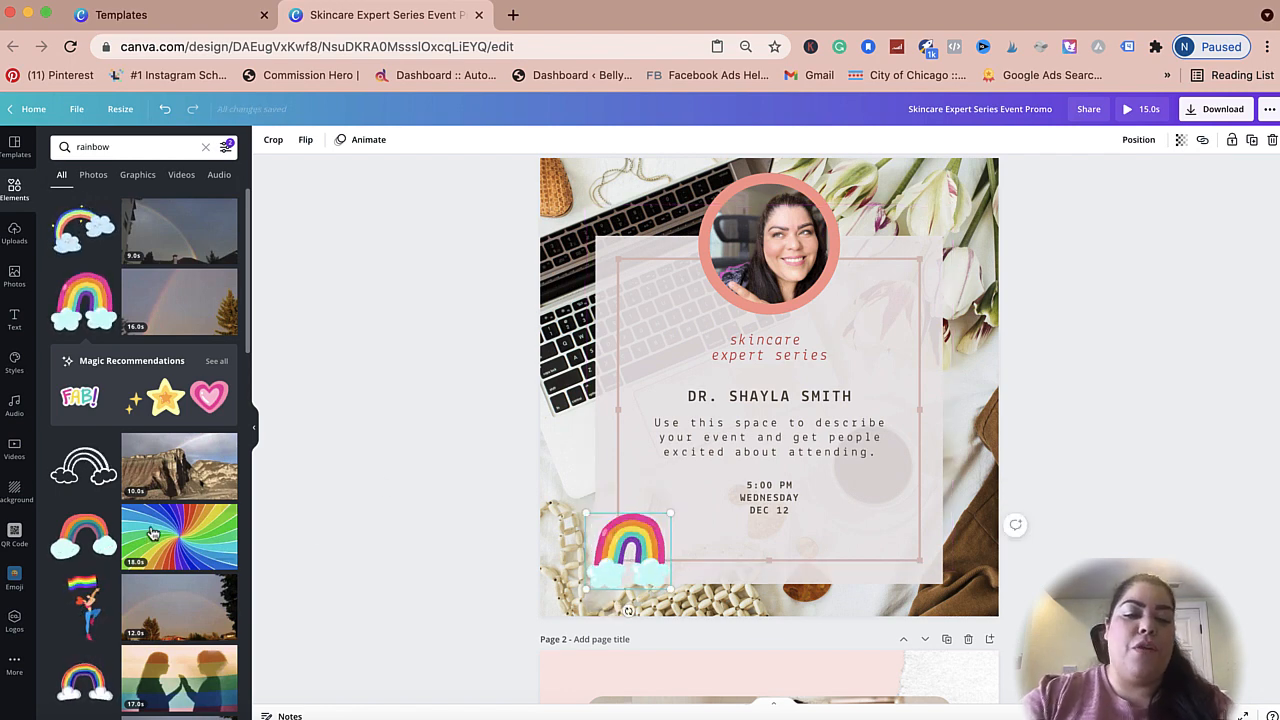
Examine the suggested file type in the download options and close them without downloading.
scroll(52, 537, "down", 3)
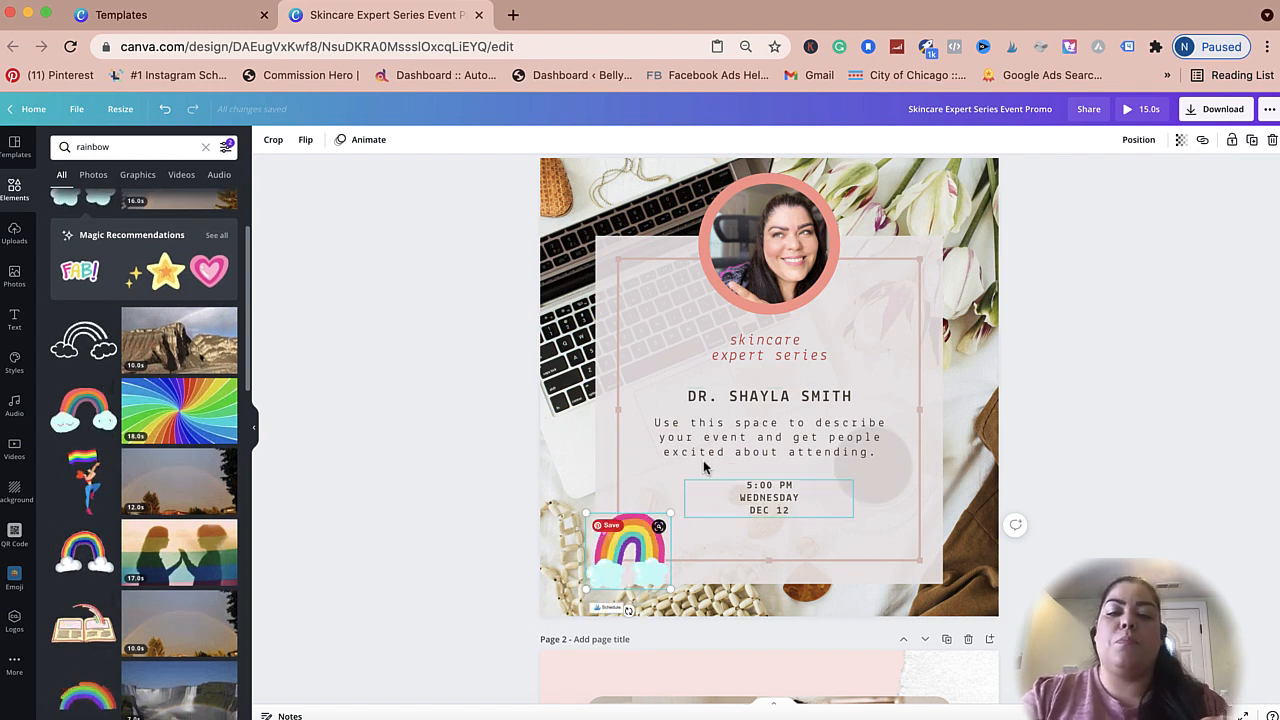
left_click(1207, 115)
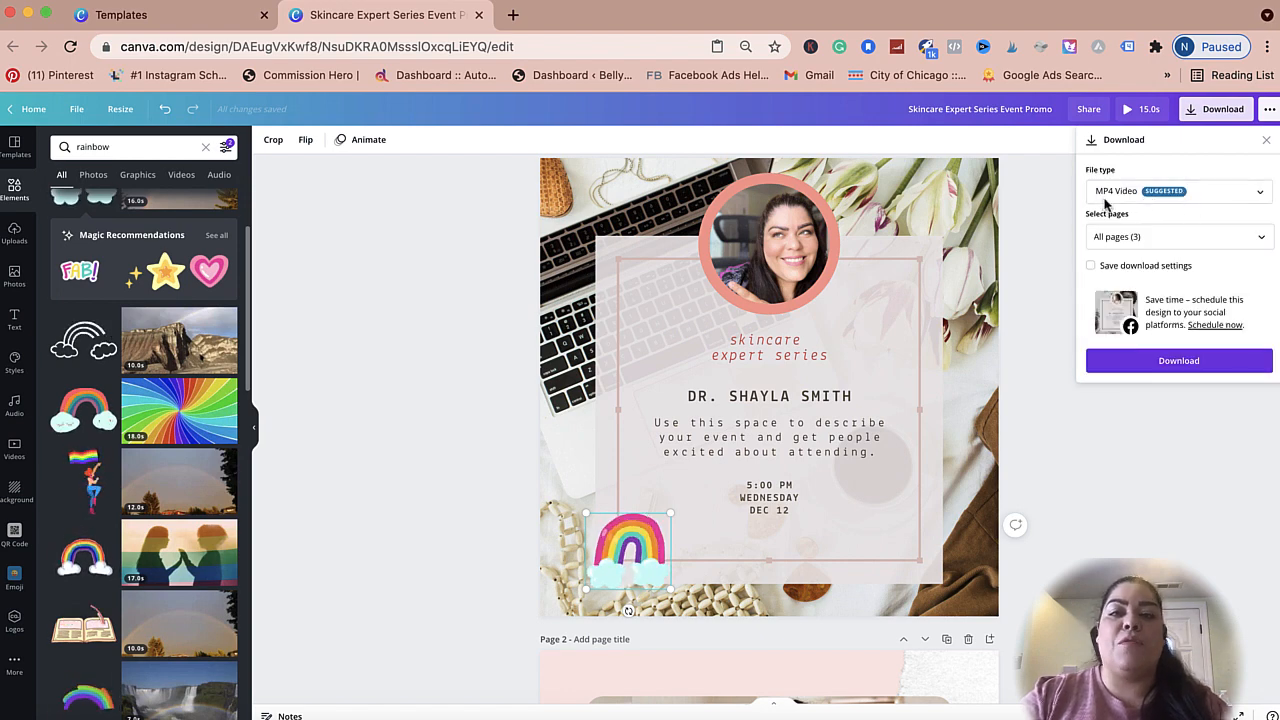
left_click(1090, 504)
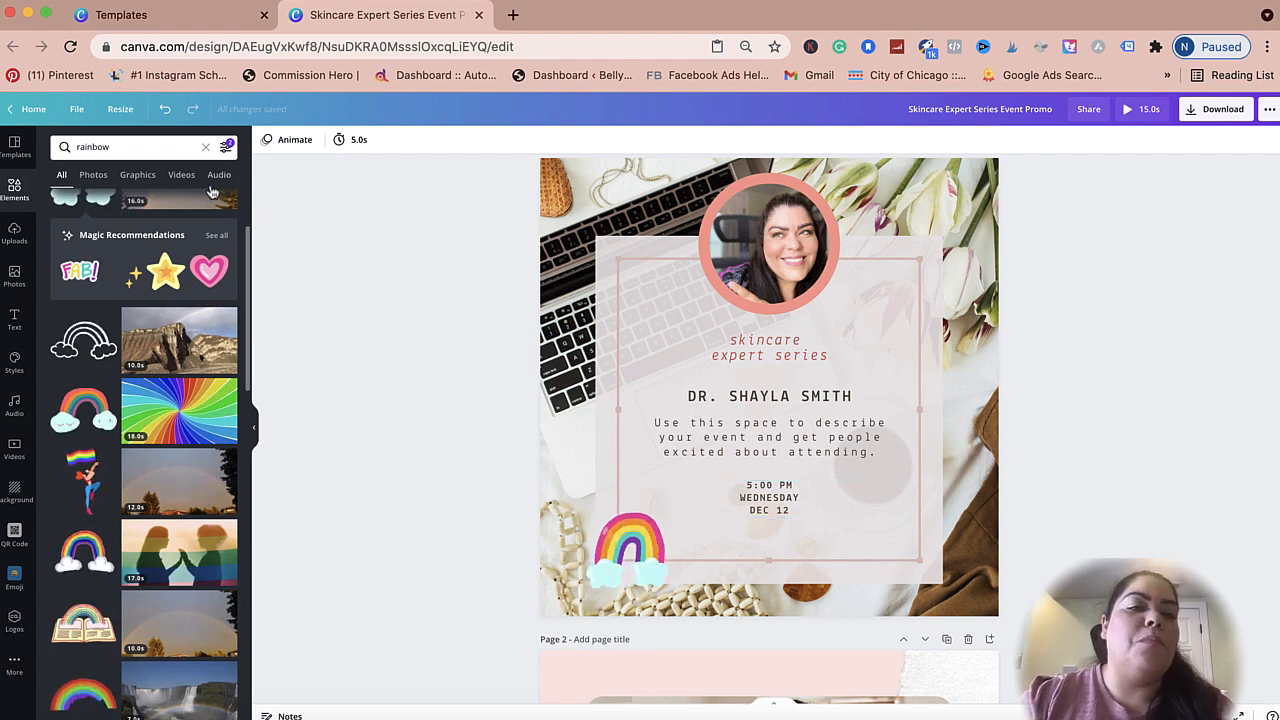
Search the elements for "flowers" without filters and browse the graphics, photos and videos.
left_click(204, 149)
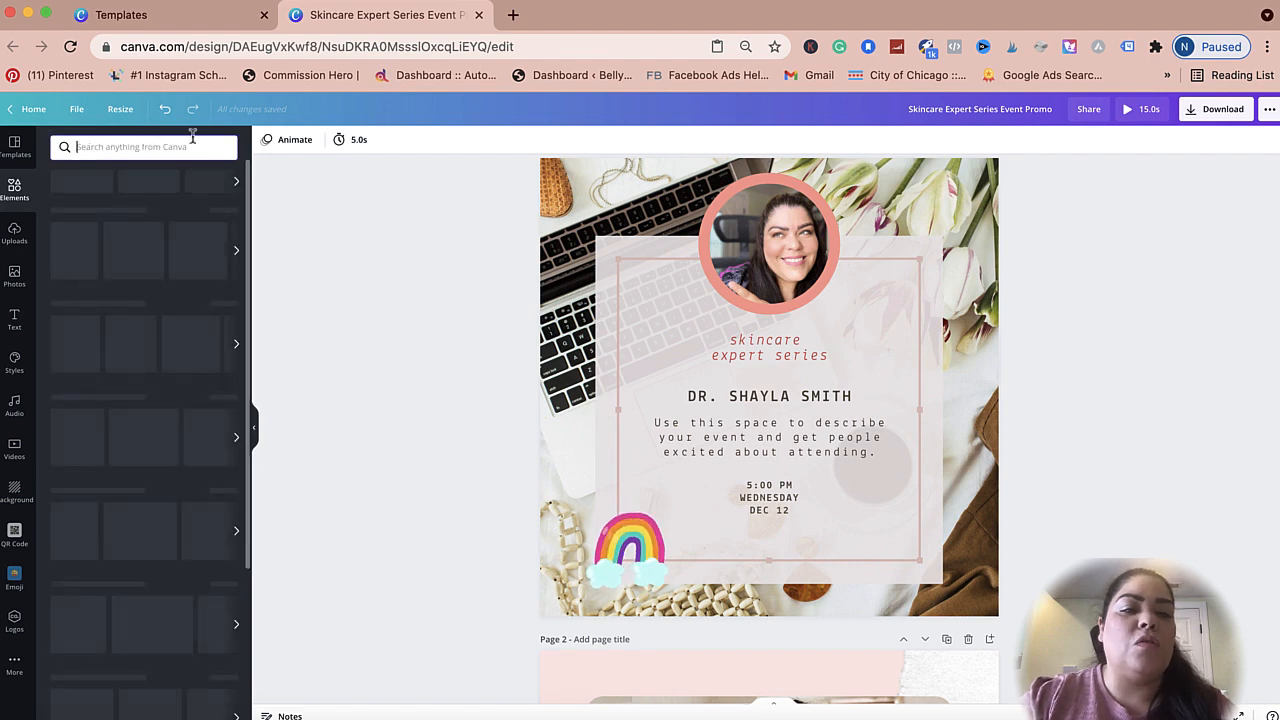
type("flowers")
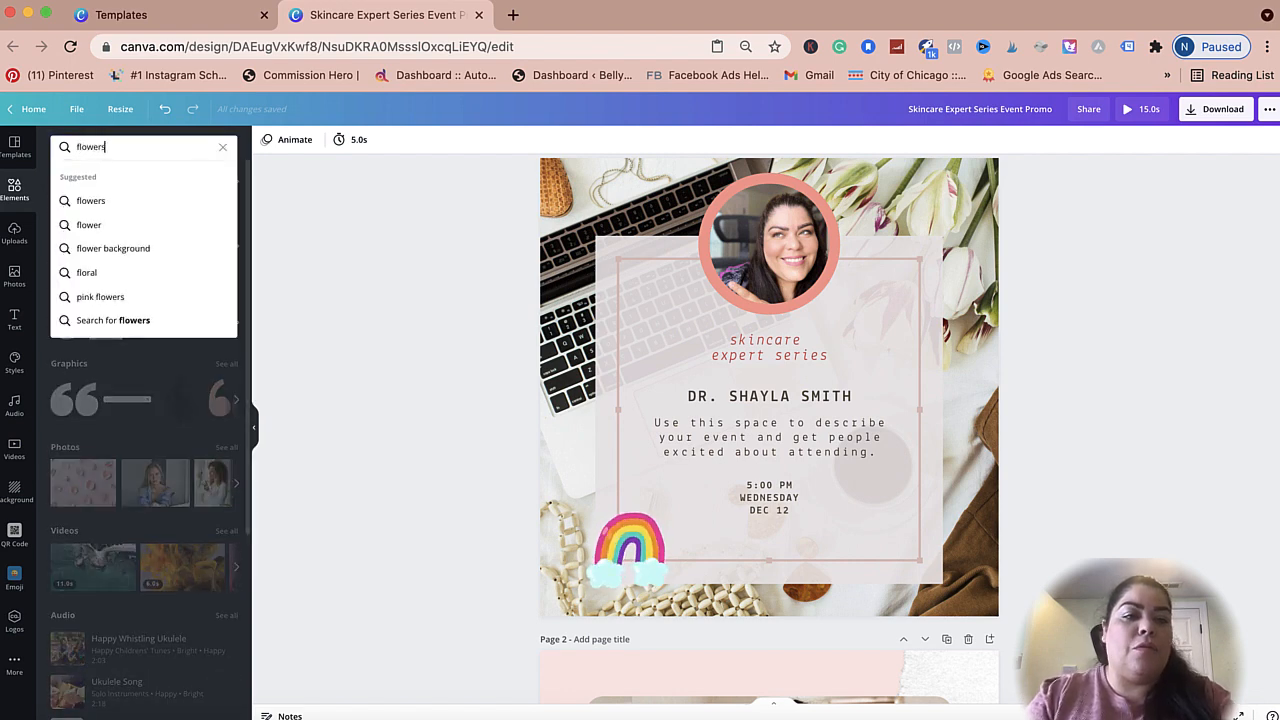
key("Return")
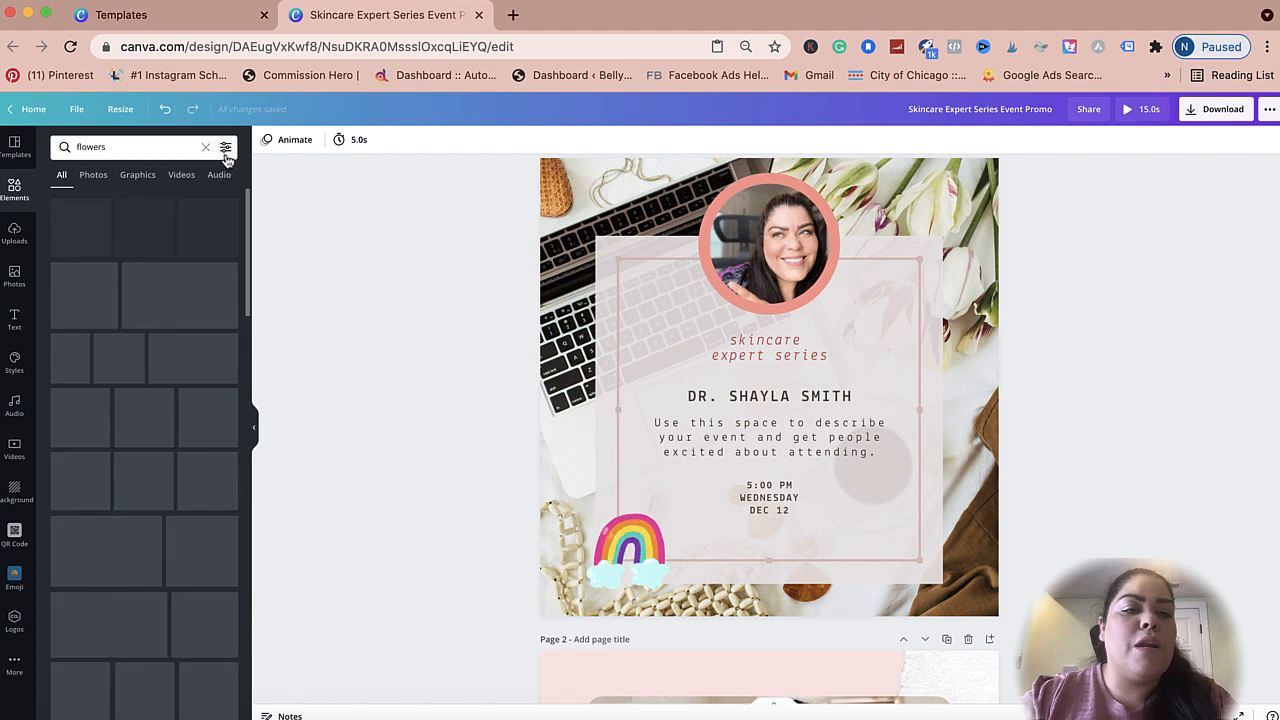
scroll(166, 409, "down", 5)
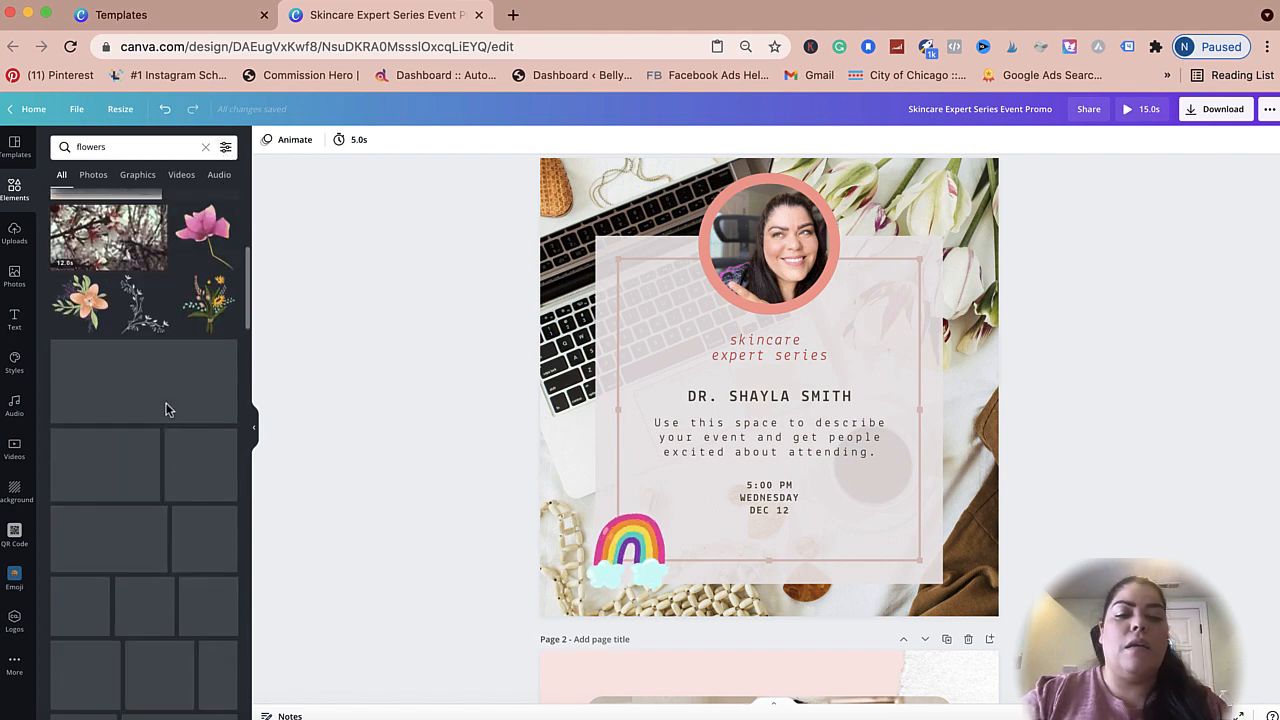
scroll(166, 409, "down", 2)
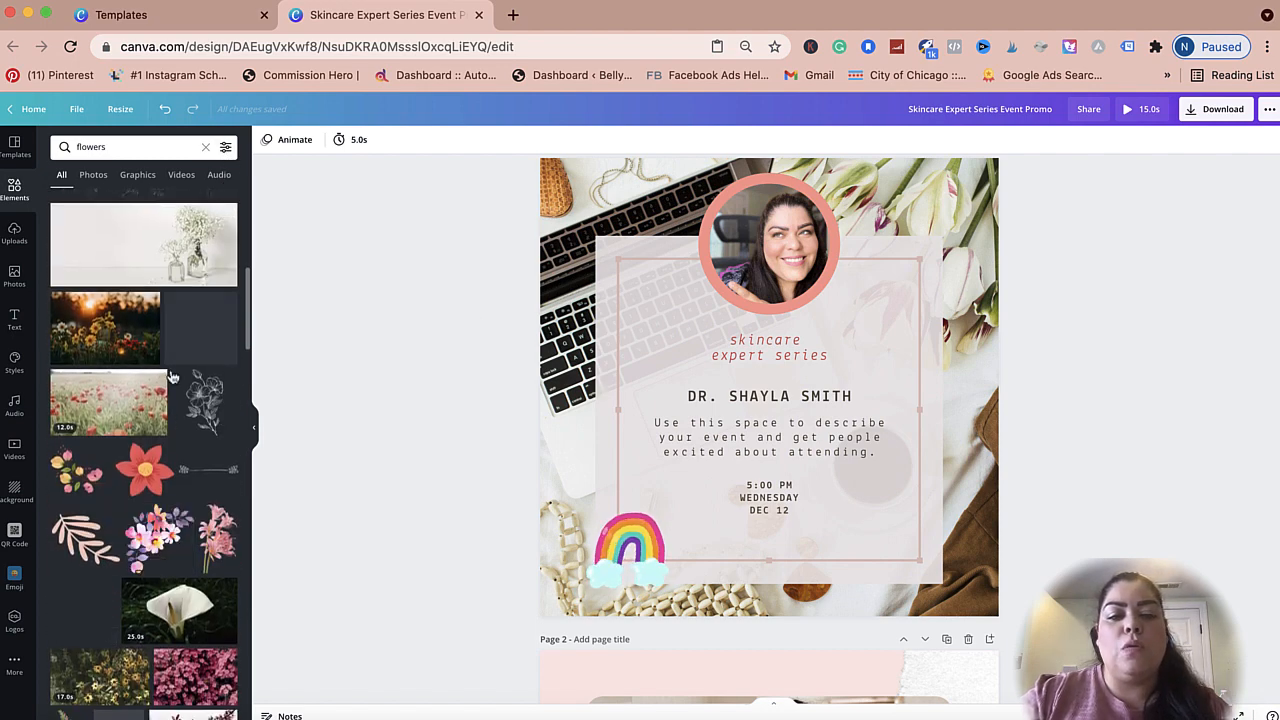
scroll(100, 378, "up", 5)
scroll(100, 378, "down", 3)
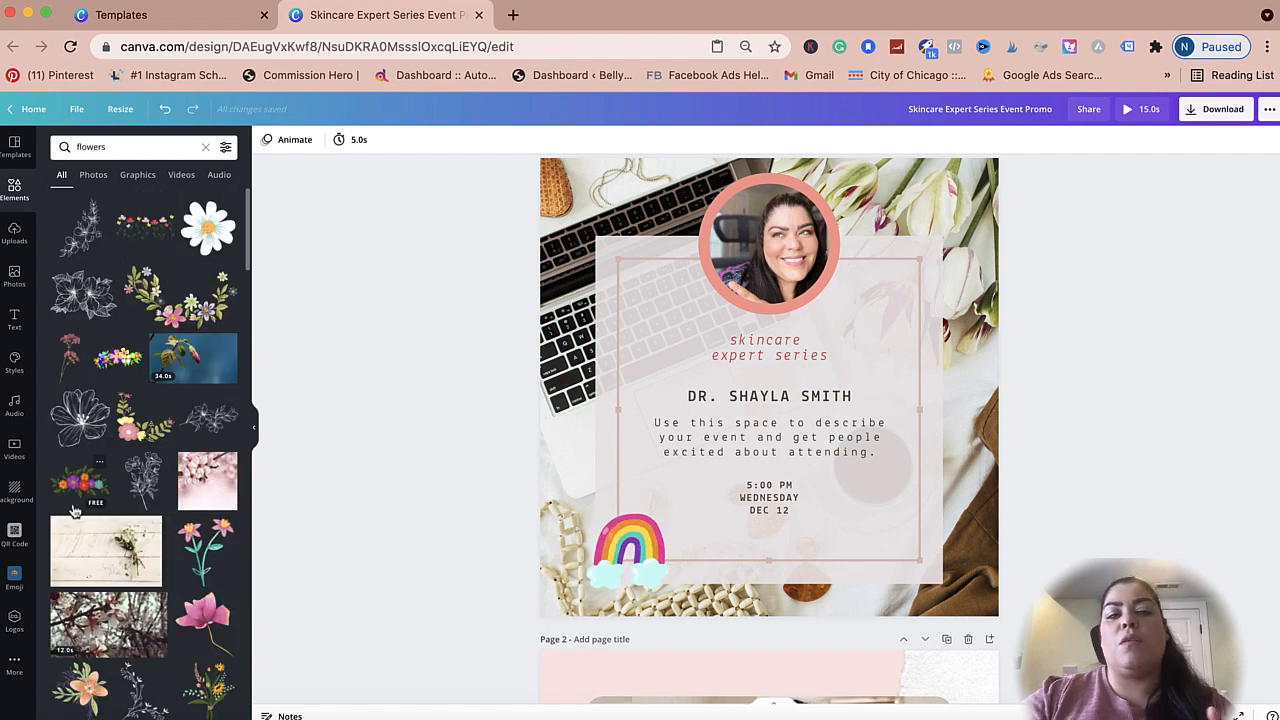
Delete the rainbow graphic from the post.
left_click(614, 552)
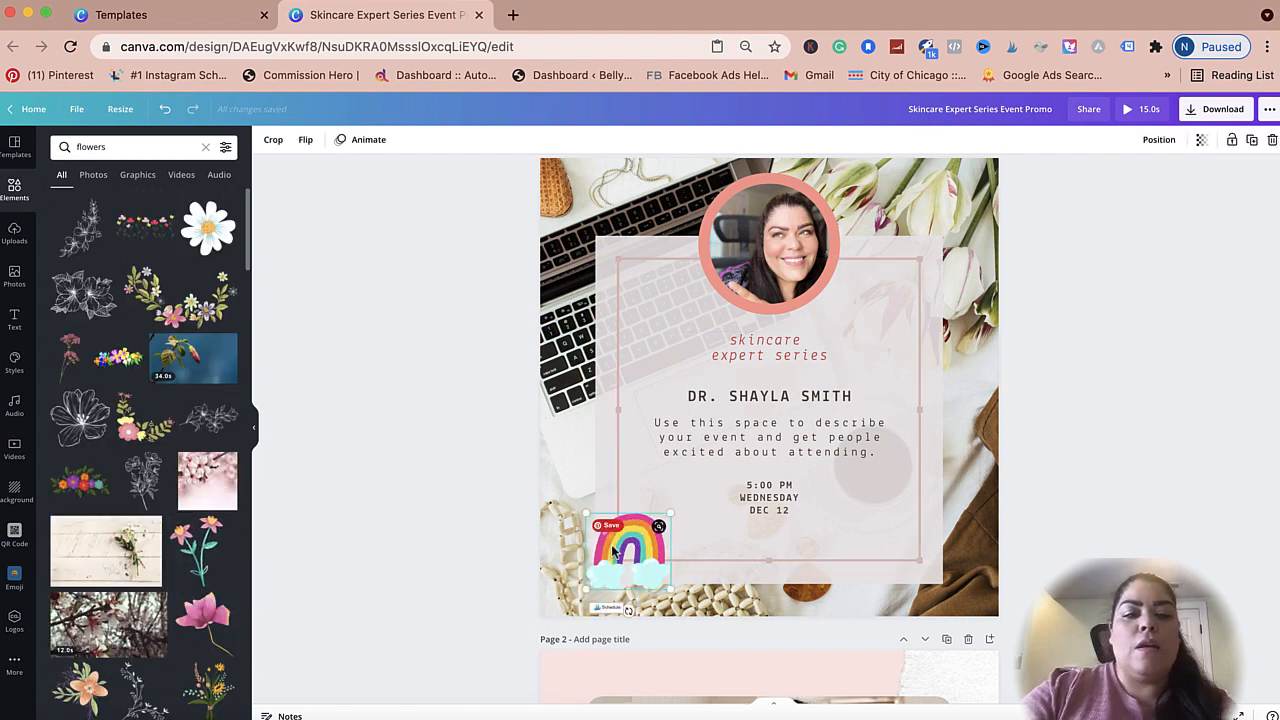
key("Delete")
Look through the uploaded images, videos and audio files.
left_click(15, 237)
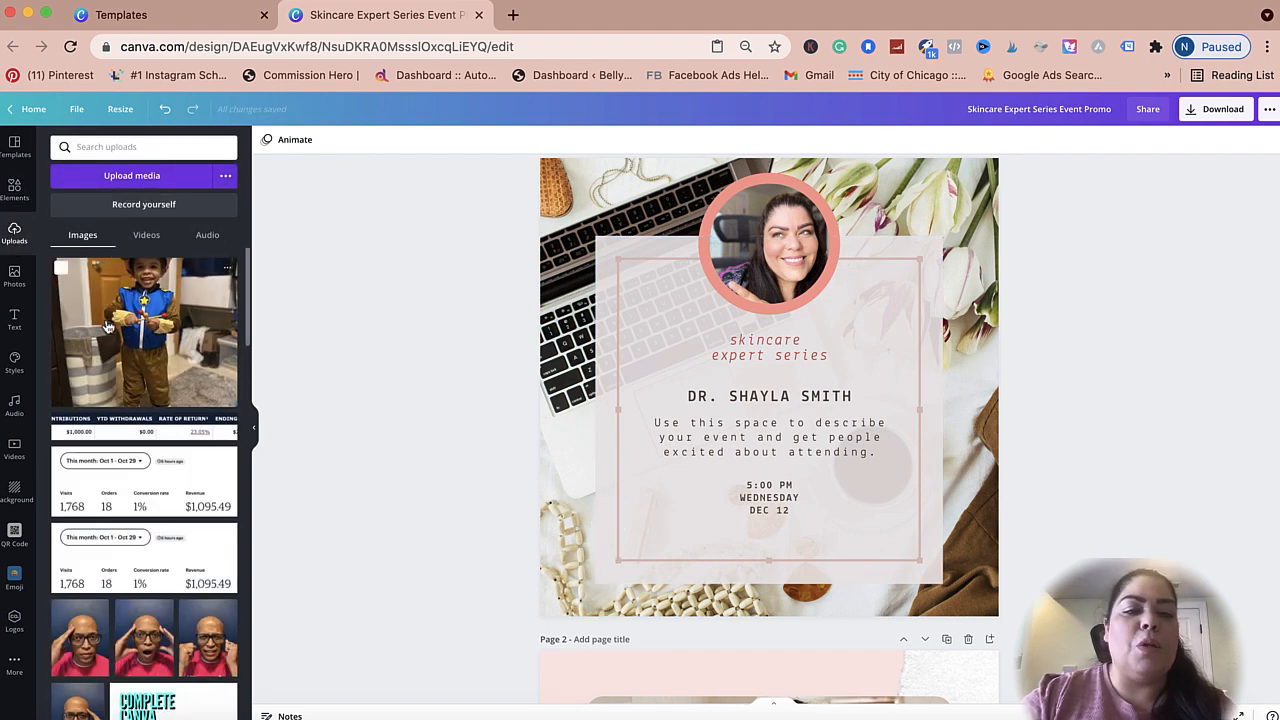
scroll(72, 266, "down", 10)
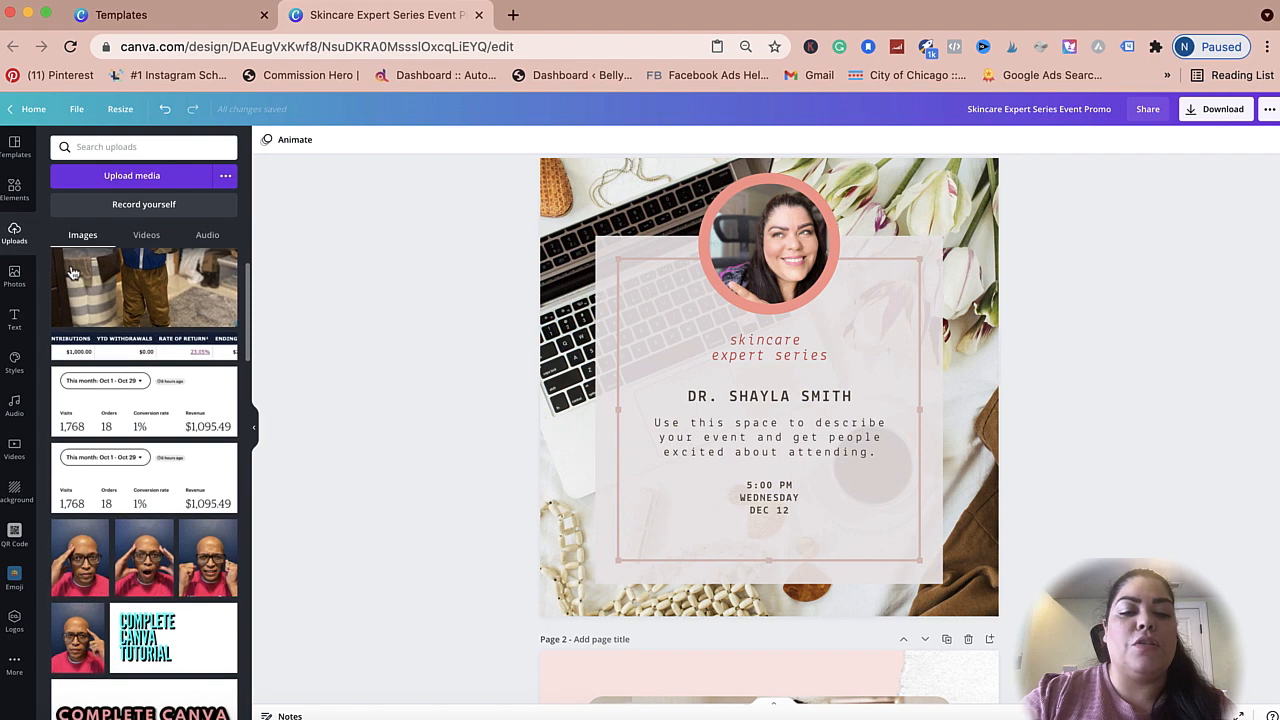
scroll(72, 272, "down", 8)
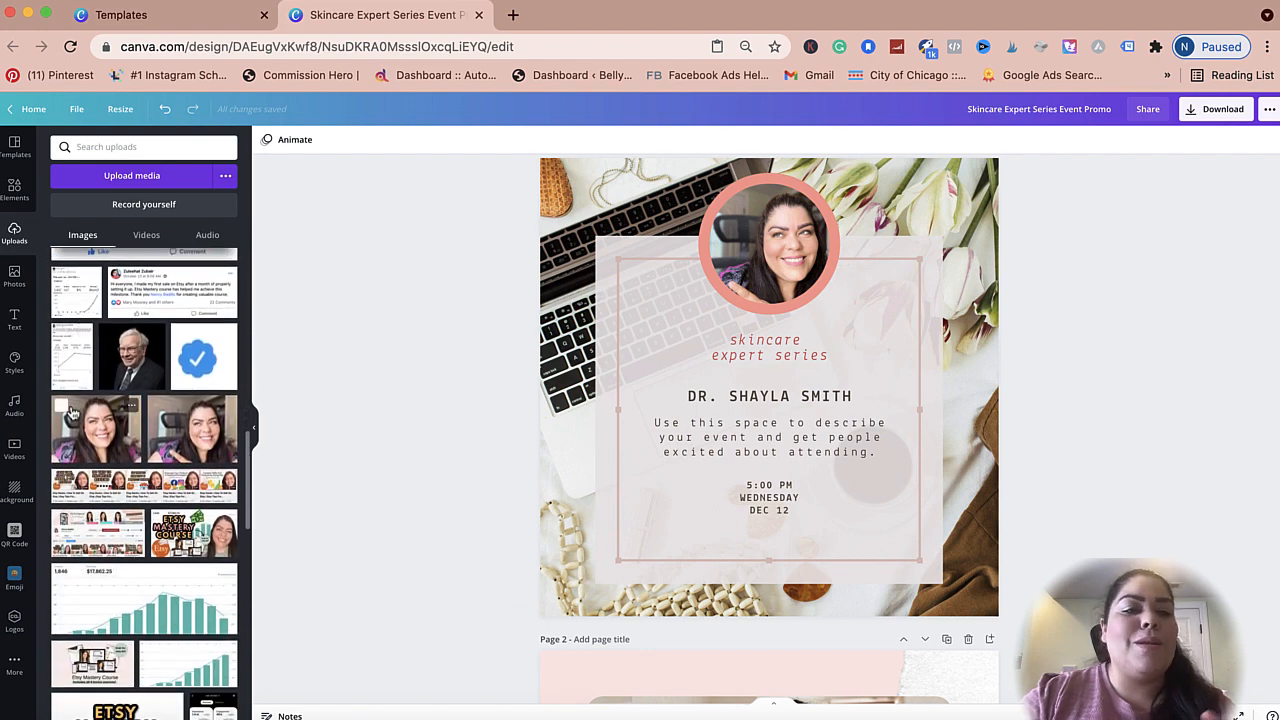
left_click(140, 236)
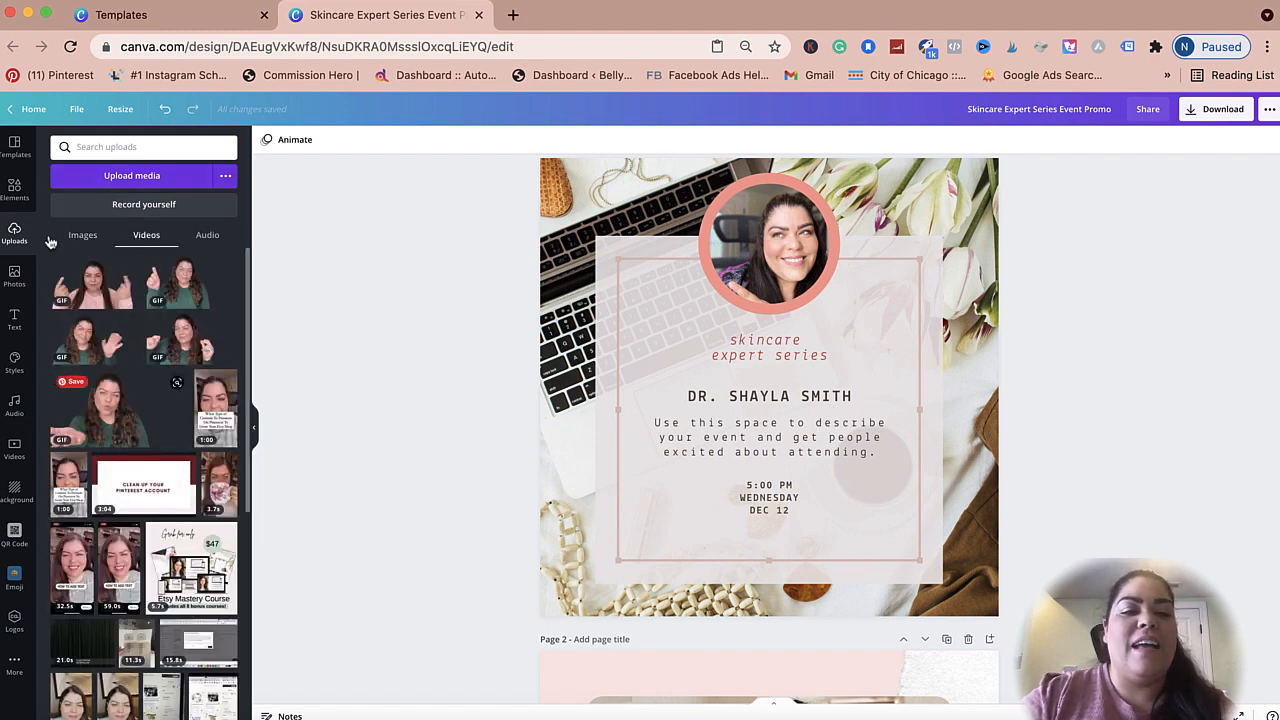
left_click(207, 237)
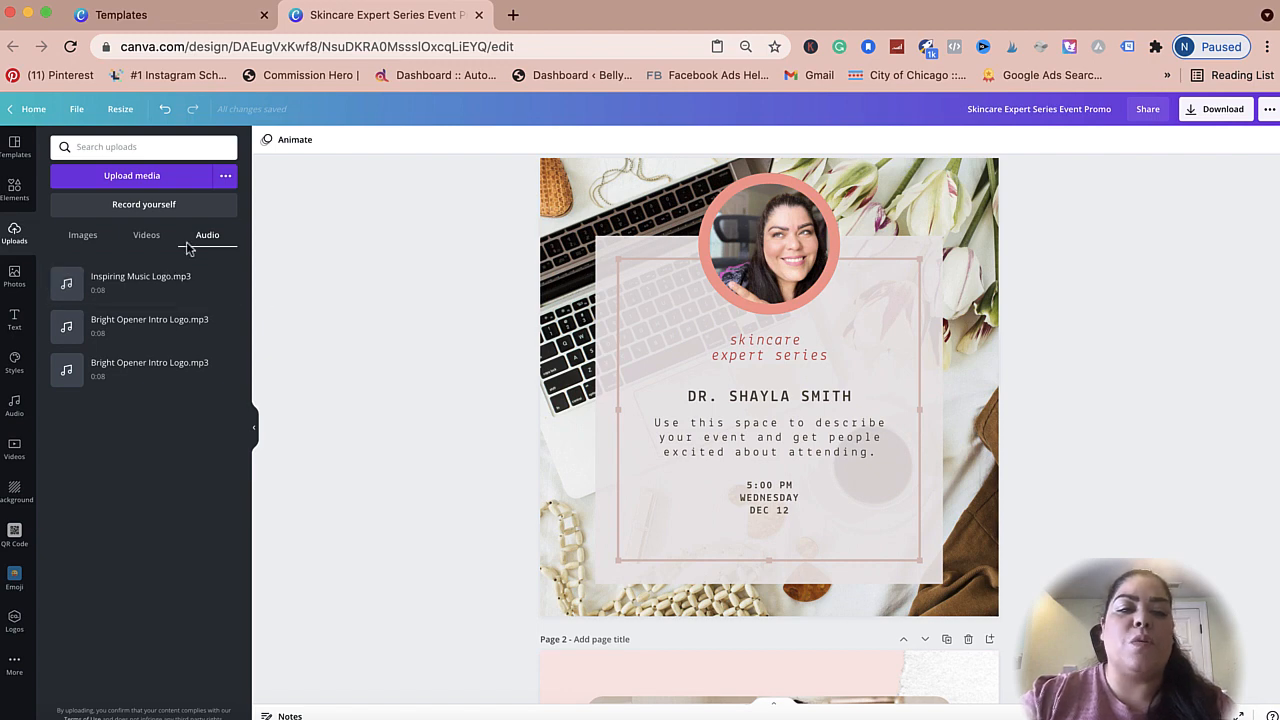
Clear the "blogger" search from the photo library and browse the trending photos.
left_click(14, 276)
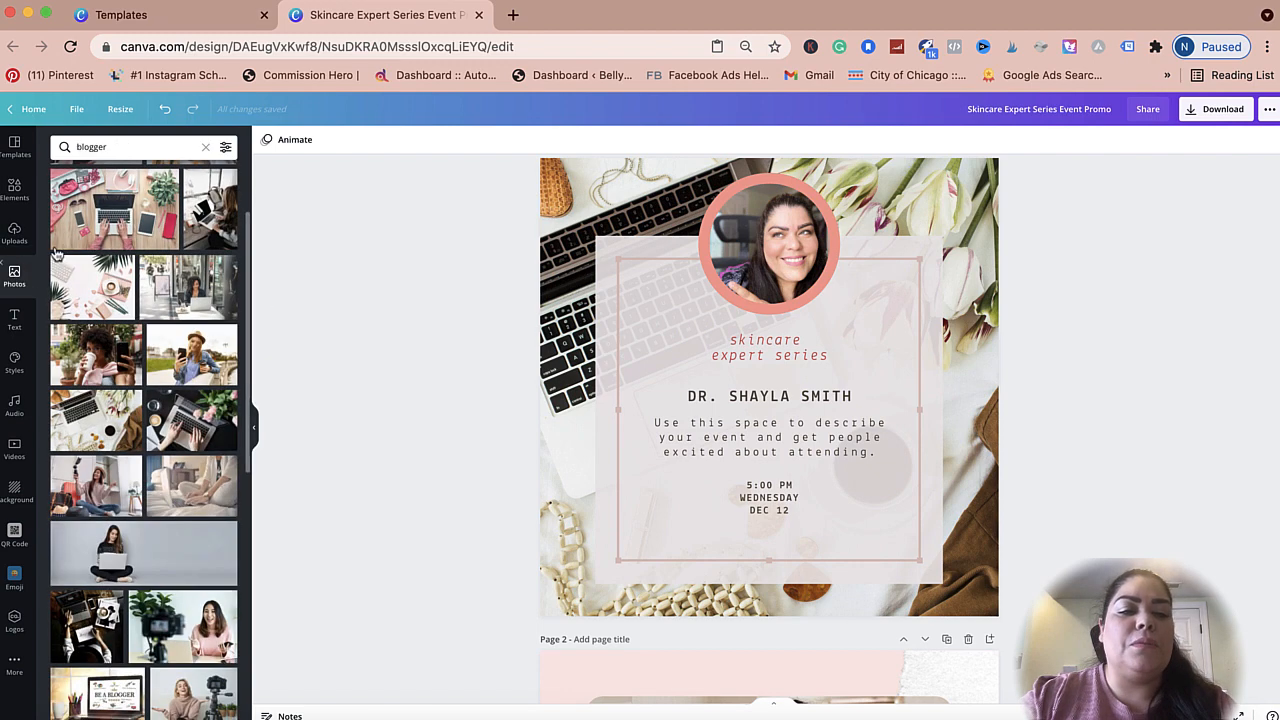
left_click(205, 147)
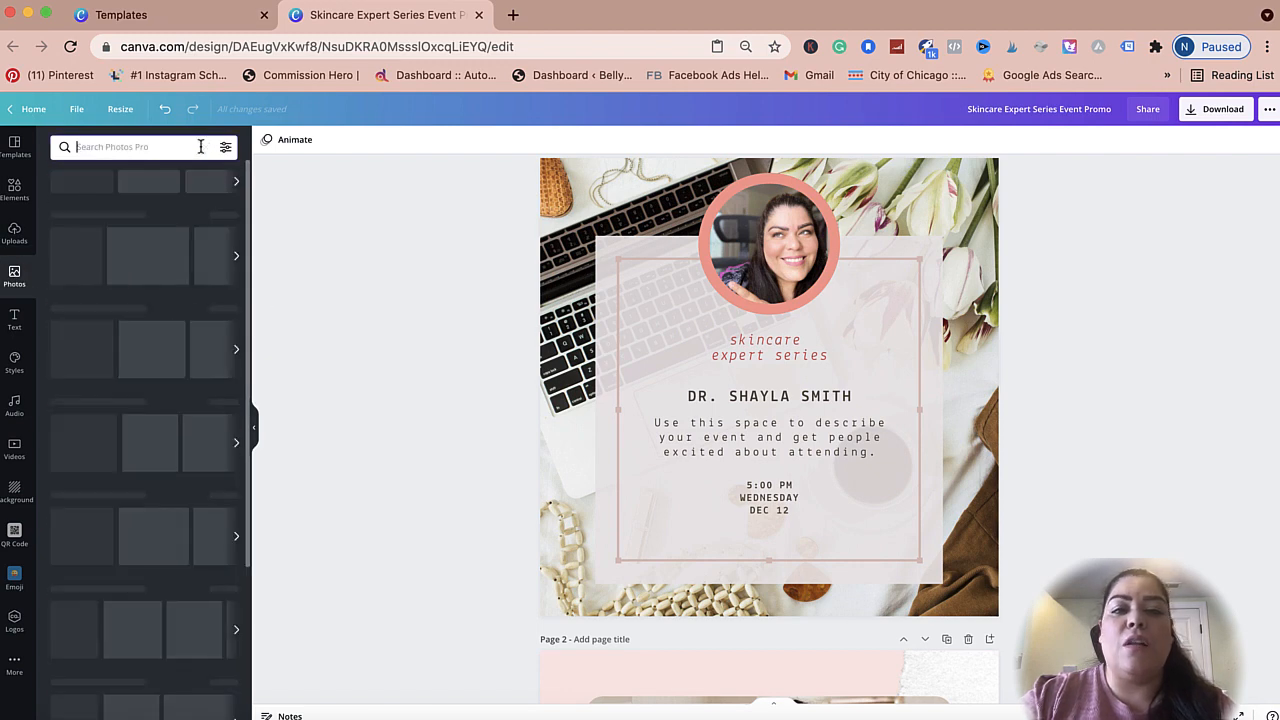
scroll(118, 347, "down", 4)
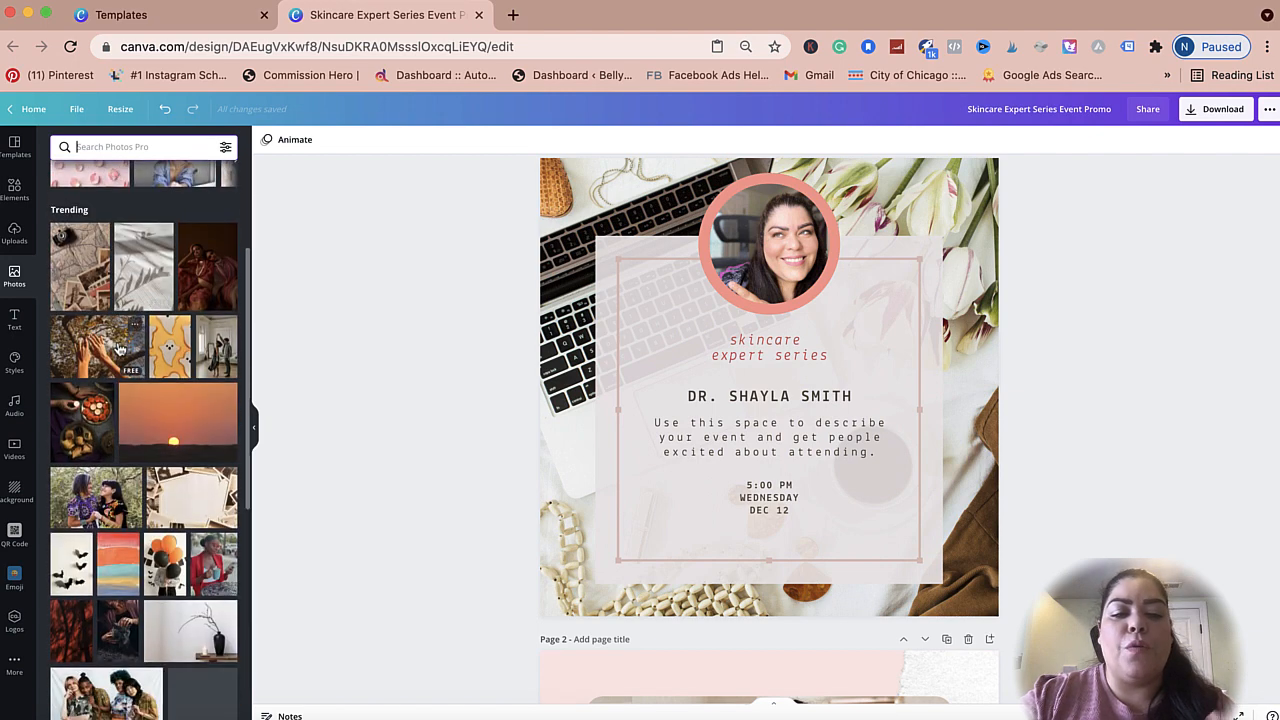
scroll(118, 347, "down", 8)
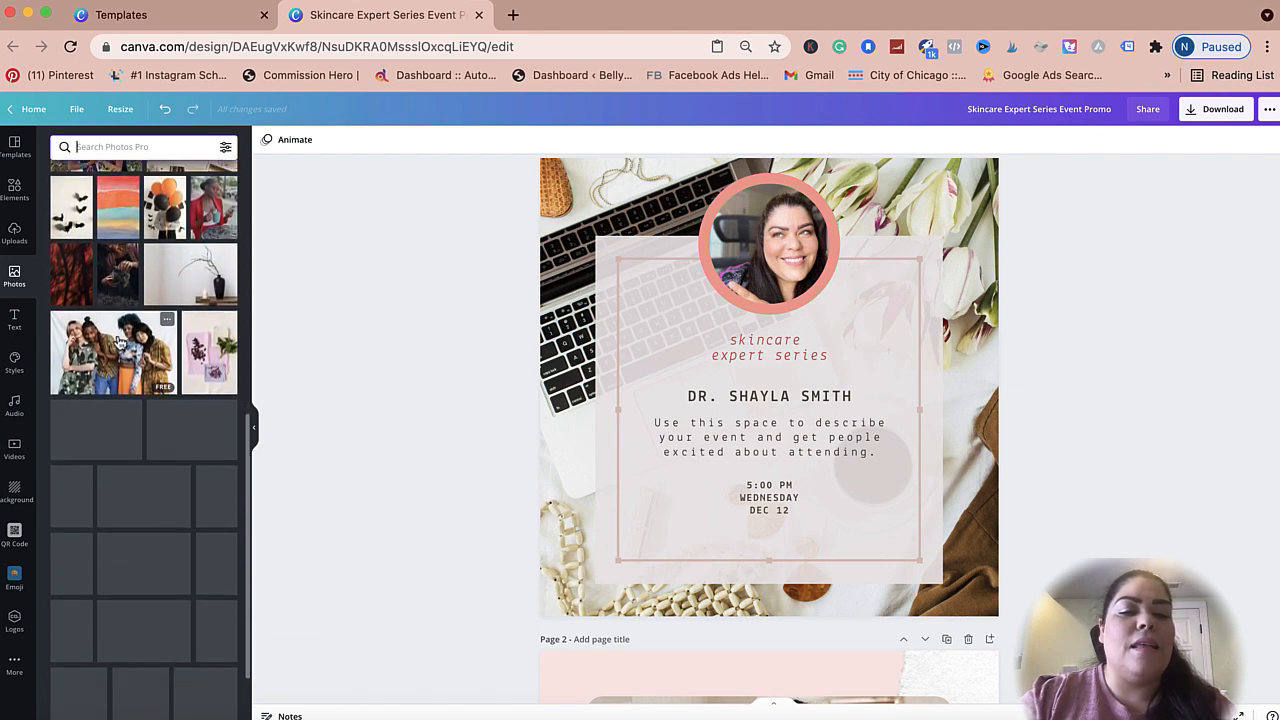
scroll(119, 343, "down", 1)
scroll(119, 343, "up", 5)
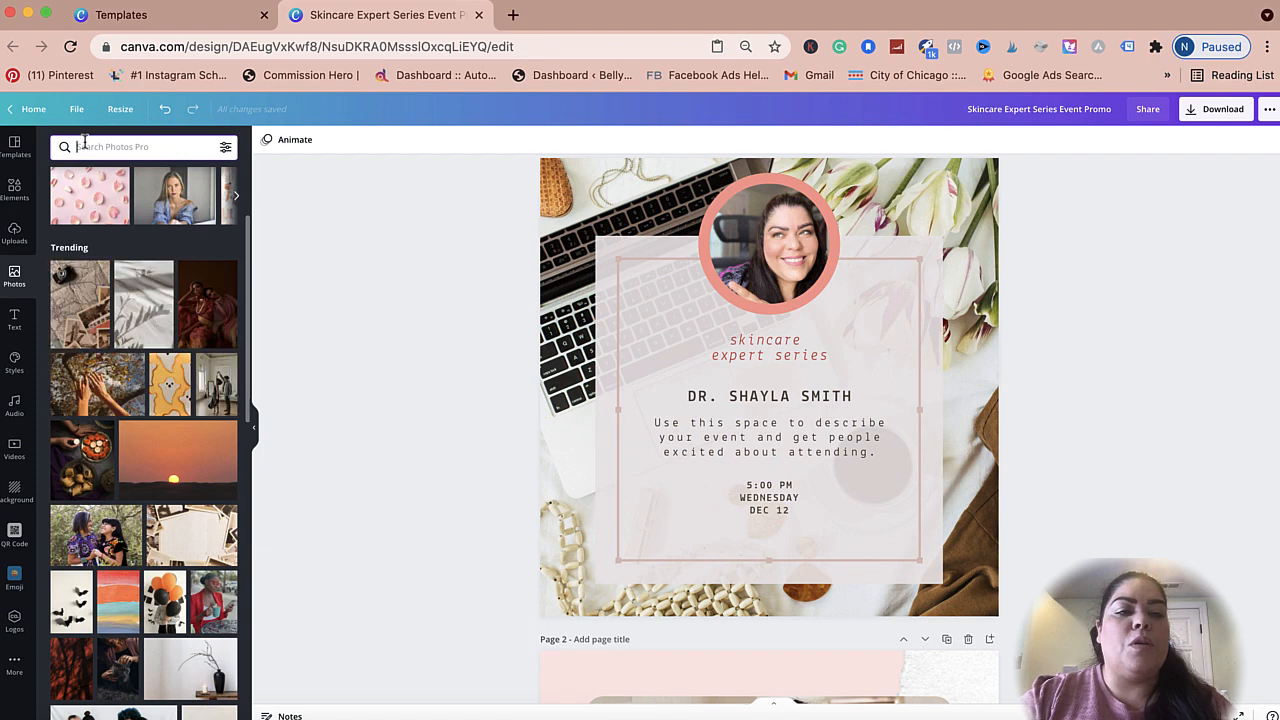
Search the photos for "background" and set the pink, yellow and purple watercolor photo as the first page's background.
type("backg")
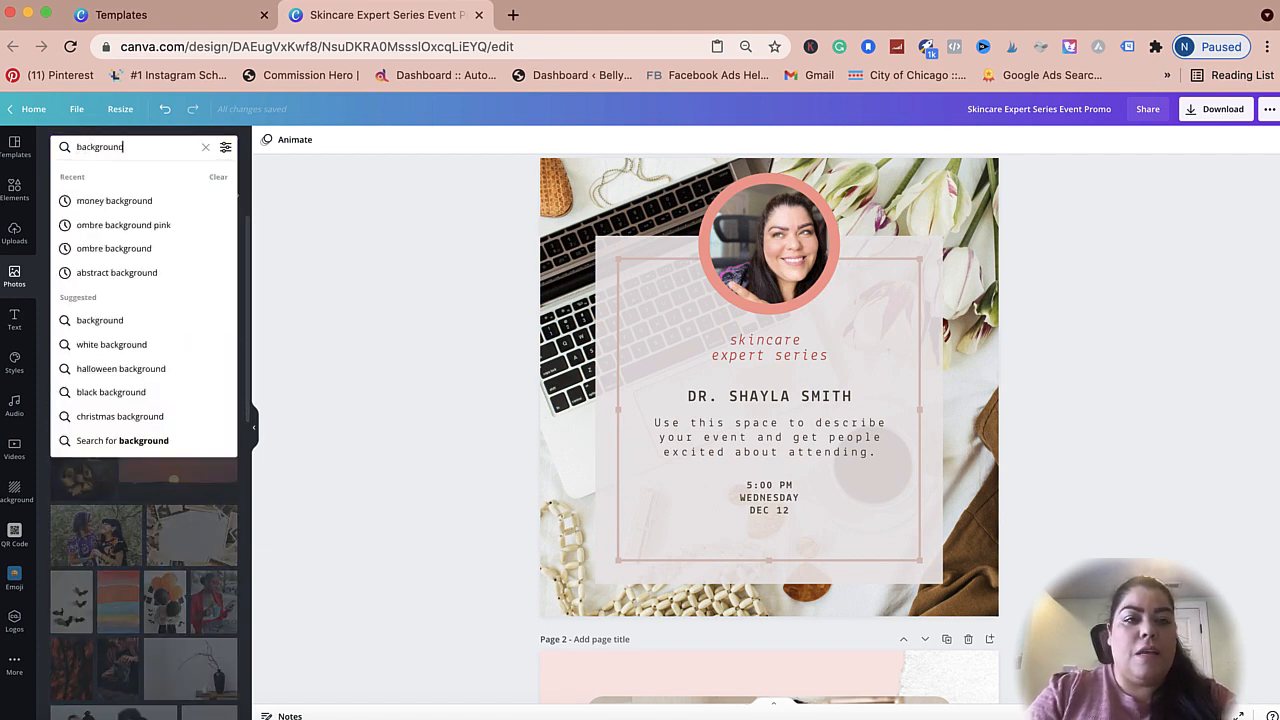
type("round")
key("Return")
scroll(116, 428, "down", 3)
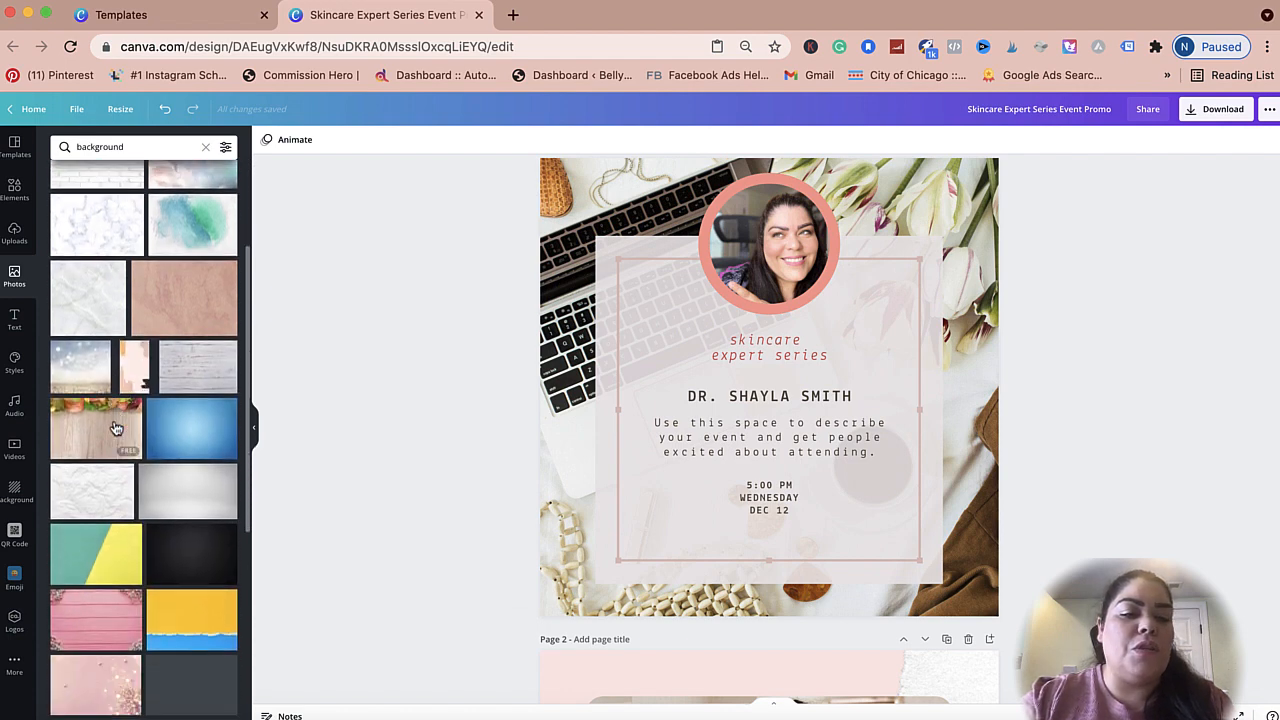
scroll(95, 330, "up", 3)
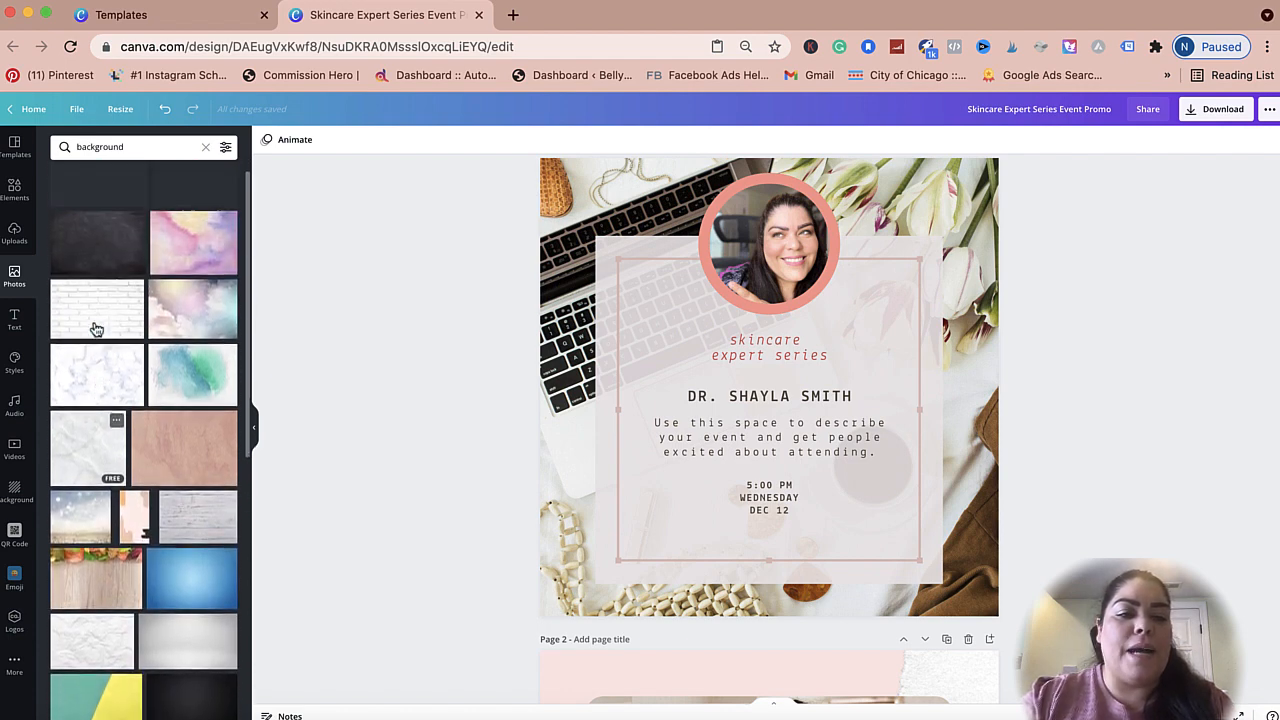
scroll(95, 330, "up", 1)
left_click_drag(190, 262, 583, 192)
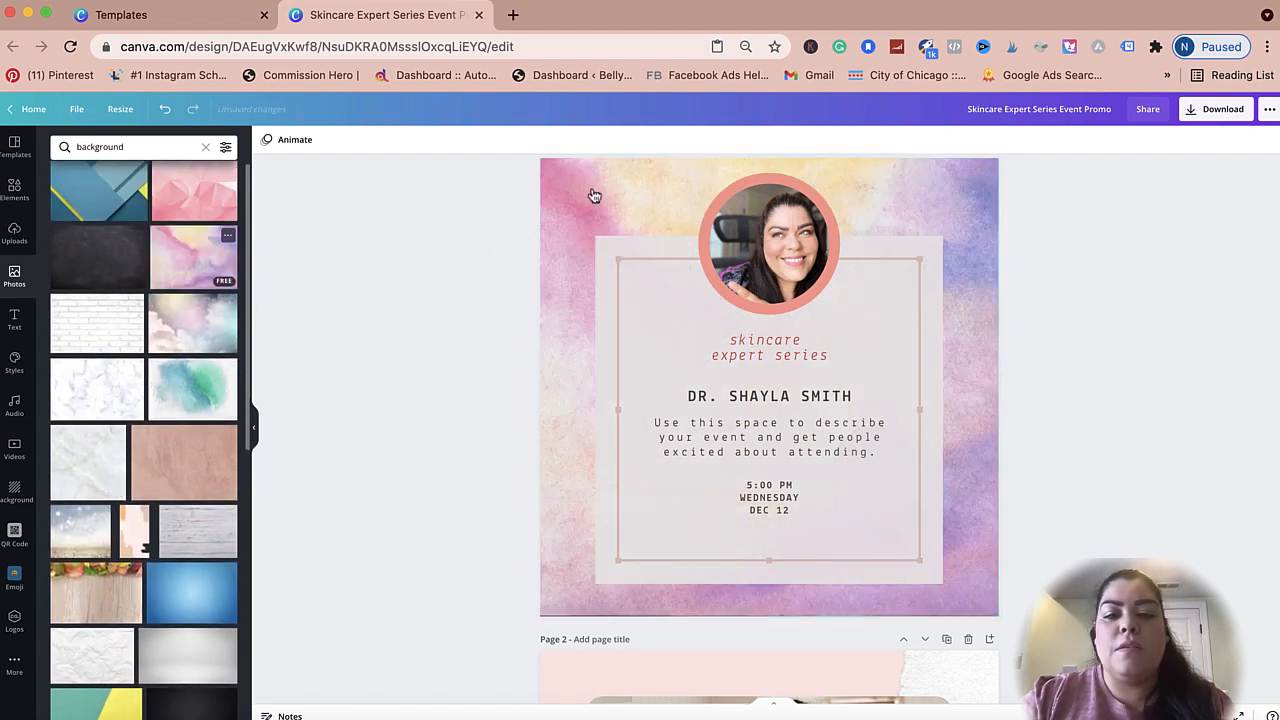
scroll(101, 607, "down", 8)
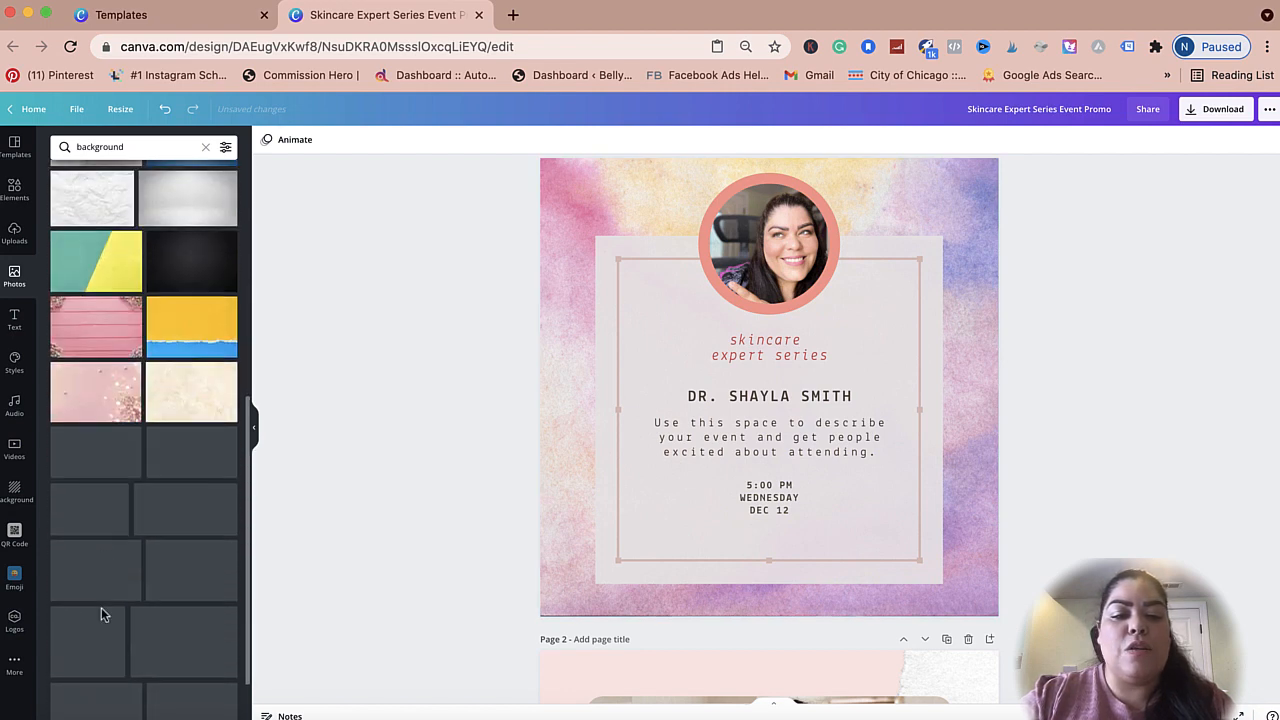
Browse the "background" photo results and check the available color, orientation, price and cut-out filters.
scroll(101, 607, "down", 10)
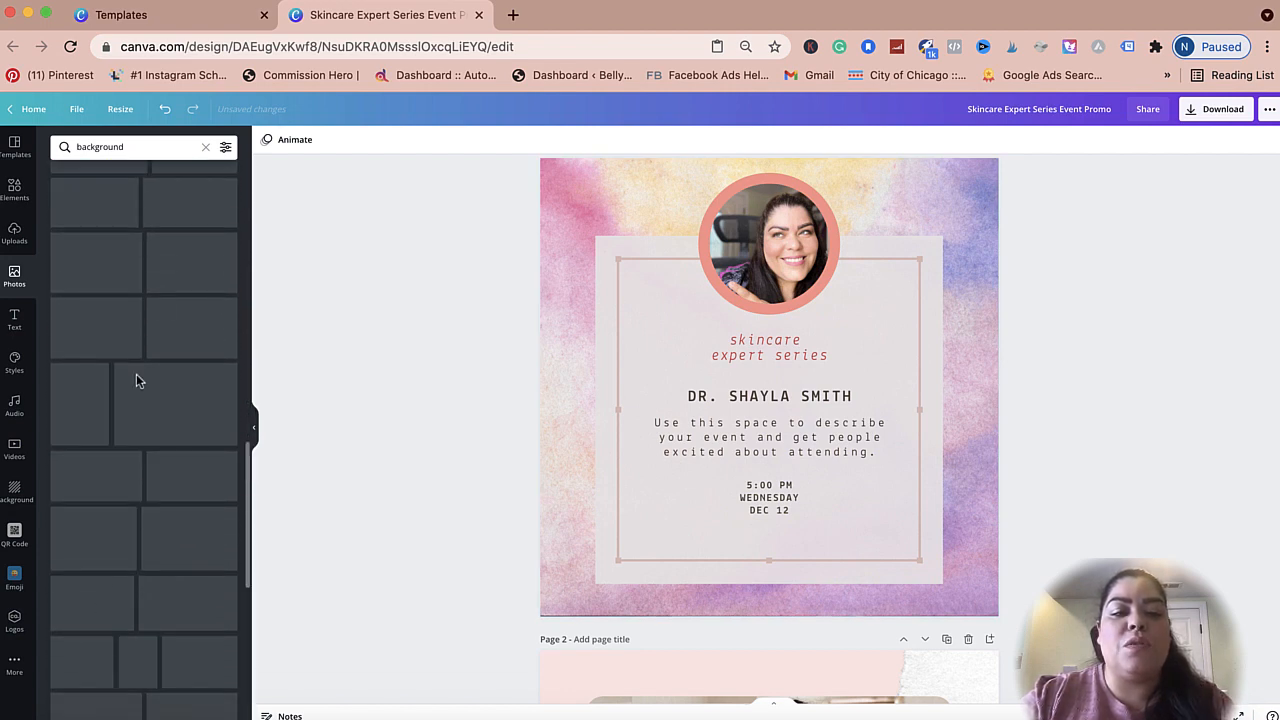
left_click(225, 147)
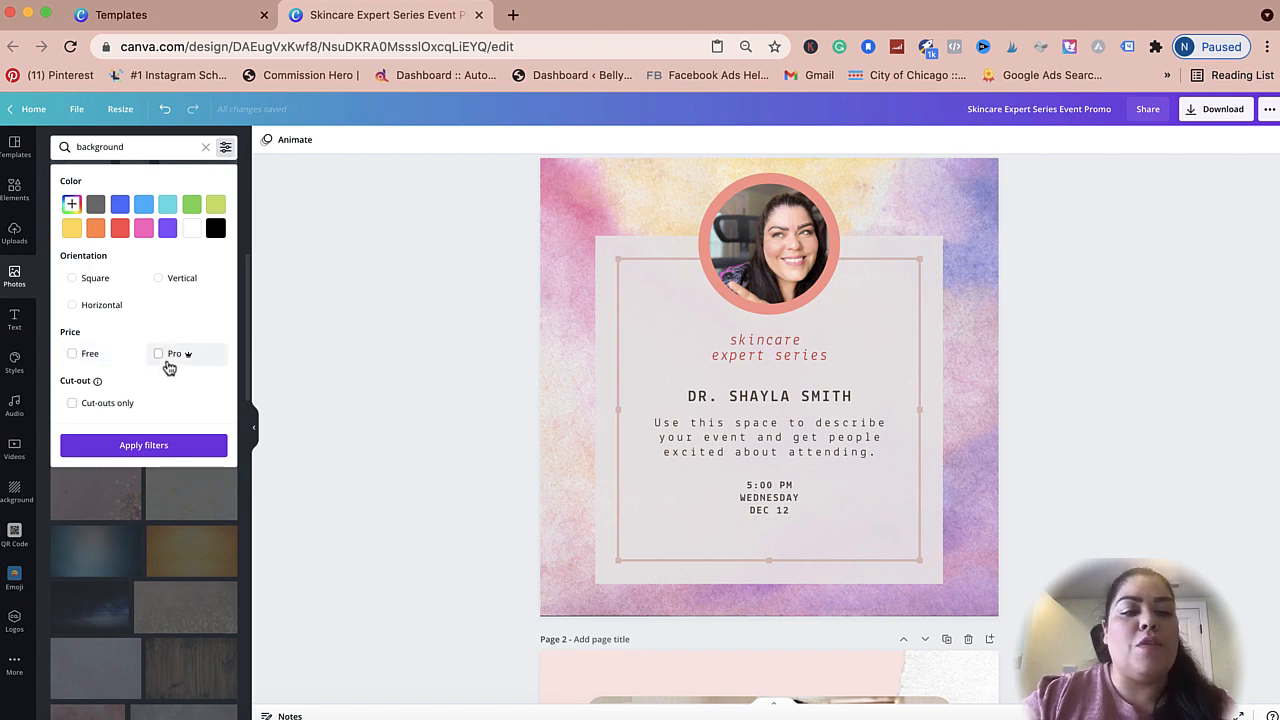
left_click(245, 312)
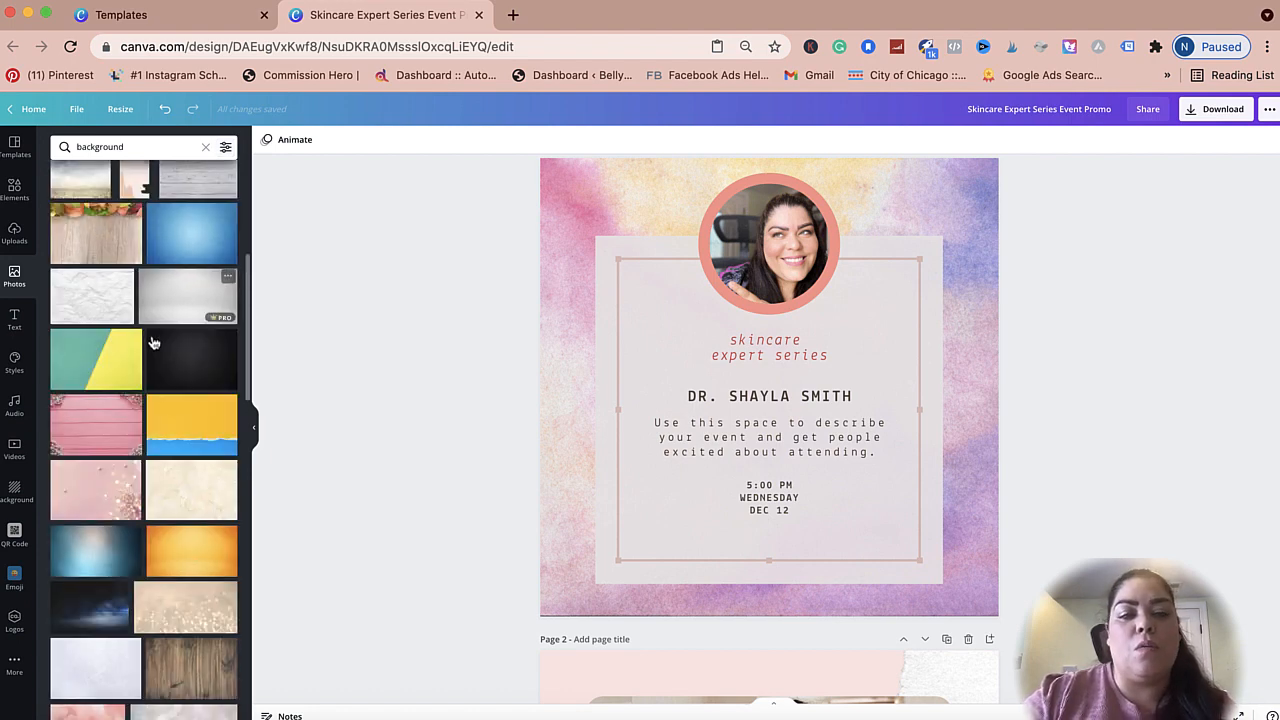
scroll(180, 460, "down", 1)
scroll(177, 460, "down", 5)
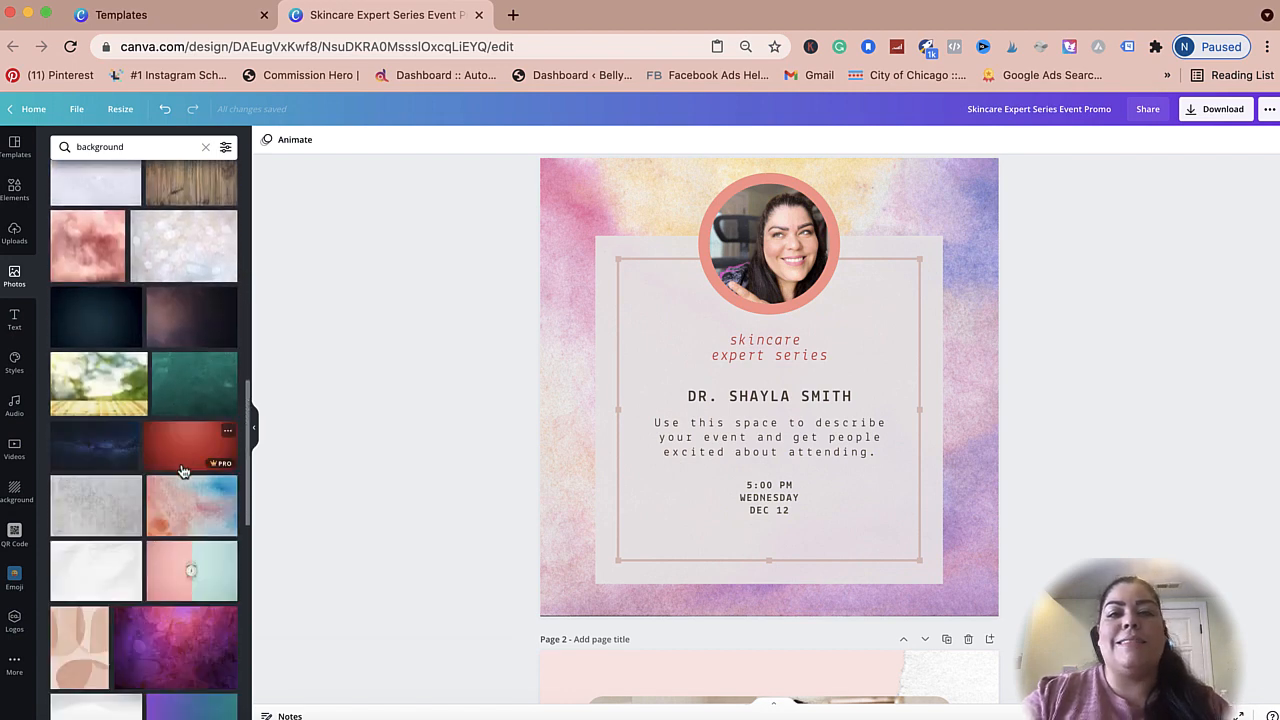
scroll(180, 470, "down", 6)
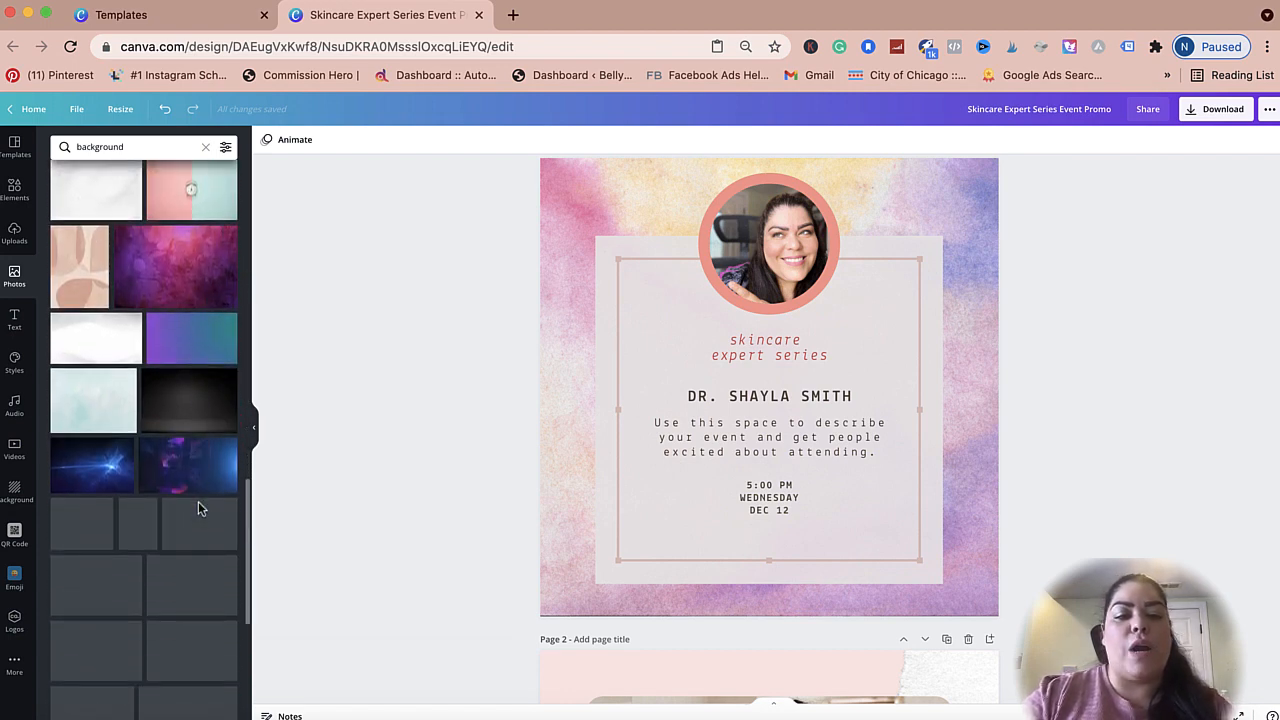
Replace the photo library search with "chicago".
left_click(205, 147)
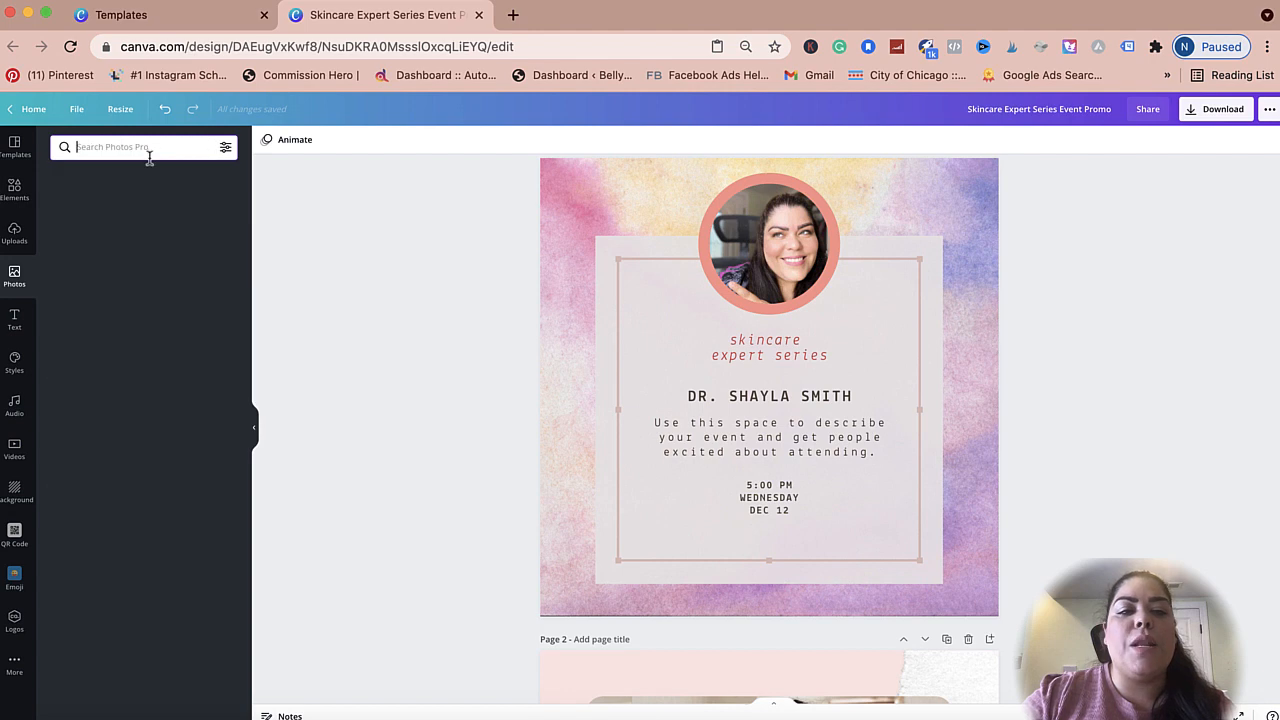
left_click(141, 148)
type("chicago")
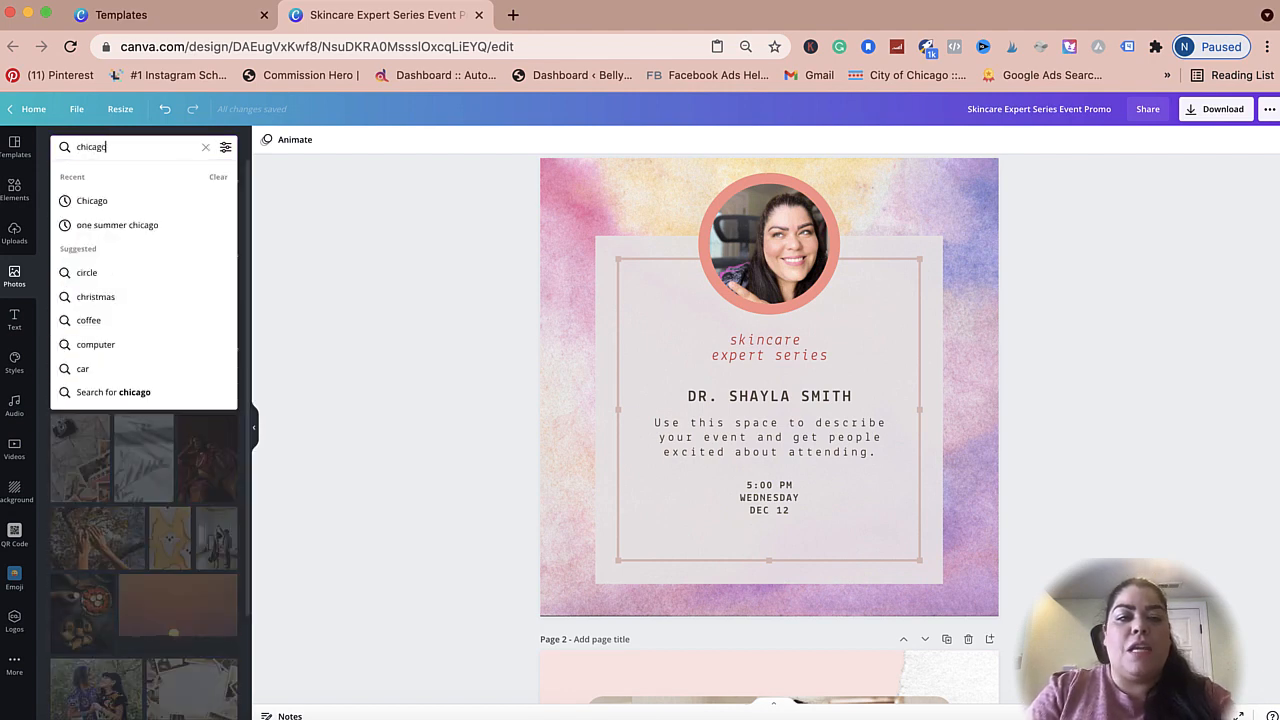
key("Return")
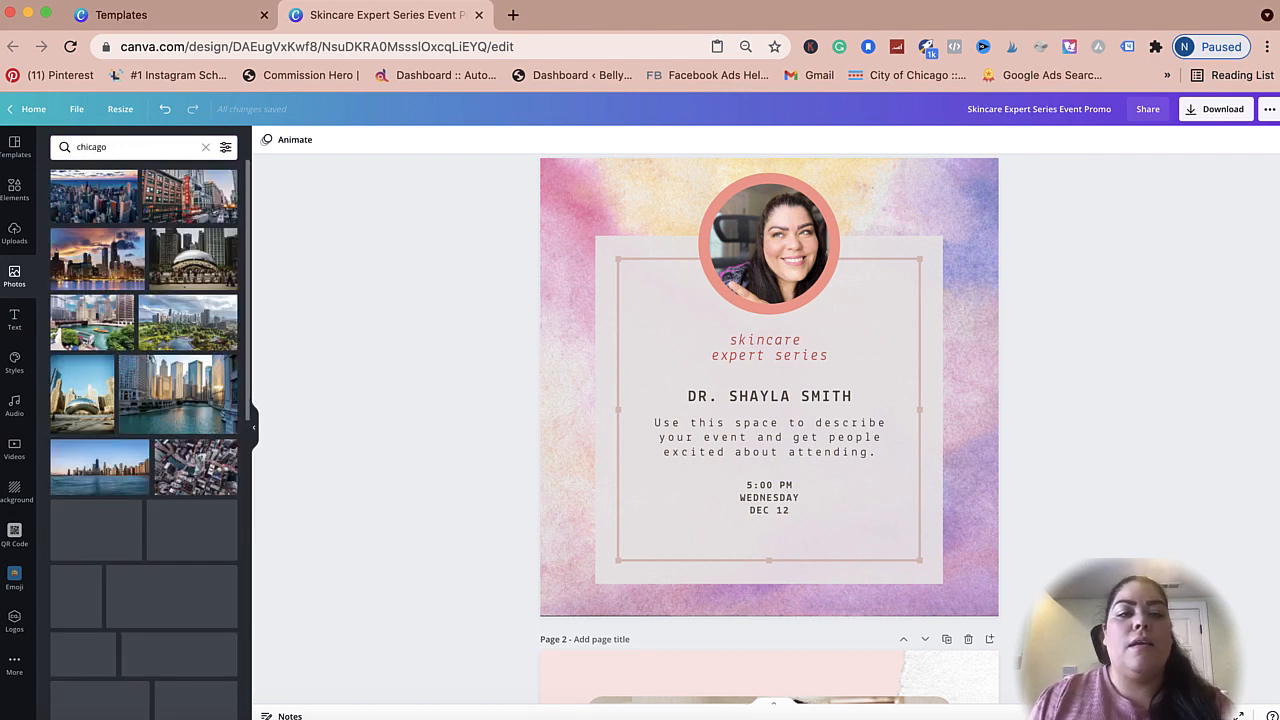
Try the Chicago river skyline photo on the first page, delete it, and look through the other Chicago photos.
left_click(155, 402)
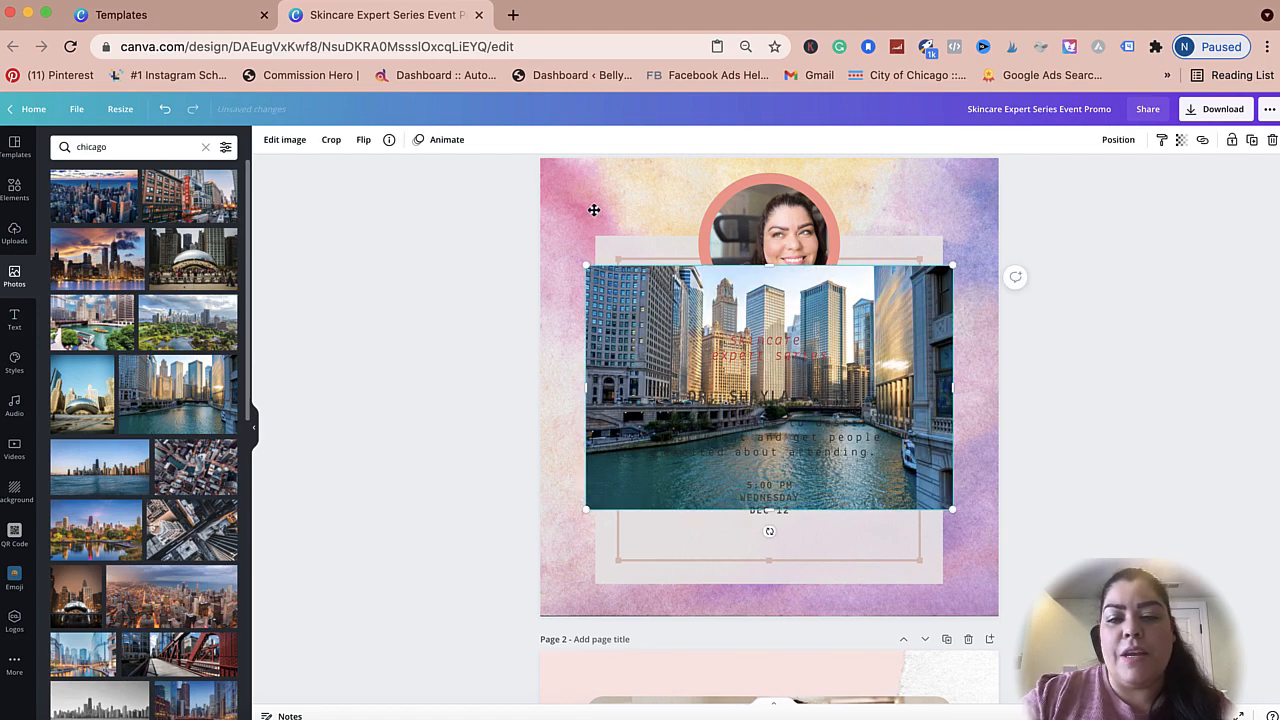
left_click_drag(689, 304, 594, 210)
key("Delete")
scroll(105, 490, "down", 3)
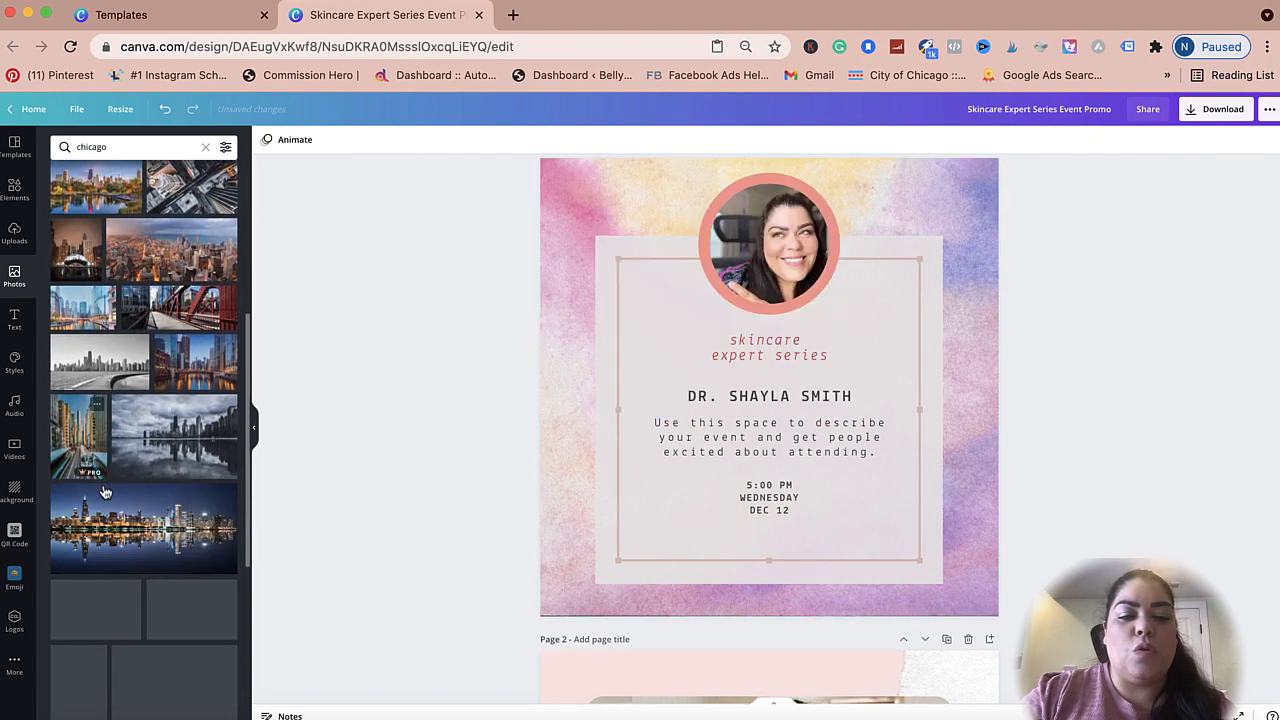
scroll(100, 600, "up", 5)
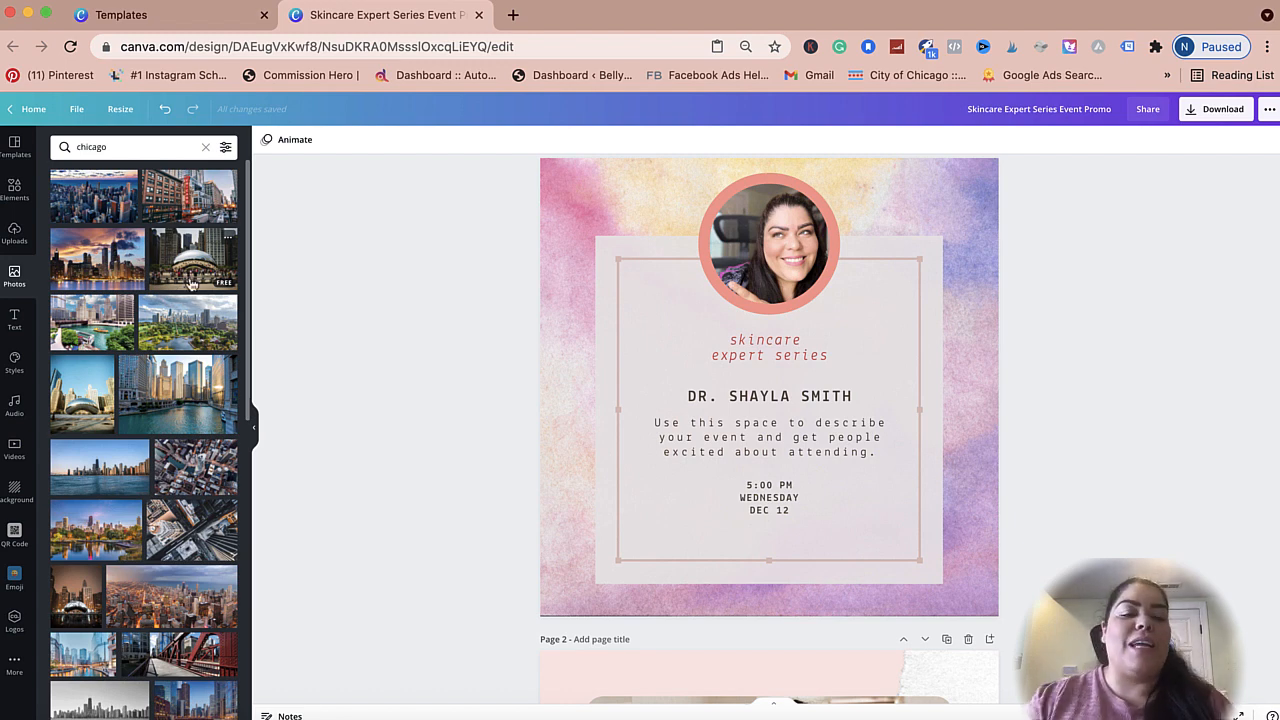
Look through the text options, including the heading styles, recently used text and font combinations.
left_click(15, 320)
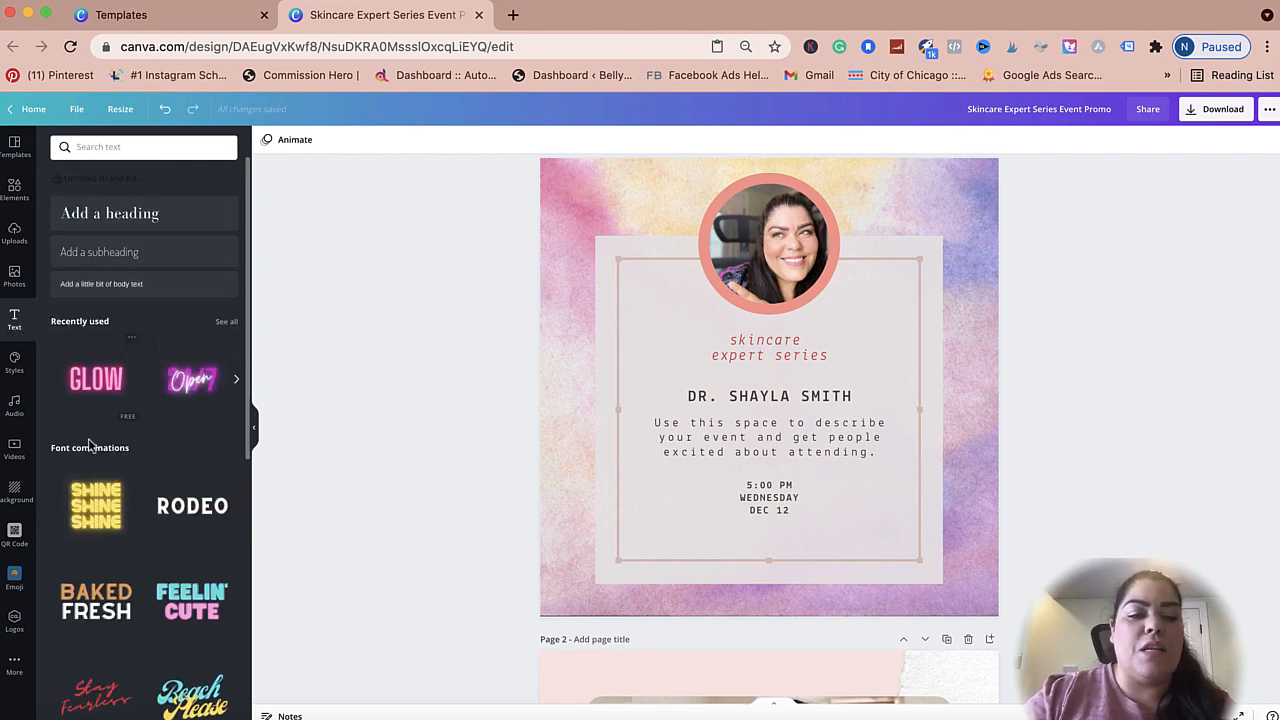
scroll(88, 441, "down", 3)
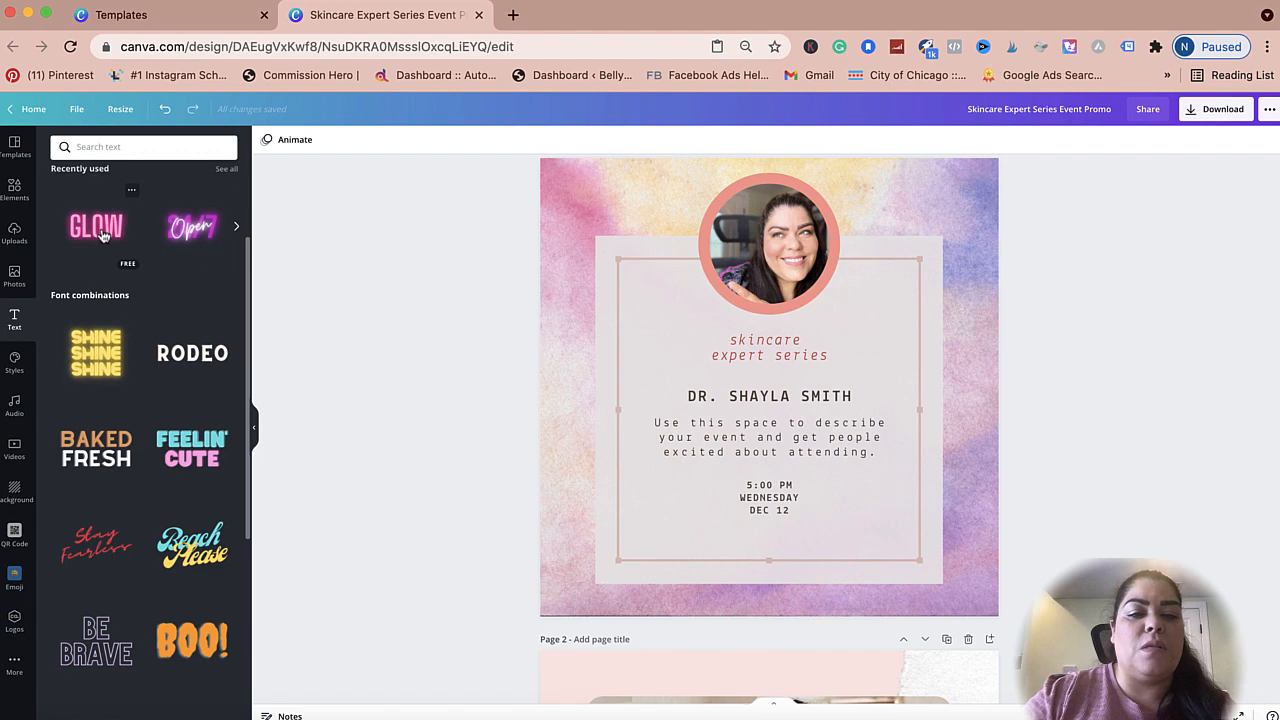
scroll(130, 300, "down", 4)
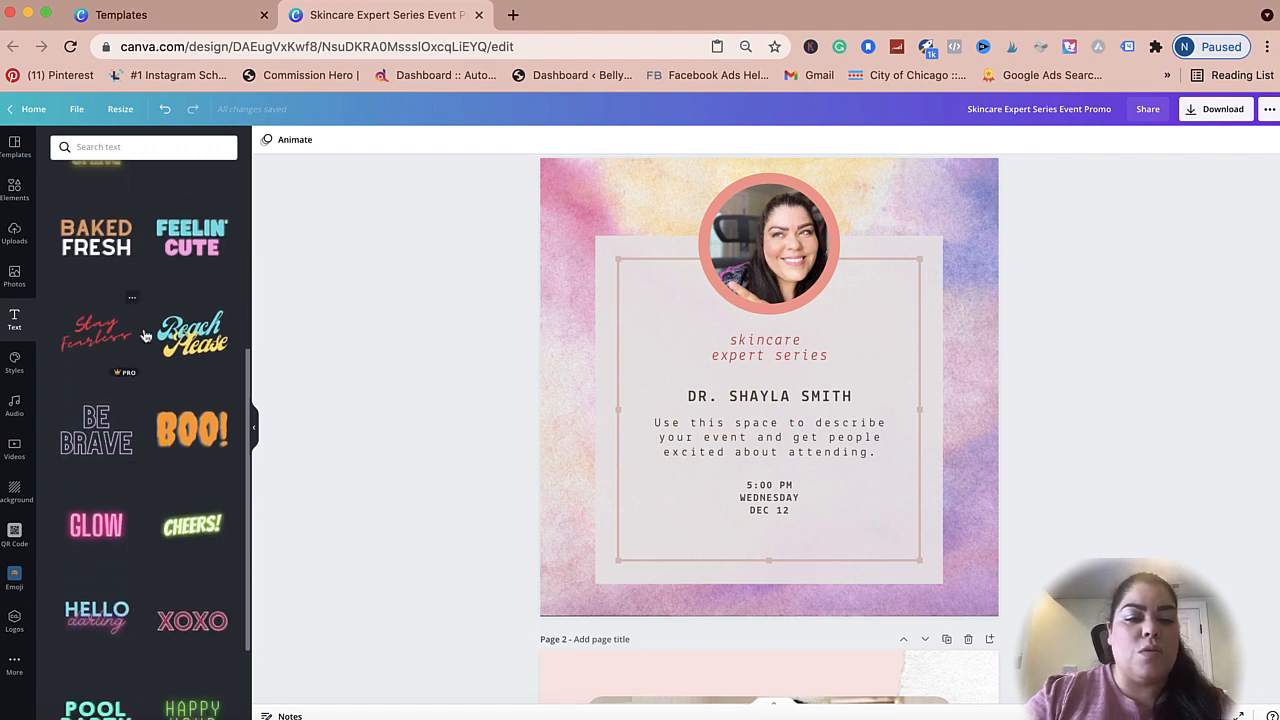
scroll(133, 480, "down", 4)
scroll(131, 543, "up", 6)
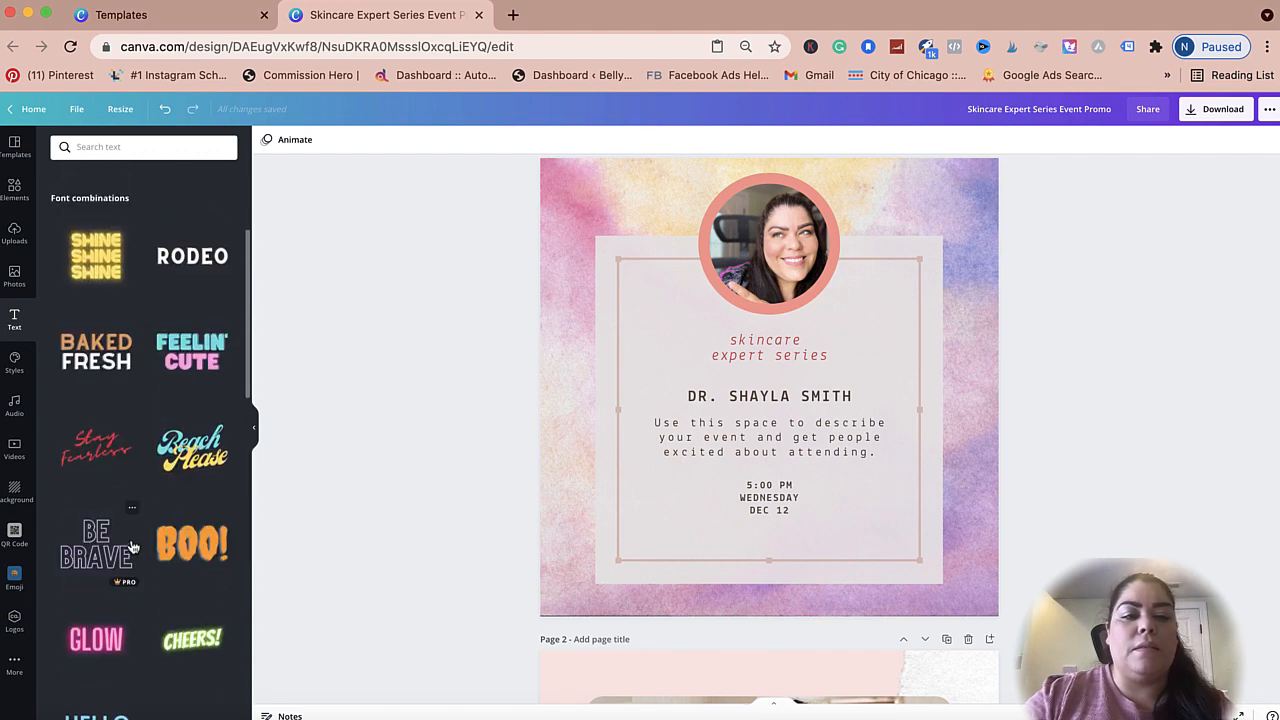
scroll(132, 547, "up", 3)
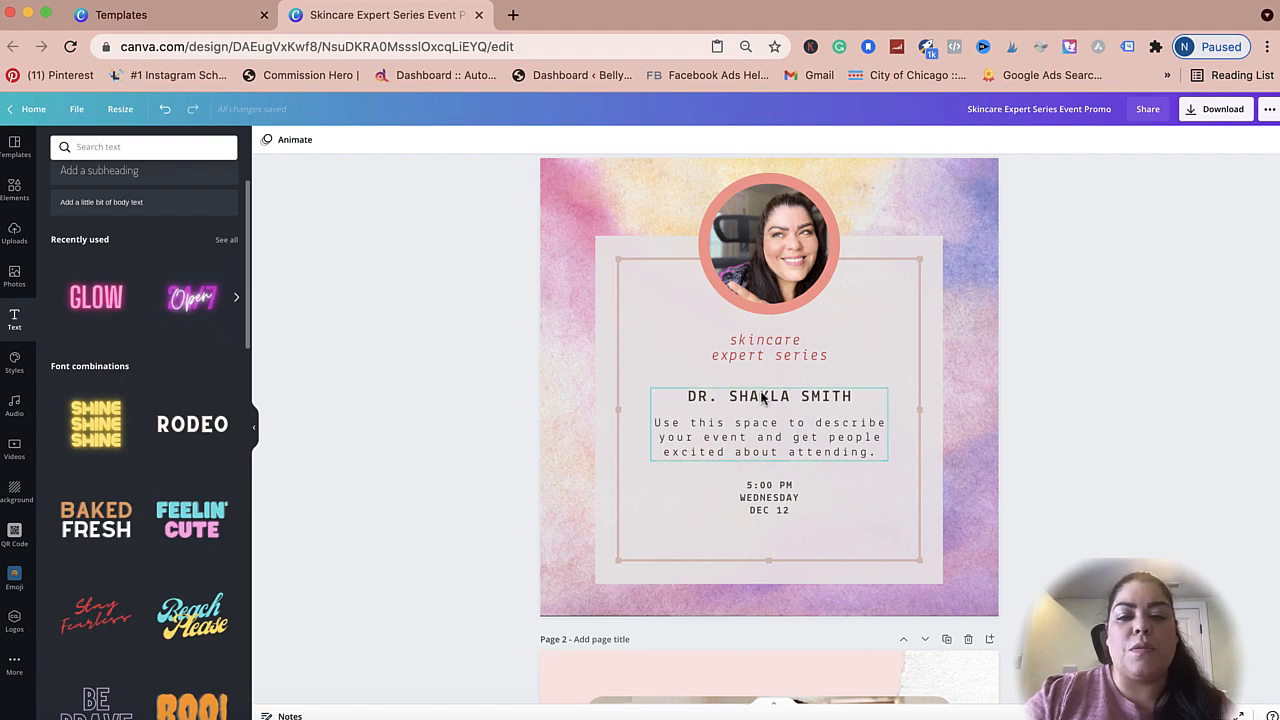
Add a blank fourth page at the end of the design and insert the pink neon "GLOW" text style on it.
scroll(775, 450, "down", 10)
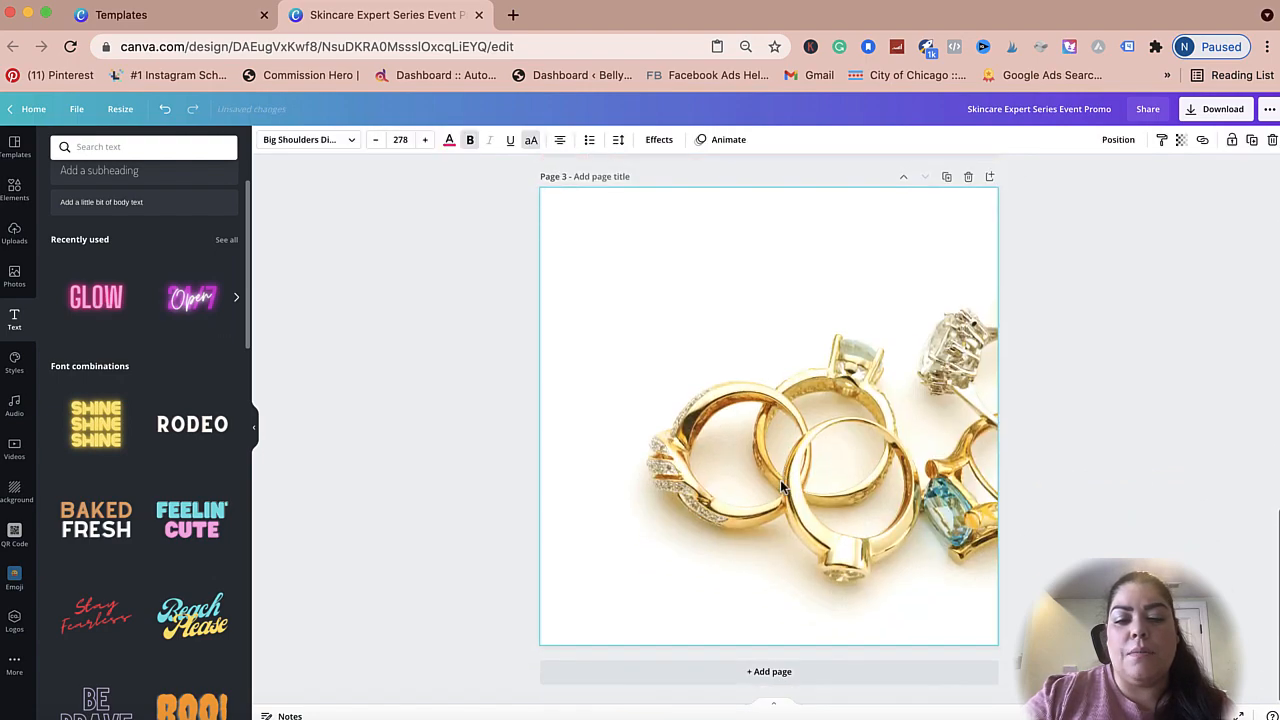
left_click(766, 671)
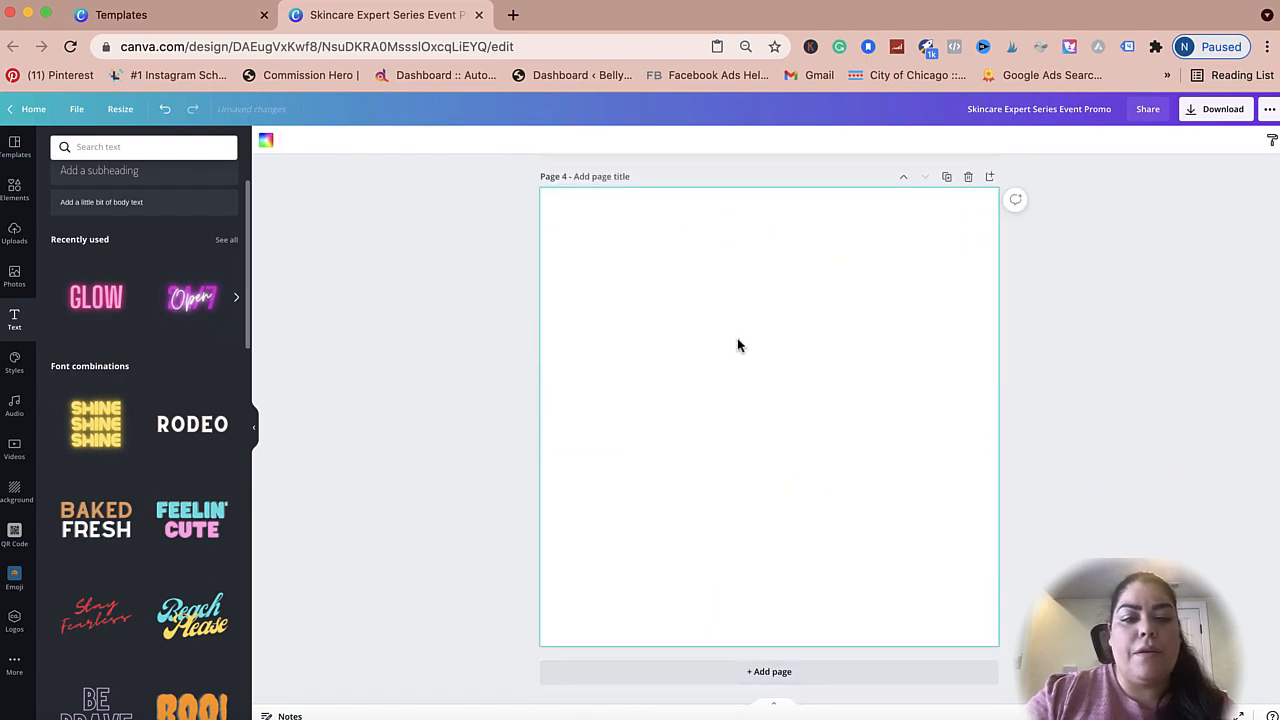
left_click(78, 297)
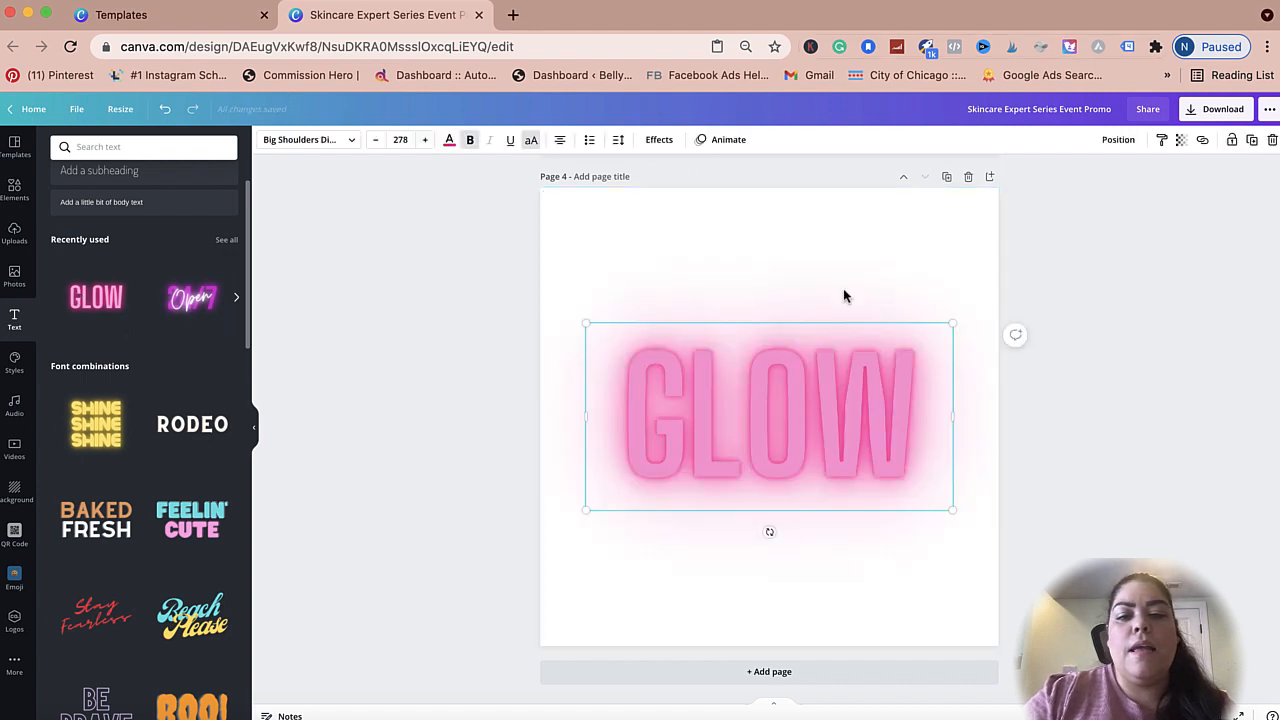
Replace the GLOW text's neon effect with a Shadow effect and change the shadow color to dark brown.
left_click(655, 440)
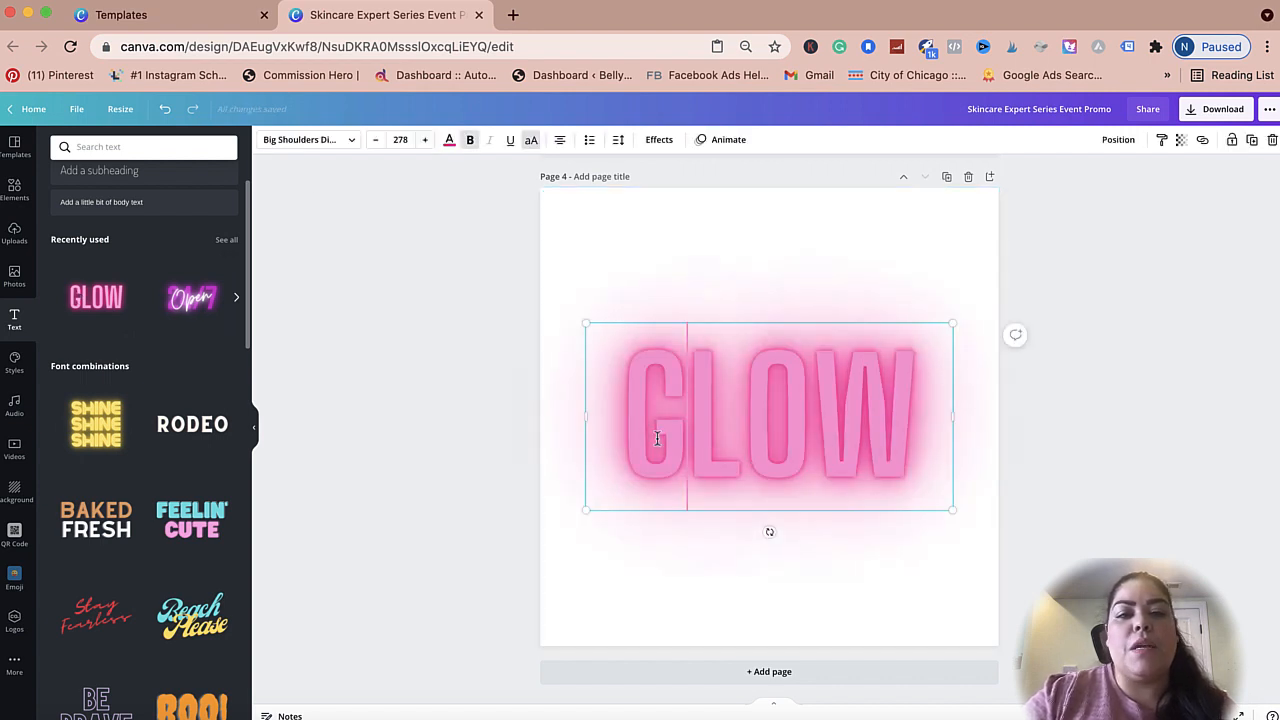
left_click(659, 140)
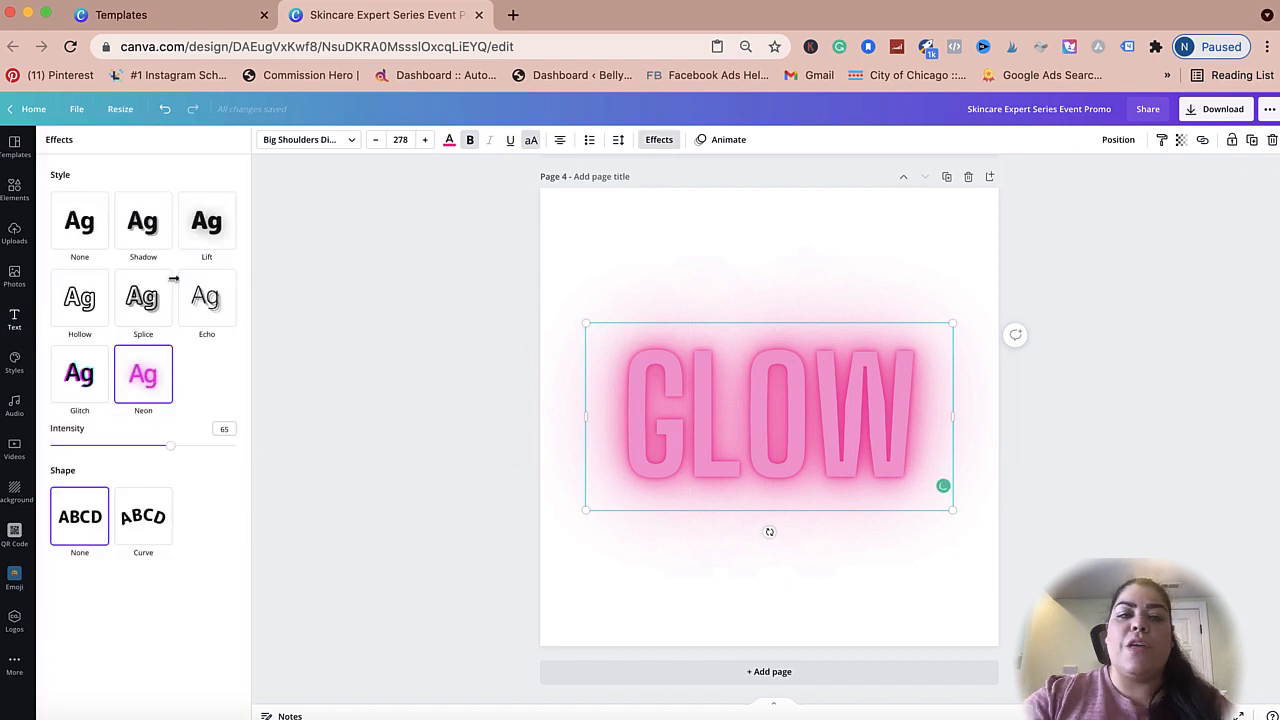
left_click(88, 220)
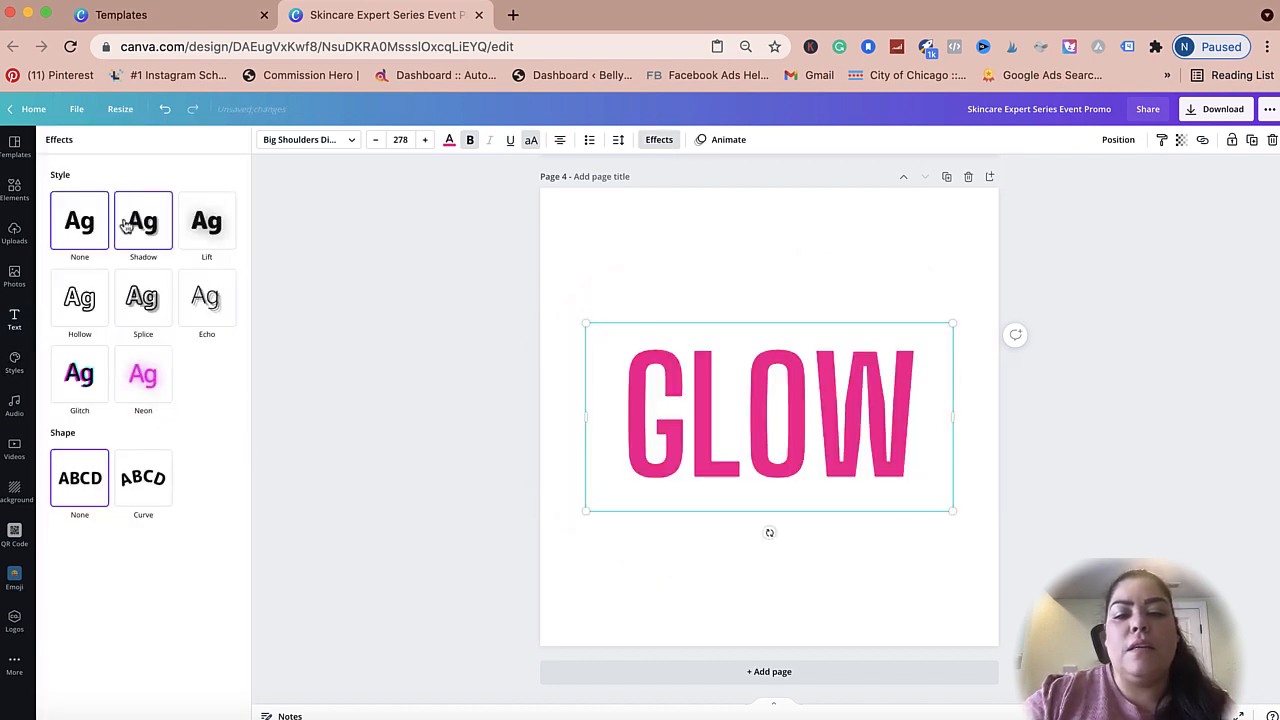
left_click(155, 233)
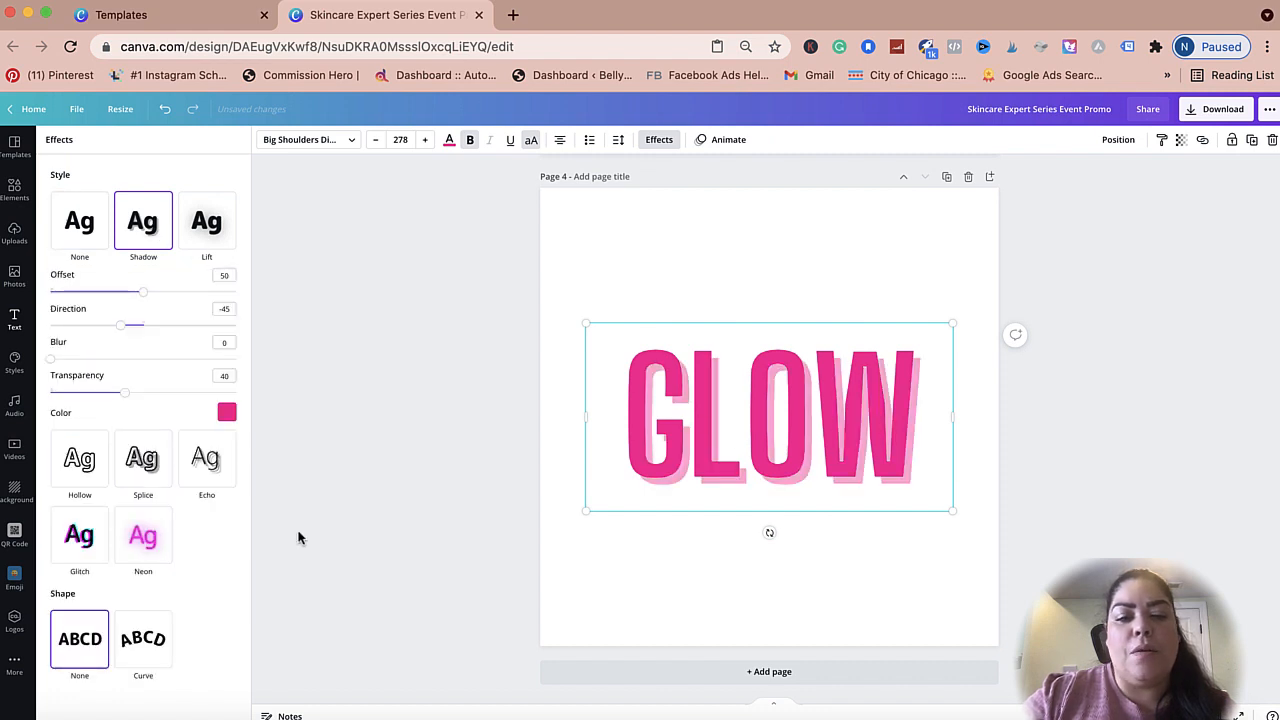
left_click(227, 413)
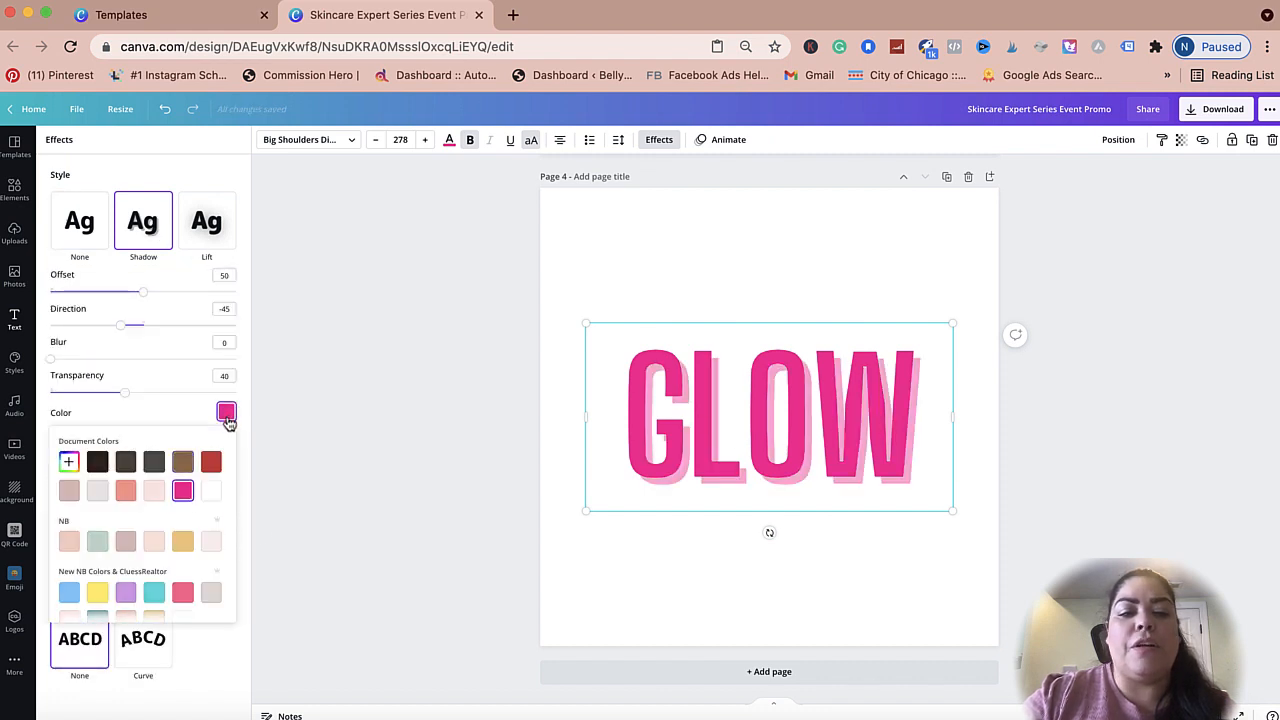
left_click(97, 462)
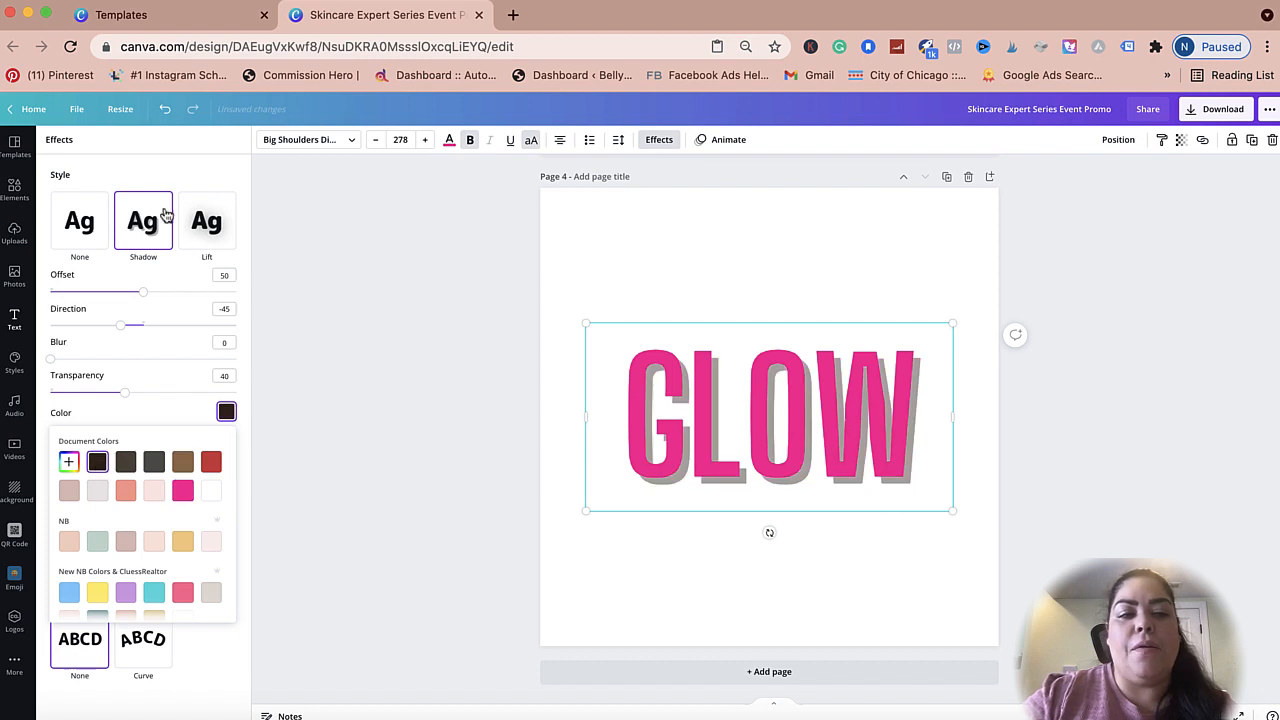
Try the Lift, Hollow, Splice, Echo, Glitch and Neon effects on the GLOW text in turn.
left_click(195, 229)
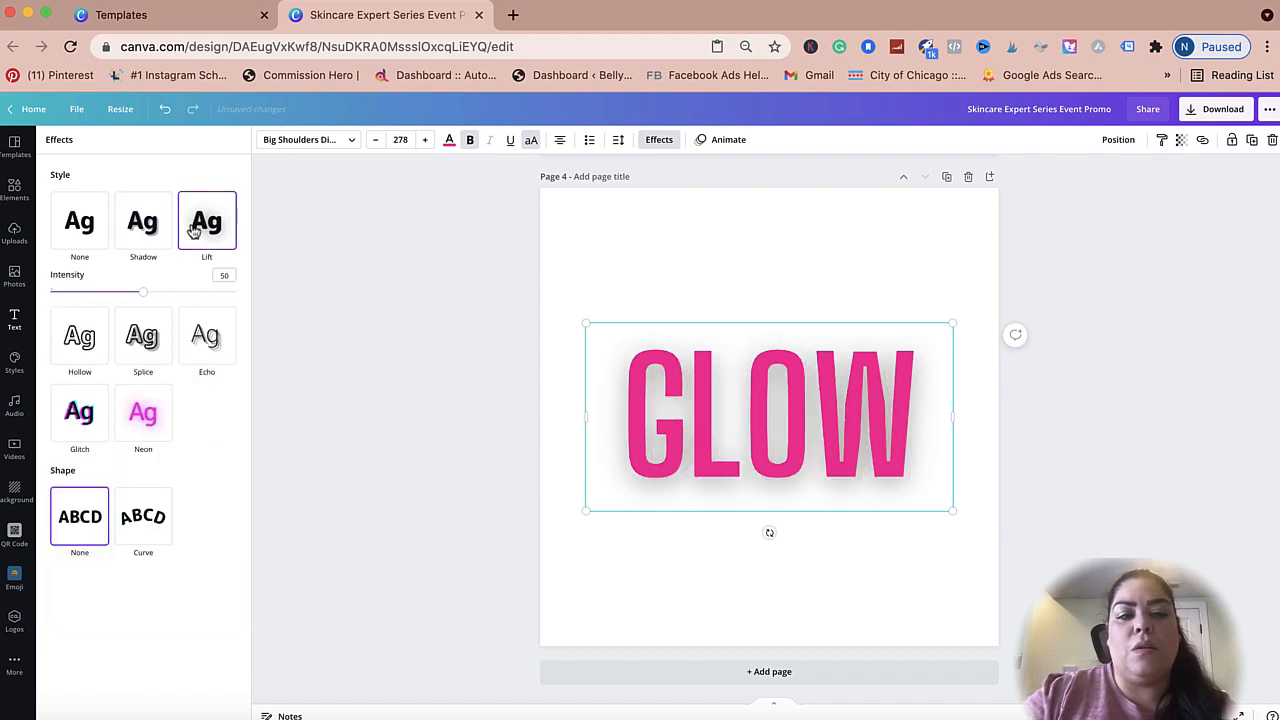
left_click(88, 352)
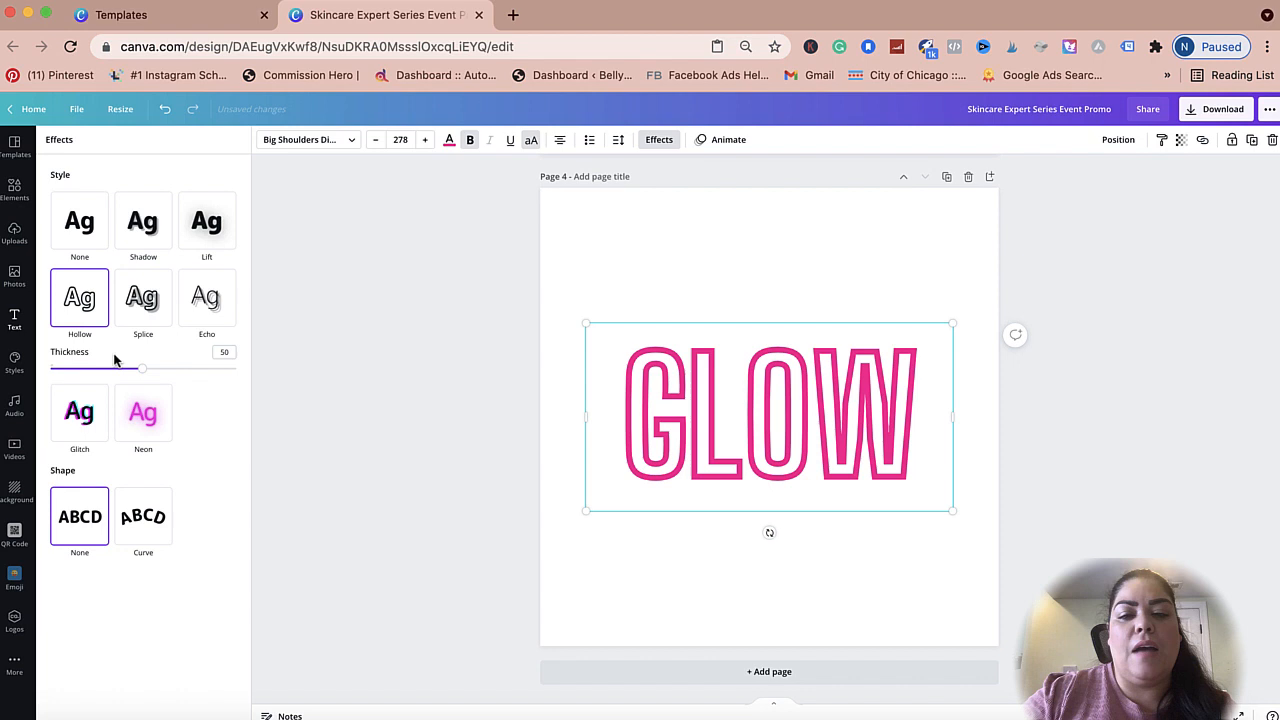
left_click(145, 312)
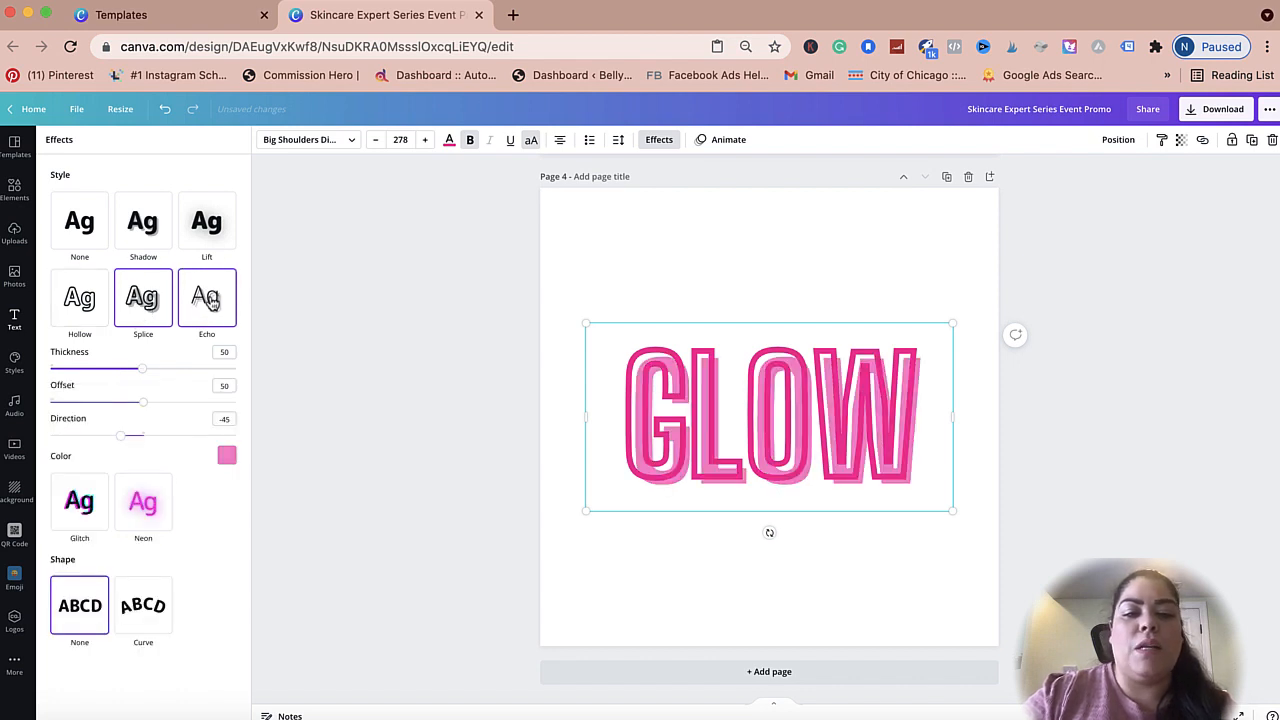
left_click(211, 304)
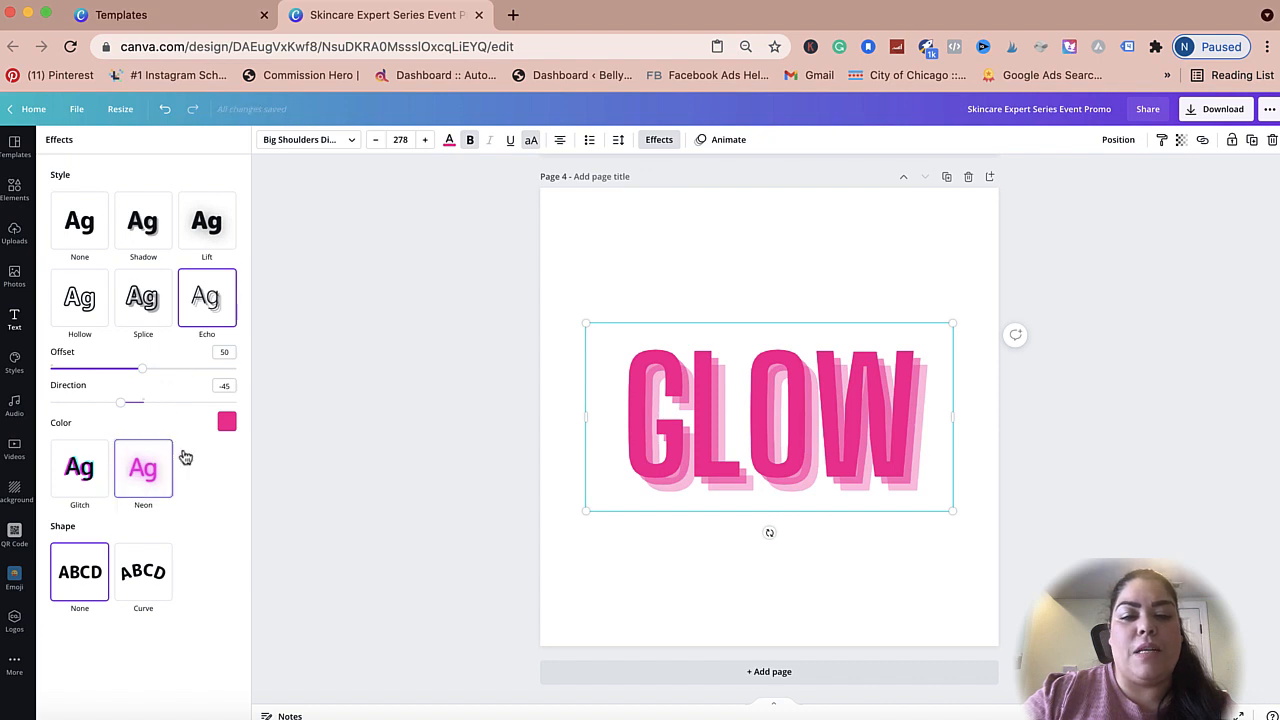
left_click(88, 471)
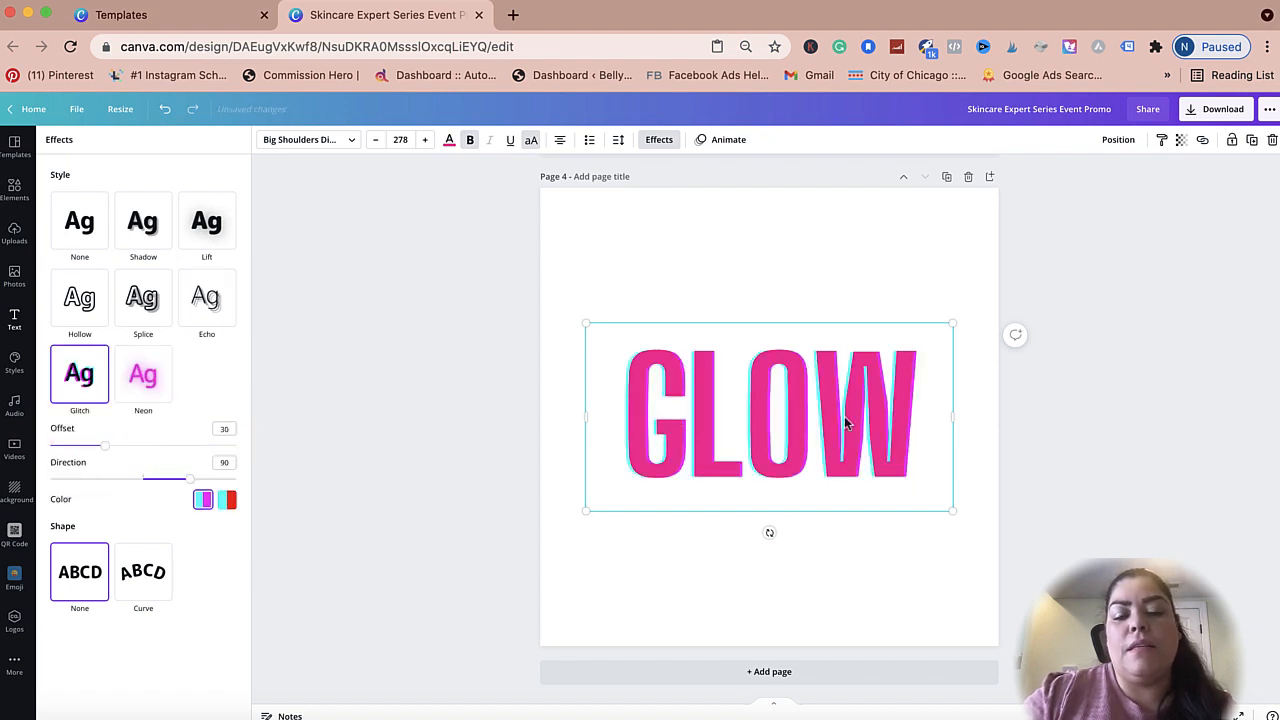
left_click(165, 393)
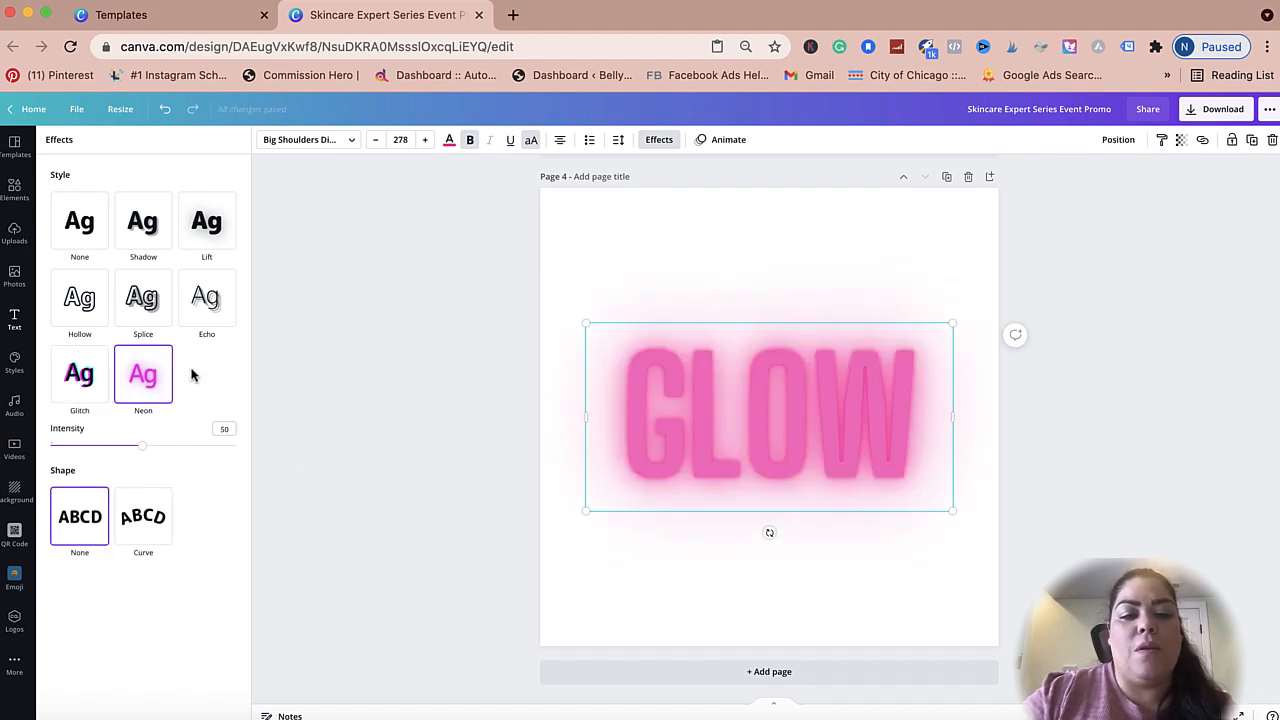
Try the Curve shape on the GLOW text, return it to a straight shape, and set its effect style to None.
left_click(145, 526)
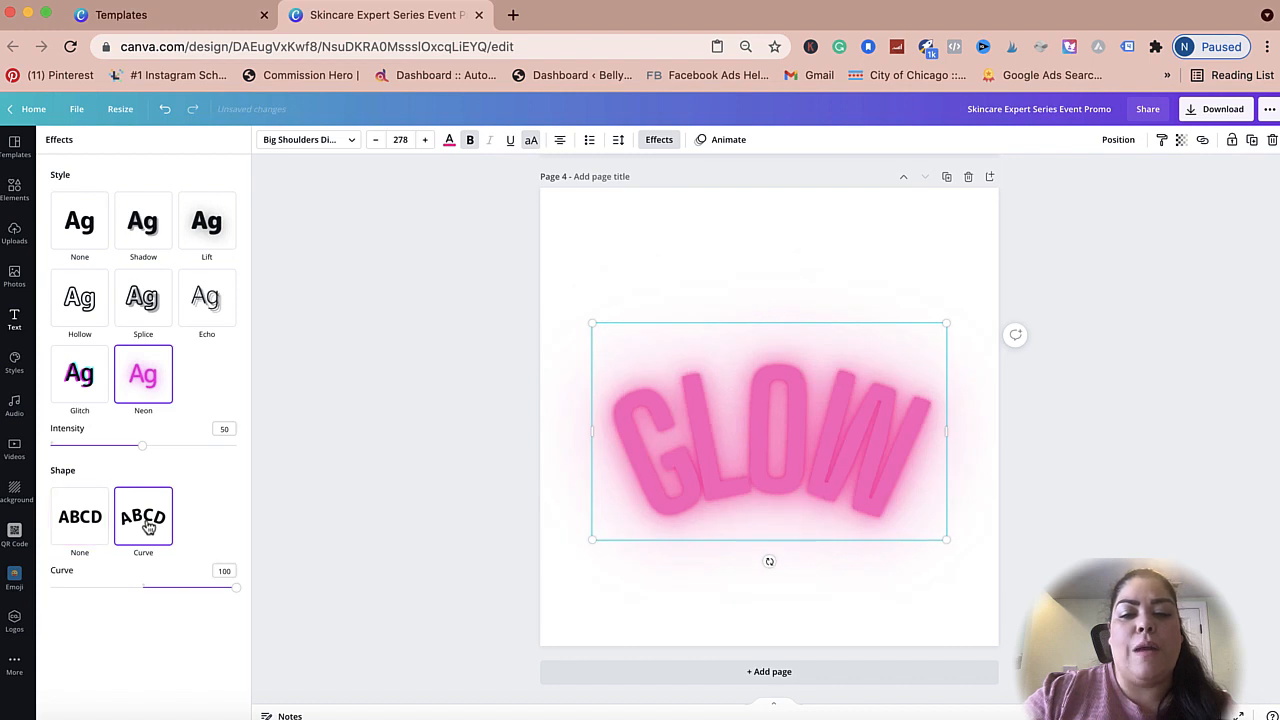
left_click(100, 522)
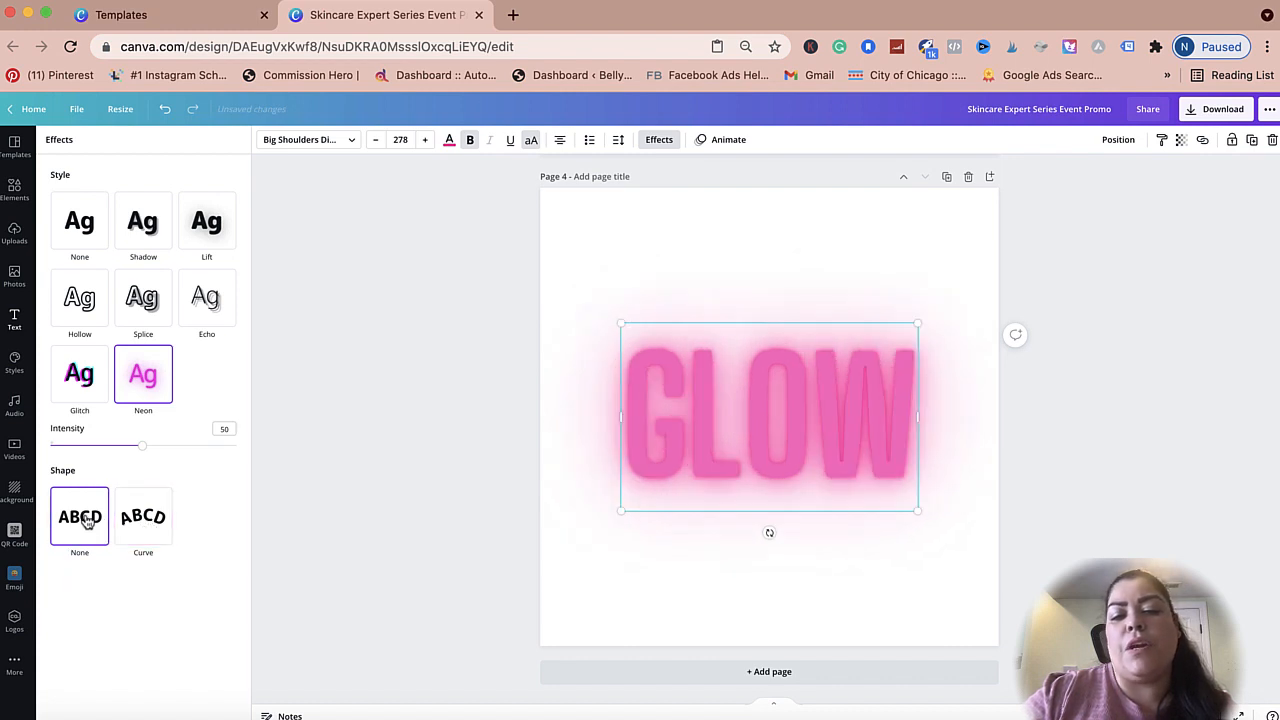
left_click(80, 240)
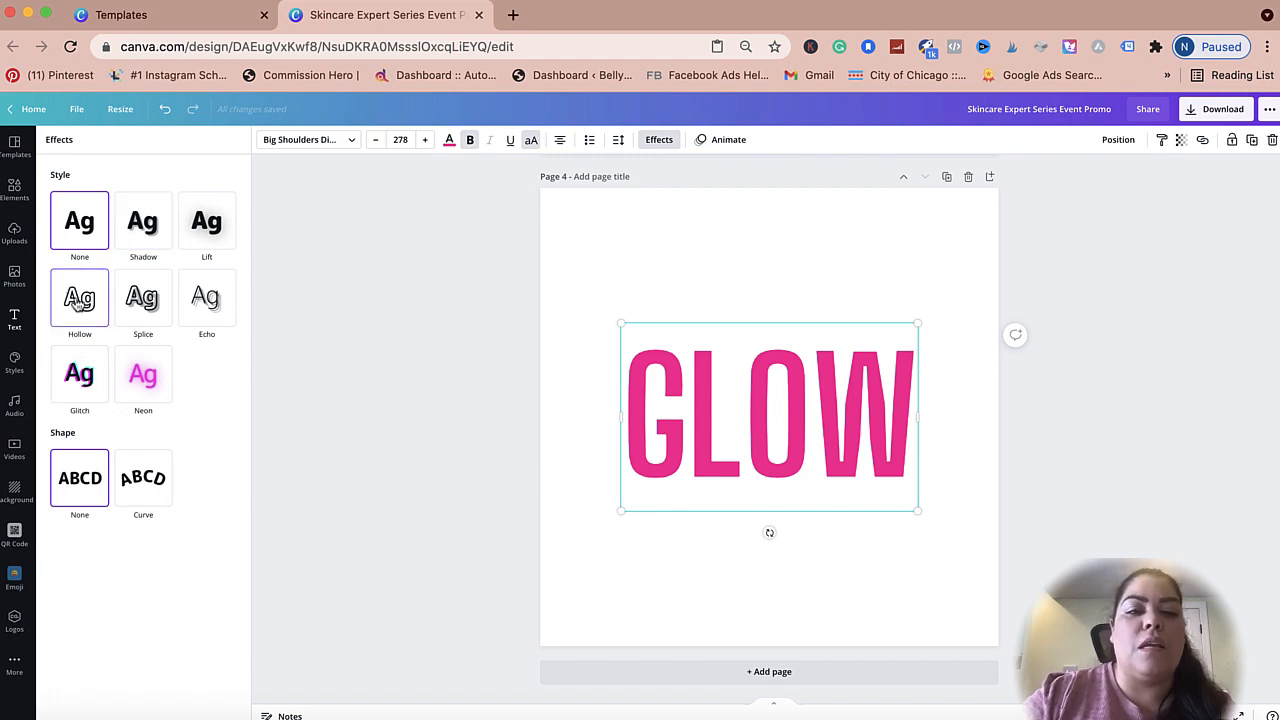
Browse the font and color style presets, and delete the neon GLOW text covering the first page.
left_click(15, 362)
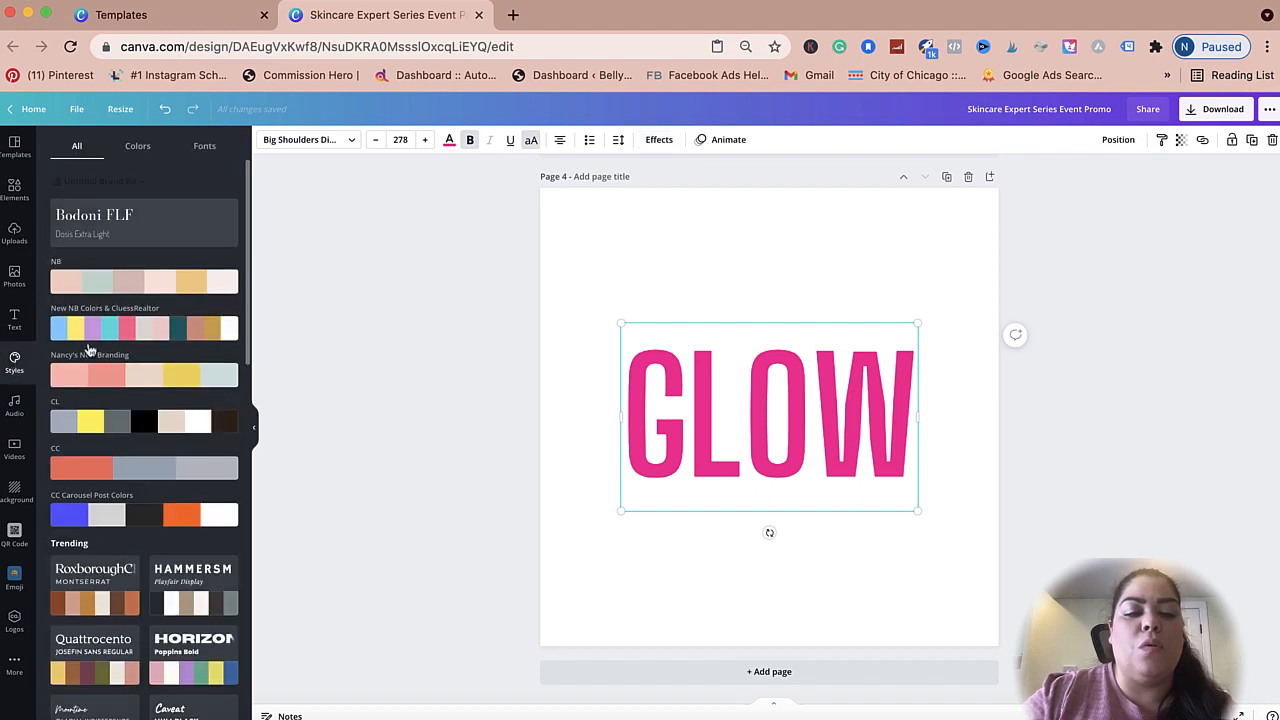
scroll(86, 538, "down", 10)
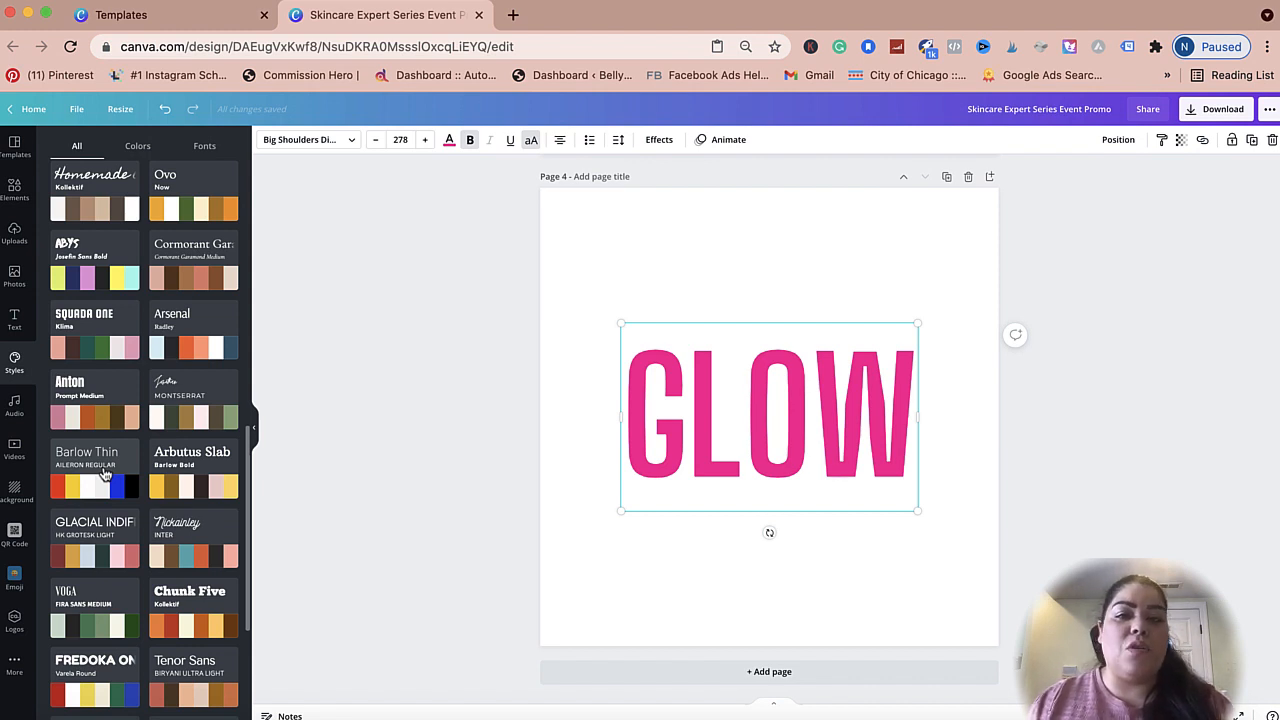
scroll(471, 360, "up", 15)
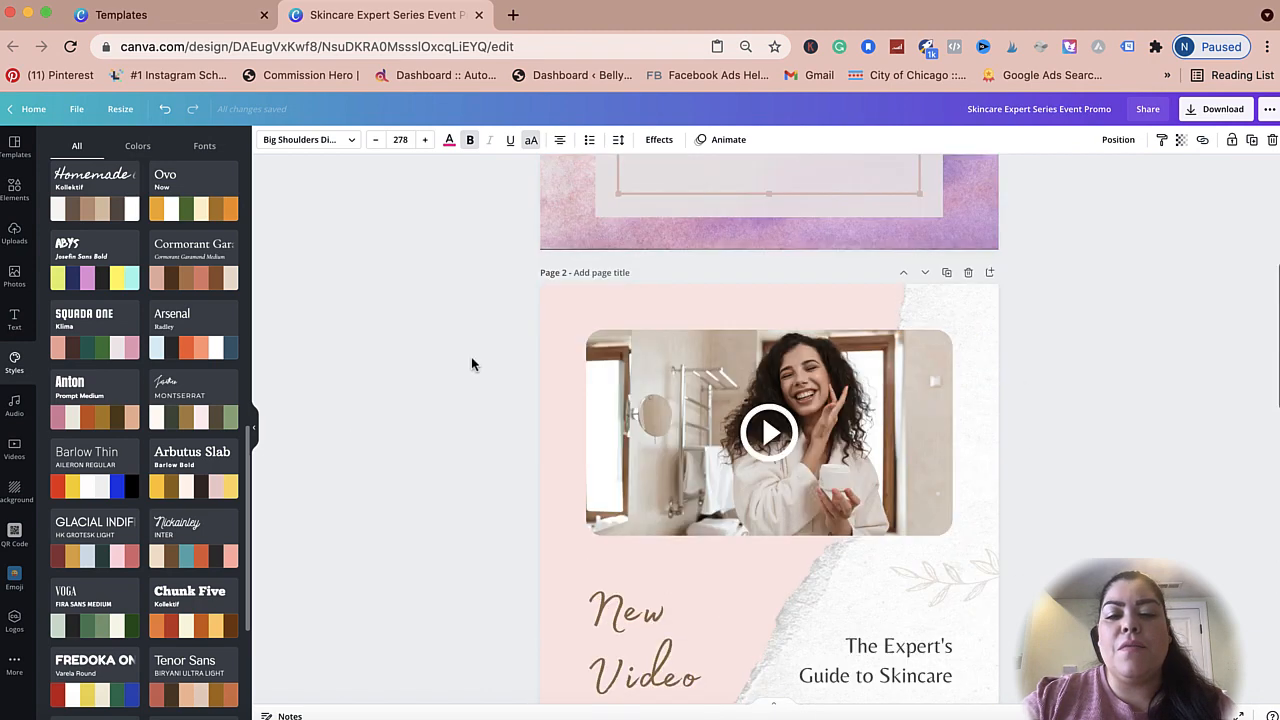
left_click(766, 380)
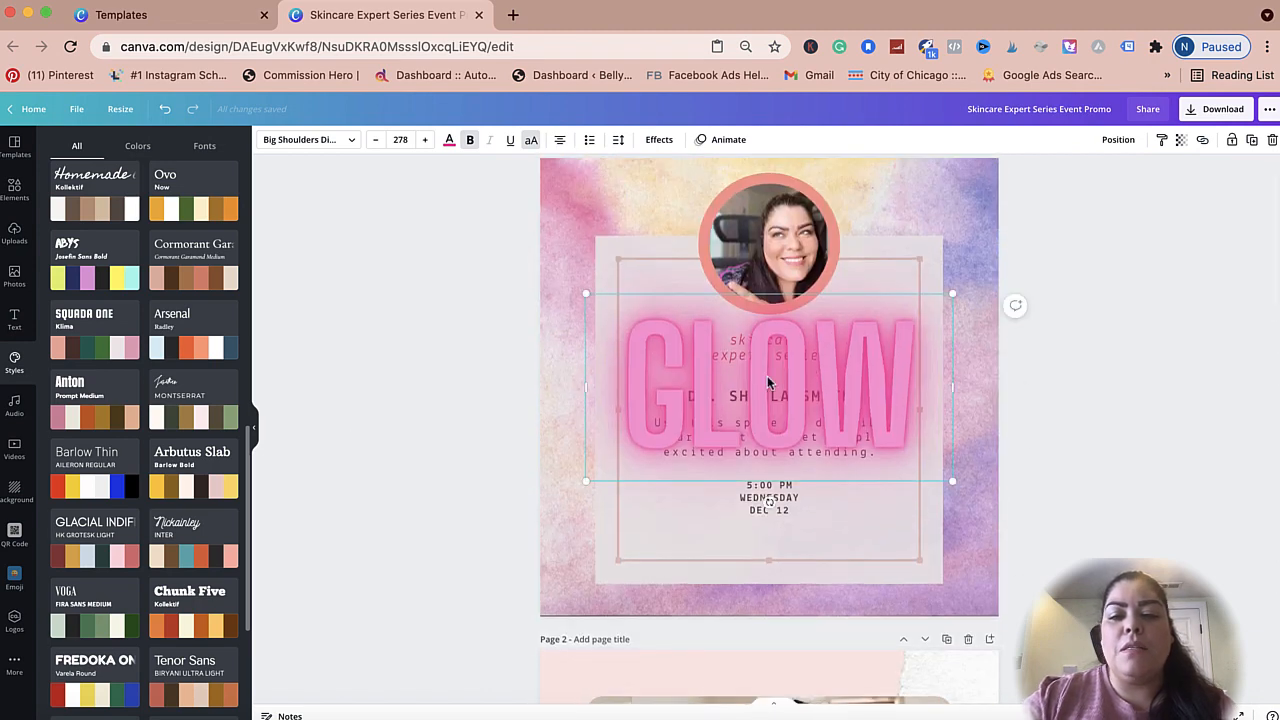
key("Delete")
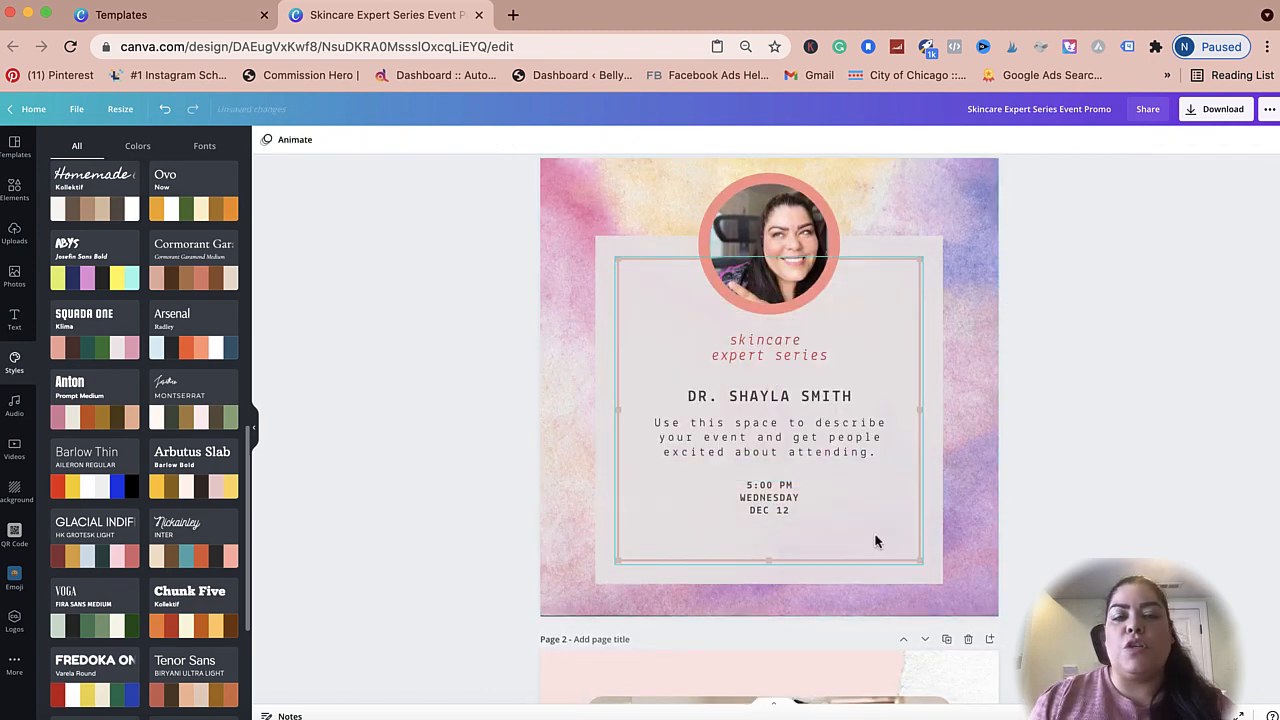
Duplicate page 1, apply the Abys / Josefin Sans Bold style to the copy, and compare it with the original.
scroll(770, 375, "up", 1)
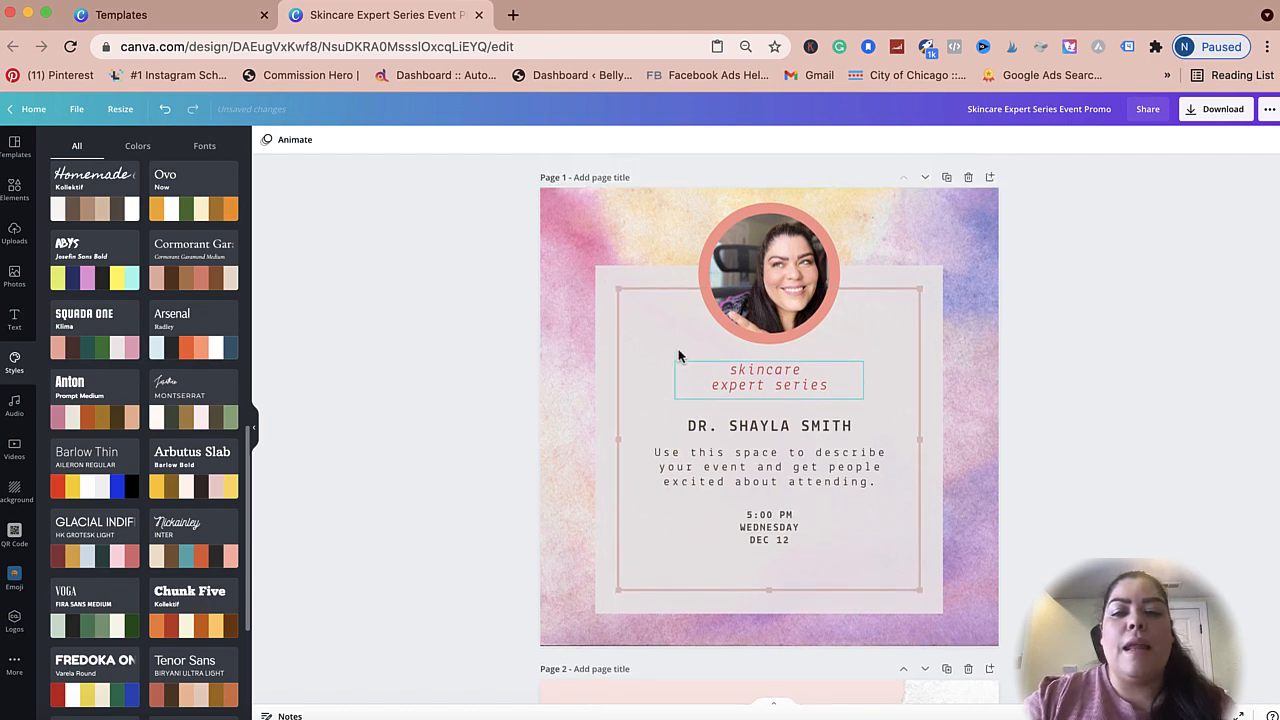
left_click(946, 177)
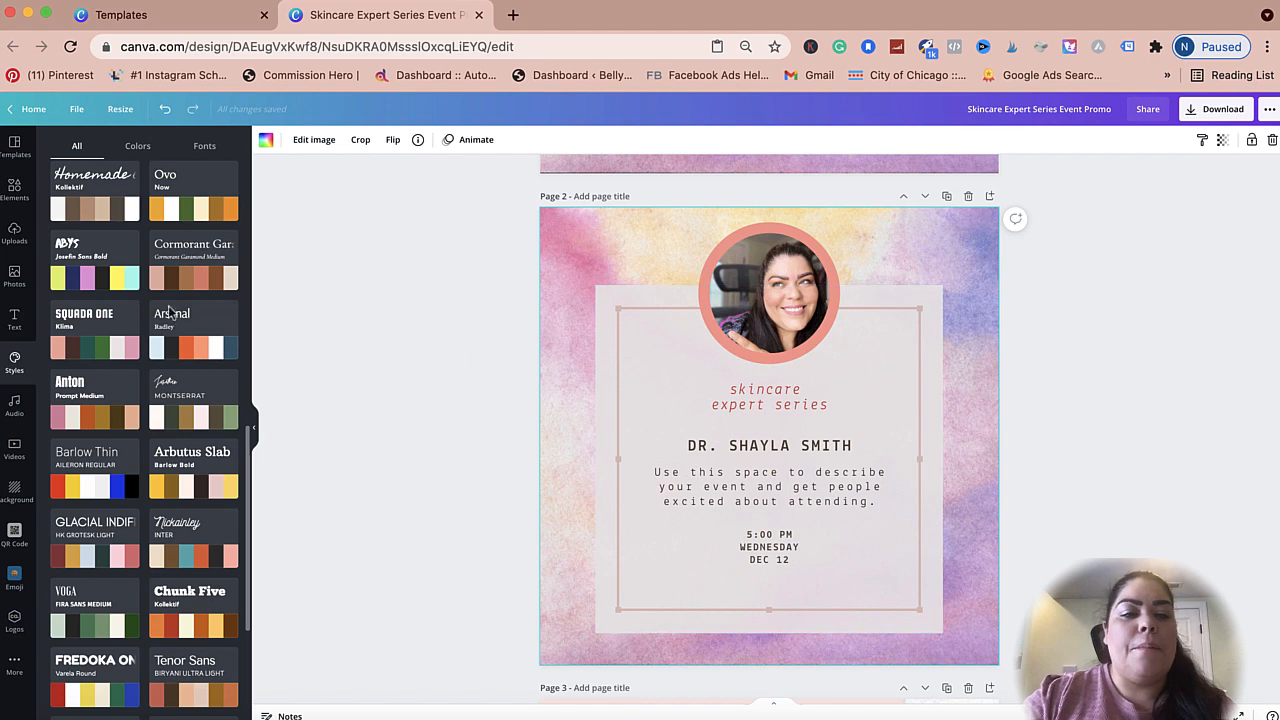
left_click(112, 280)
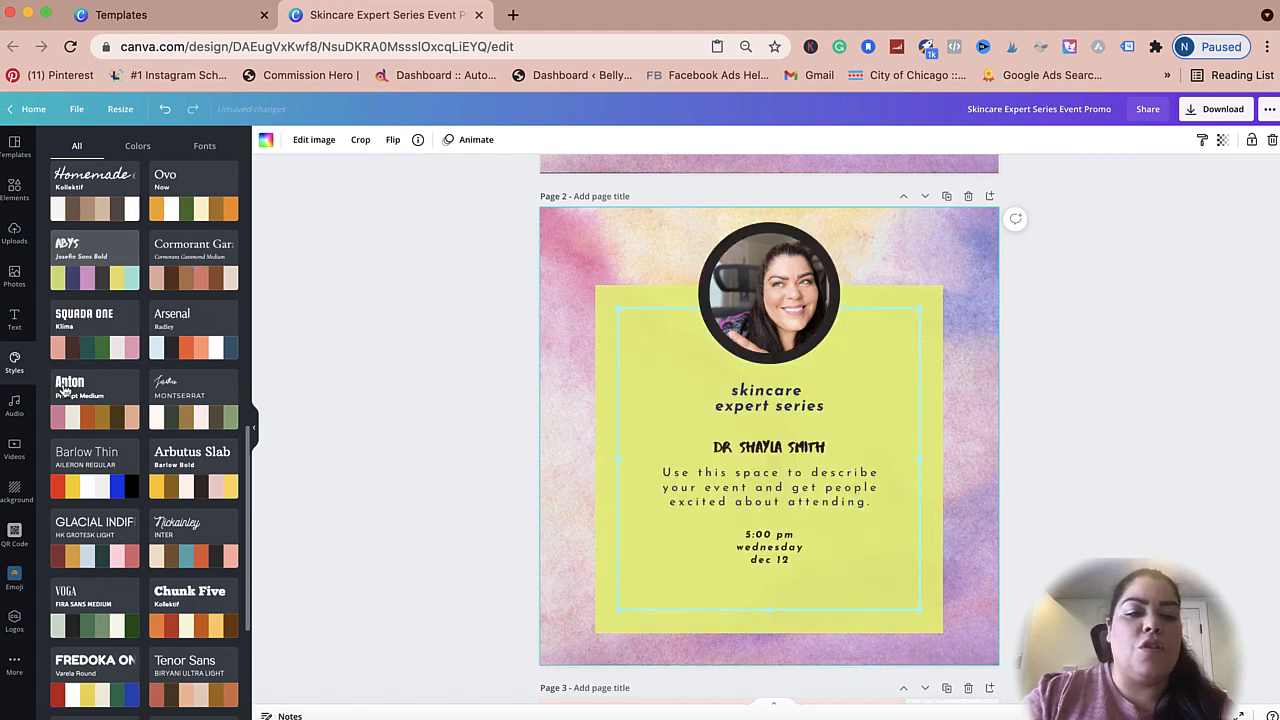
scroll(618, 327, "up", 5)
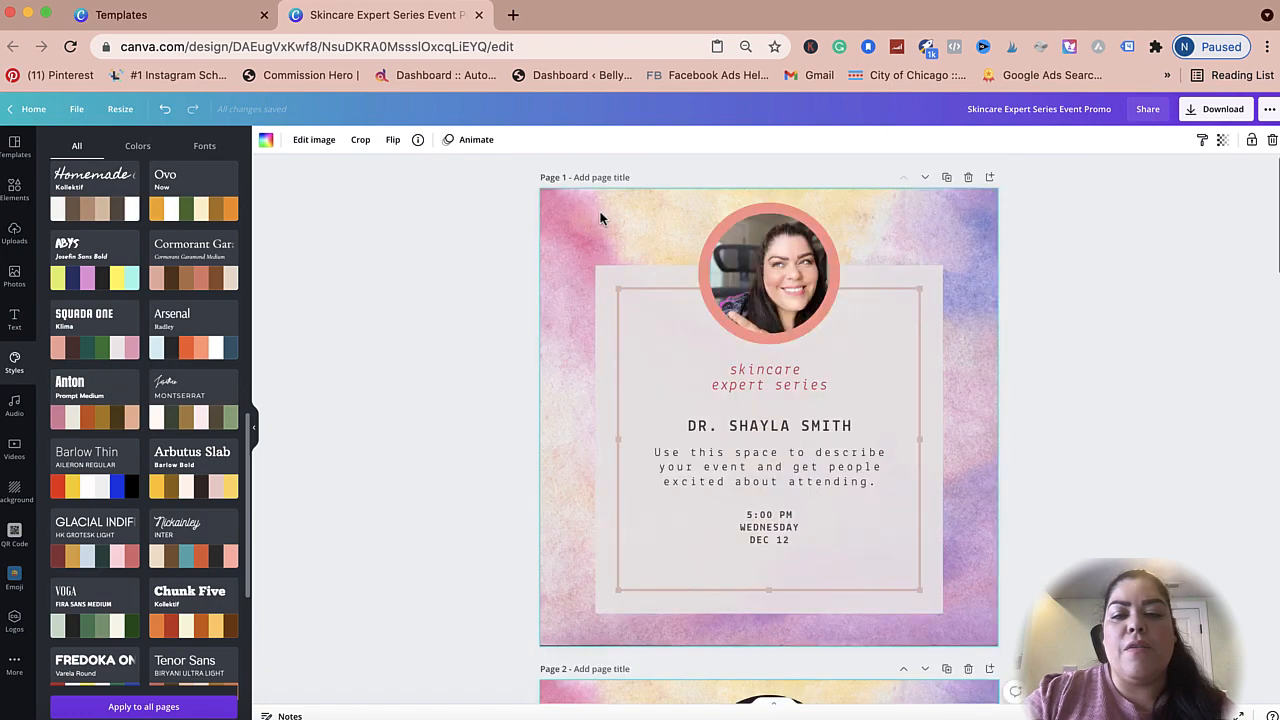
scroll(600, 222, "down", 6)
scroll(623, 340, "up", 5)
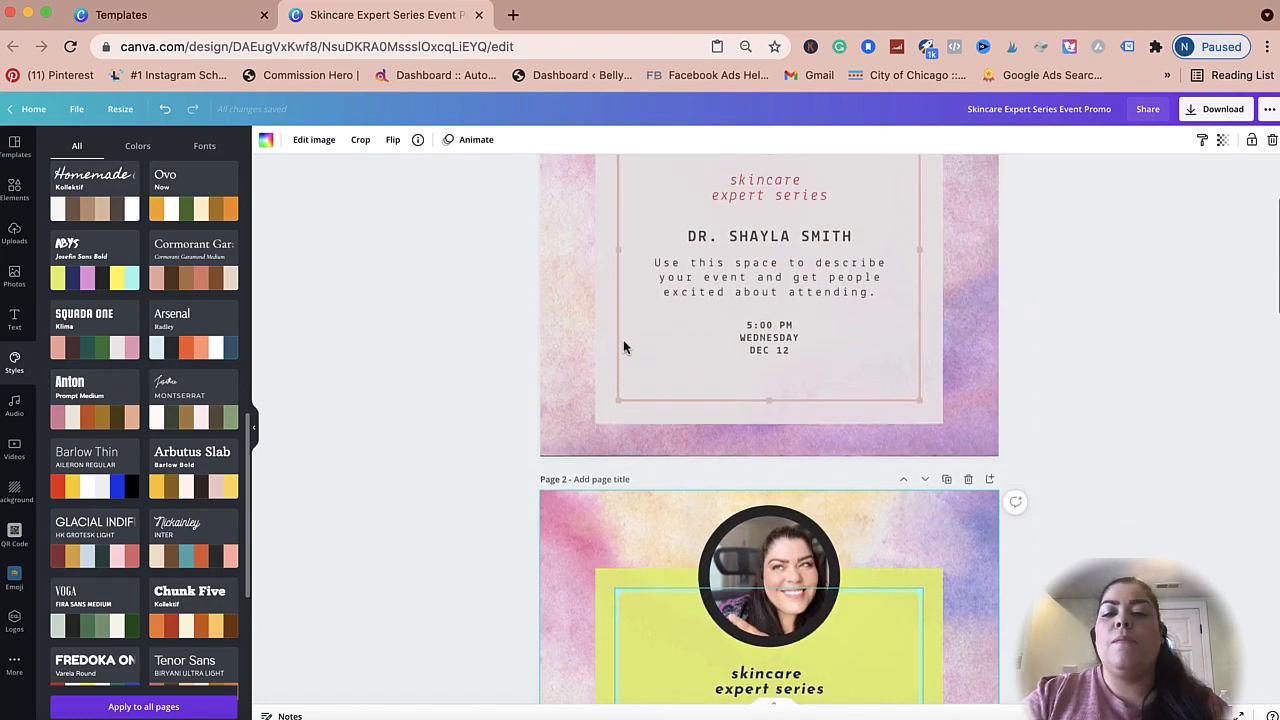
scroll(698, 360, "down", 8)
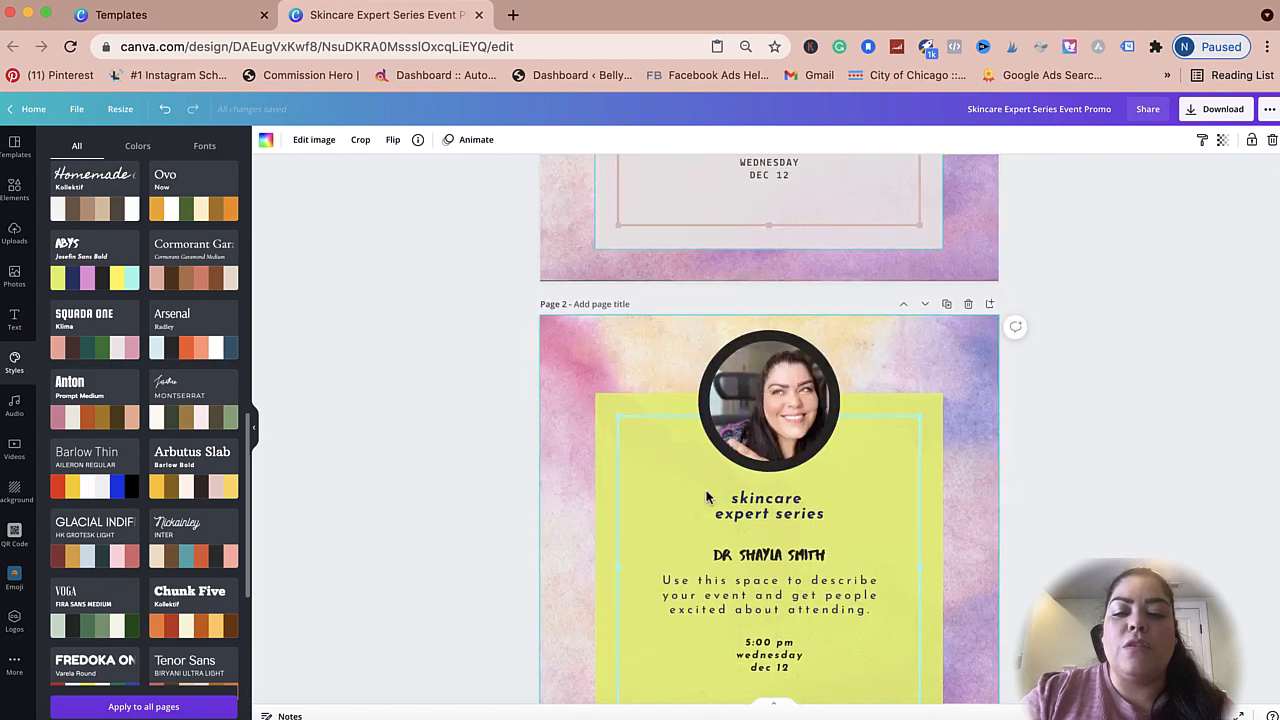
Duplicate the restyled page 2 and apply the Anton / Prompt Medium style to the new copy.
scroll(720, 463, "up", 3)
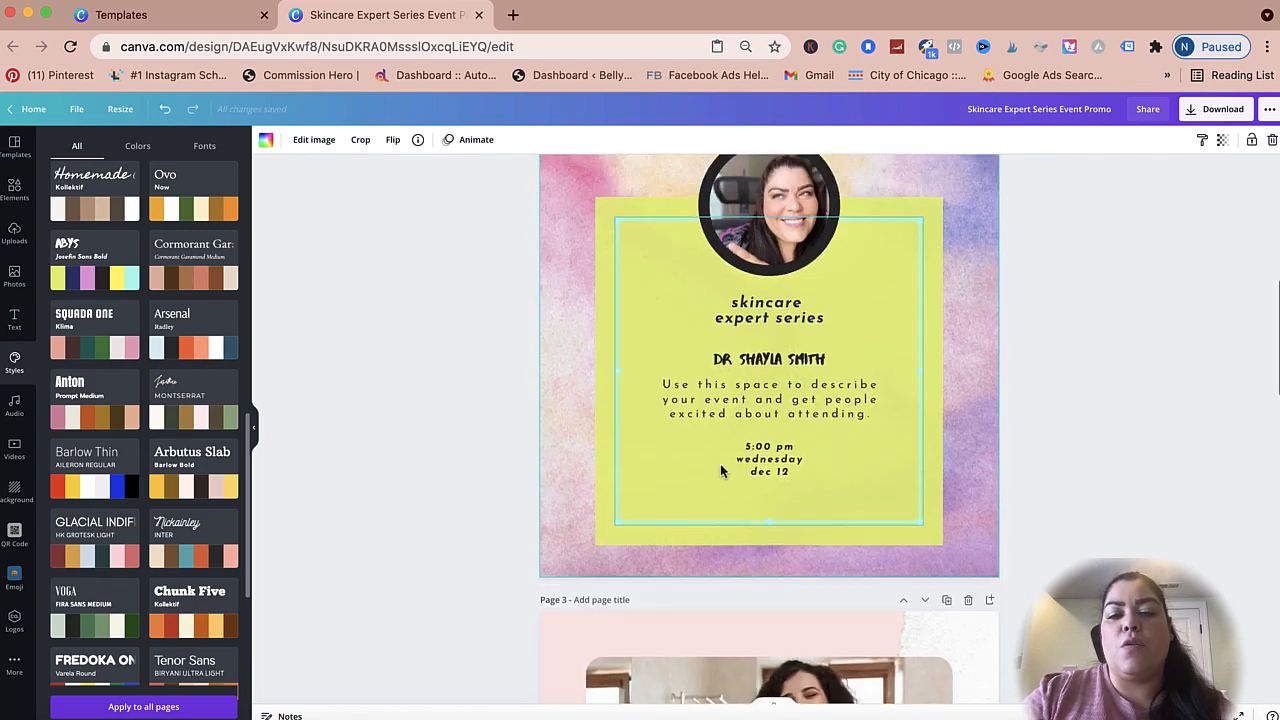
left_click(947, 237)
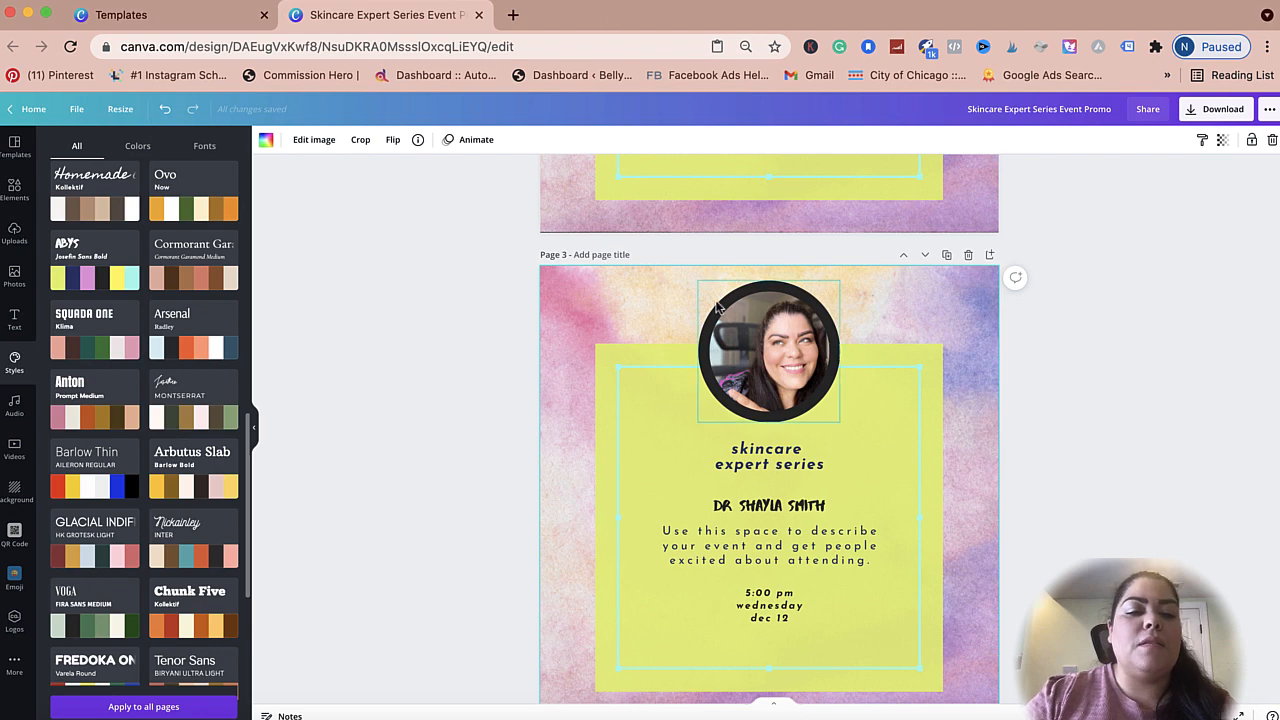
left_click(84, 415)
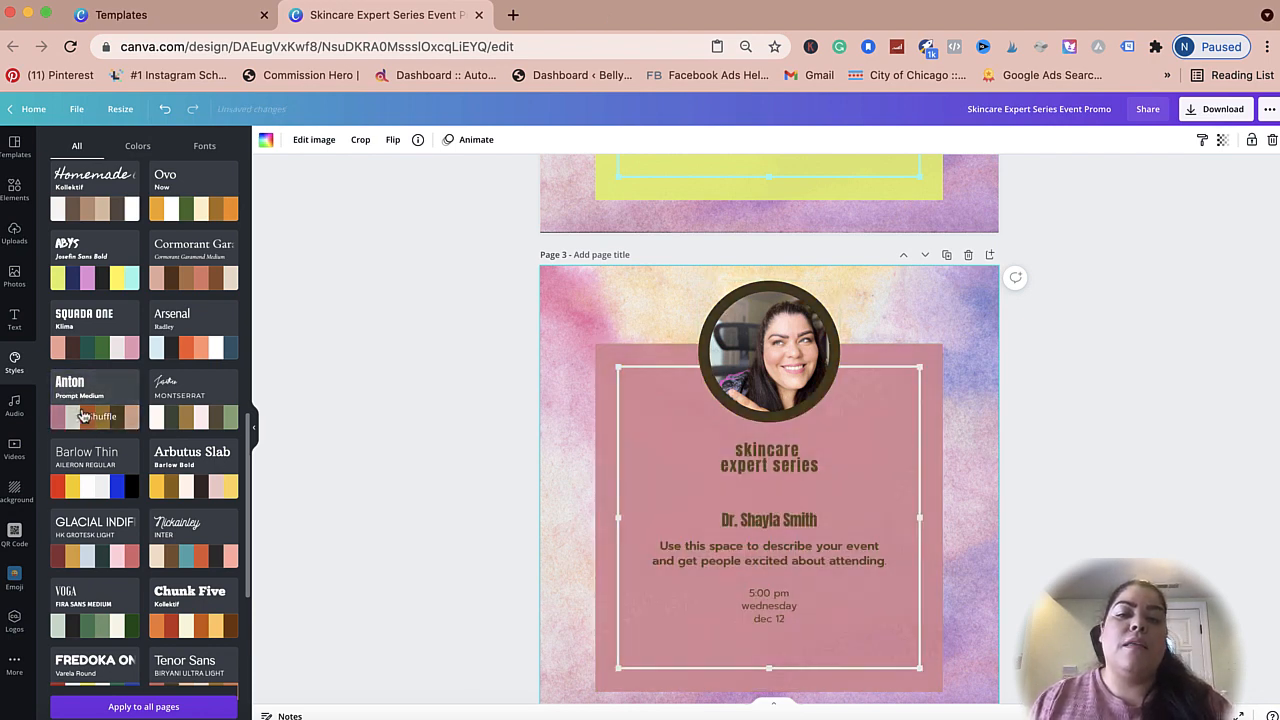
scroll(403, 360, "up", 5)
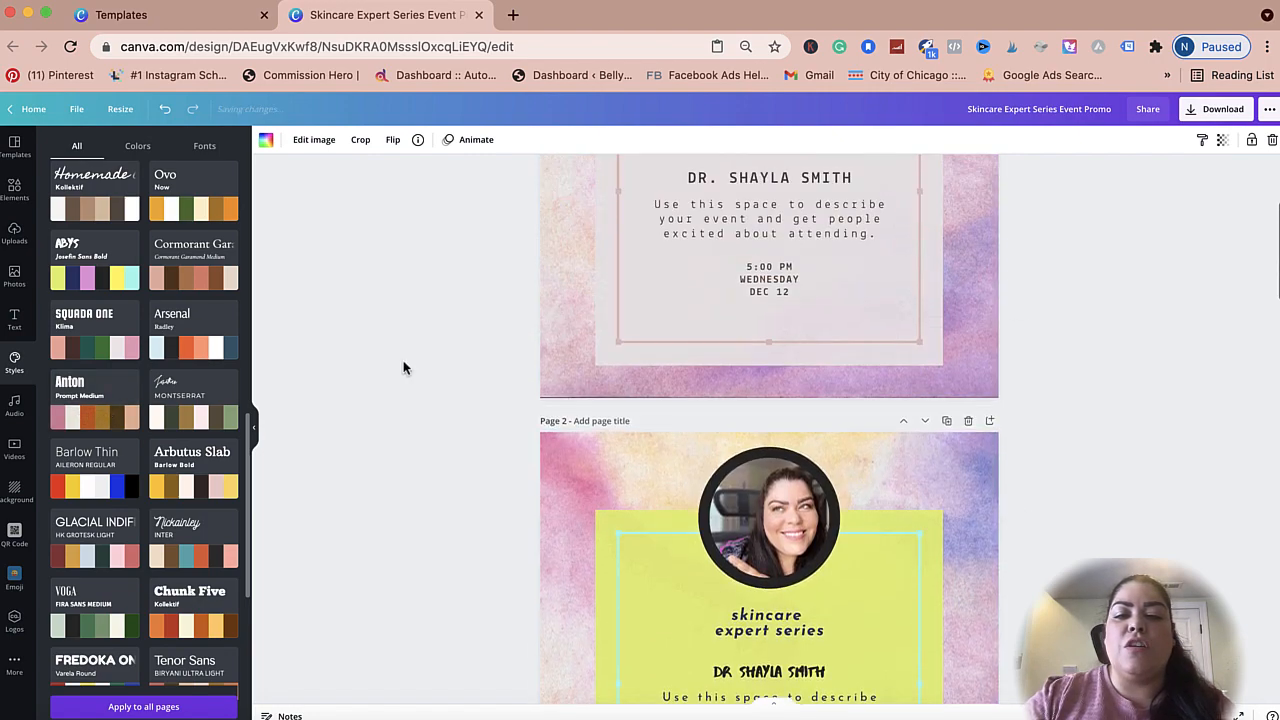
scroll(403, 360, "down", 5)
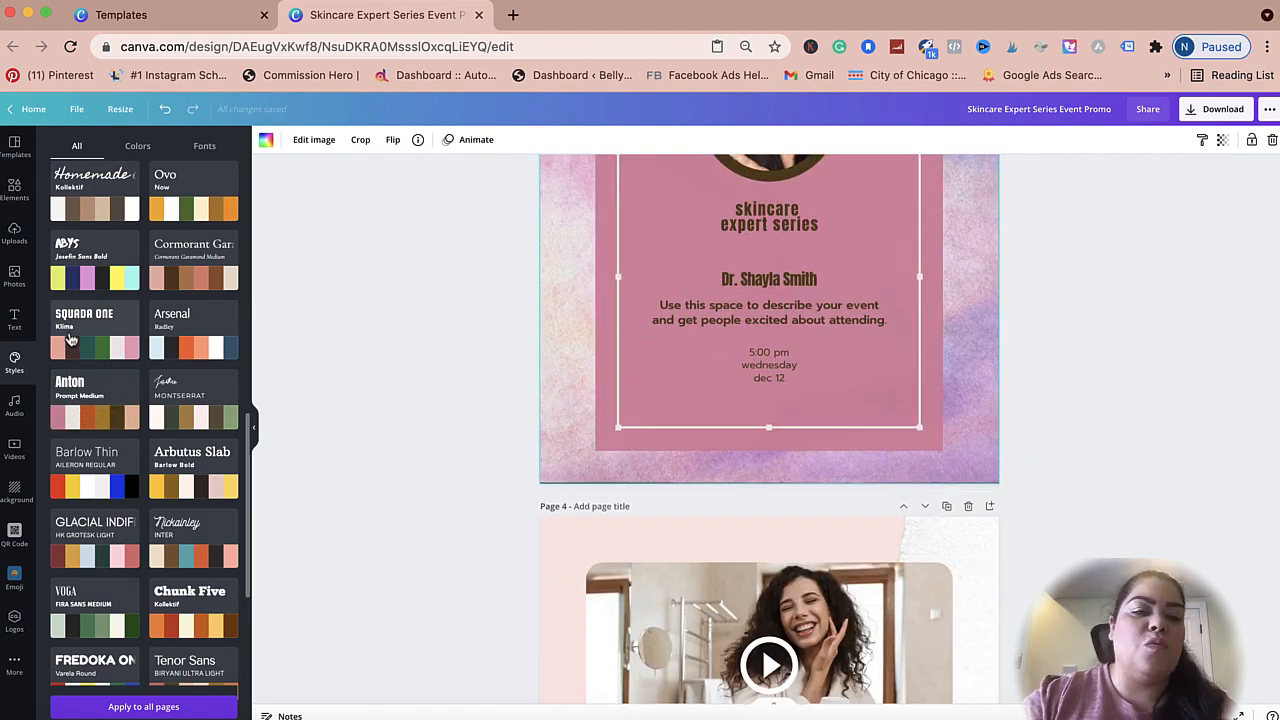
Apply the saved NB brand color palette to page 3.
scroll(71, 340, "down", 5)
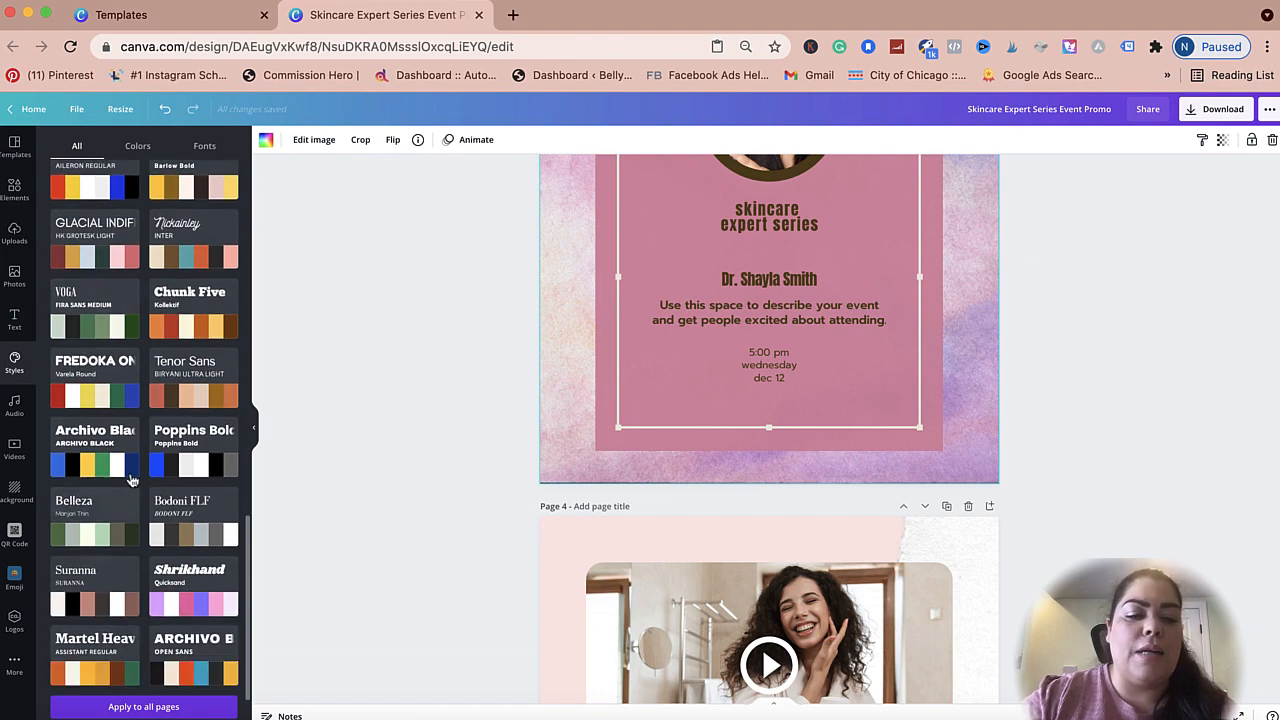
scroll(130, 480, "up", 10)
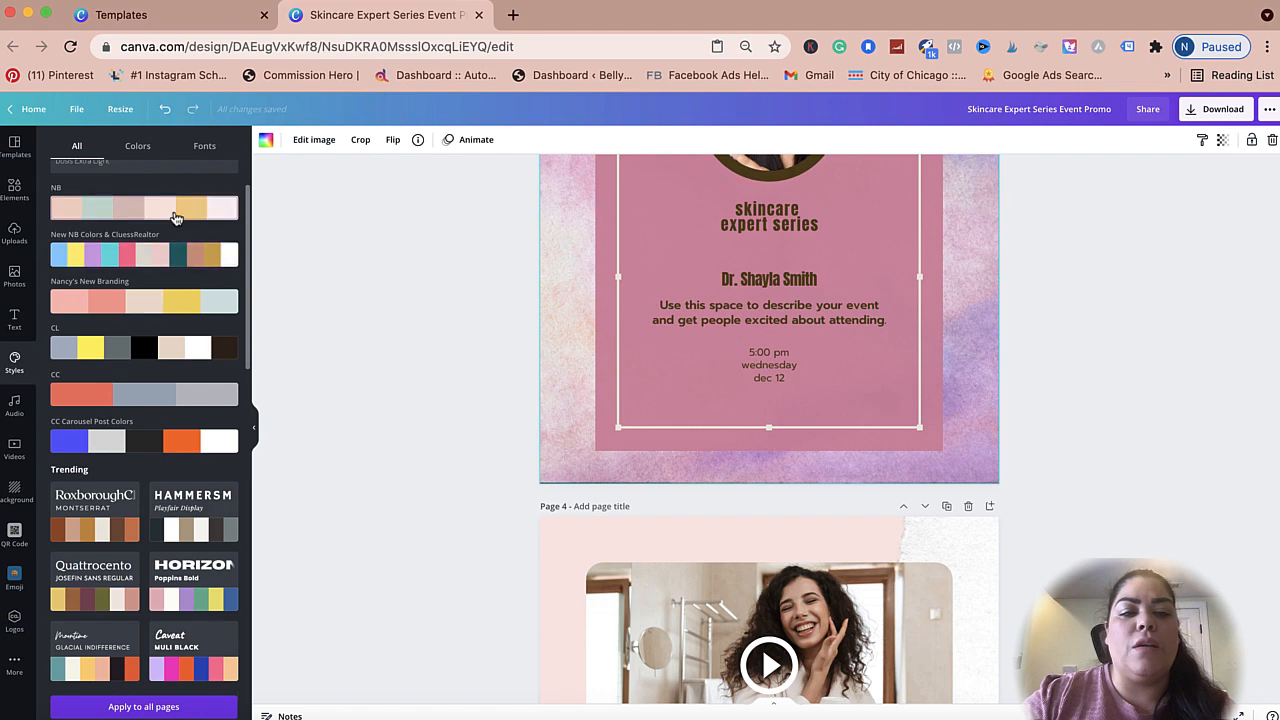
scroll(469, 331, "up", 3)
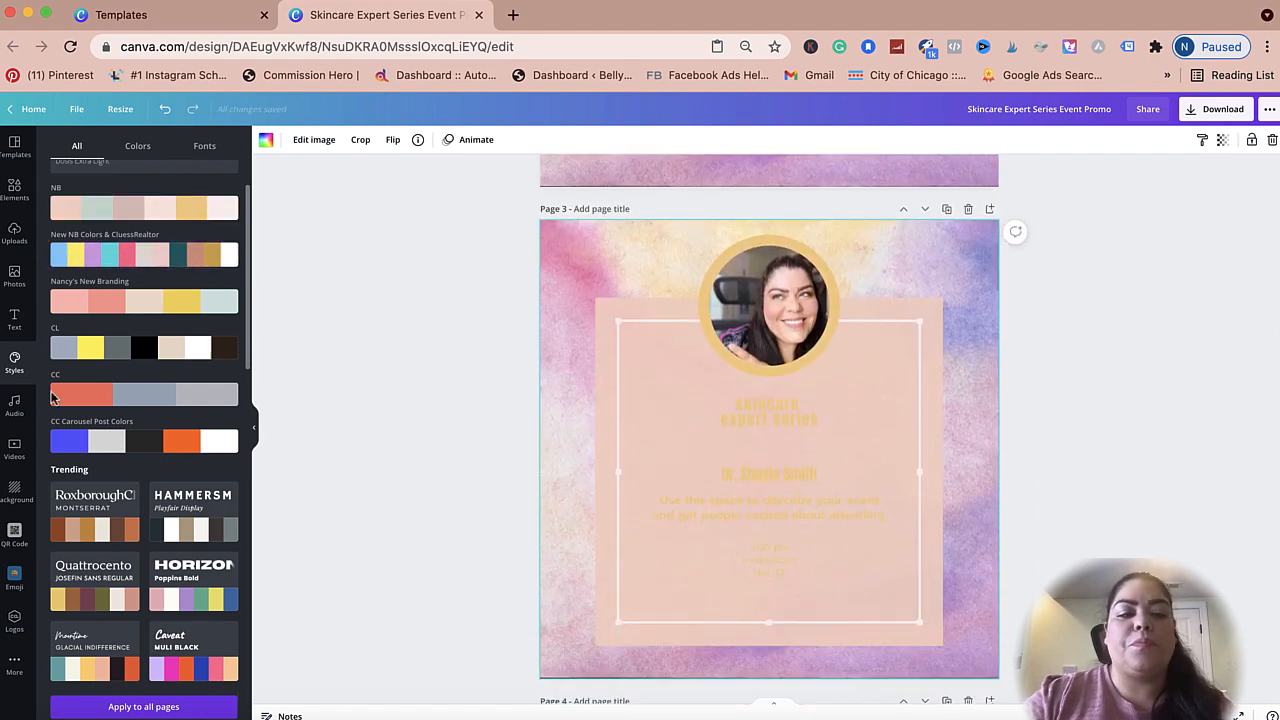
Examine the audio library and its vocals and price filter options.
left_click(14, 407)
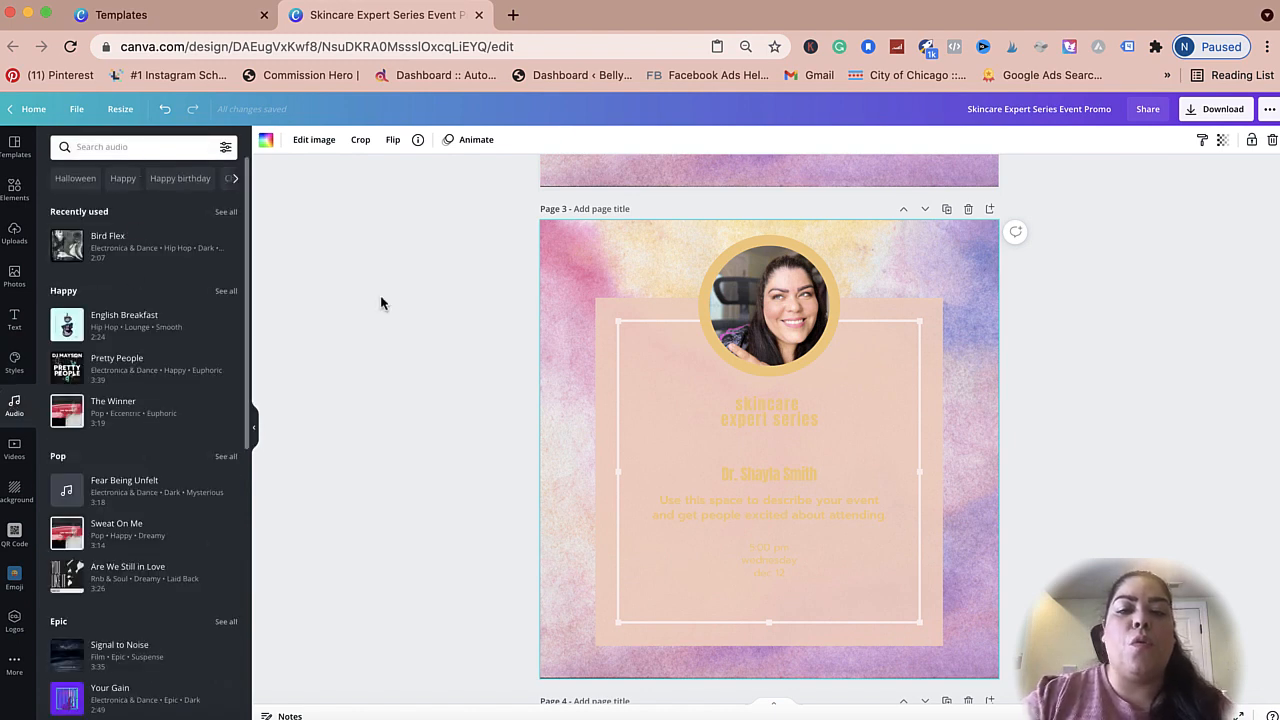
scroll(380, 295, "up", 10)
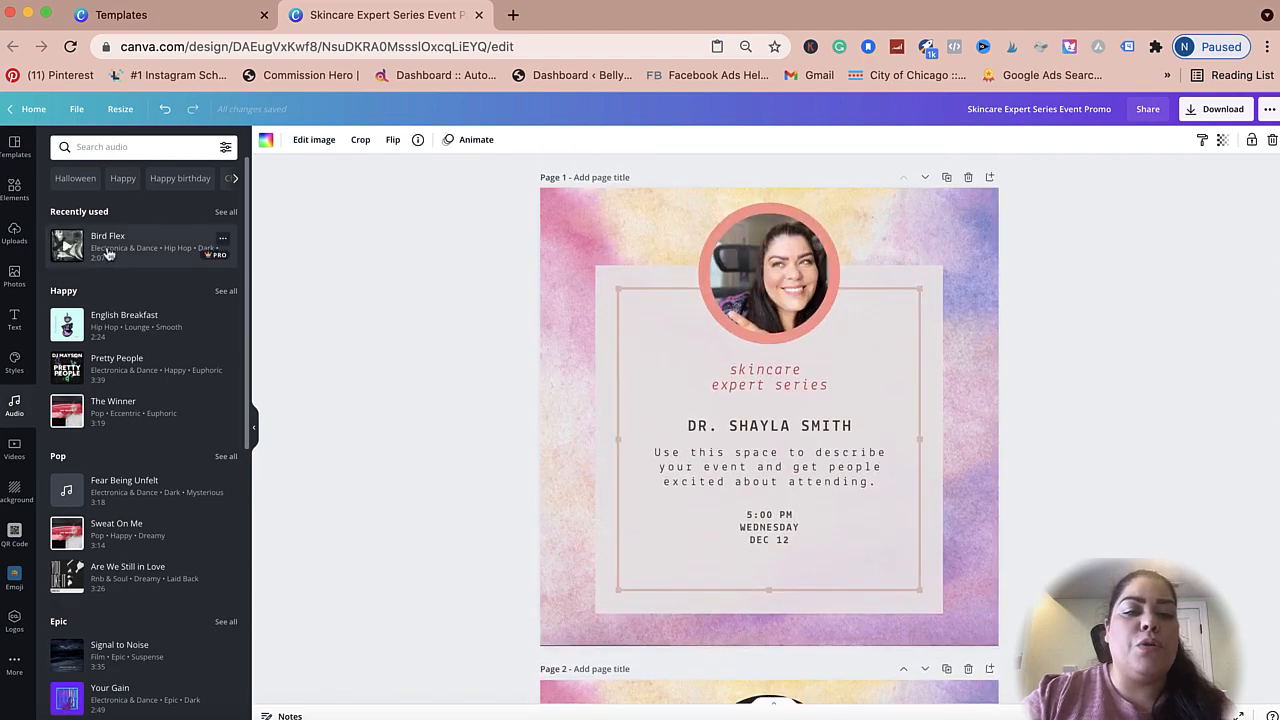
left_click(225, 149)
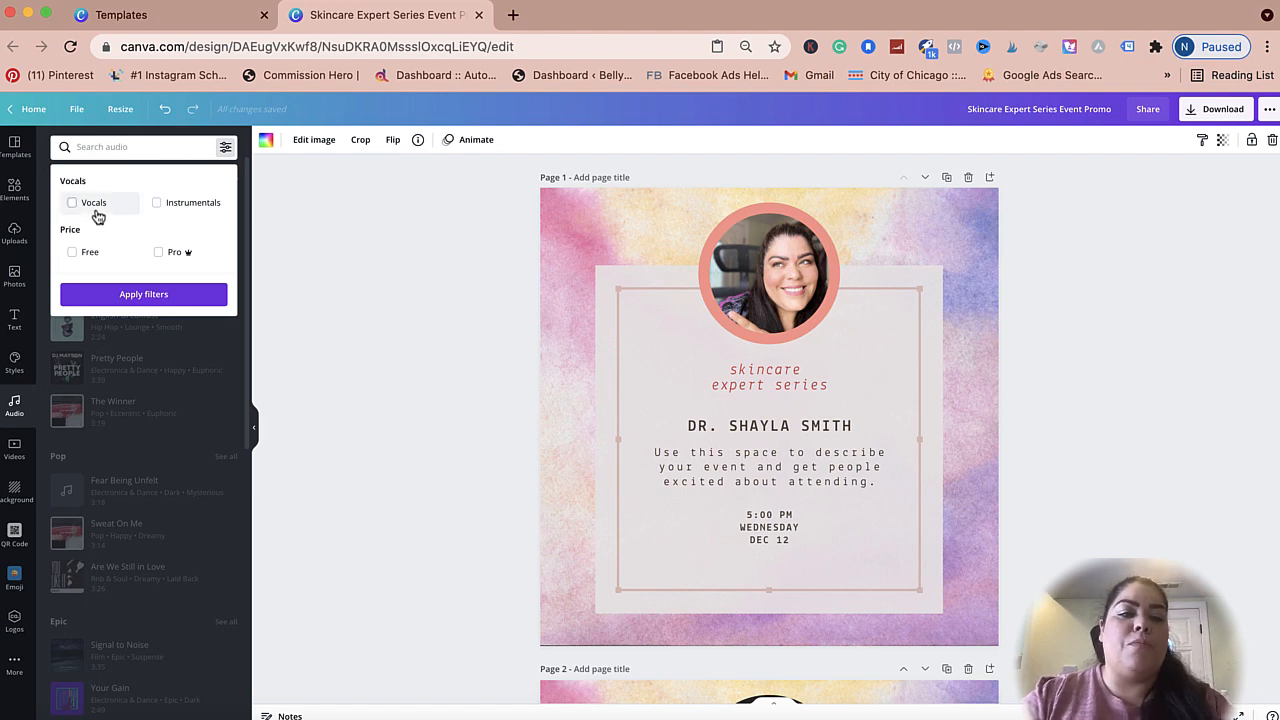
left_click(312, 281)
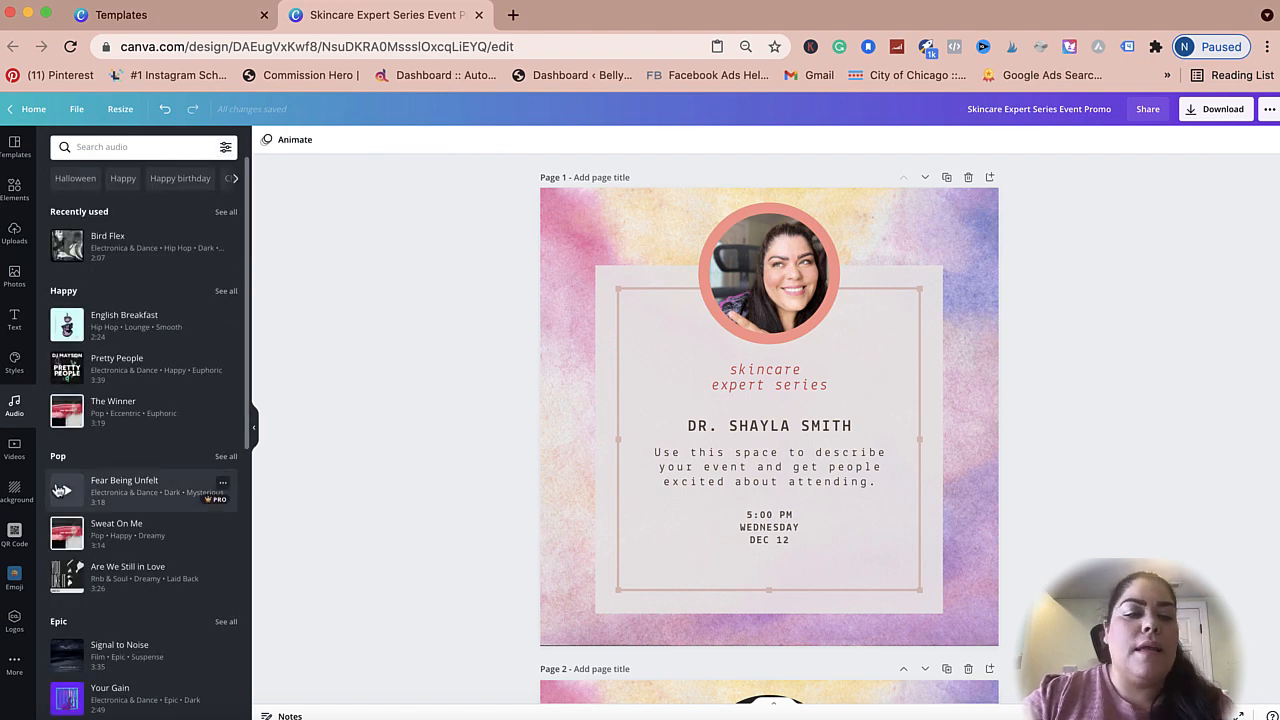
Replace the GLOW text on page 6 with the recently used 10-second video of hundred-dollar bills.
left_click(14, 450)
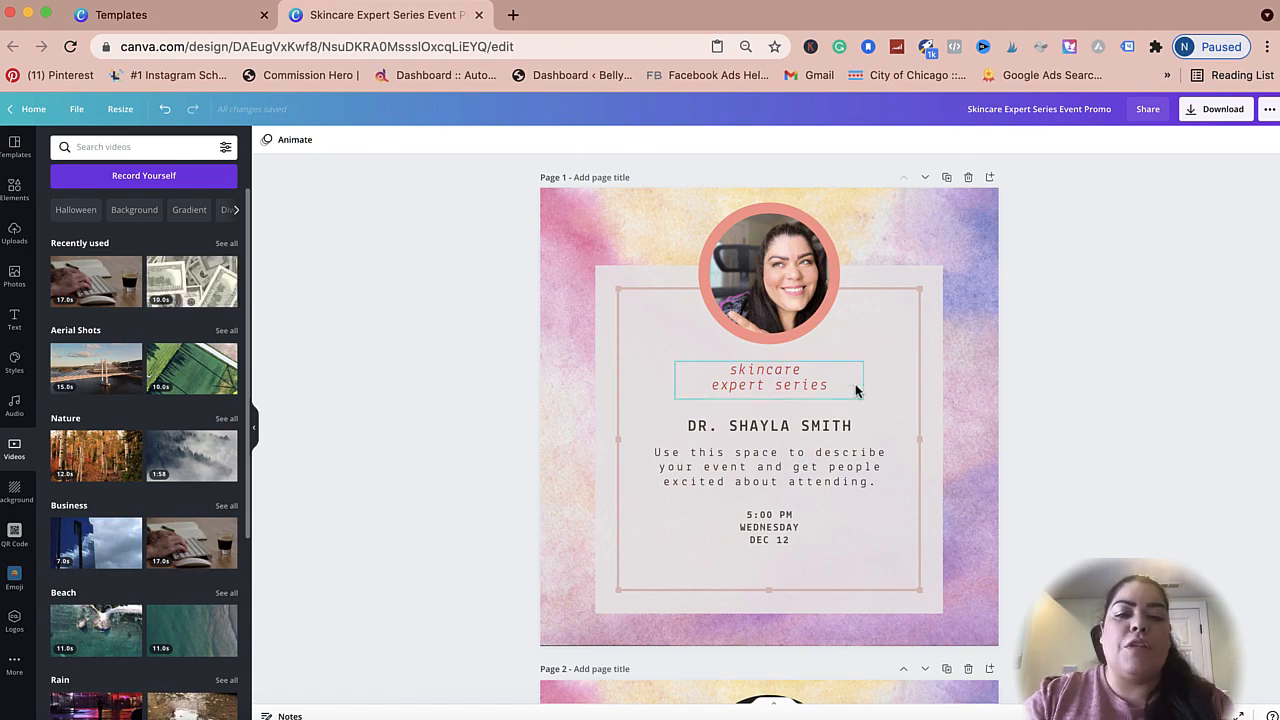
scroll(873, 484, "down", 15)
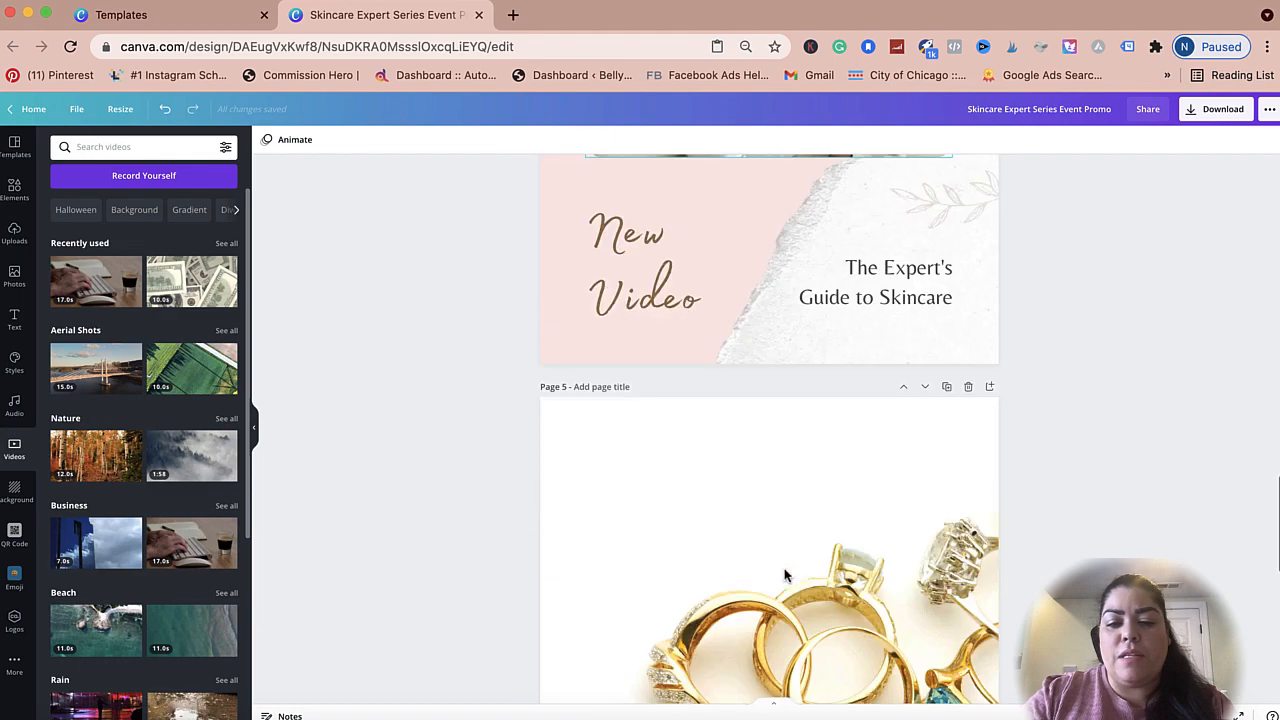
scroll(762, 575, "down", 5)
left_click(792, 440)
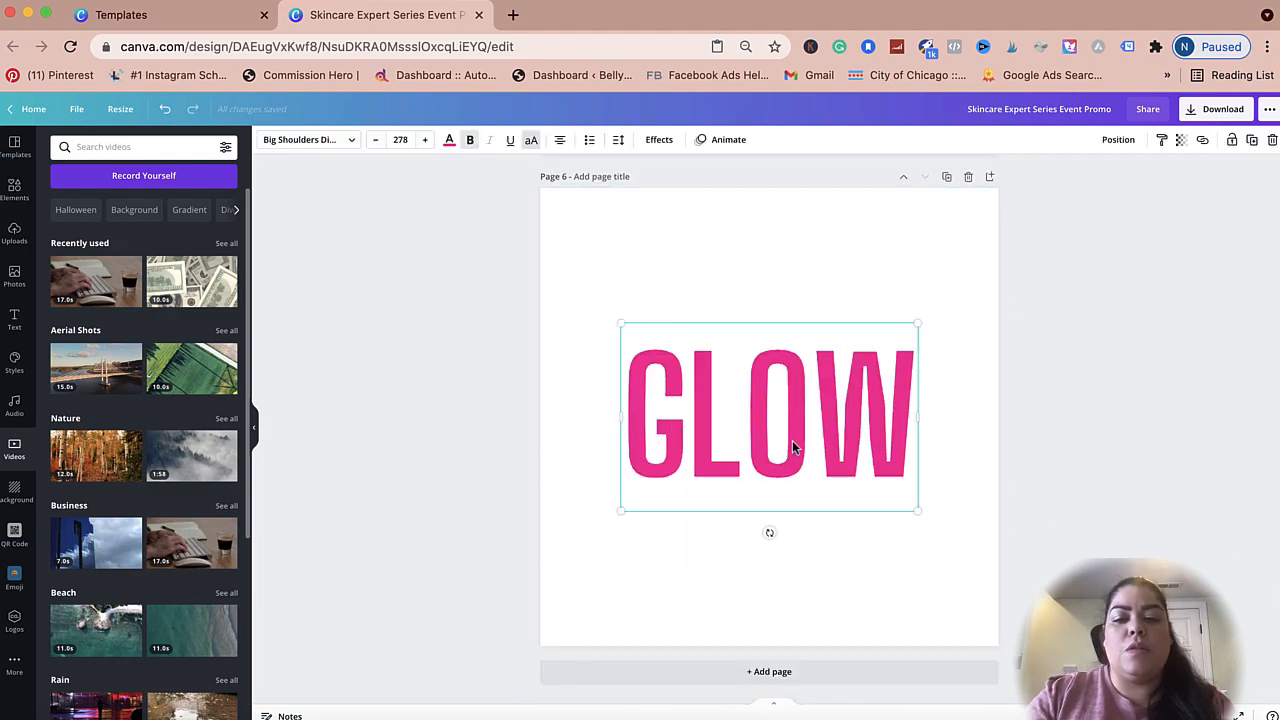
key("Delete")
left_click(185, 283)
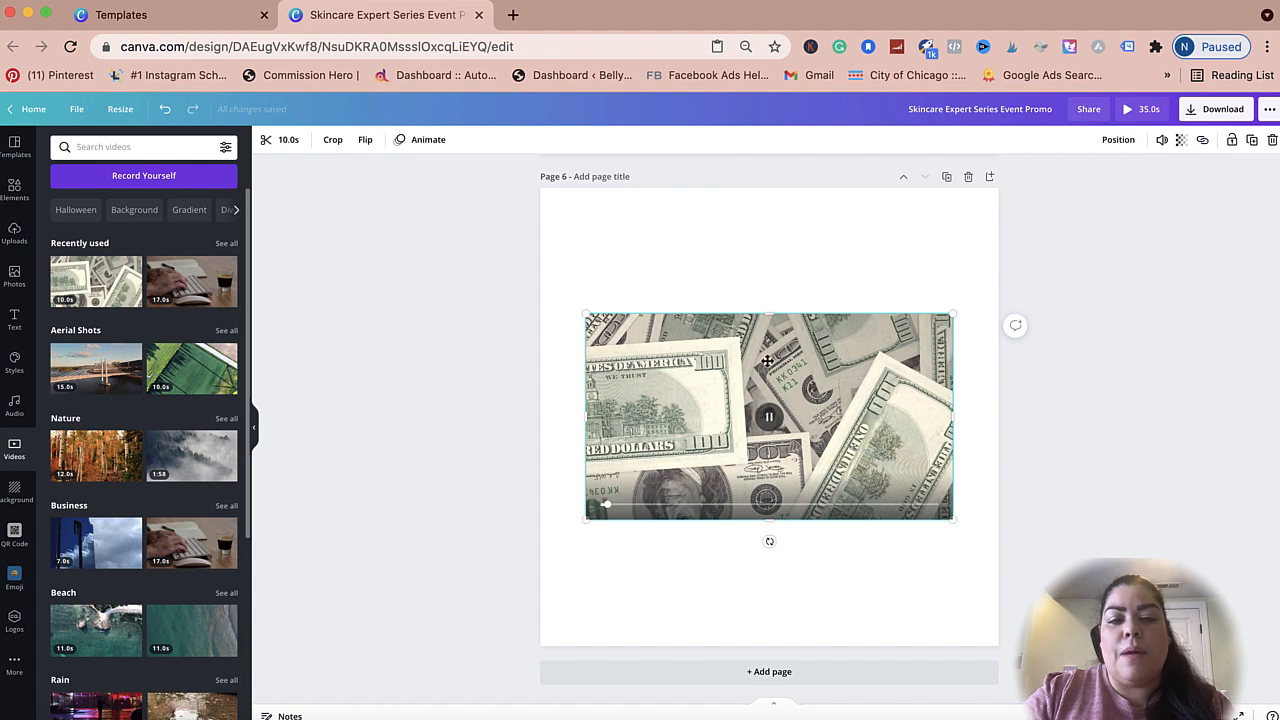
Move and resize the dollar-bill video so it fills the right half of page 6 at full page height.
left_click_drag(680, 257, 994, 238)
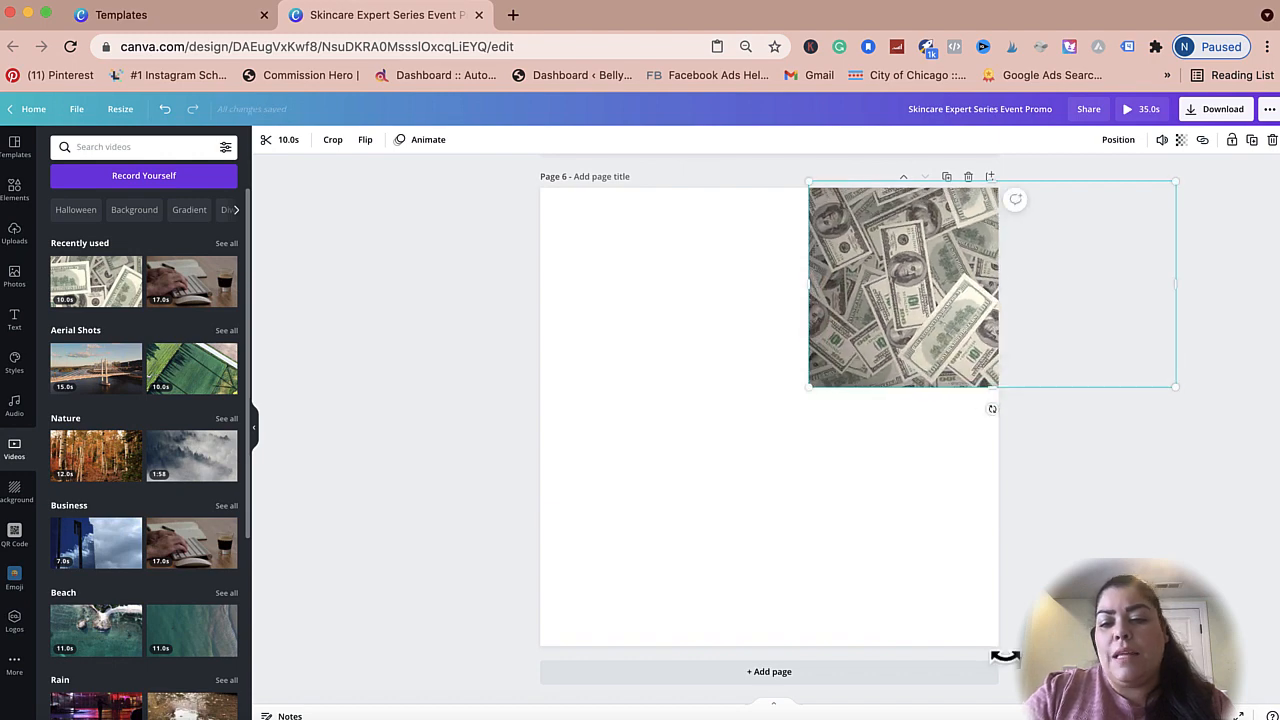
left_click_drag(992, 387, 995, 659)
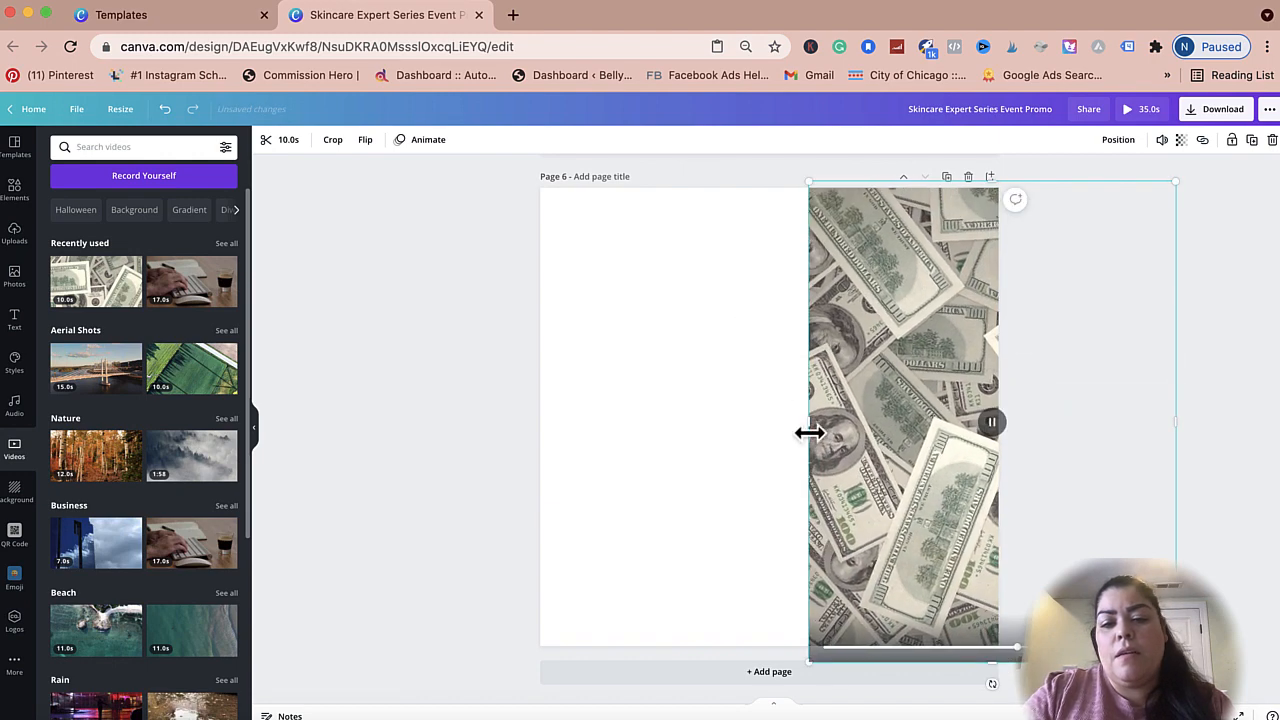
left_click_drag(810, 432, 769, 417)
left_click(409, 411)
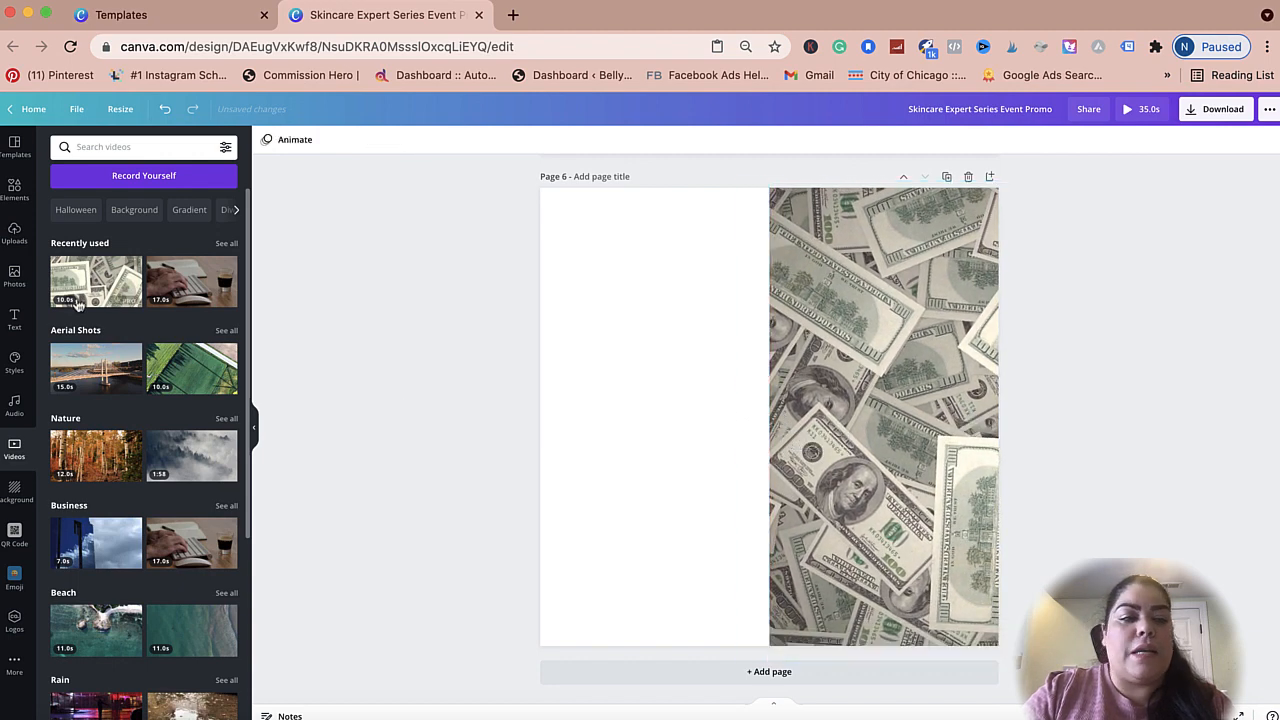
Insert a plain square from Lines & Shapes and place it at the top of page 6's left half, against the video.
left_click(14, 193)
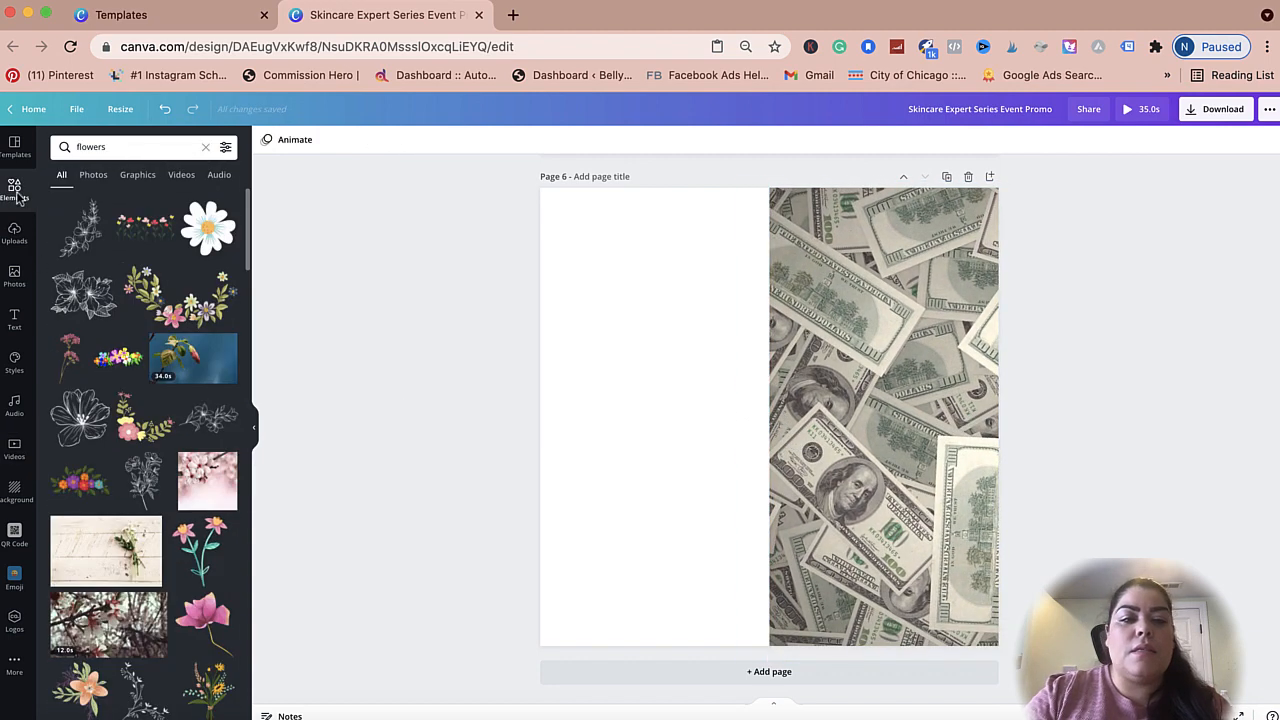
left_click(201, 148)
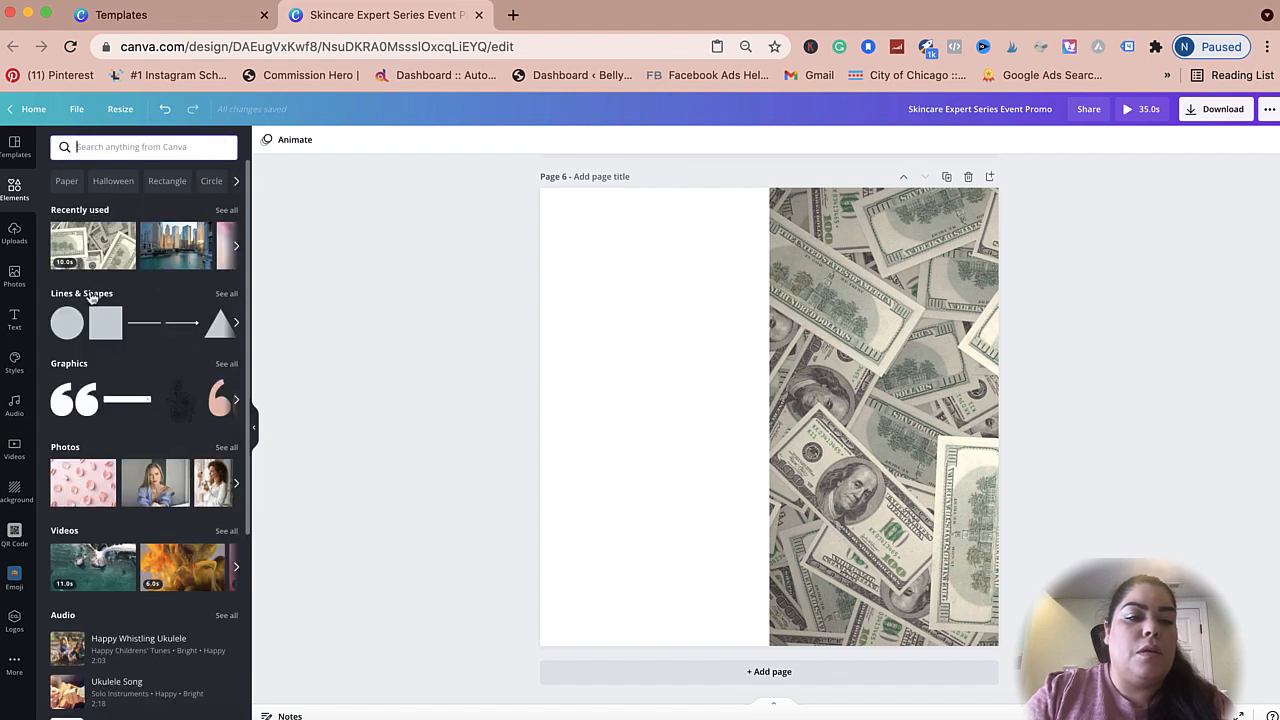
left_click(88, 294)
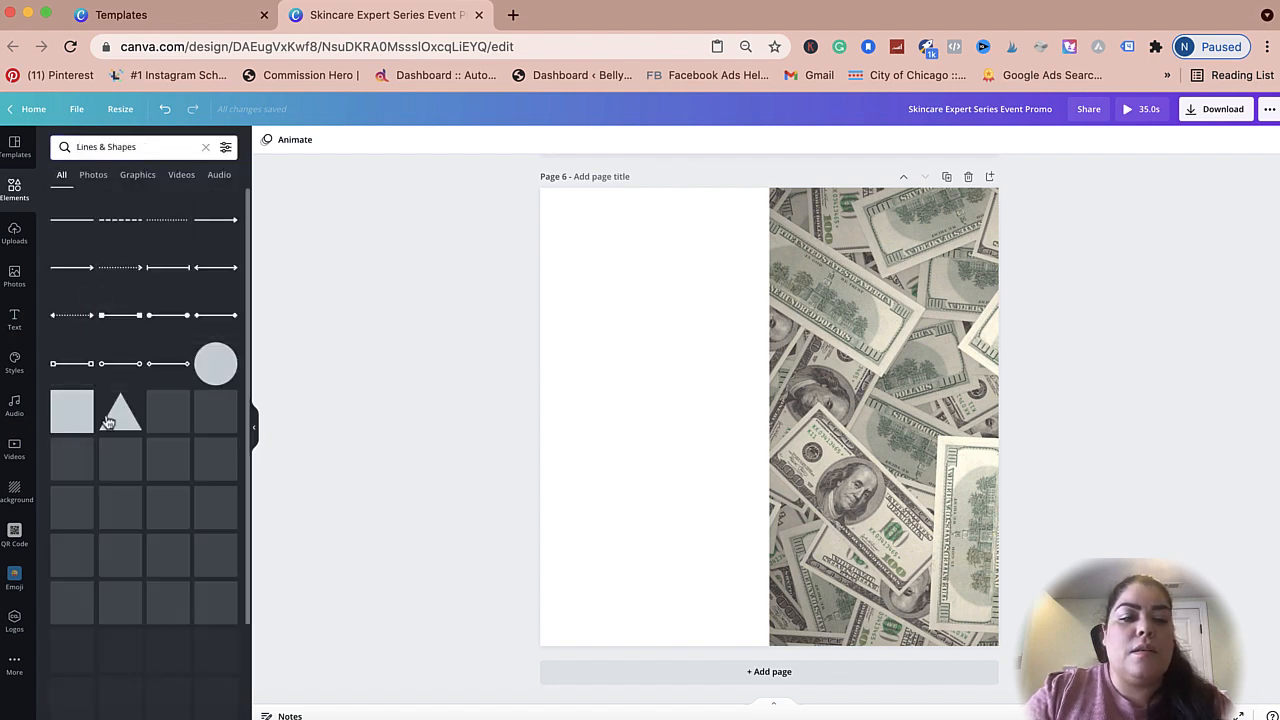
left_click(72, 412)
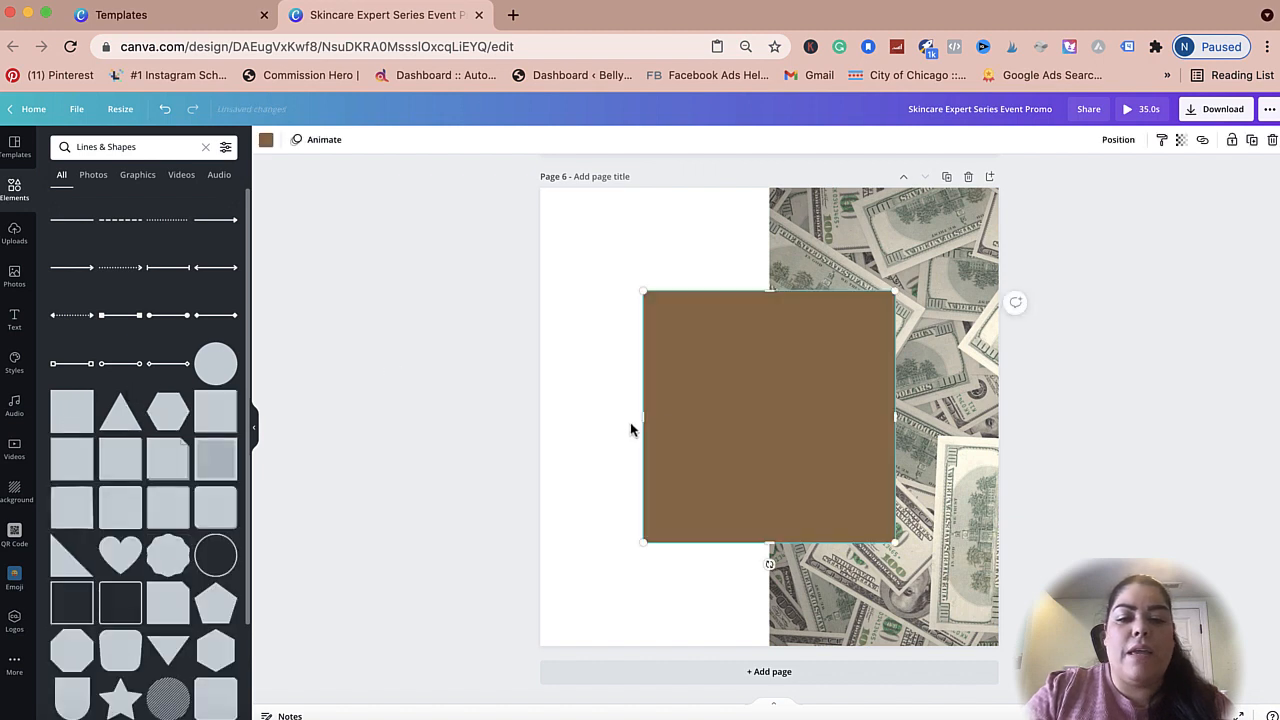
left_click_drag(741, 365, 714, 274)
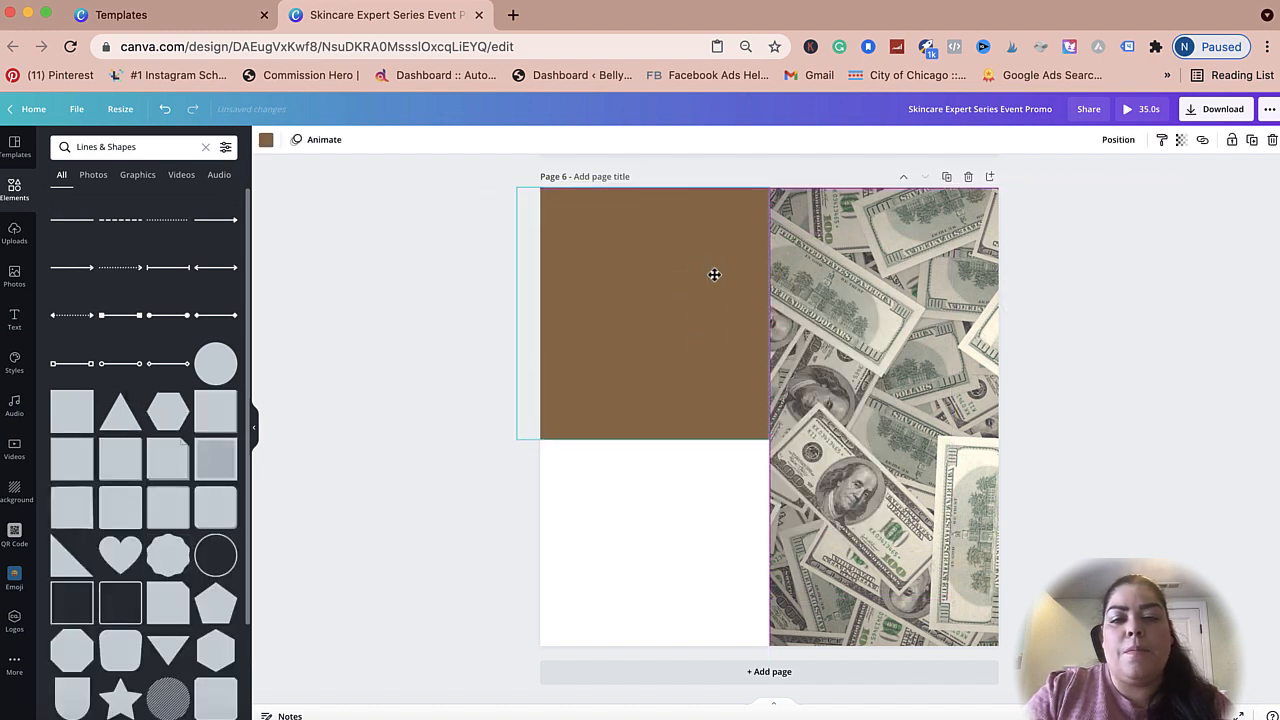
Stretch the square to cover page 6's left half at full height and recolor it with the light pink brand color.
left_click_drag(640, 440, 656, 677)
left_click(397, 420)
left_click(633, 279)
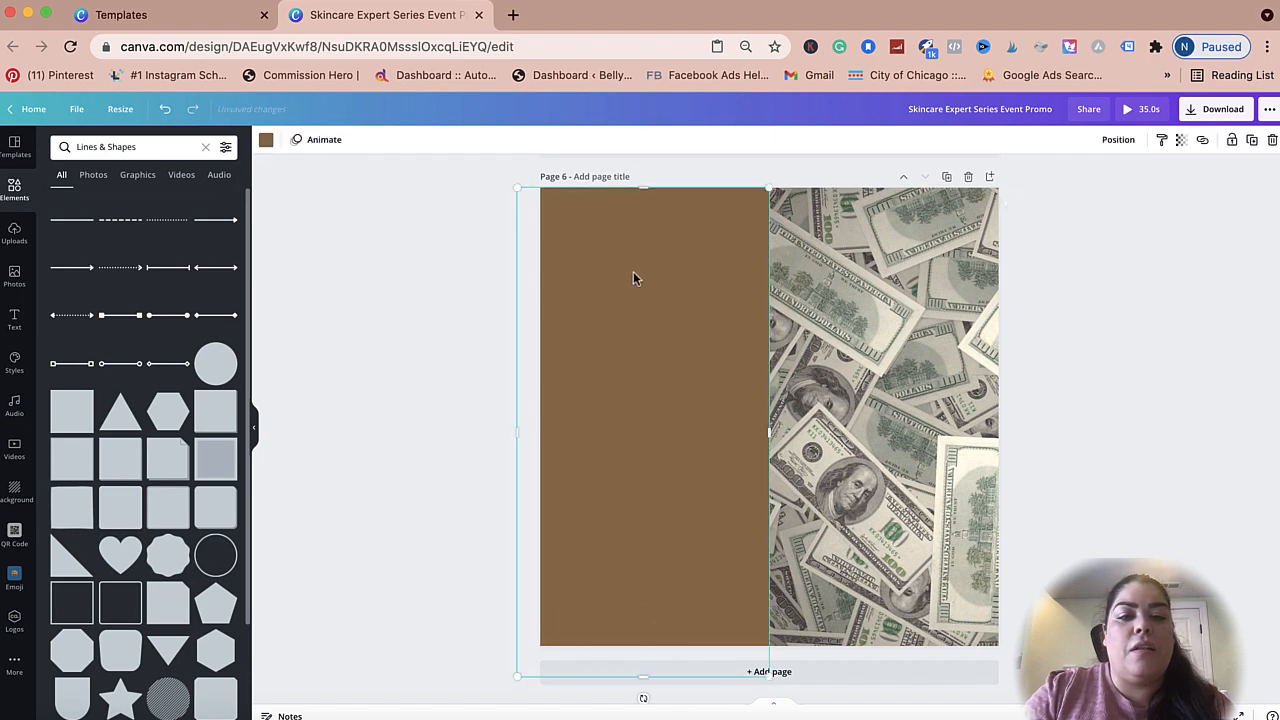
left_click(264, 140)
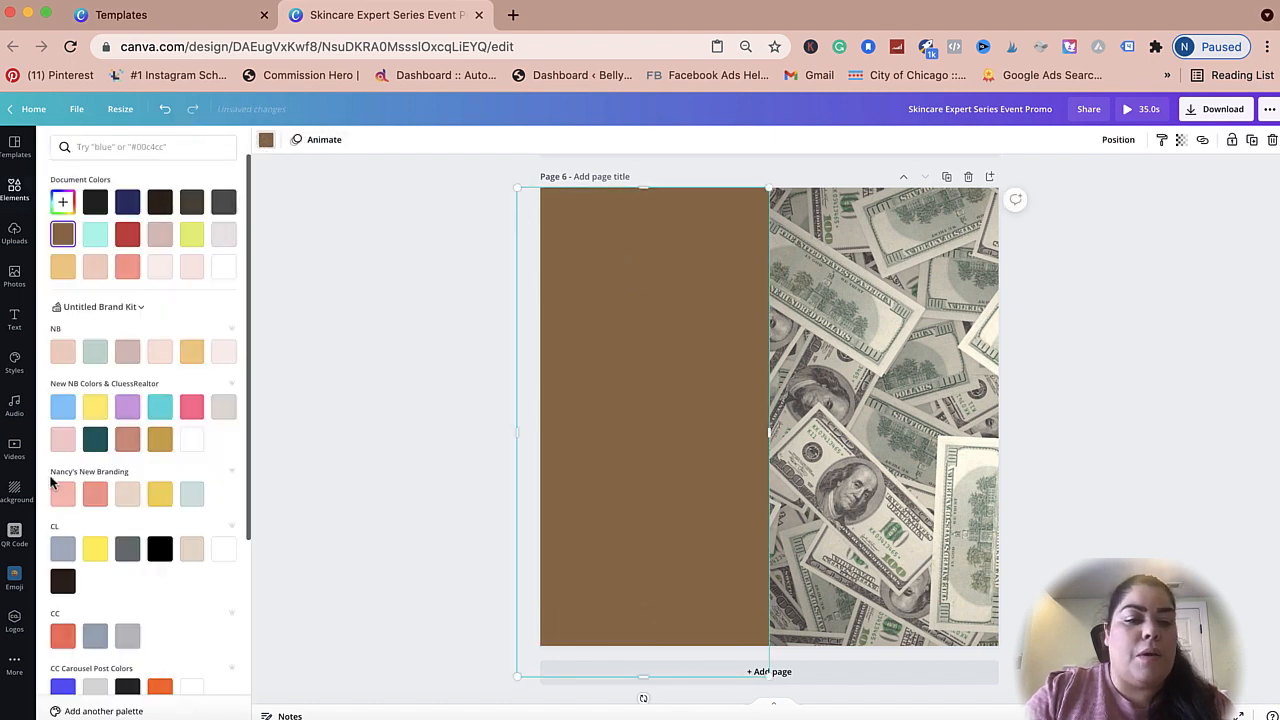
left_click(63, 493)
left_click(692, 386)
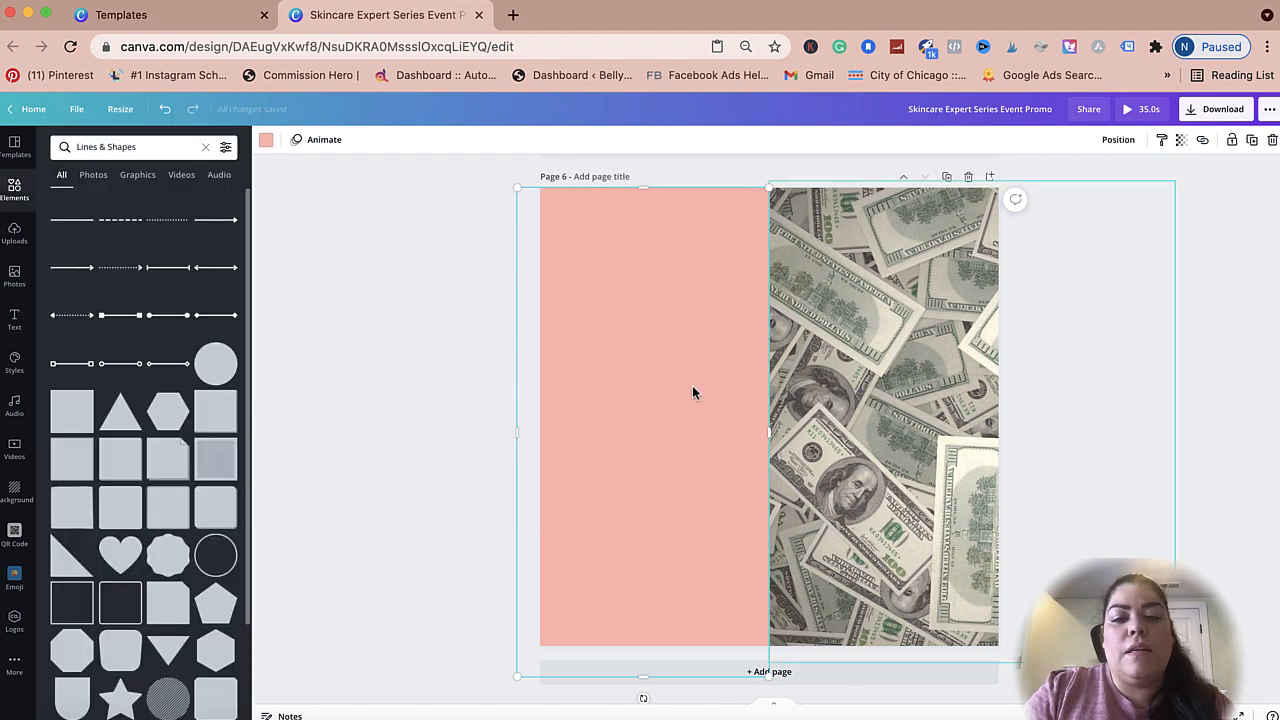
Add a paragraph text box to page 6 and enlarge it to a font size of about 36.
left_click(15, 320)
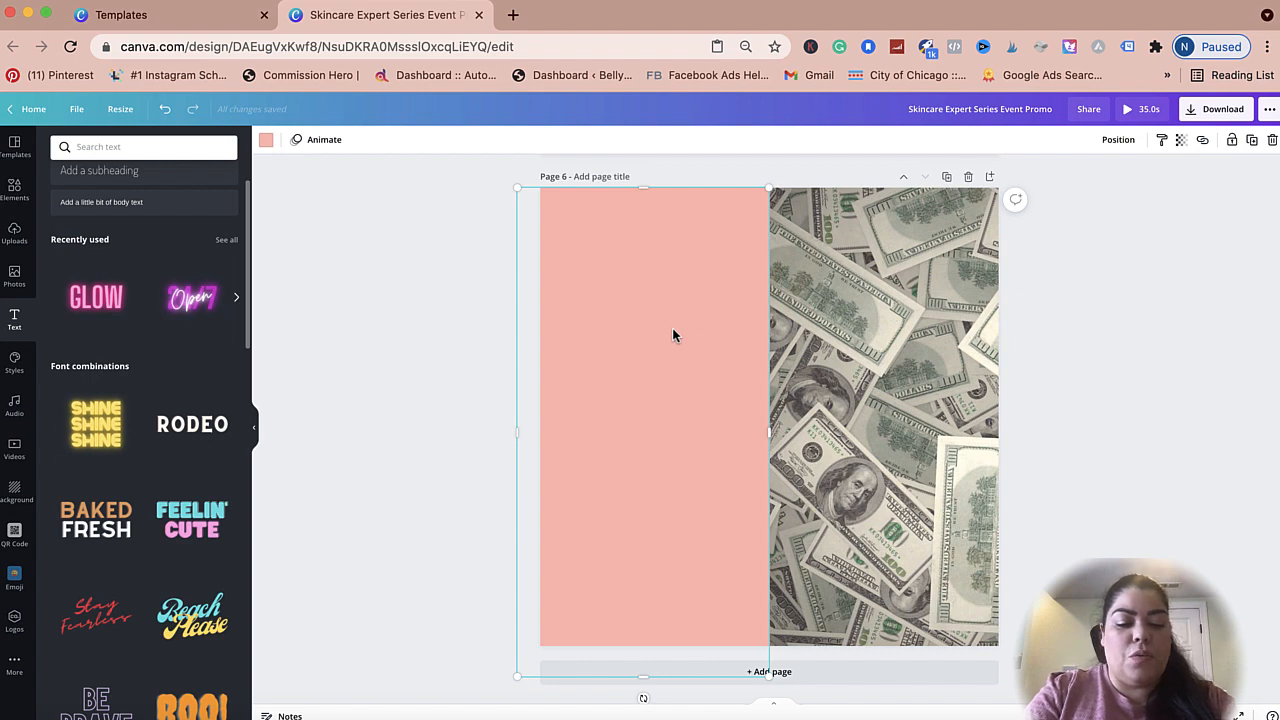
key("super+t")
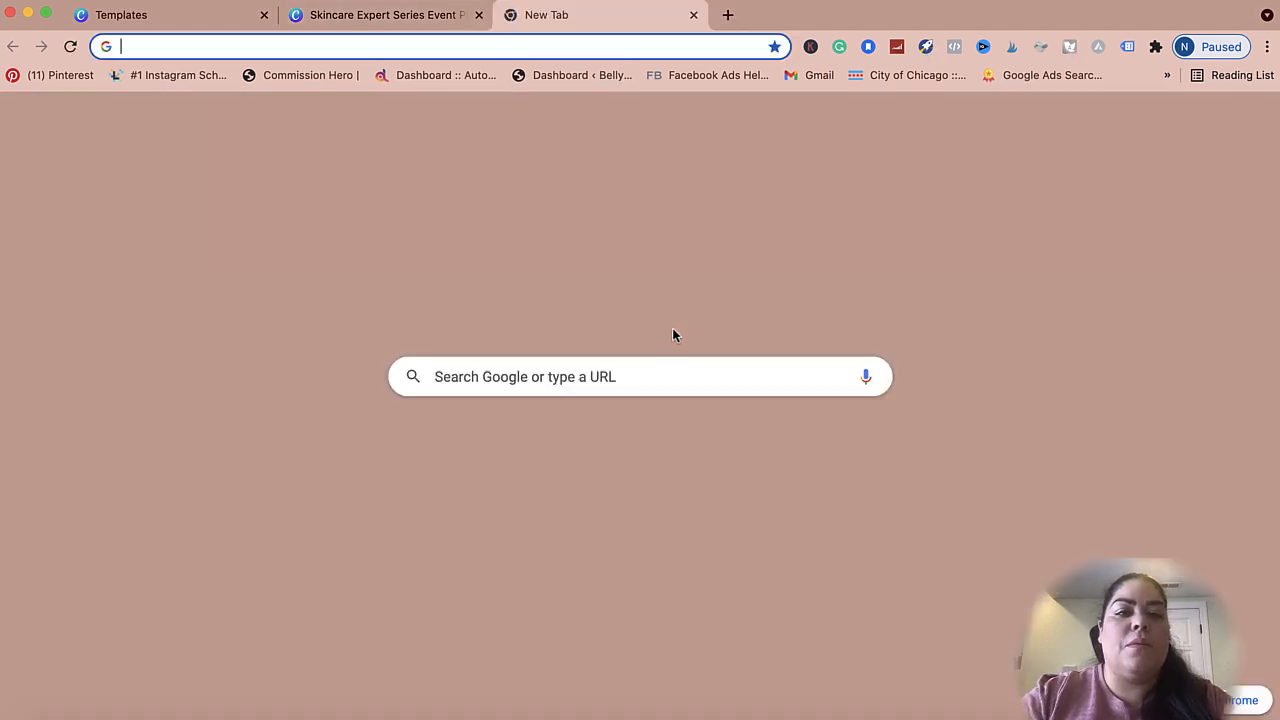
left_click(418, 22)
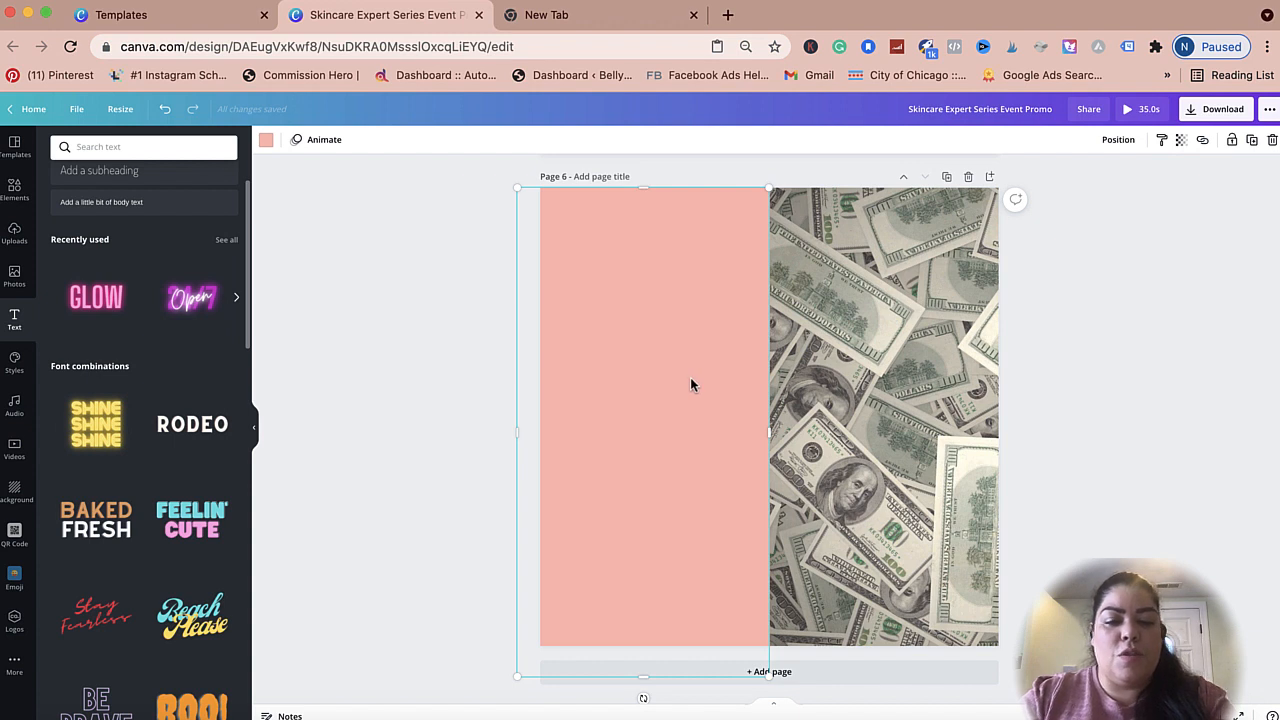
key("t")
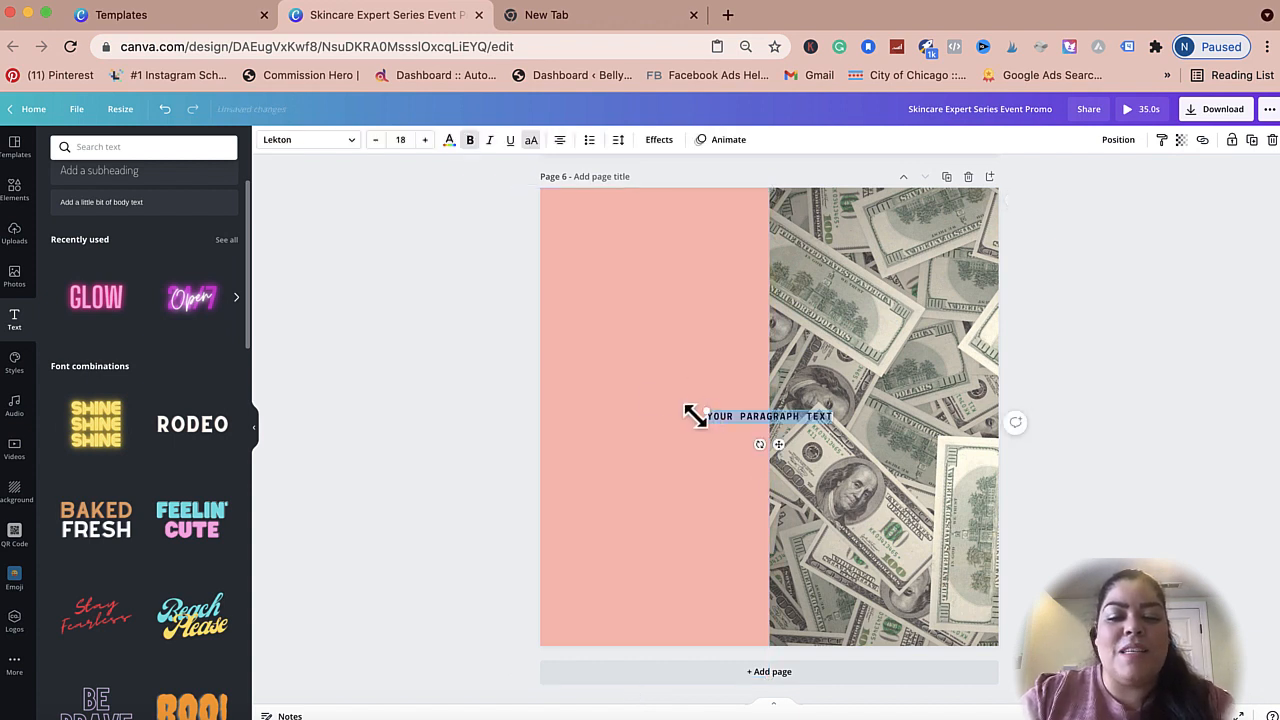
left_click_drag(695, 415, 641, 357)
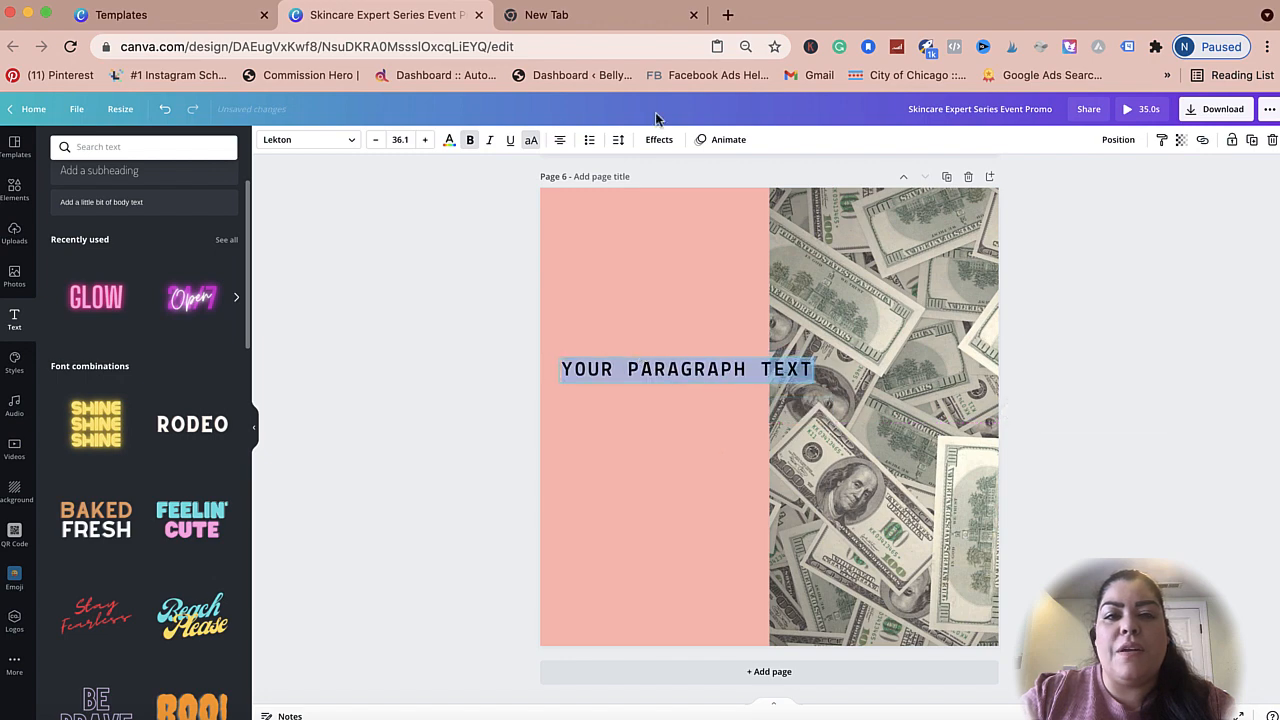
left_click(694, 17)
Replace the placeholder text with "HOW TO MAKE MONEY USING YOUTUBE", split over three lines.
double_click(673, 373)
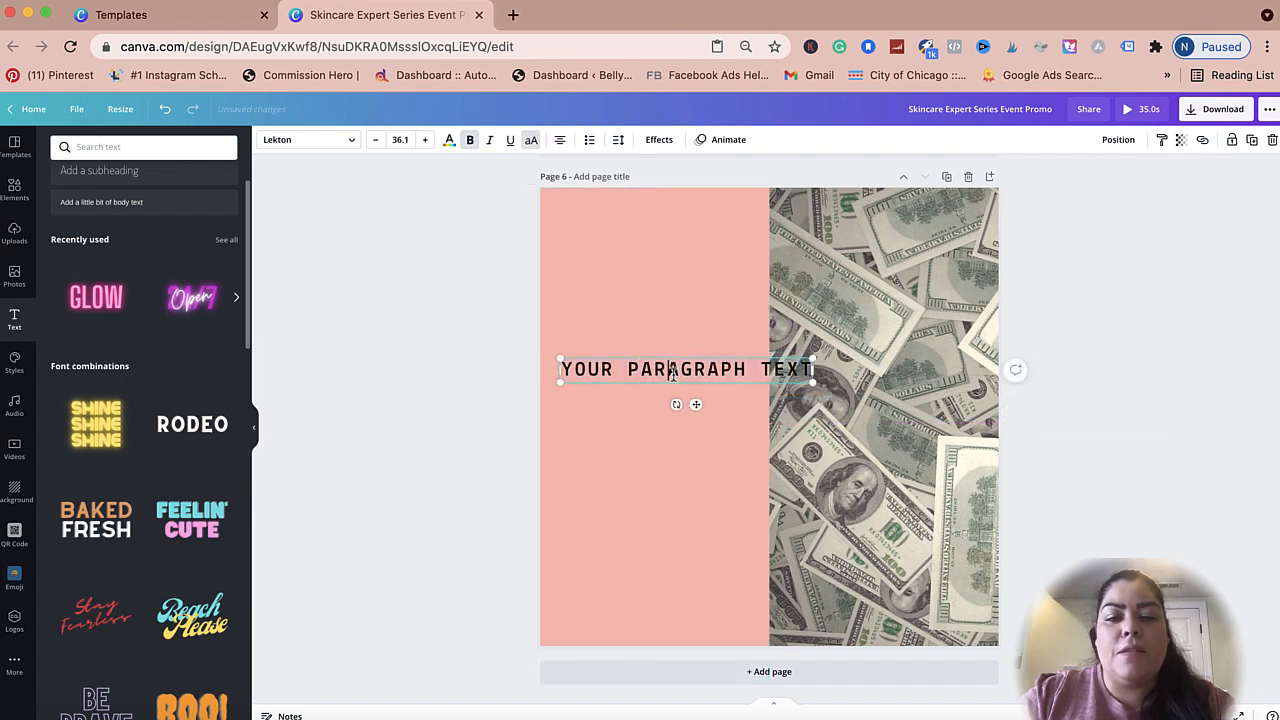
type("how to make")
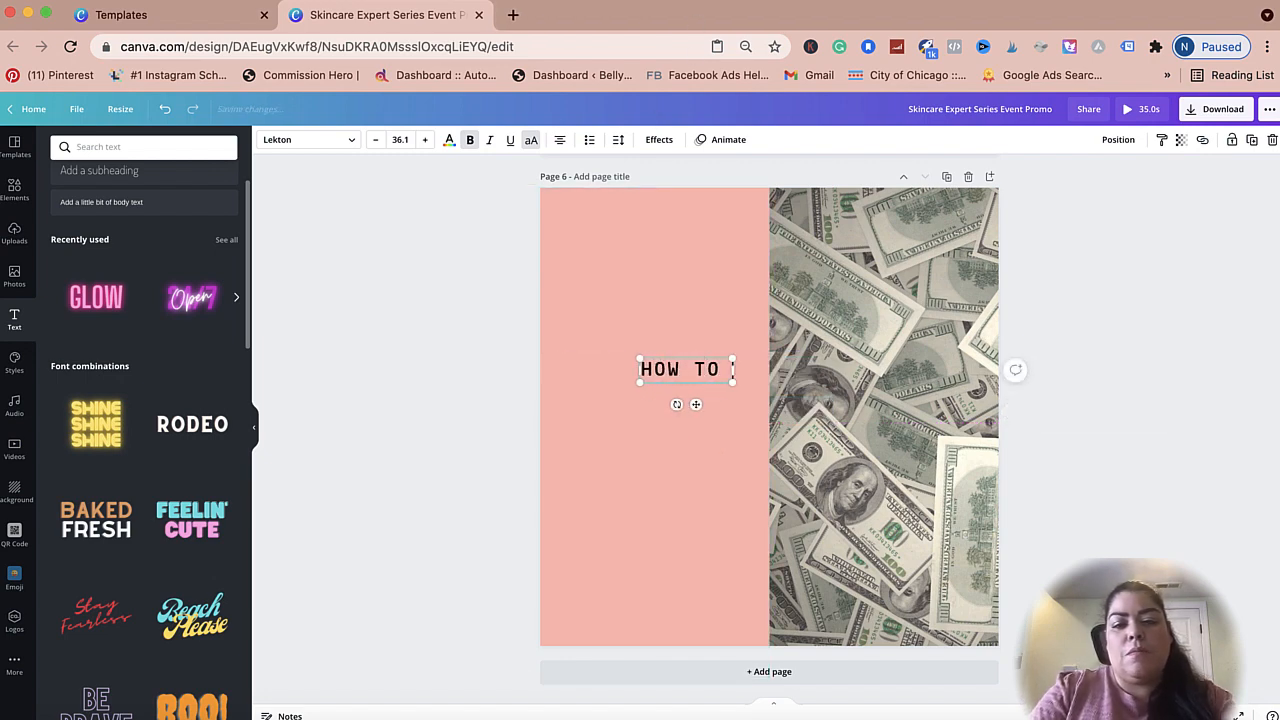
key("Return")
type("moeny o")
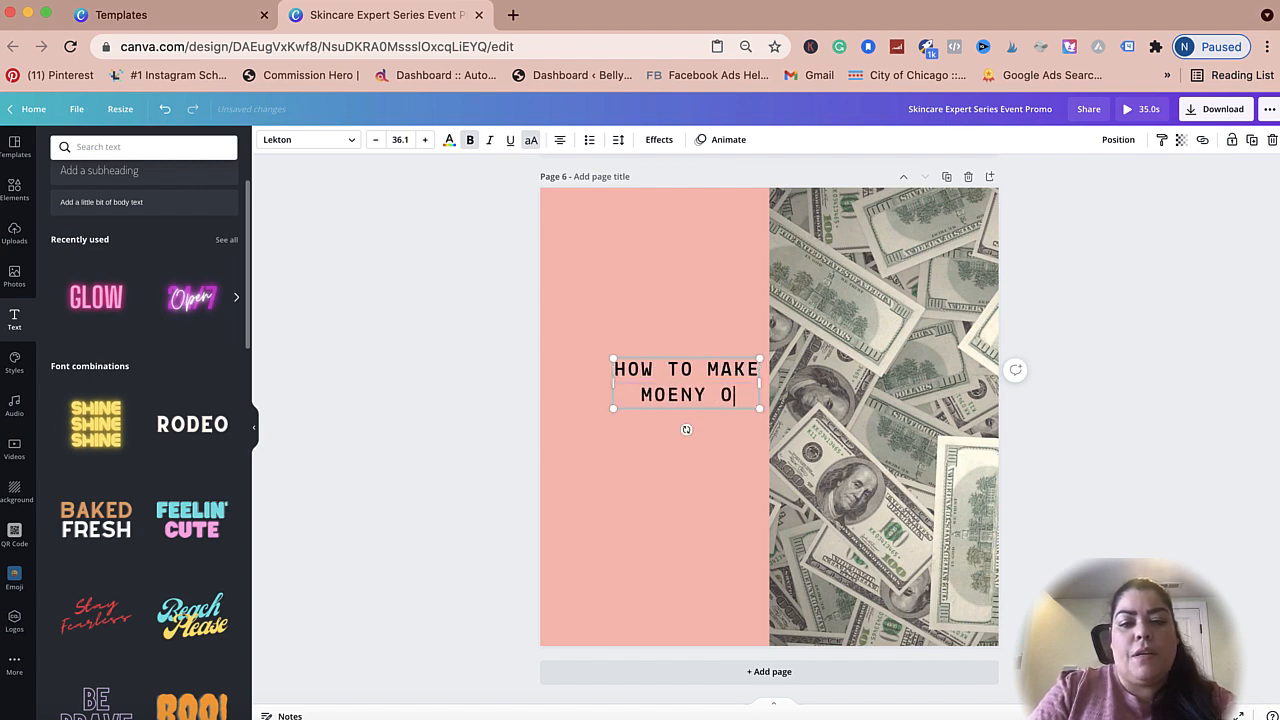
key("BackSpace")
key("BackSpace")
key("BackSpace")
key("BackSpace")
type("ney using ")
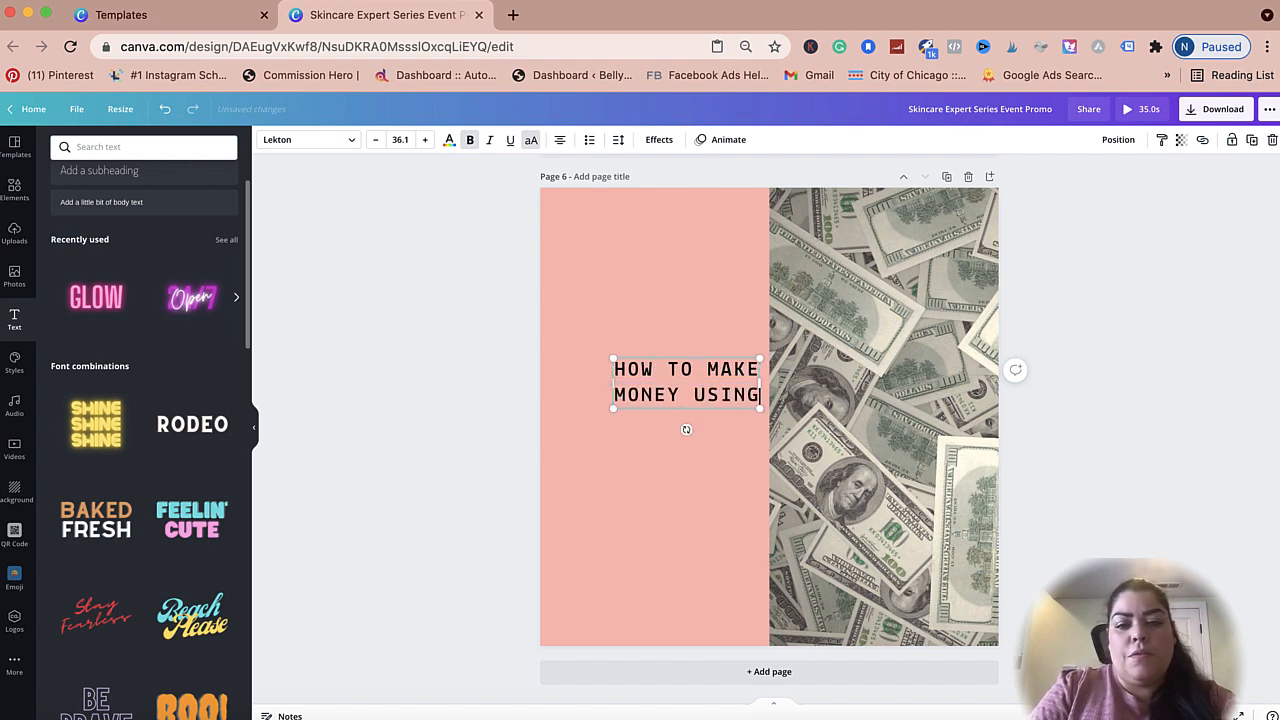
type("youtu")
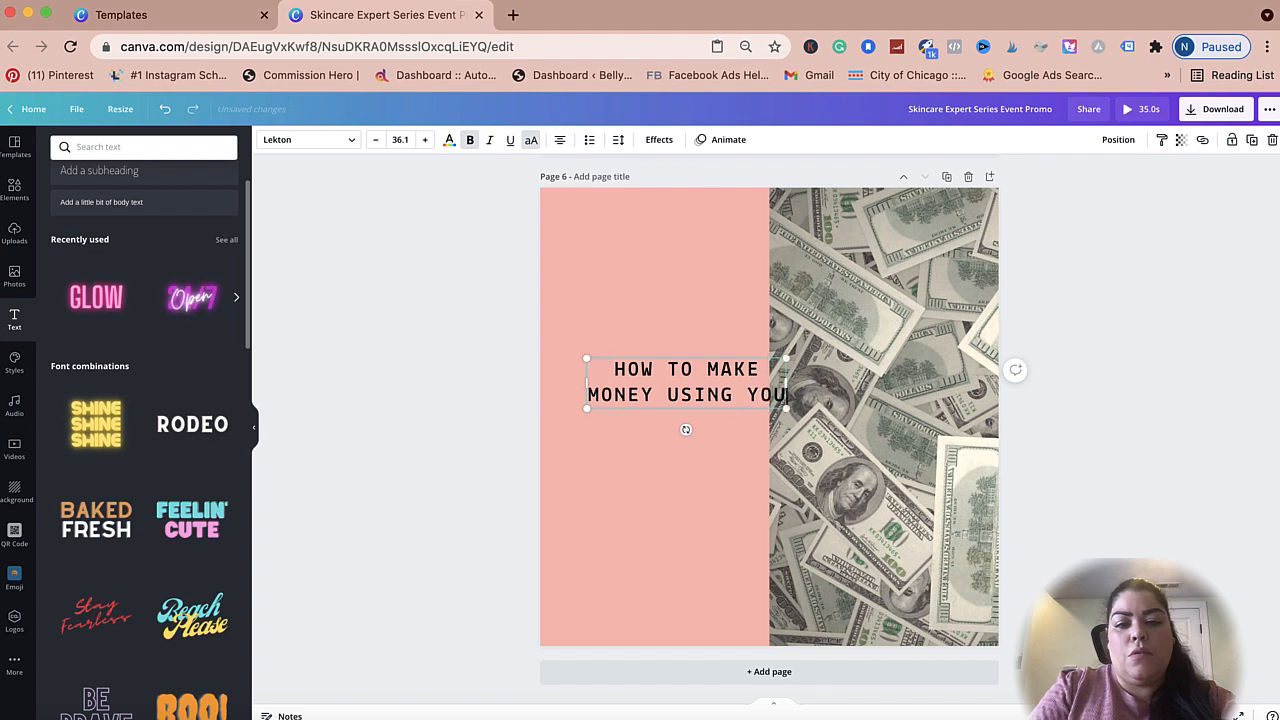
type("be")
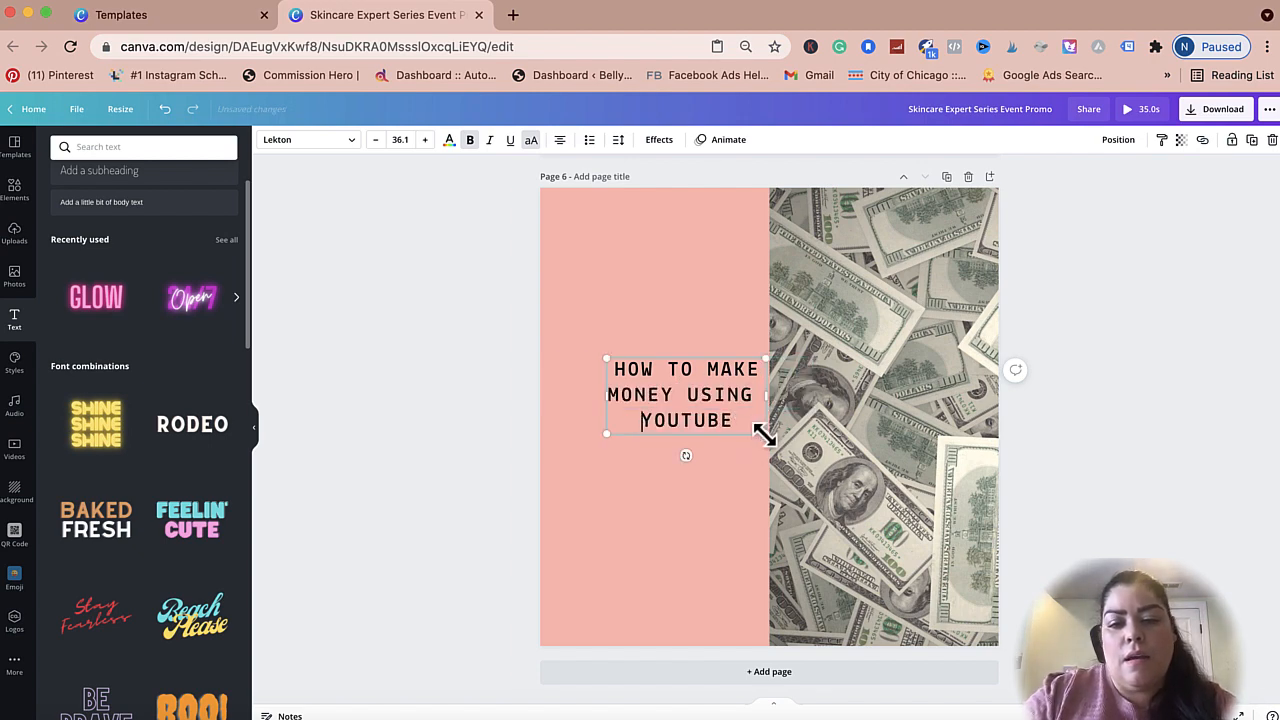
Resize the YouTube heading to fit within the pink block and place it in the block's upper part.
left_click_drag(763, 434, 934, 537)
left_click(1050, 462)
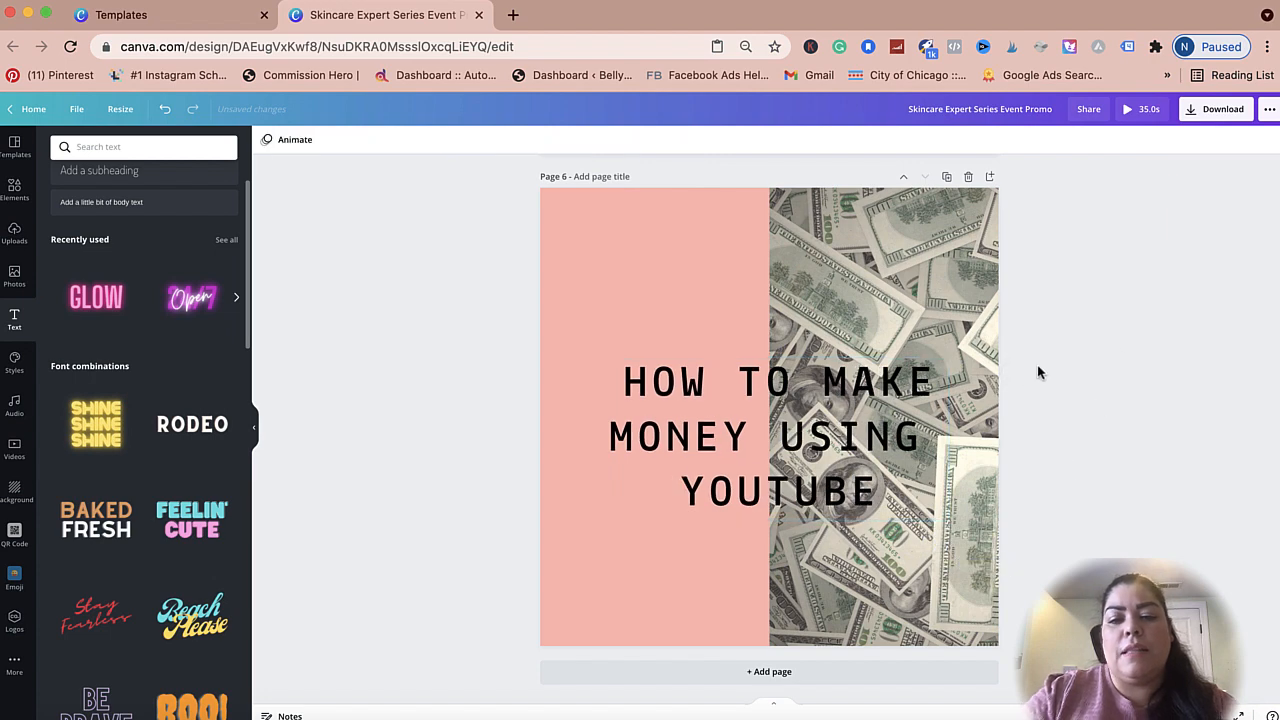
left_click(882, 287)
left_click(972, 424)
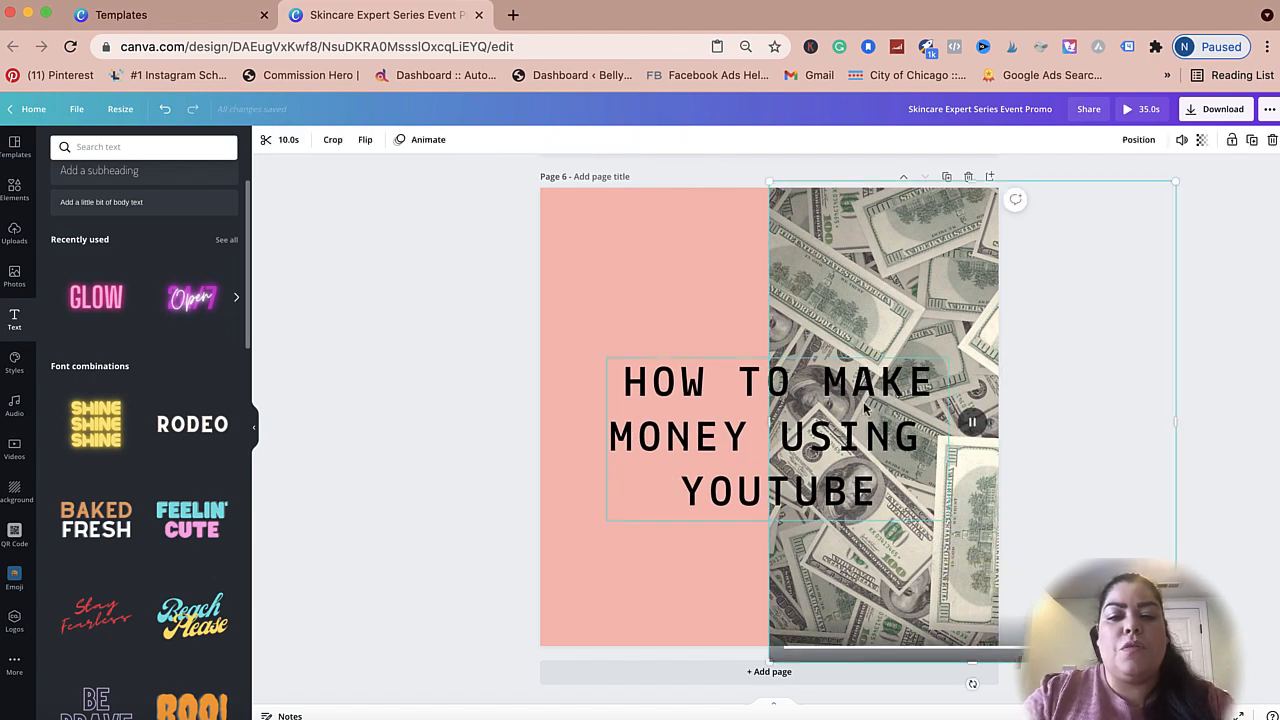
left_click_drag(855, 412, 829, 390)
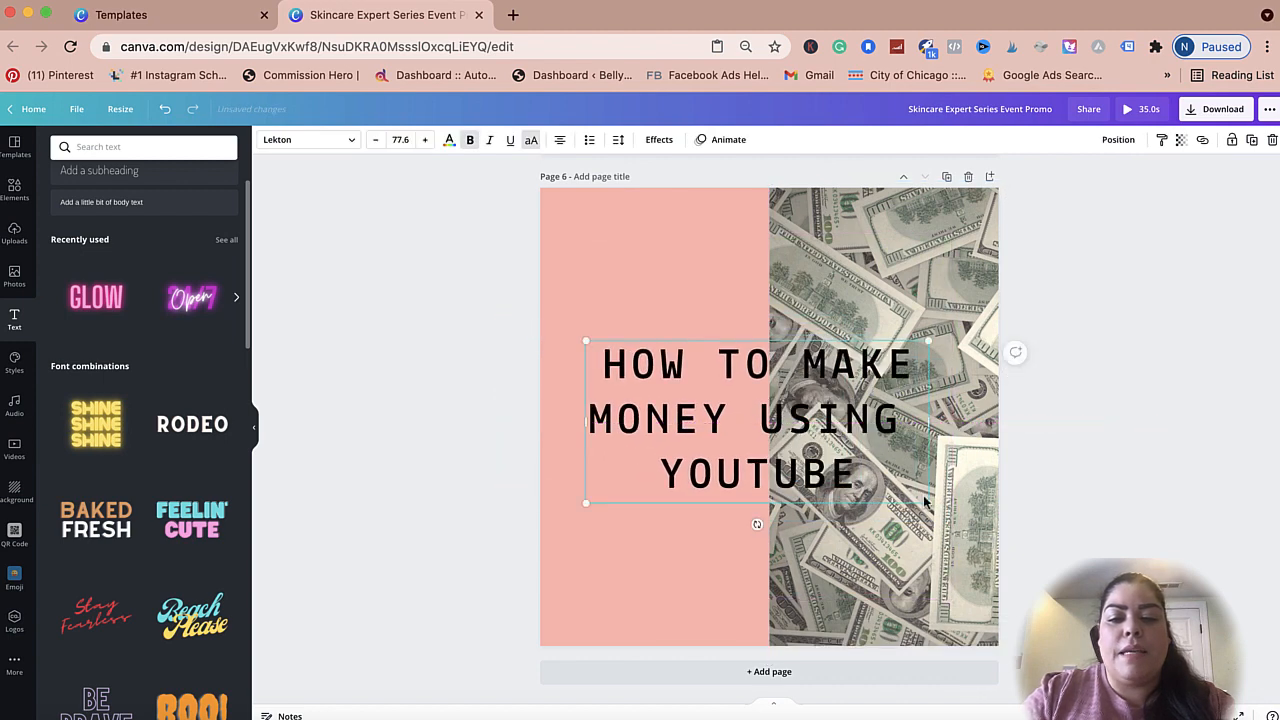
left_click_drag(928, 502, 733, 405)
left_click_drag(650, 385, 629, 312)
left_click(635, 586)
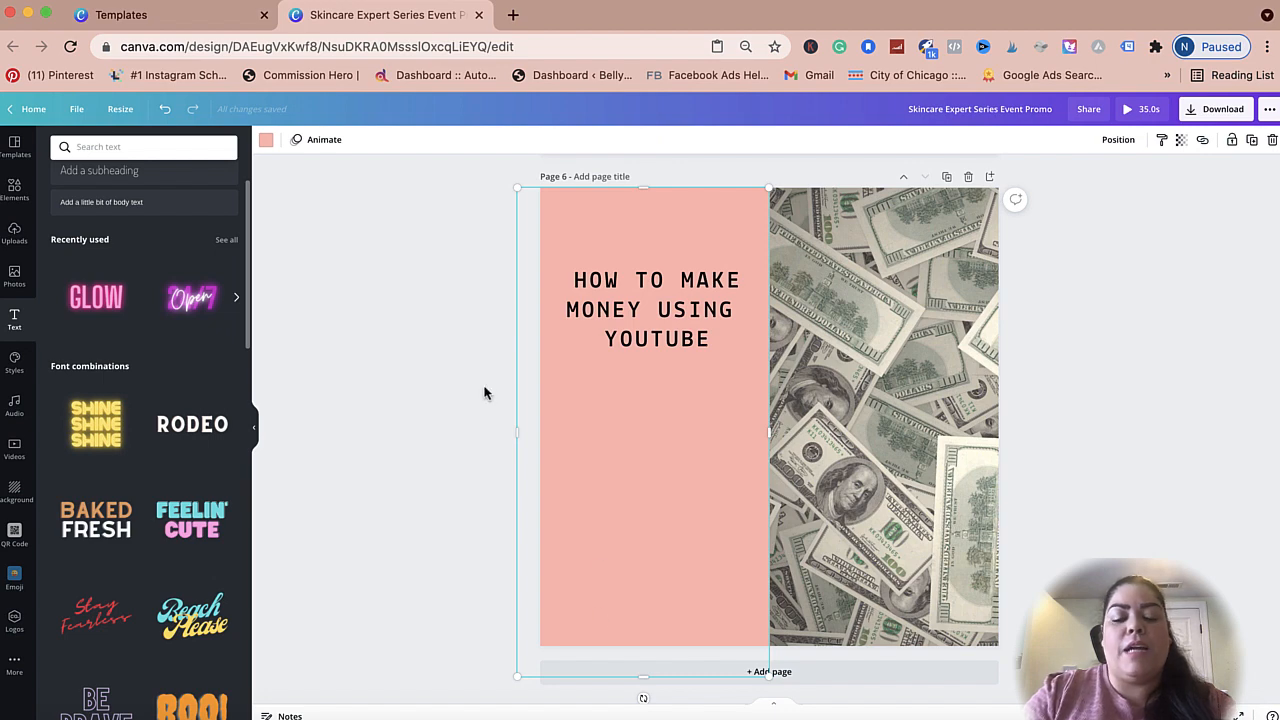
Preview the dollar-bill video playing on page 6.
left_click(1071, 357)
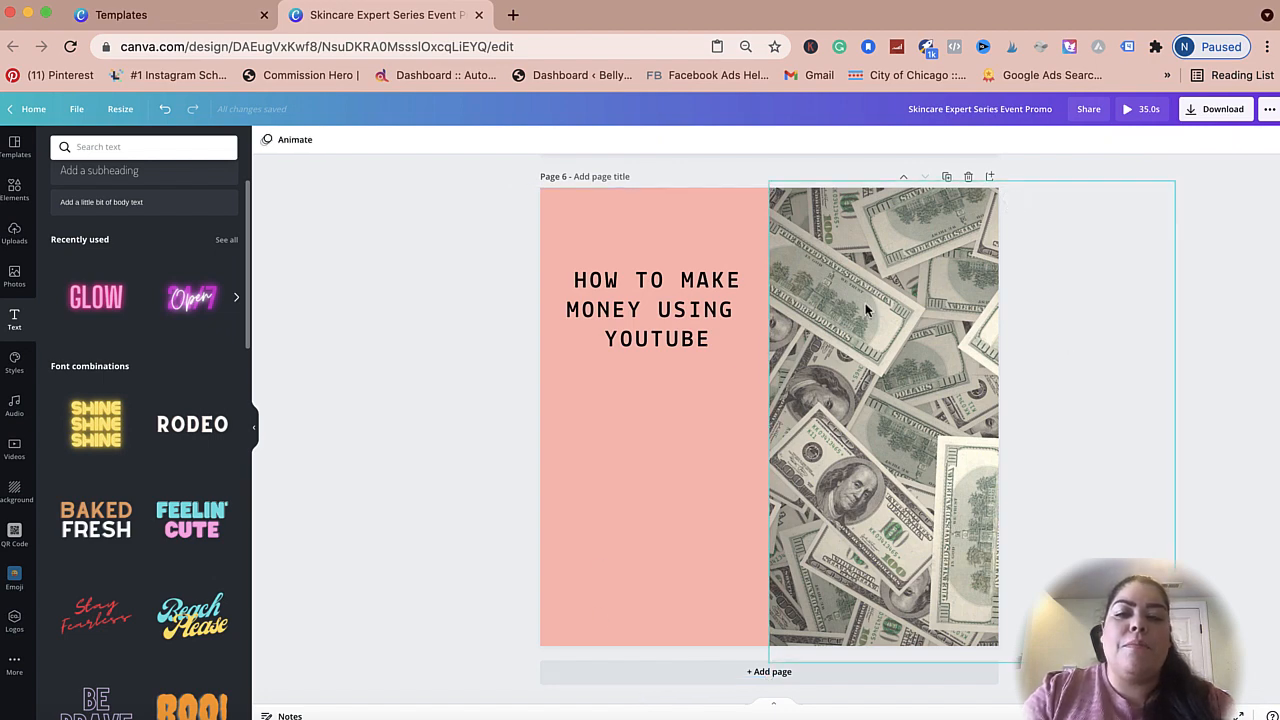
left_click(867, 370)
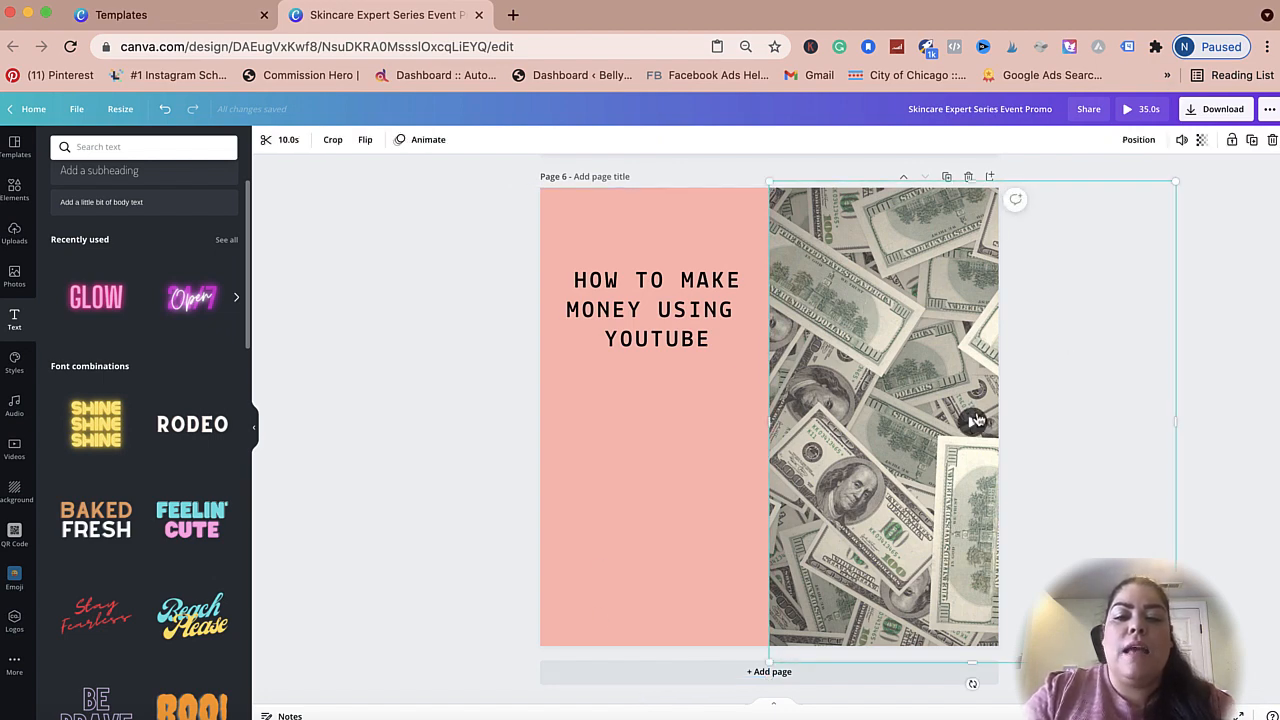
left_click(975, 420)
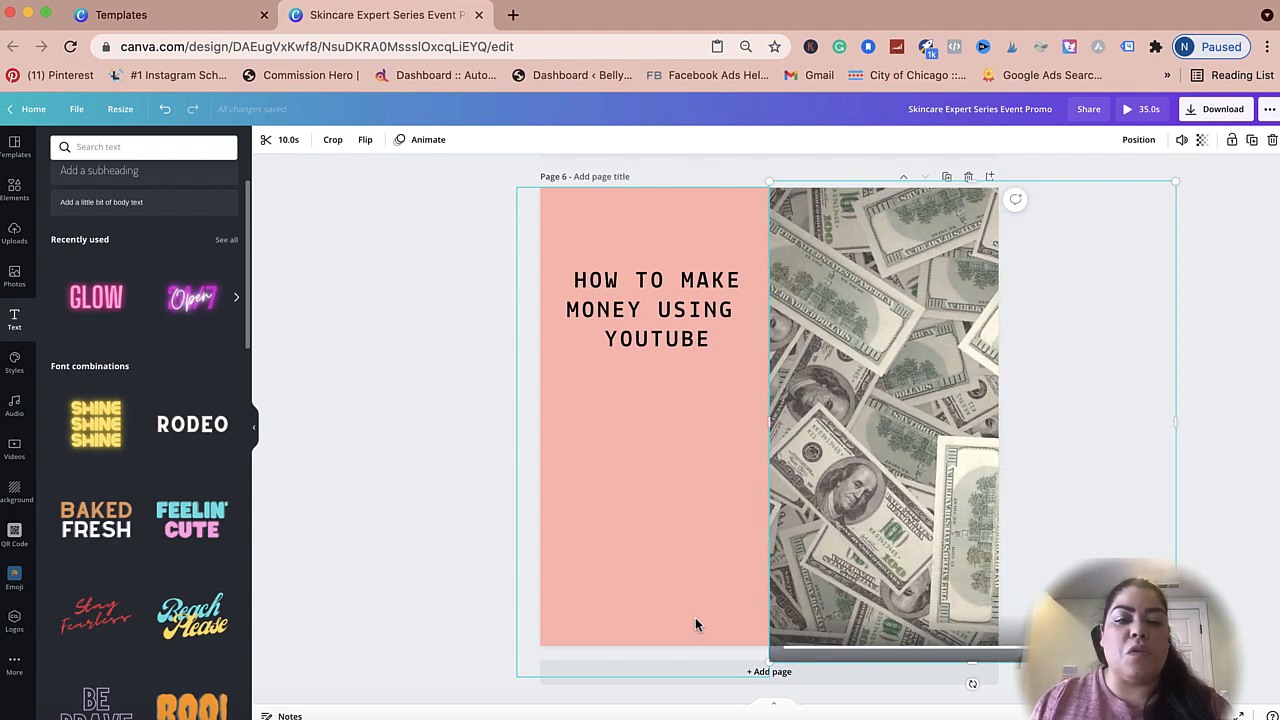
Browse the video library's categories and search it for "sunsets".
left_click(16, 462)
scroll(160, 503, "down", 5)
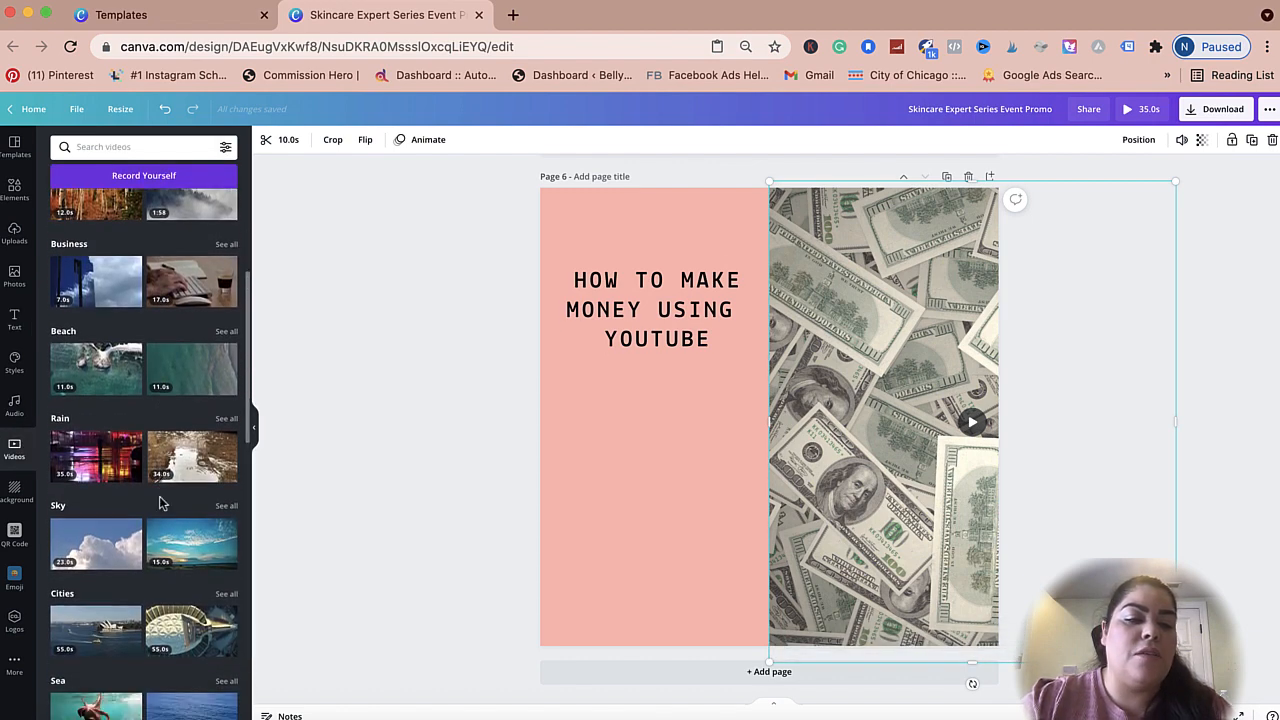
scroll(165, 300, "up", 5)
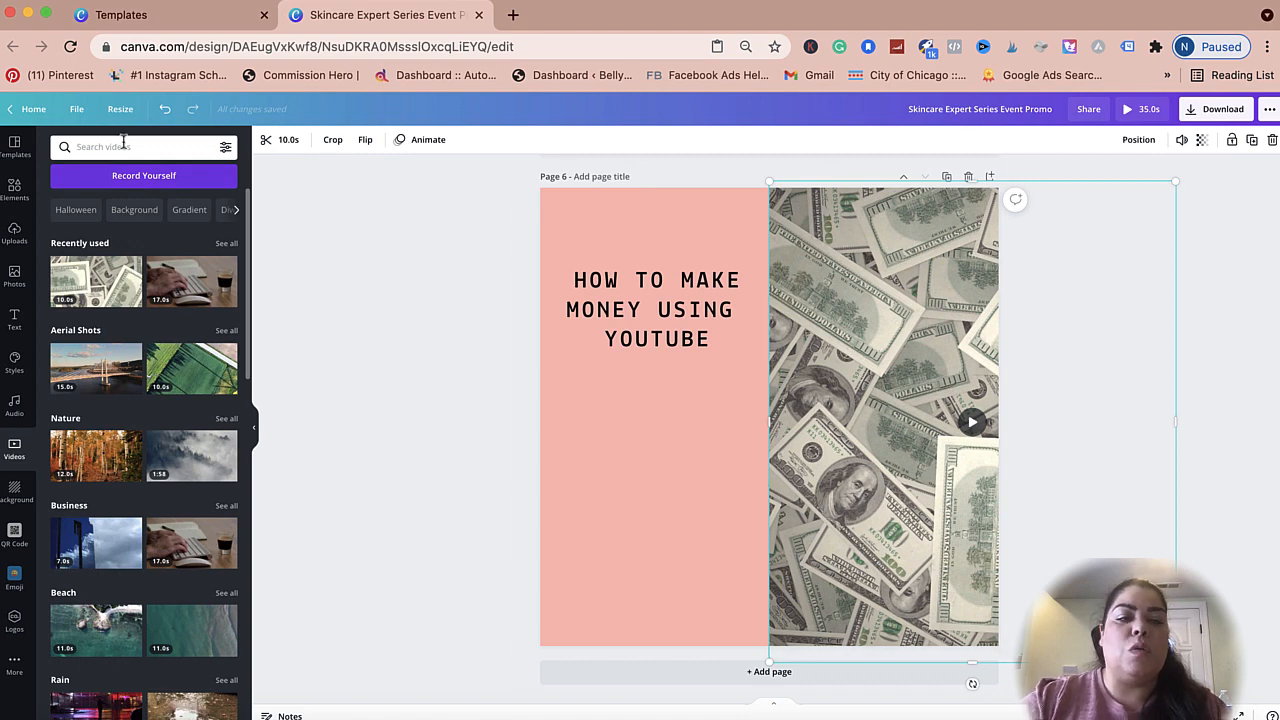
type("sunset")
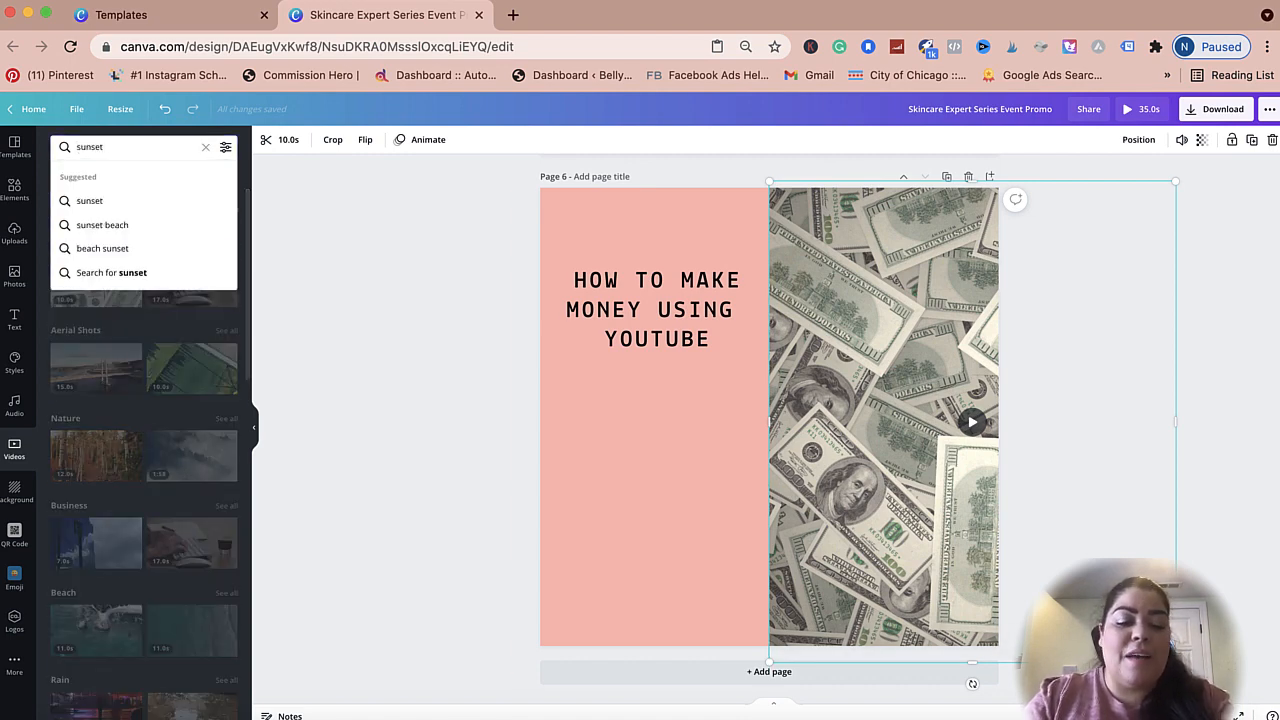
type("s")
key("Return")
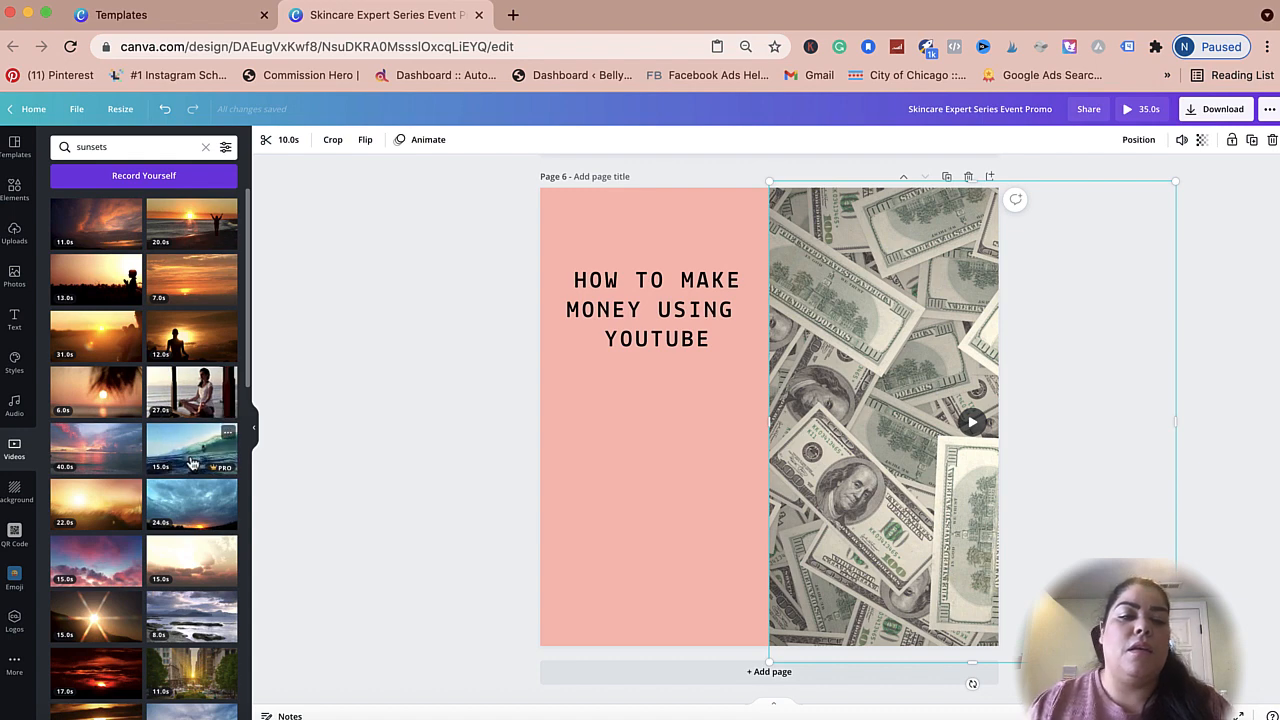
Delete the pink block, the heading text and the dollar-bill video from page 6.
left_click(632, 425)
key("Delete")
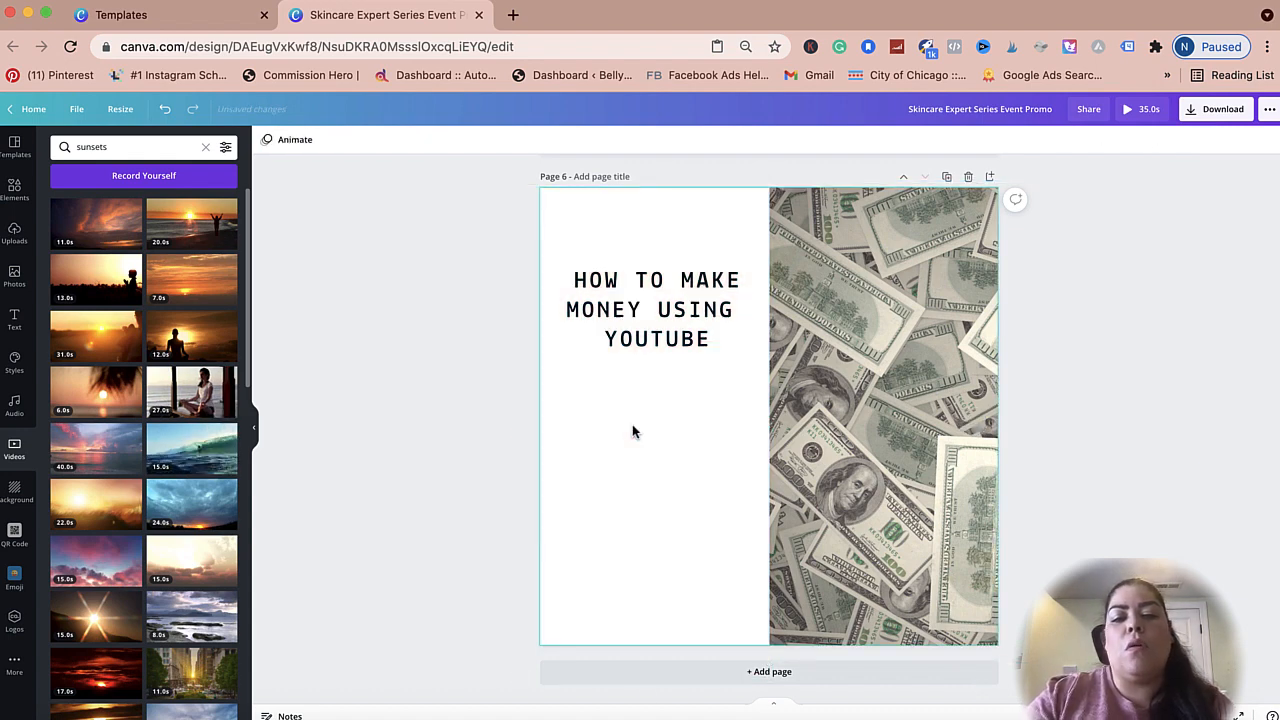
left_click(643, 349)
key("Delete")
left_click(896, 376)
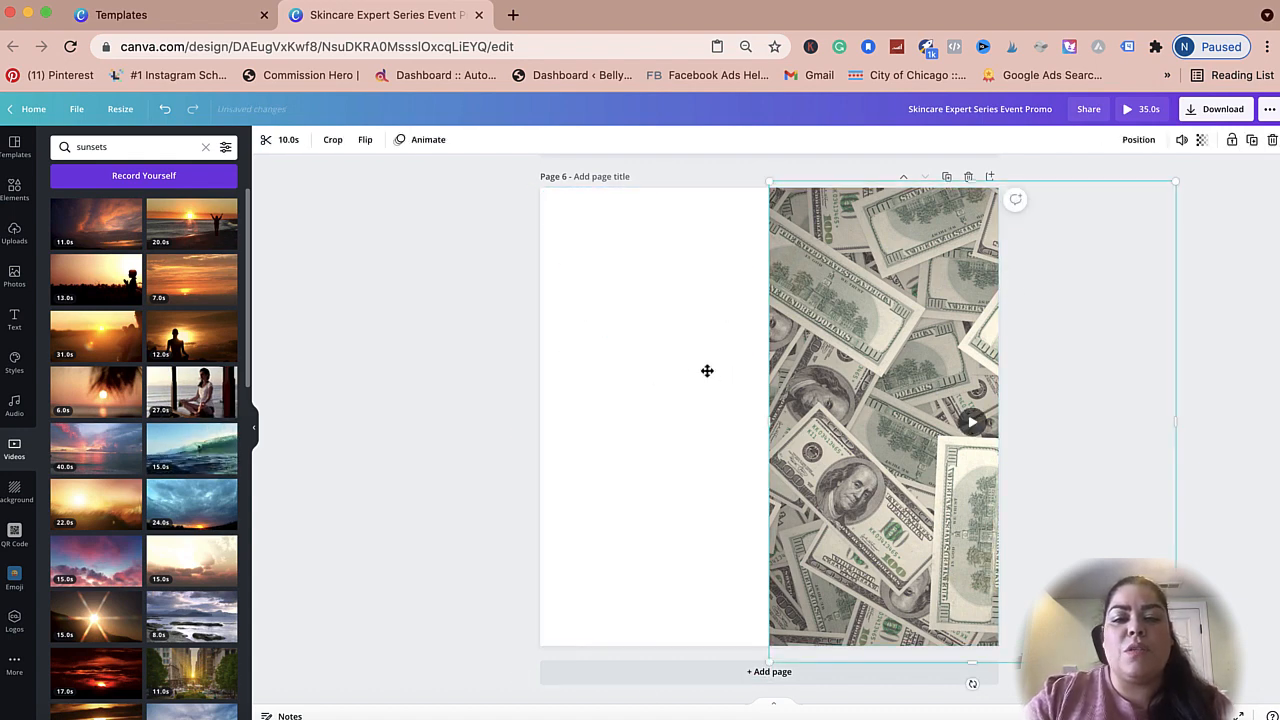
left_click_drag(707, 371, 688, 371)
key("Delete")
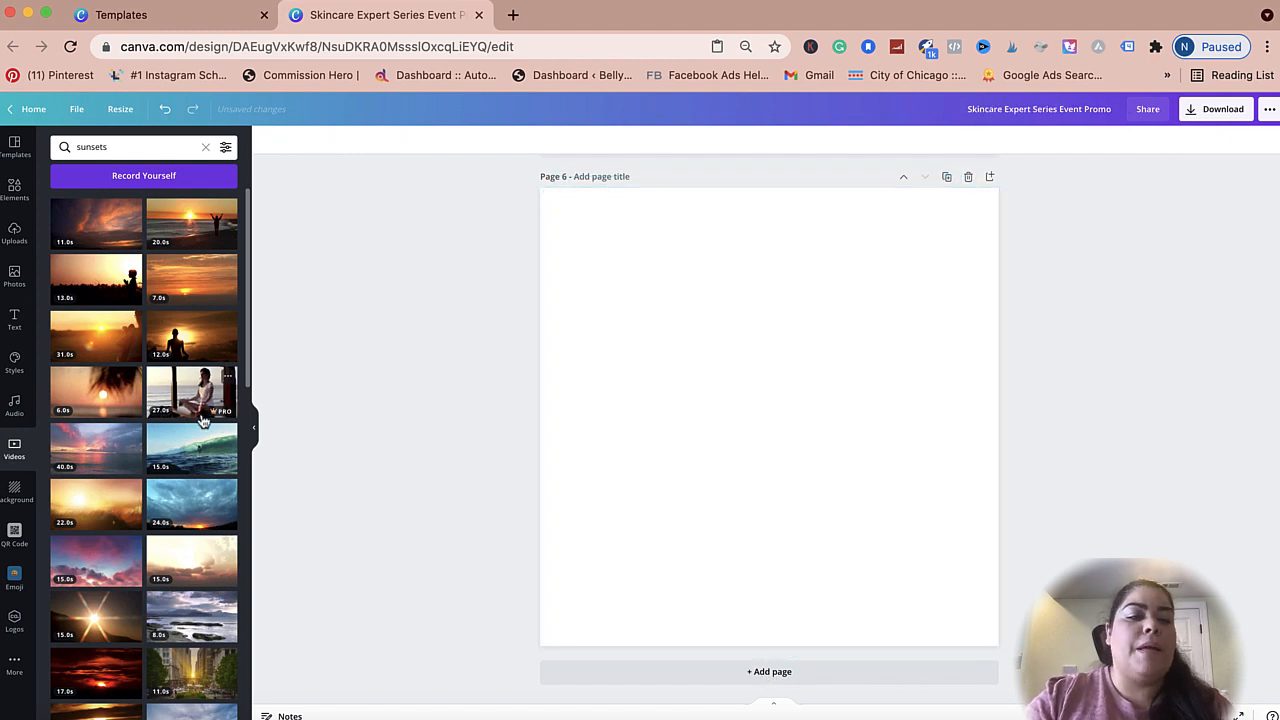
Try the pink gradient from the recently used backgrounds on page 6, and apply the purple, blue and teal polygon background instead.
left_click(14, 492)
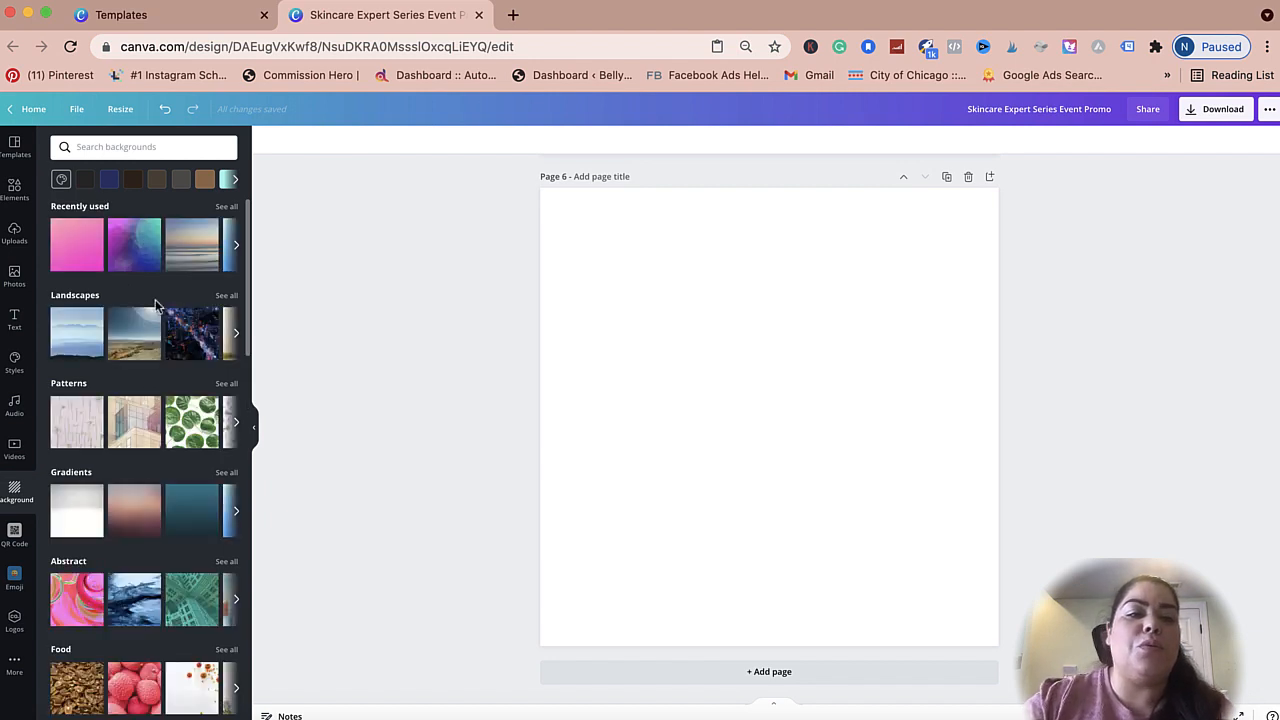
left_click(227, 207)
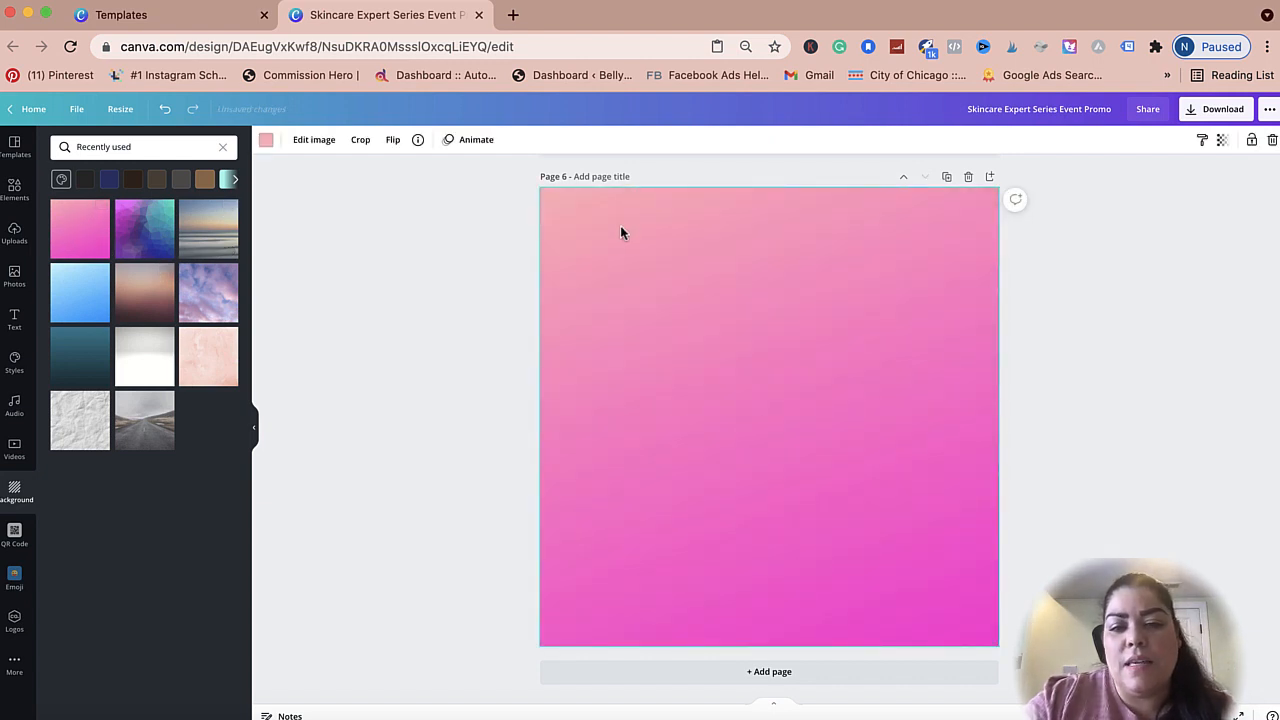
left_click(137, 230)
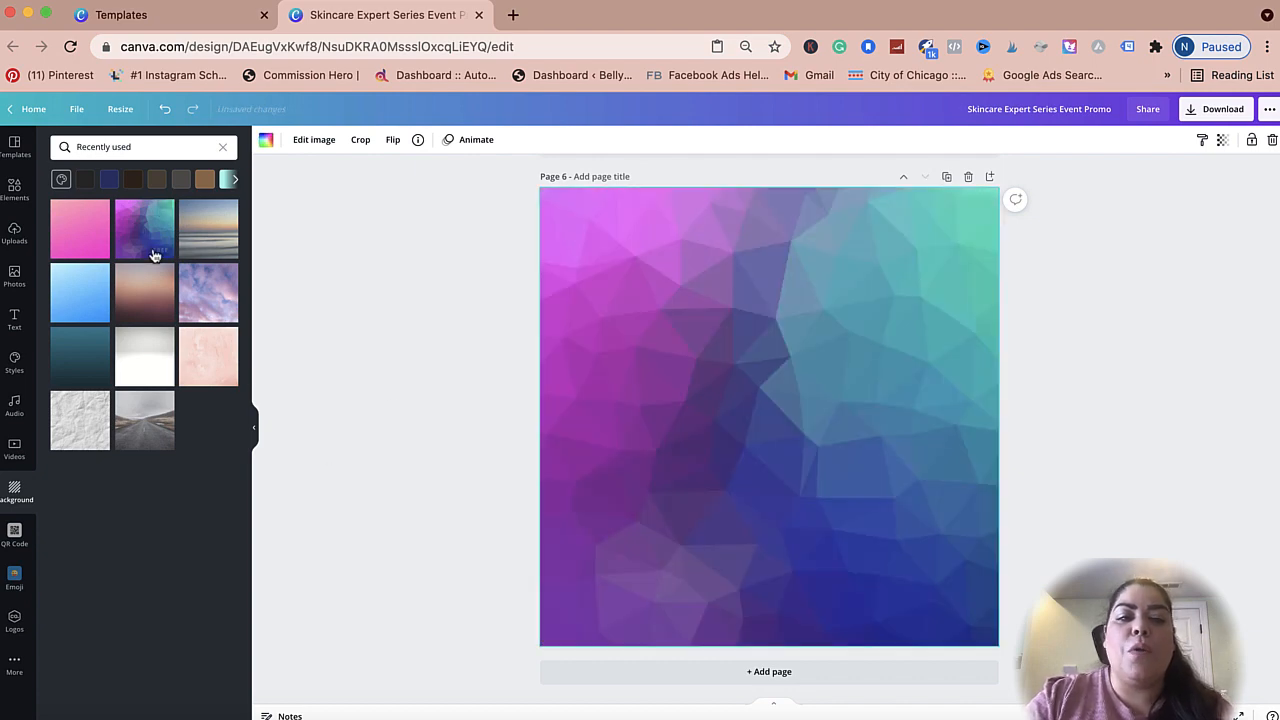
Add the uploaded portrait photo to page 6 and position it in the lower middle of the polygon background.
left_click(13, 246)
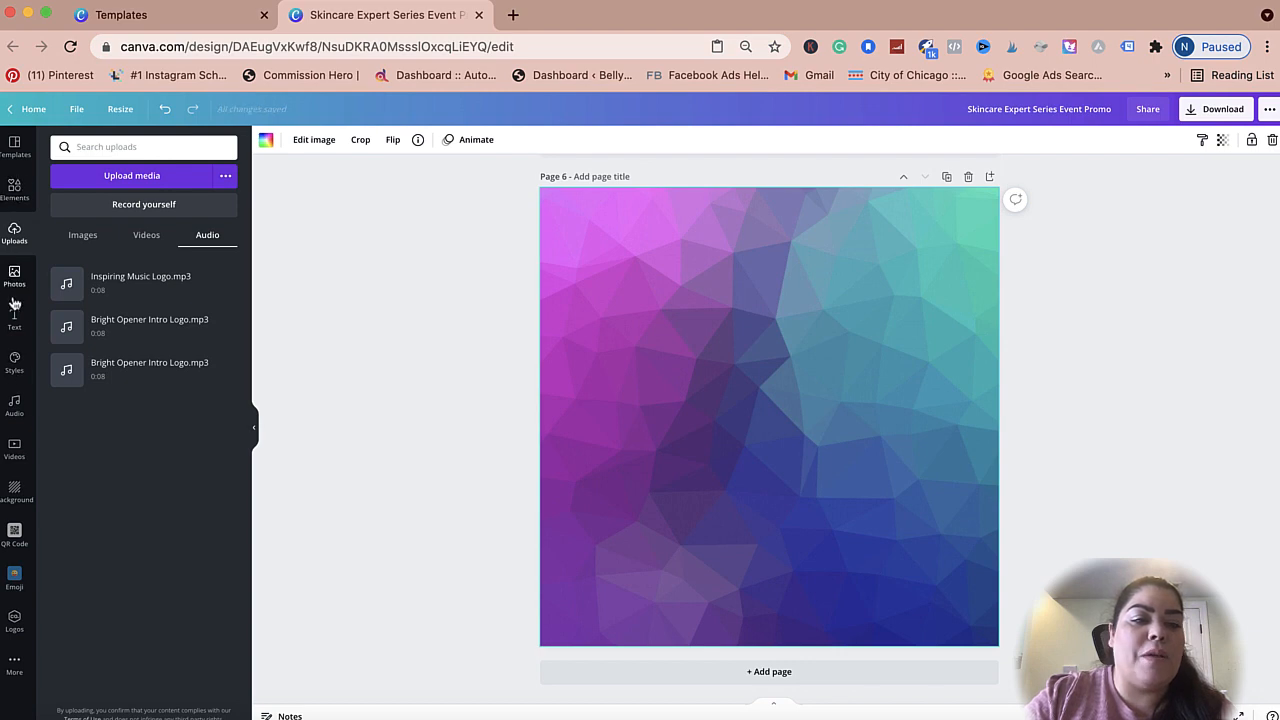
left_click(83, 235)
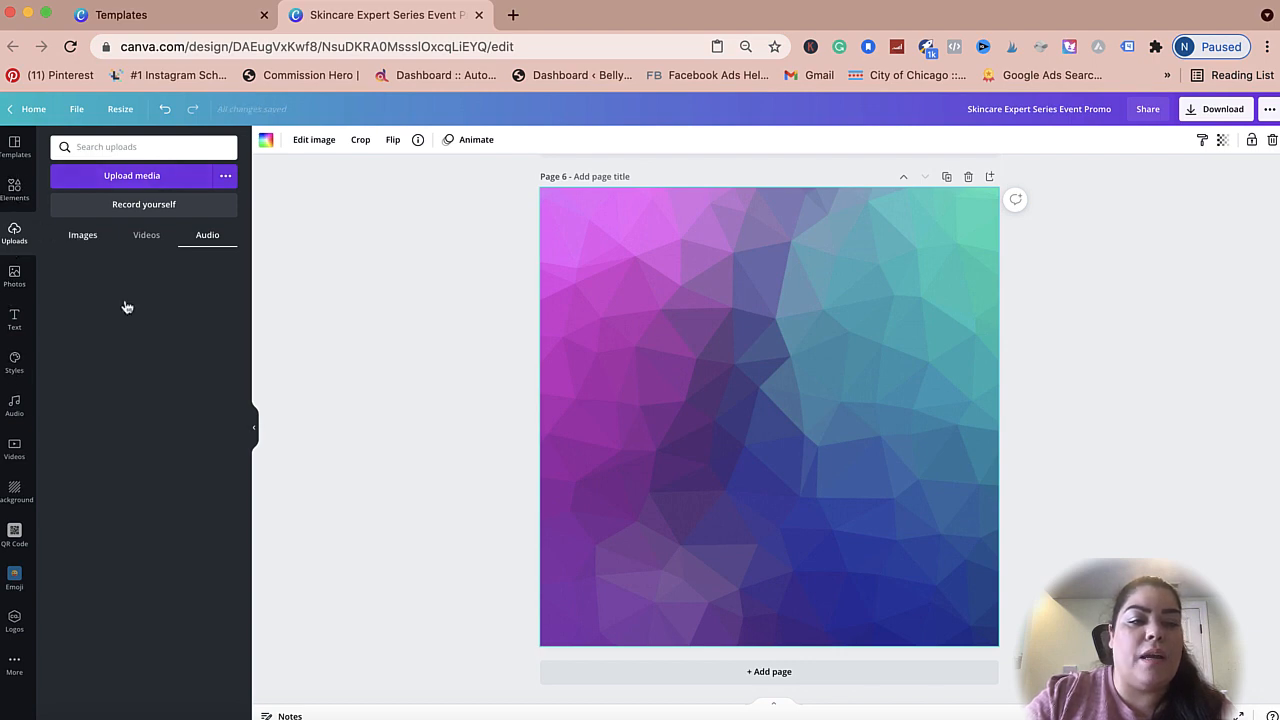
left_click_drag(125, 402, 860, 380)
left_click(14, 148)
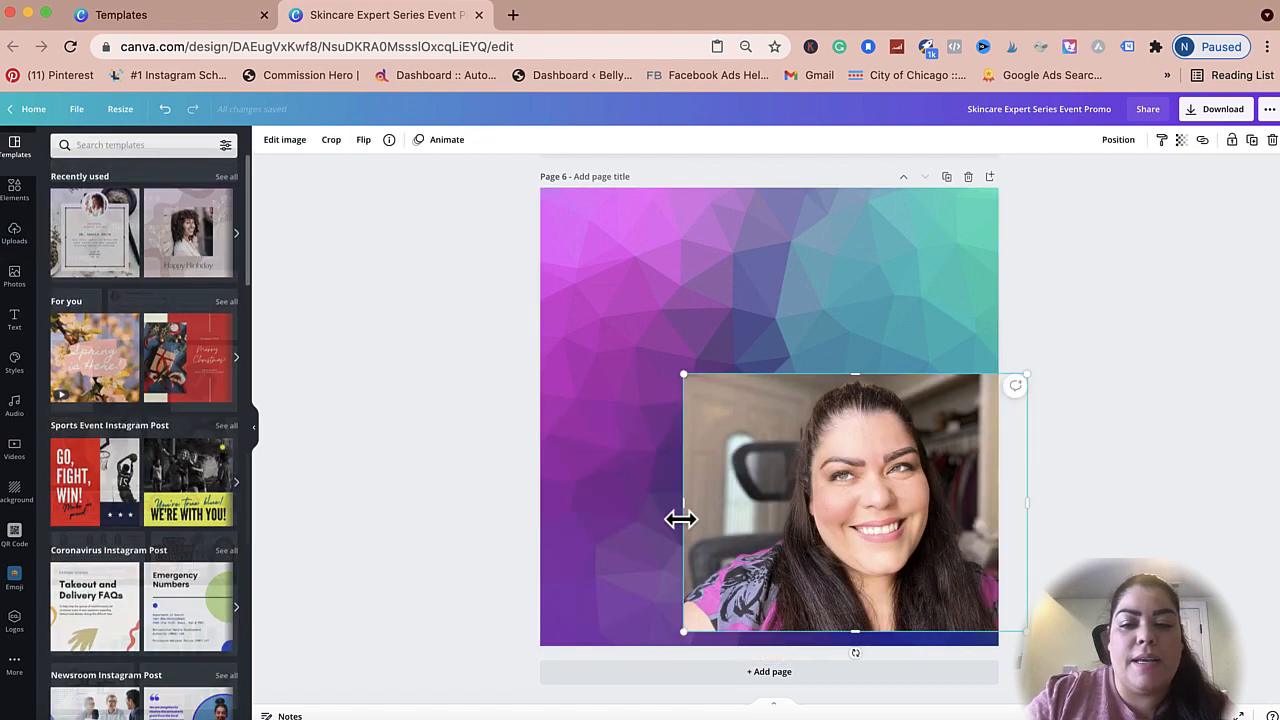
left_click_drag(871, 532, 790, 524)
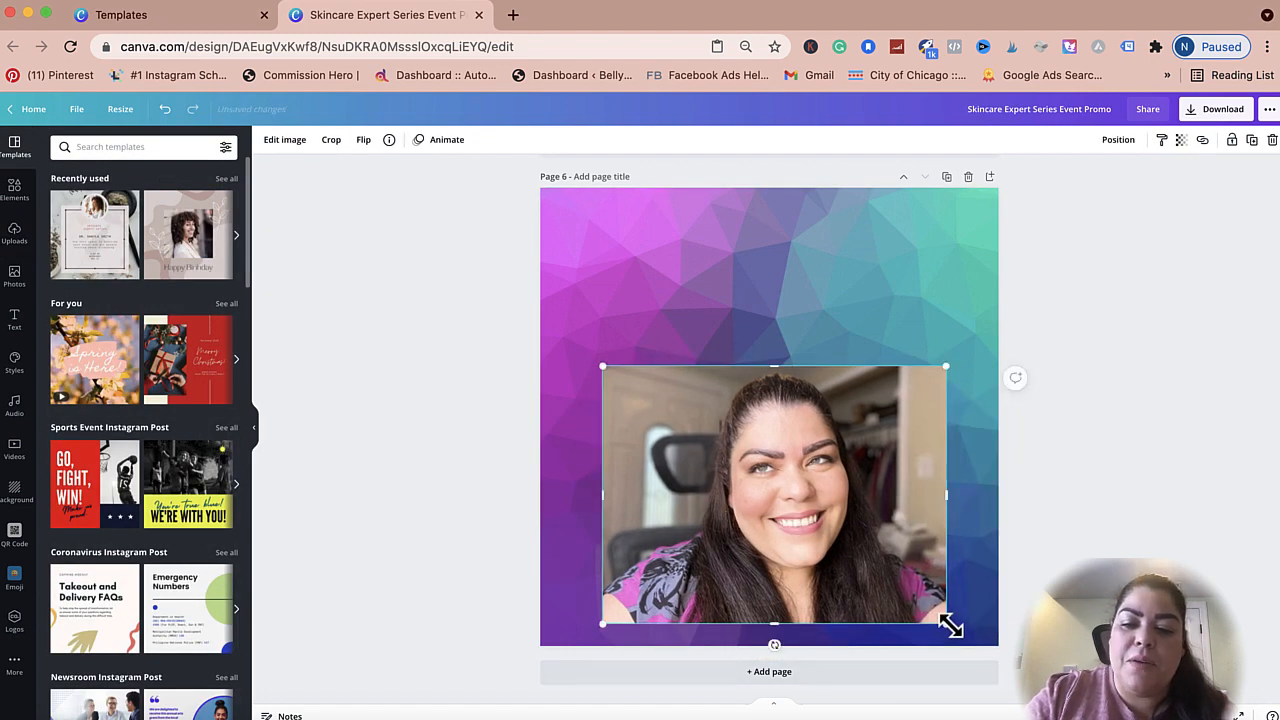
Enlarge the portrait photo on page 6 down to the page's lower edge and remove its background.
left_click_drag(948, 623, 974, 643)
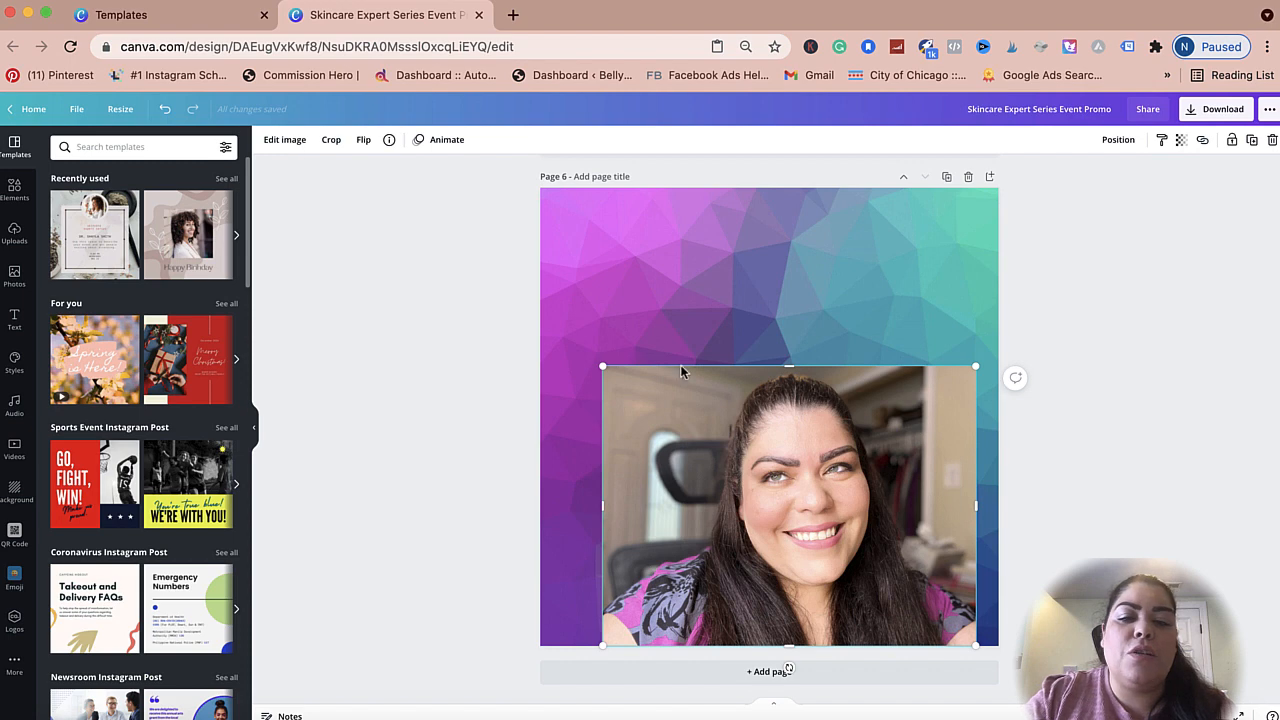
left_click(286, 145)
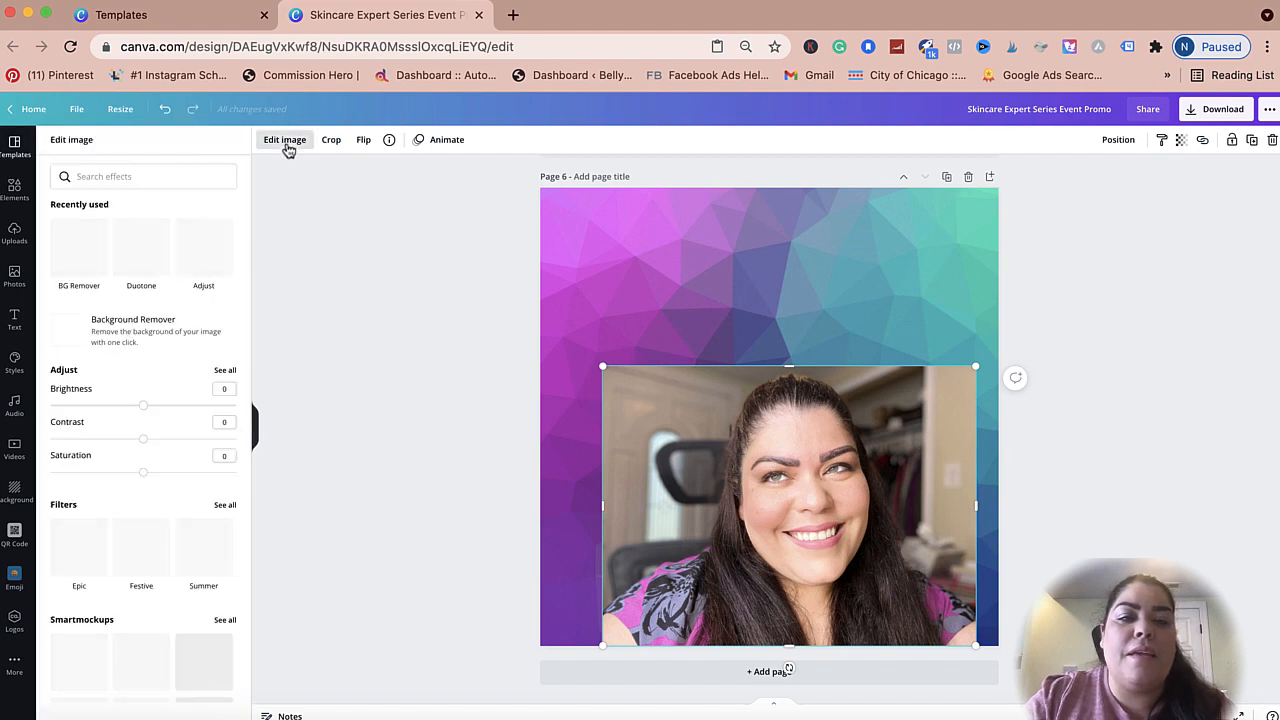
left_click(80, 288)
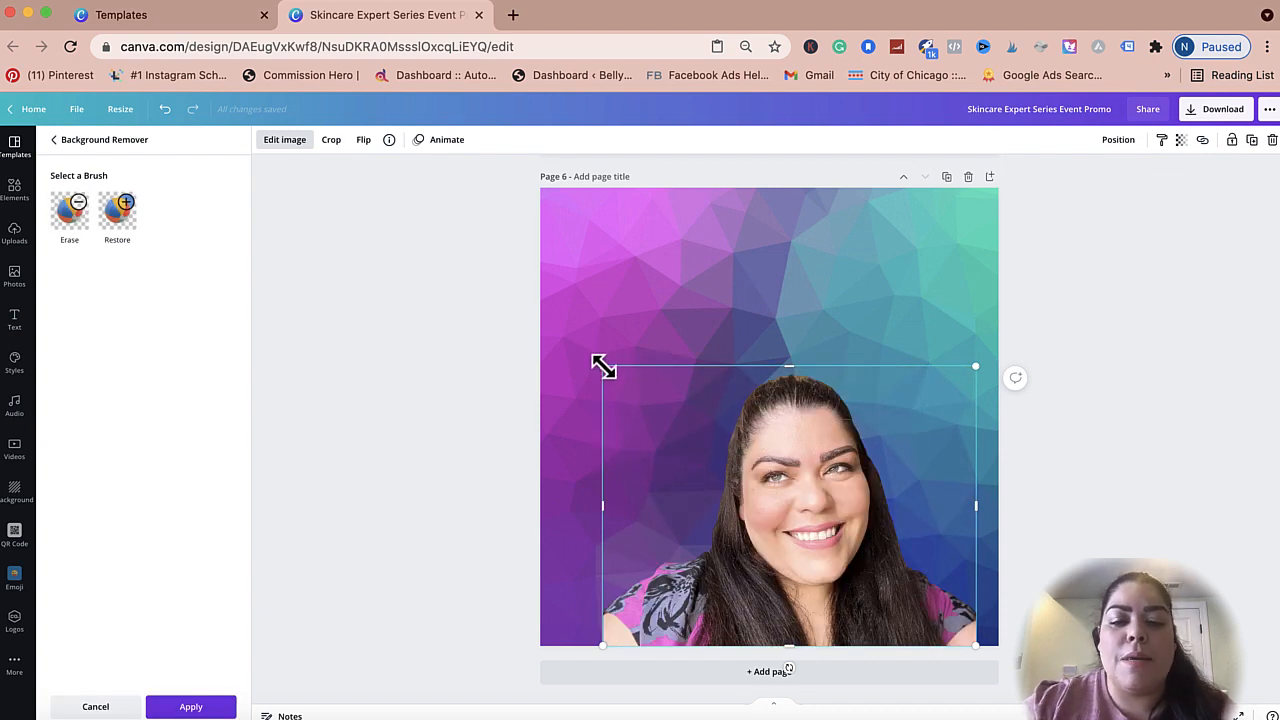
Enlarge the portrait cutout to slightly wider than page 6 and align it with the page's lower edge.
left_click_drag(603, 366, 516, 316)
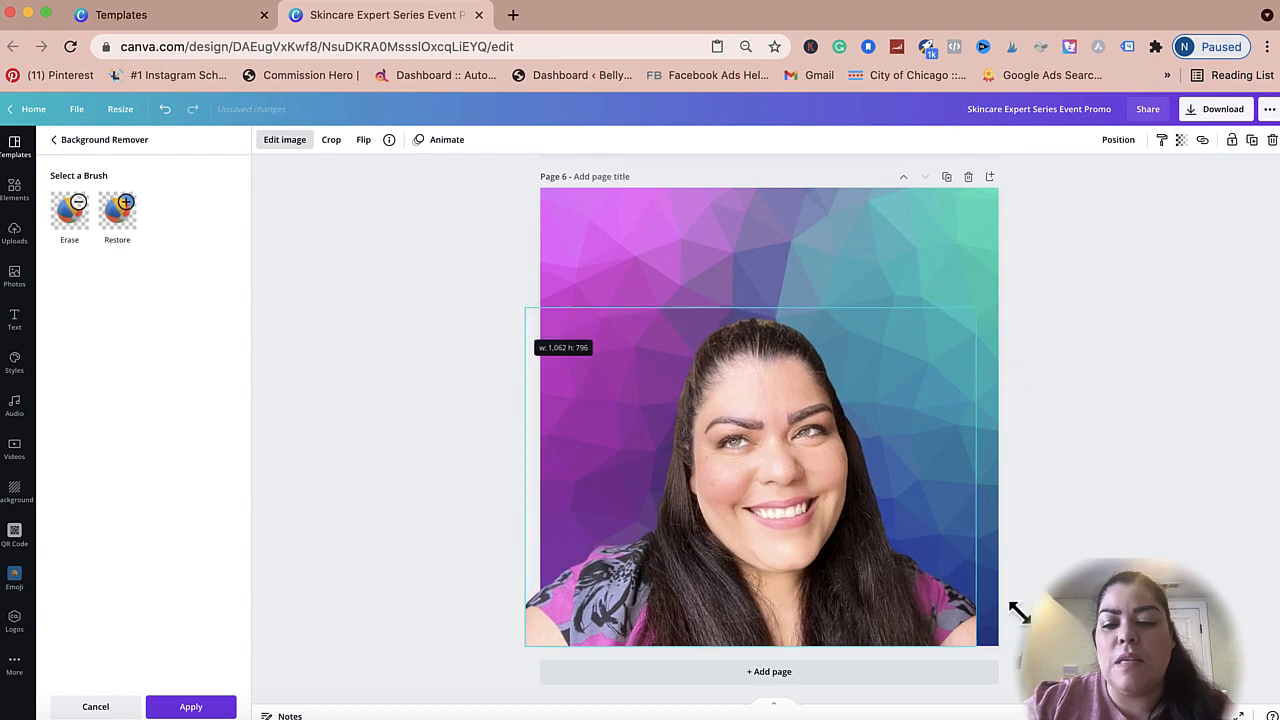
left_click_drag(975, 646, 1015, 643)
left_click(1134, 523)
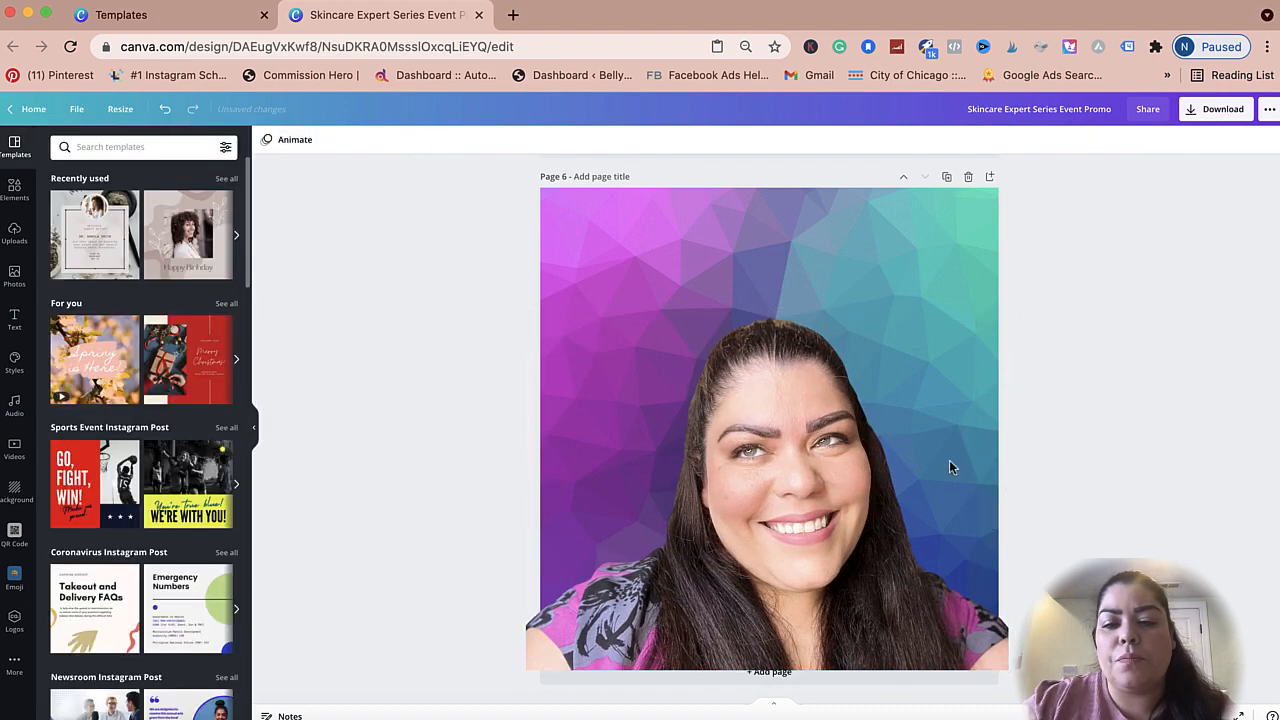
mouse_move(838, 455)
left_mouse_down()
mouse_move(837, 423)
mouse_move(837, 449)
left_mouse_up()
left_click(1160, 414)
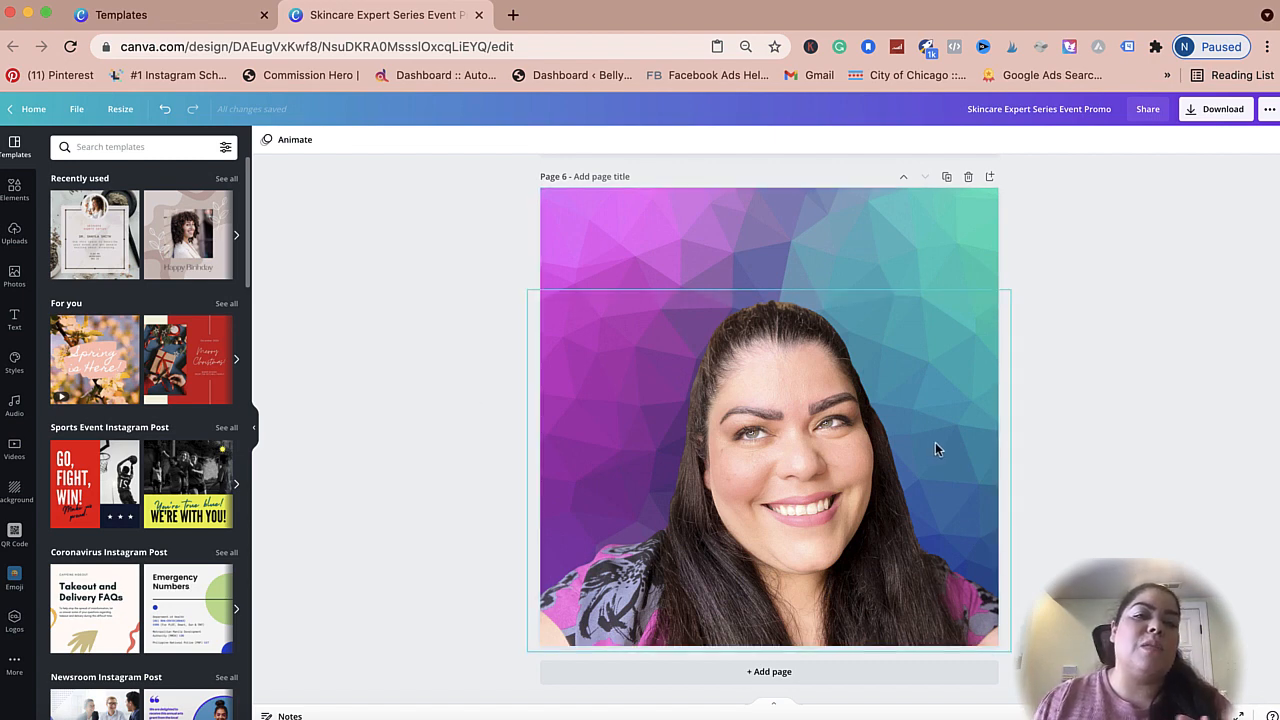
left_click(762, 387)
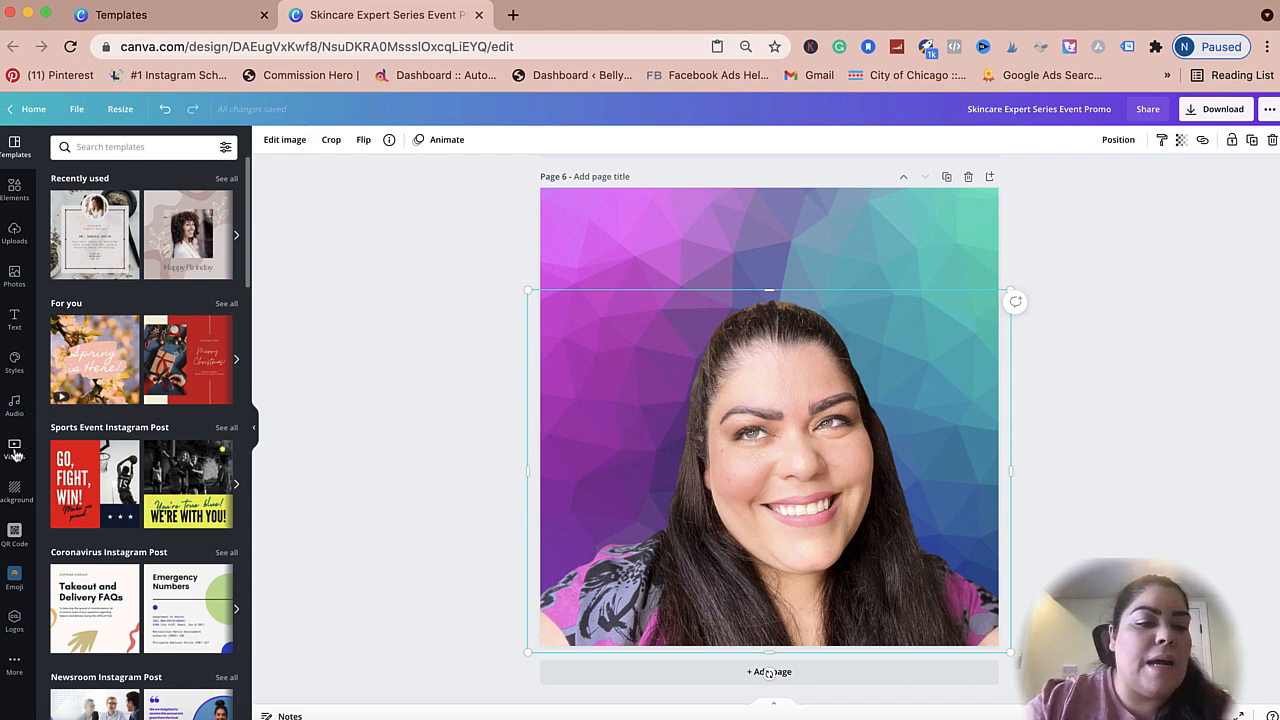
Add a blank page 7 and generate a QR code on it from the personal website's URL.
left_click(14, 533)
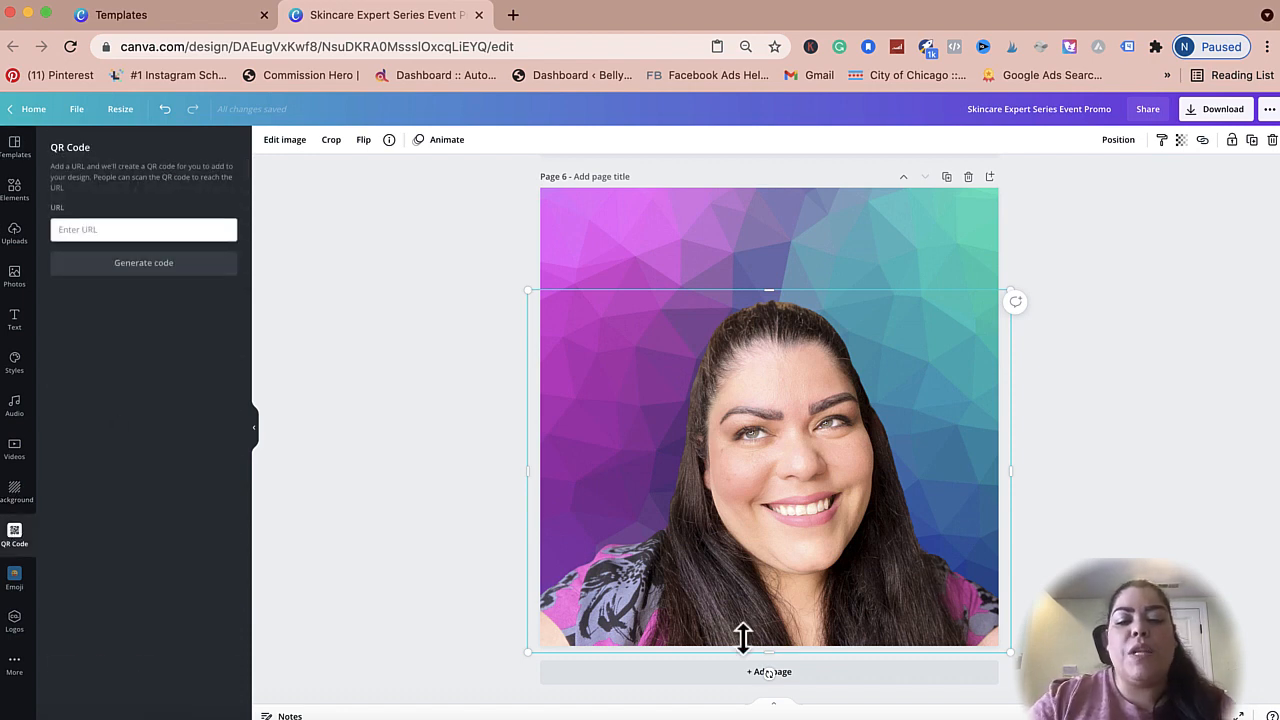
left_click(709, 683)
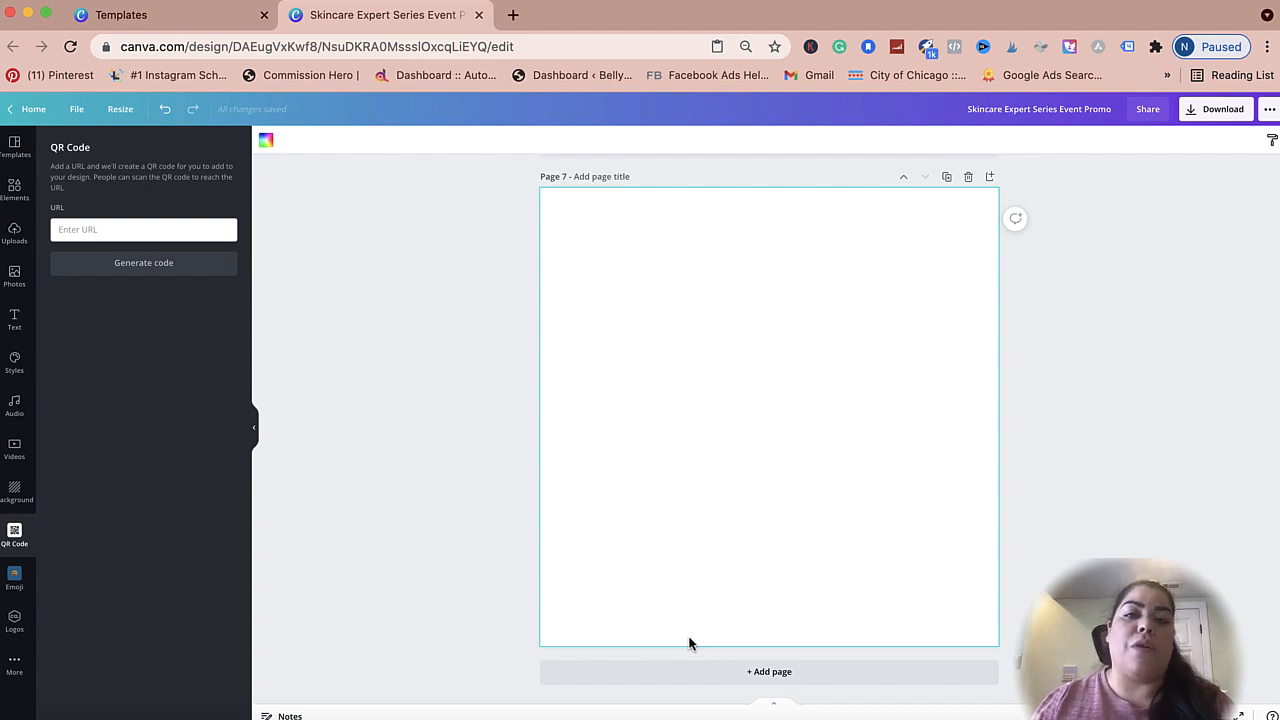
left_click(124, 232)
type("https://www.nancybadillo.com")
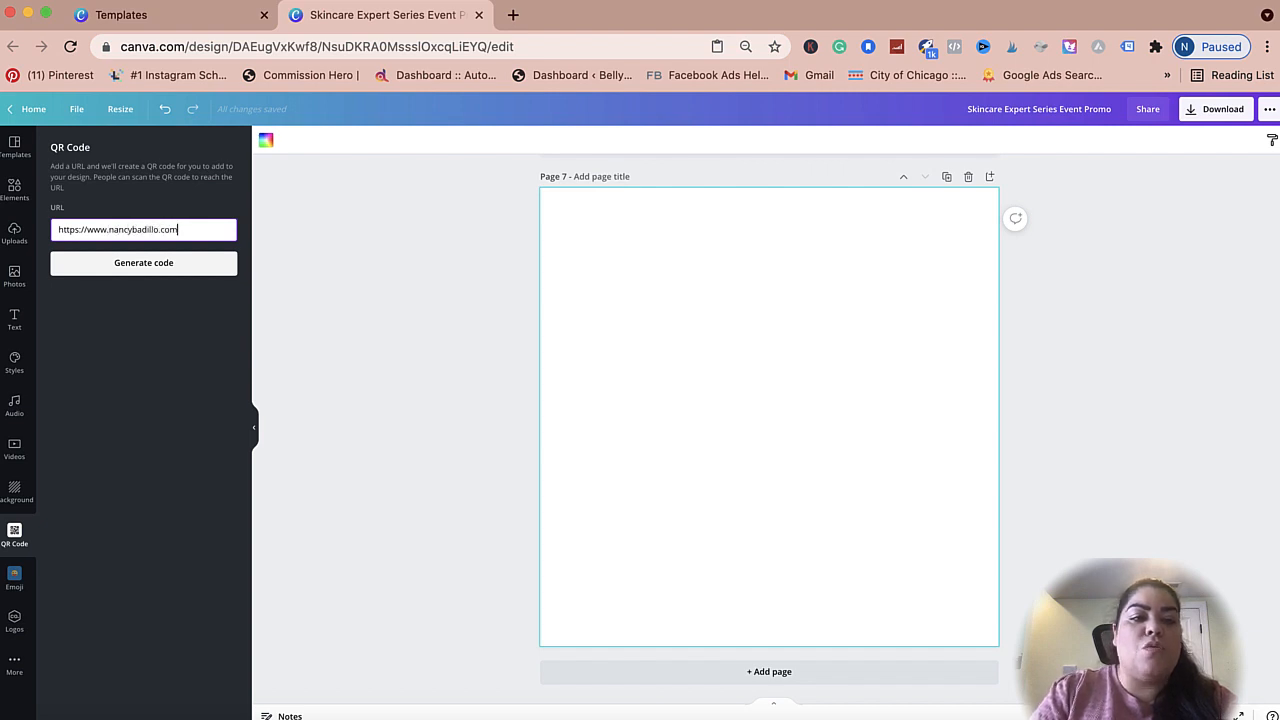
left_click(141, 272)
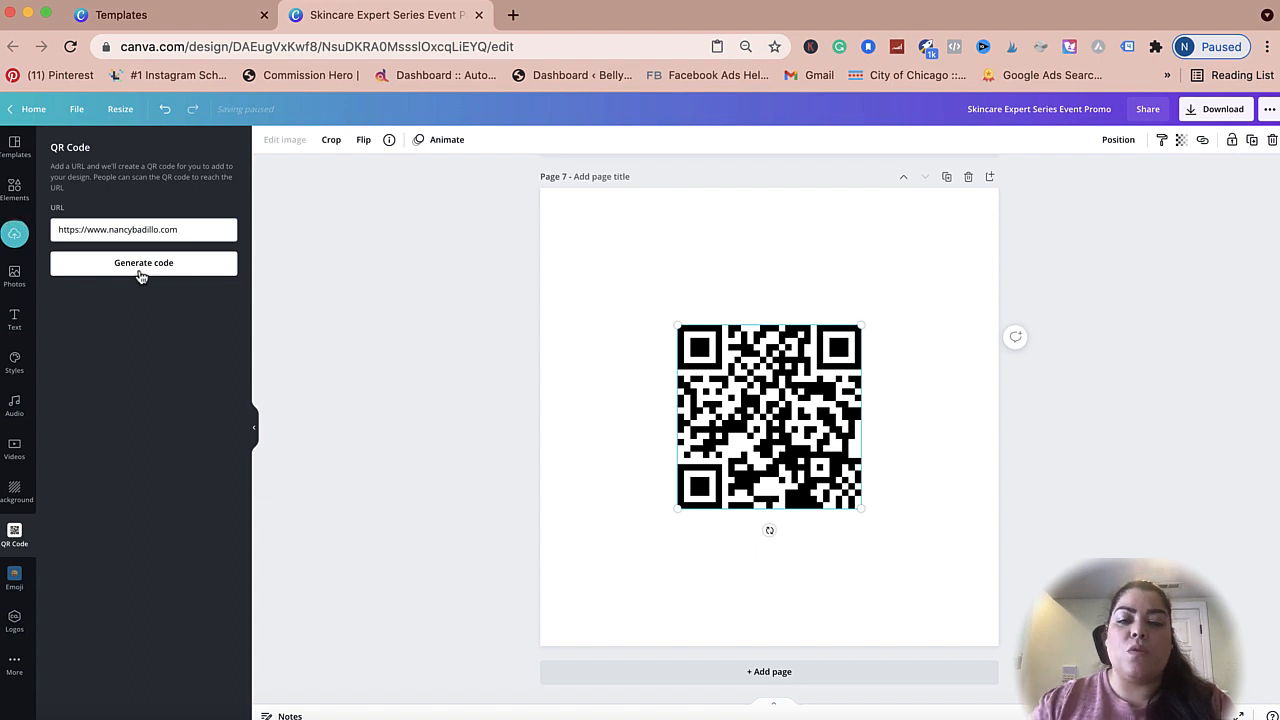
Enlarge the QR code to fill most of page 7 and center it on the page.
left_click_drag(677, 325, 567, 257)
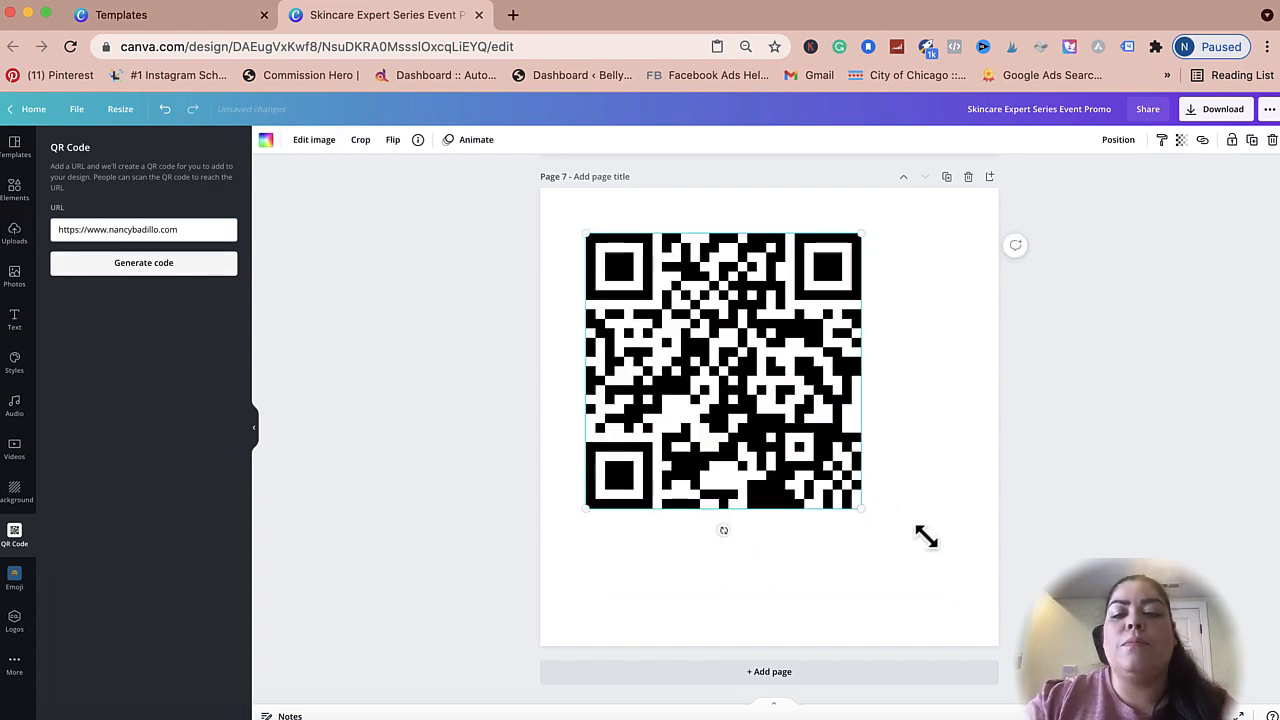
left_click_drag(926, 537, 975, 573)
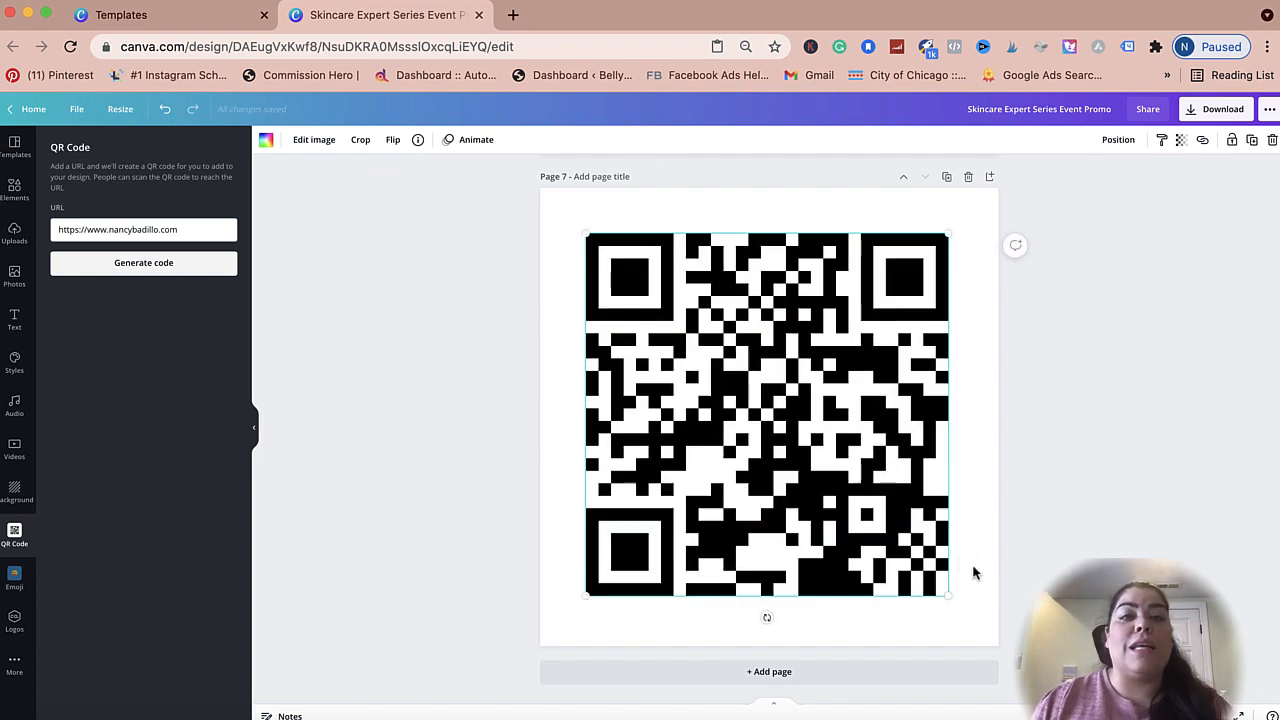
left_click_drag(832, 440, 842, 390)
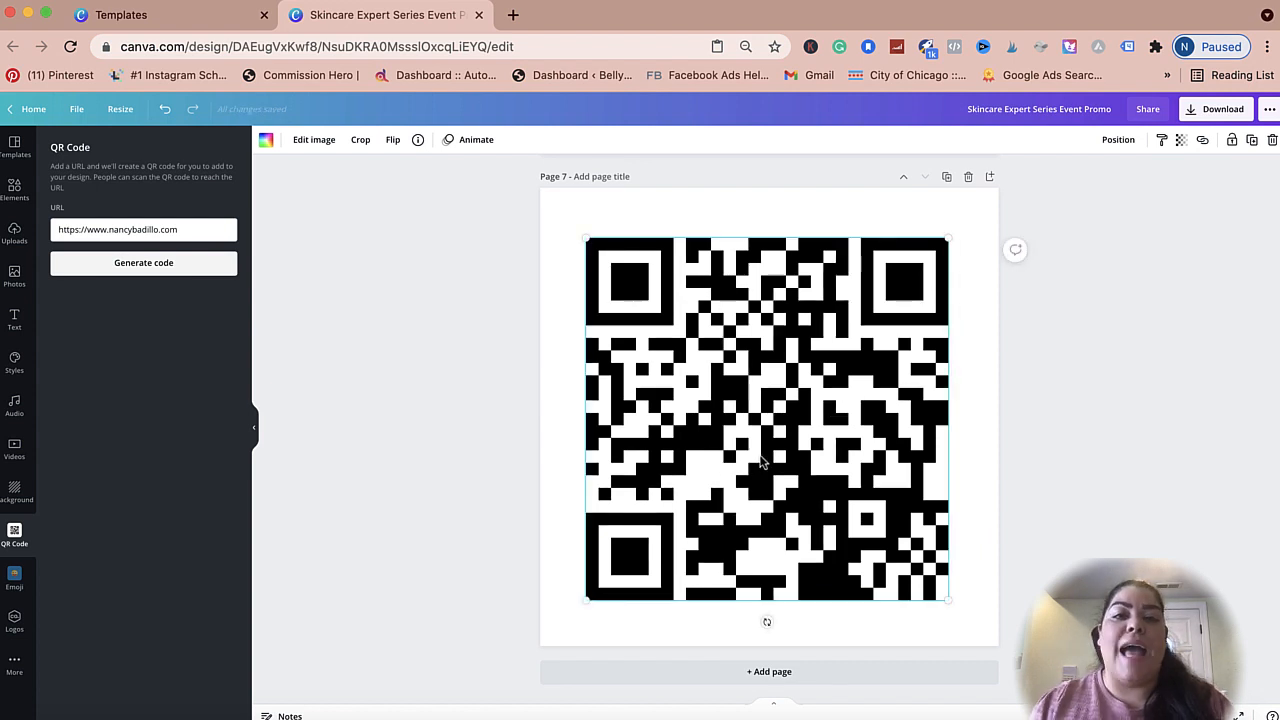
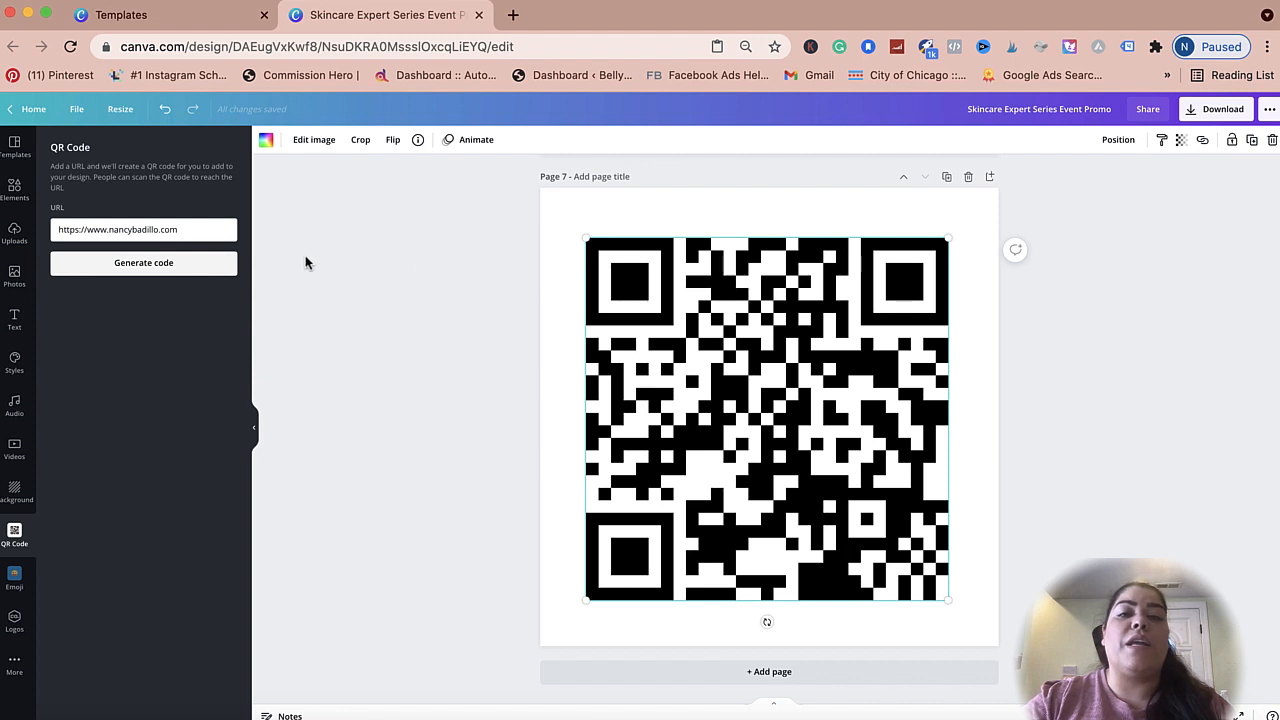
Search the emoji collection for "money" and add the money bag emoji to page 7.
left_click(8, 584)
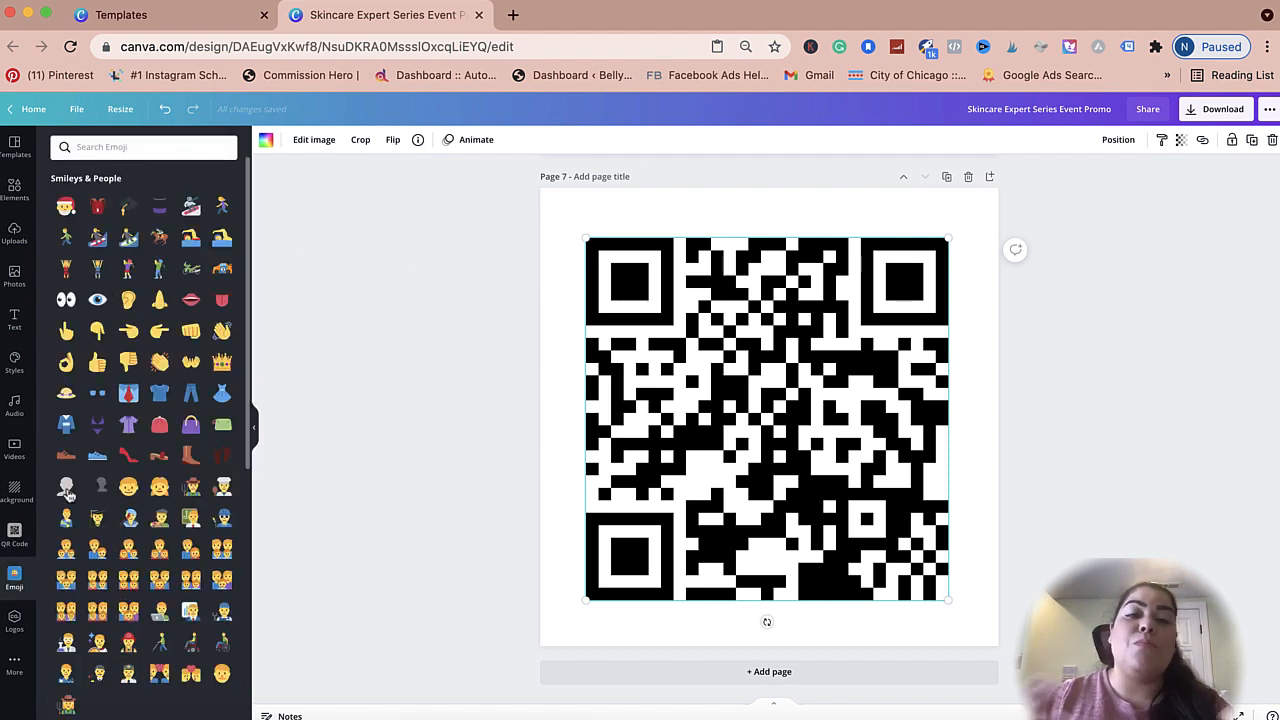
scroll(145, 409, "down", 5)
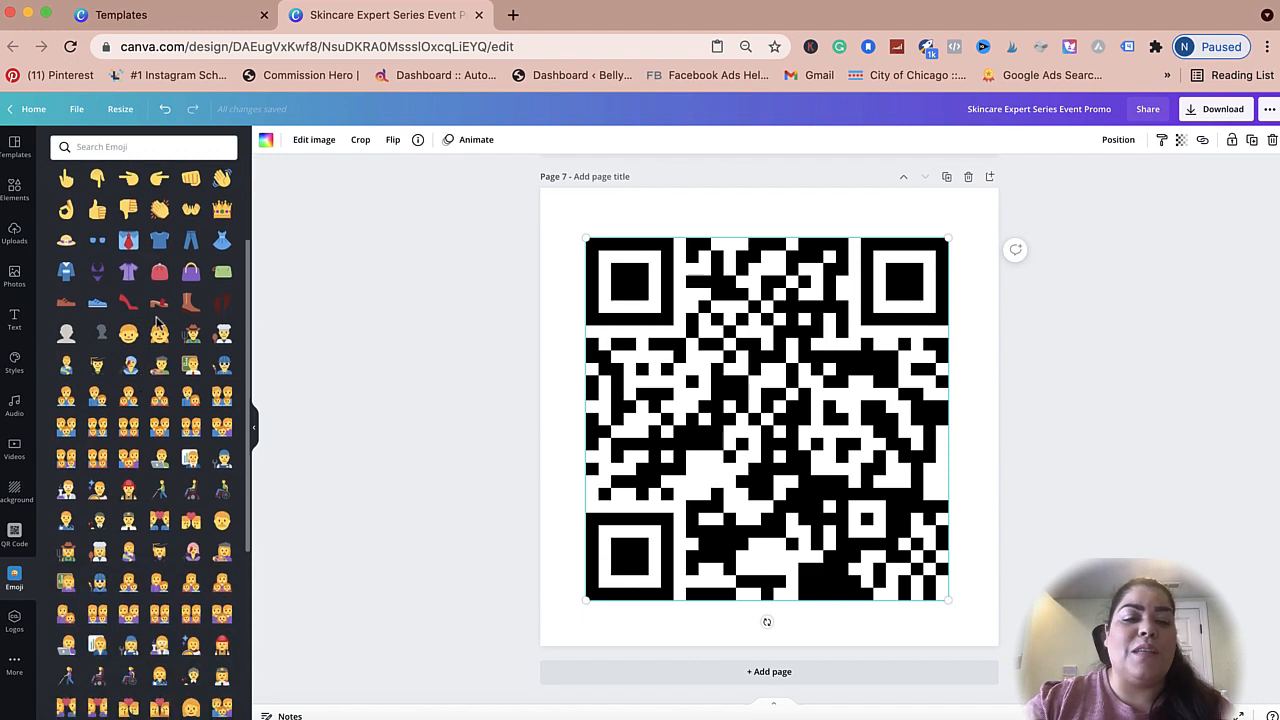
left_click(135, 143)
type("mo")
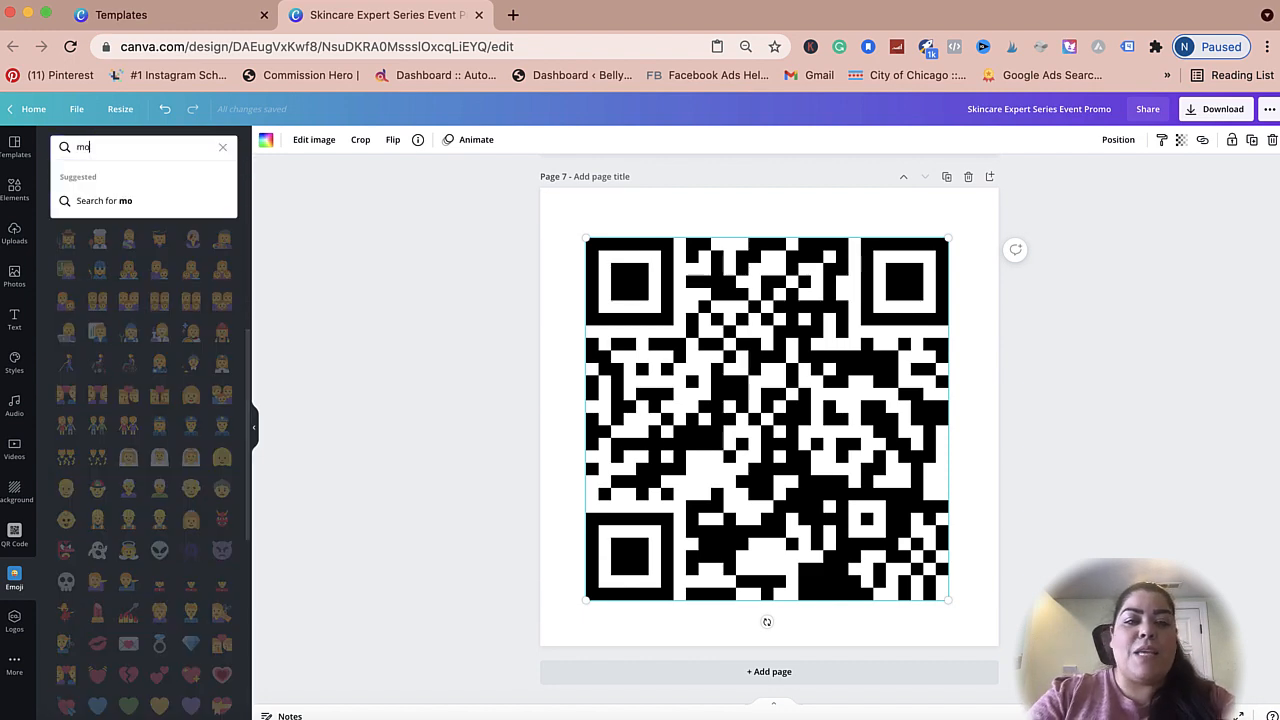
type("ne")
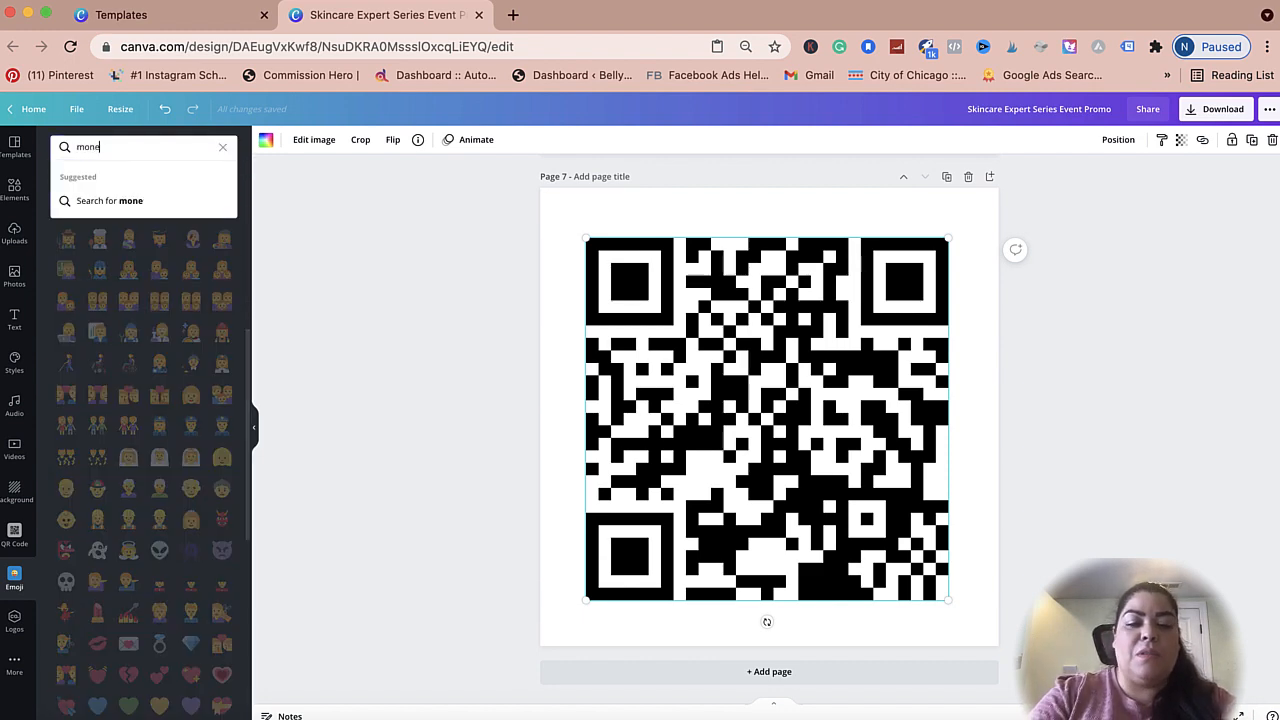
type("y")
key("Return")
left_click(68, 184)
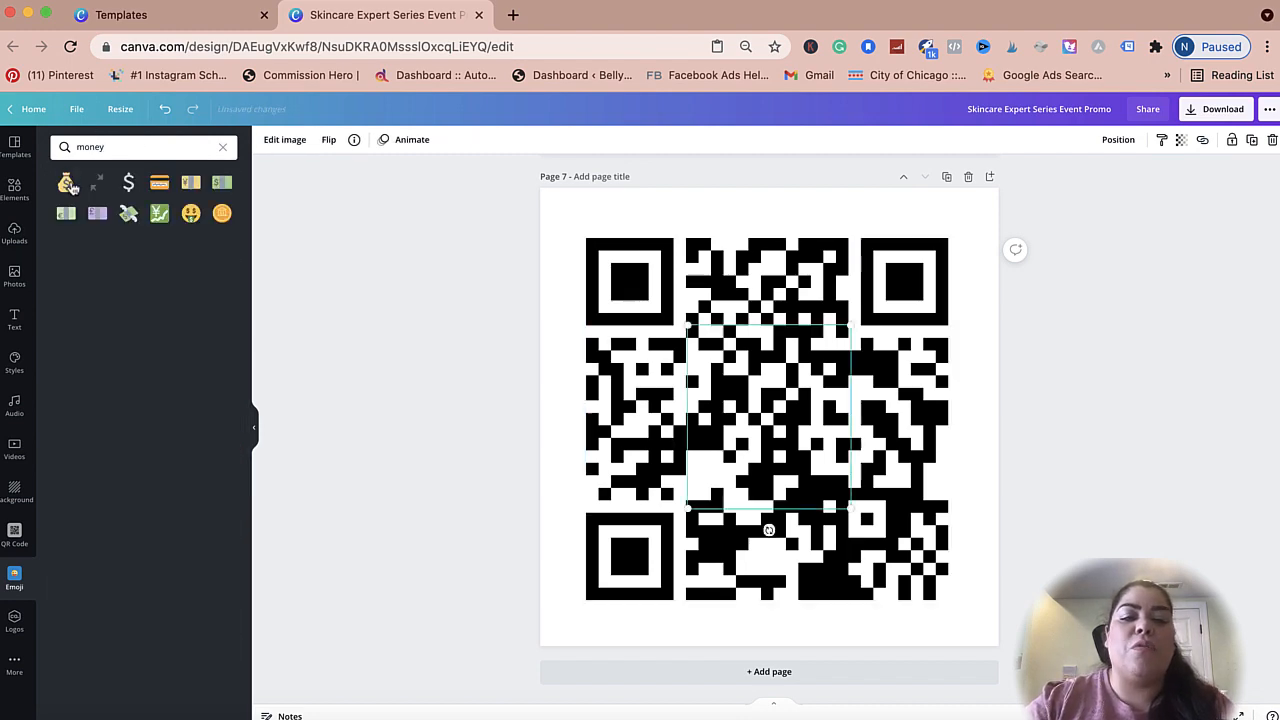
Shrink the money bag to about 207 by 233, place it over the QR code's lower-right corner, and clear the emoji search.
left_click_drag(852, 324, 782, 404)
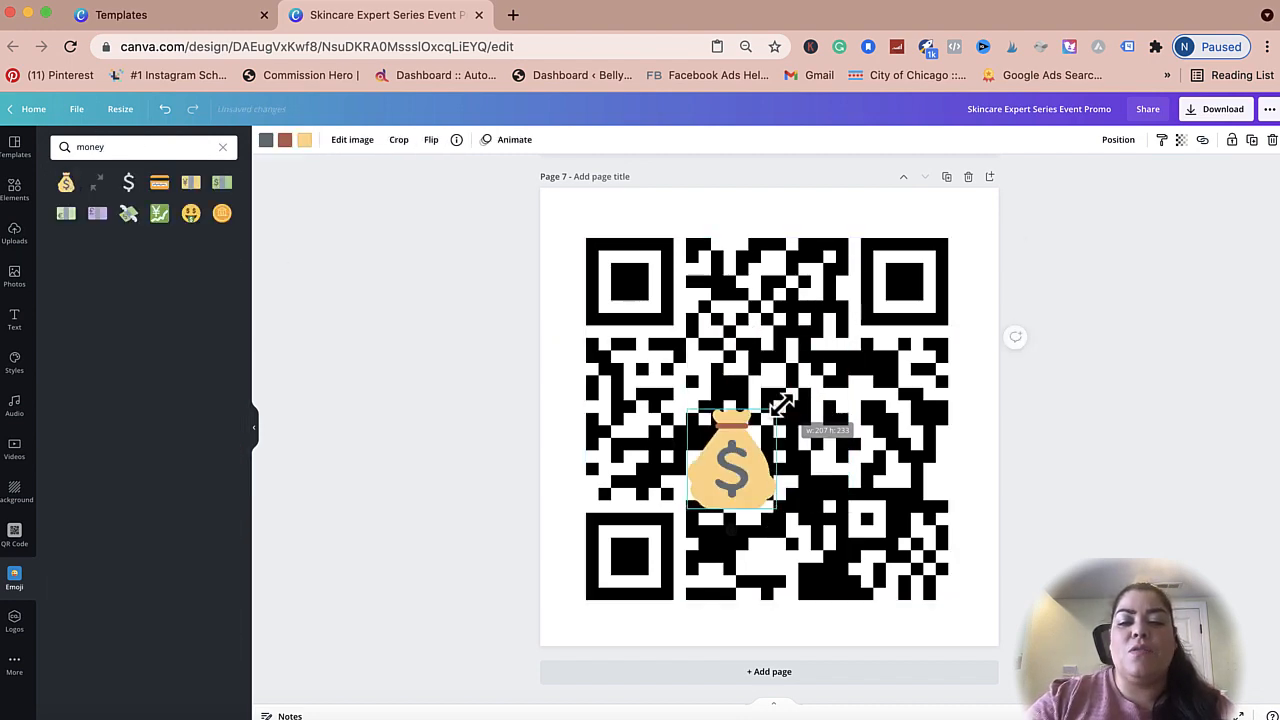
left_click_drag(744, 471, 961, 579)
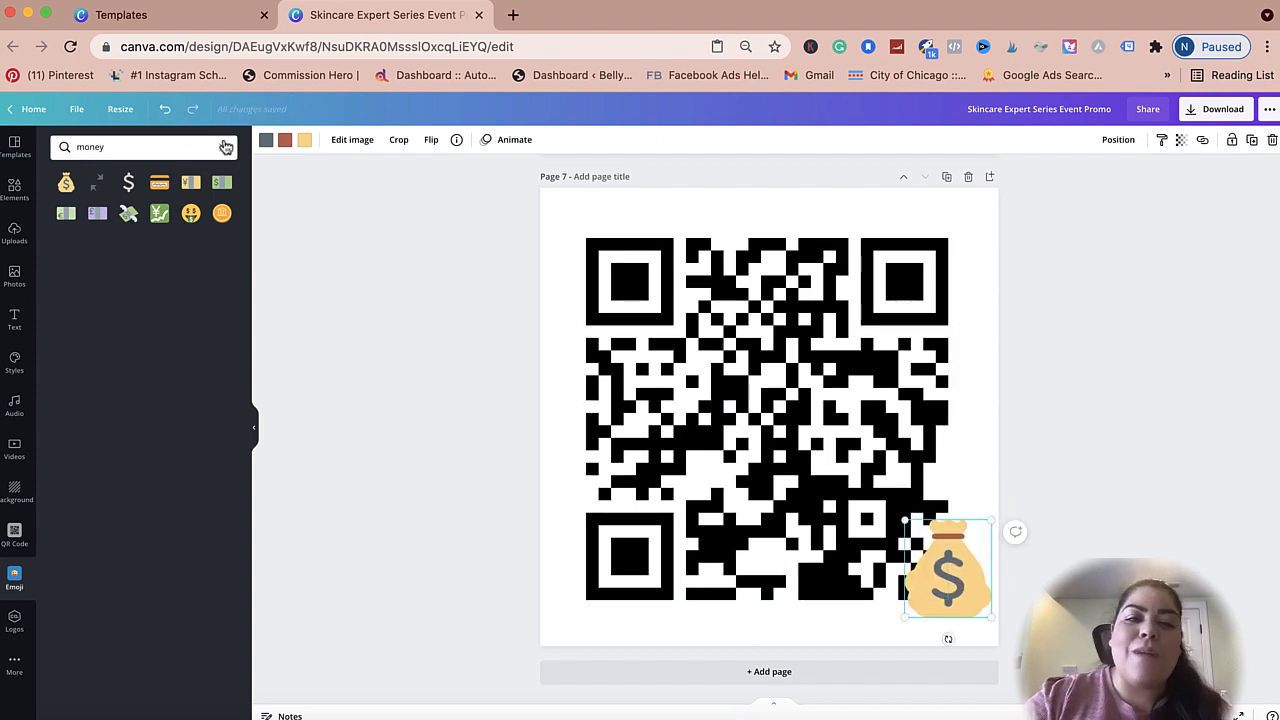
left_click(223, 147)
Add the website-name logo to page 2, shrink it, and place it beneath the event date in the yellow box.
left_click(18, 624)
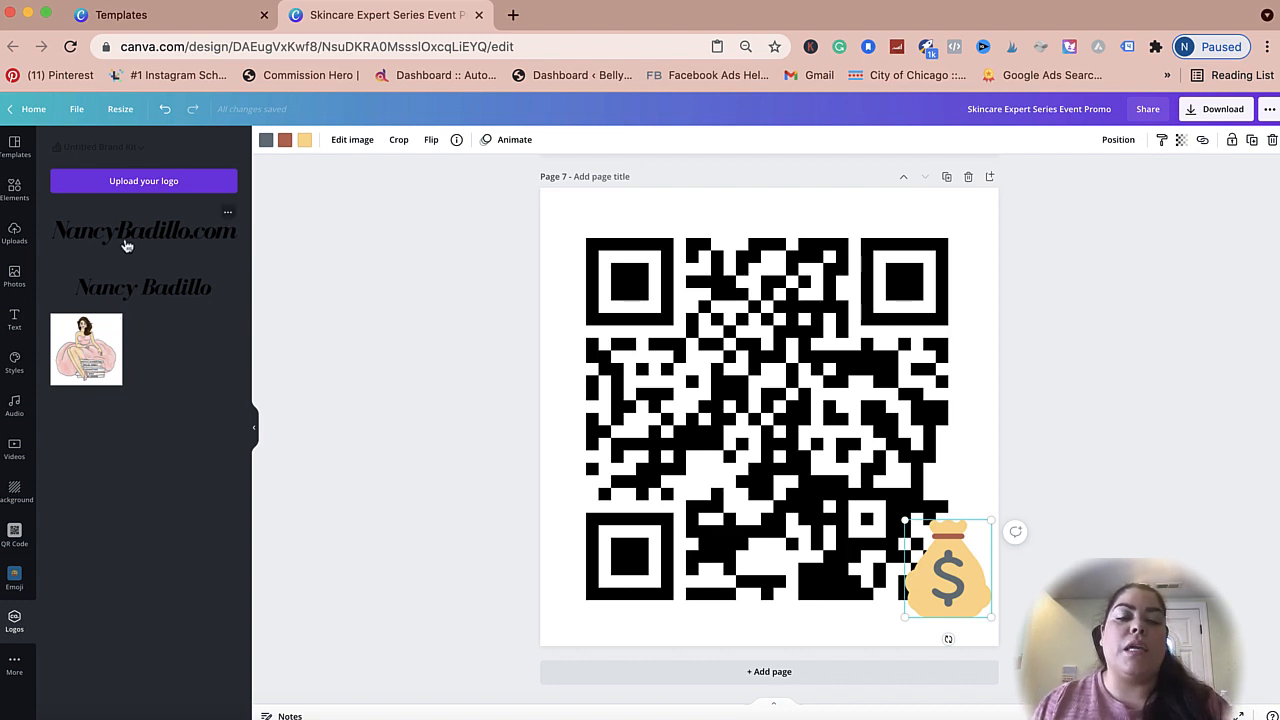
scroll(633, 255, "up", 12)
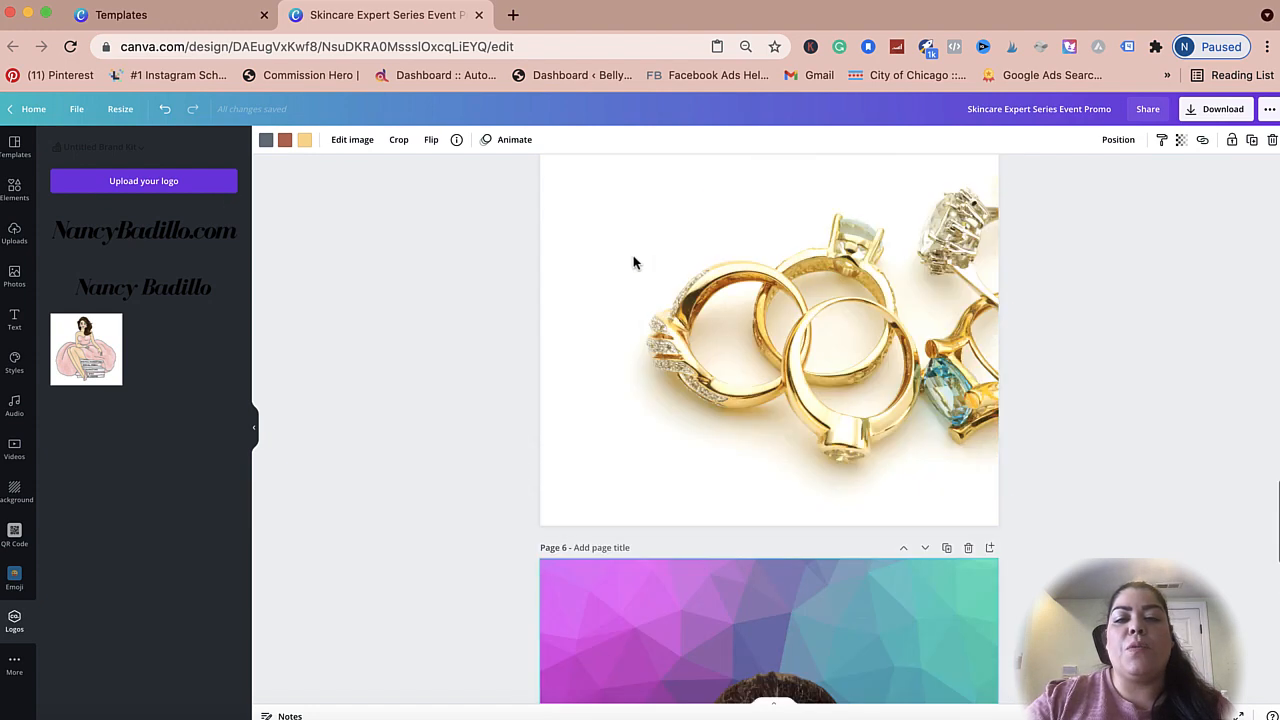
scroll(633, 258, "up", 15)
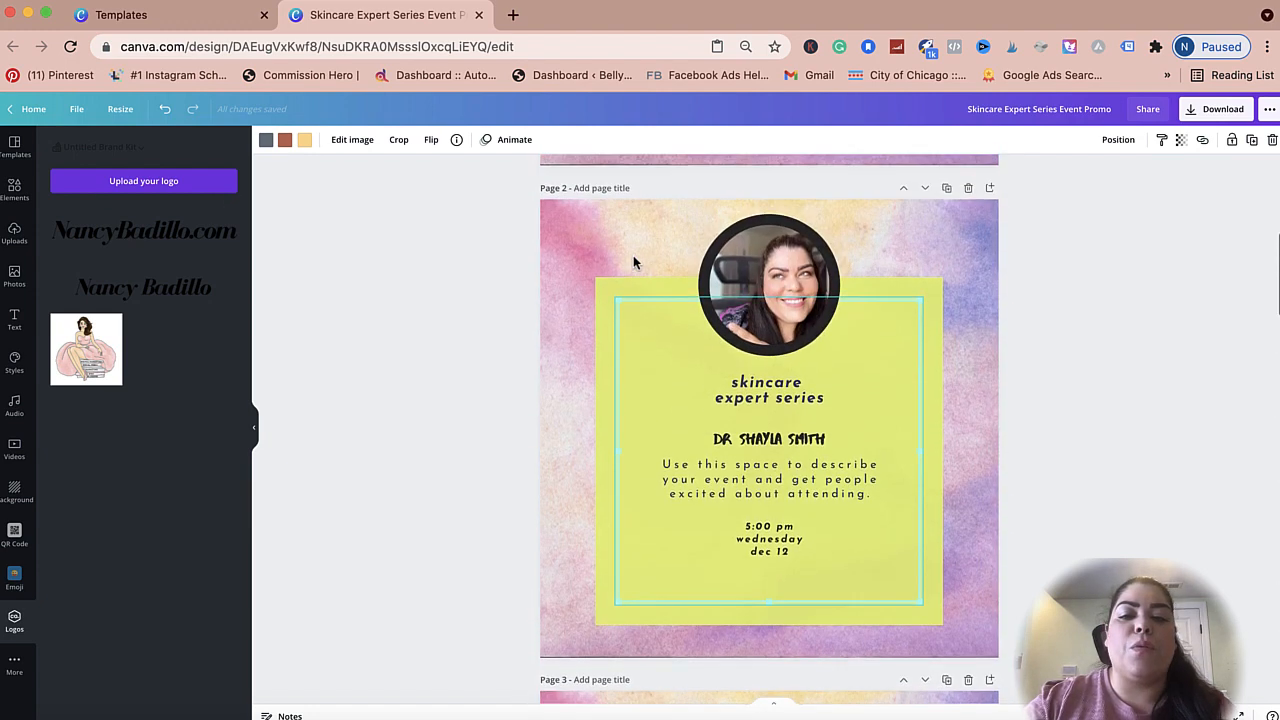
left_click(143, 236)
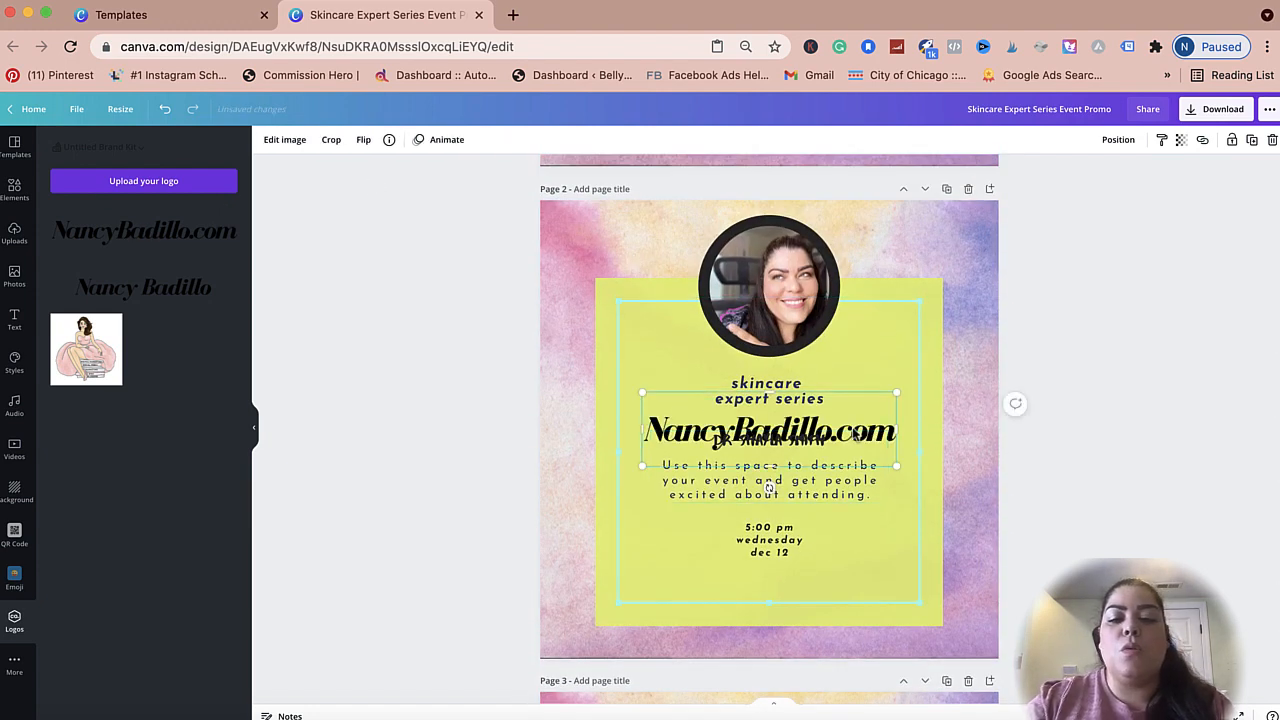
left_click_drag(884, 535, 892, 598)
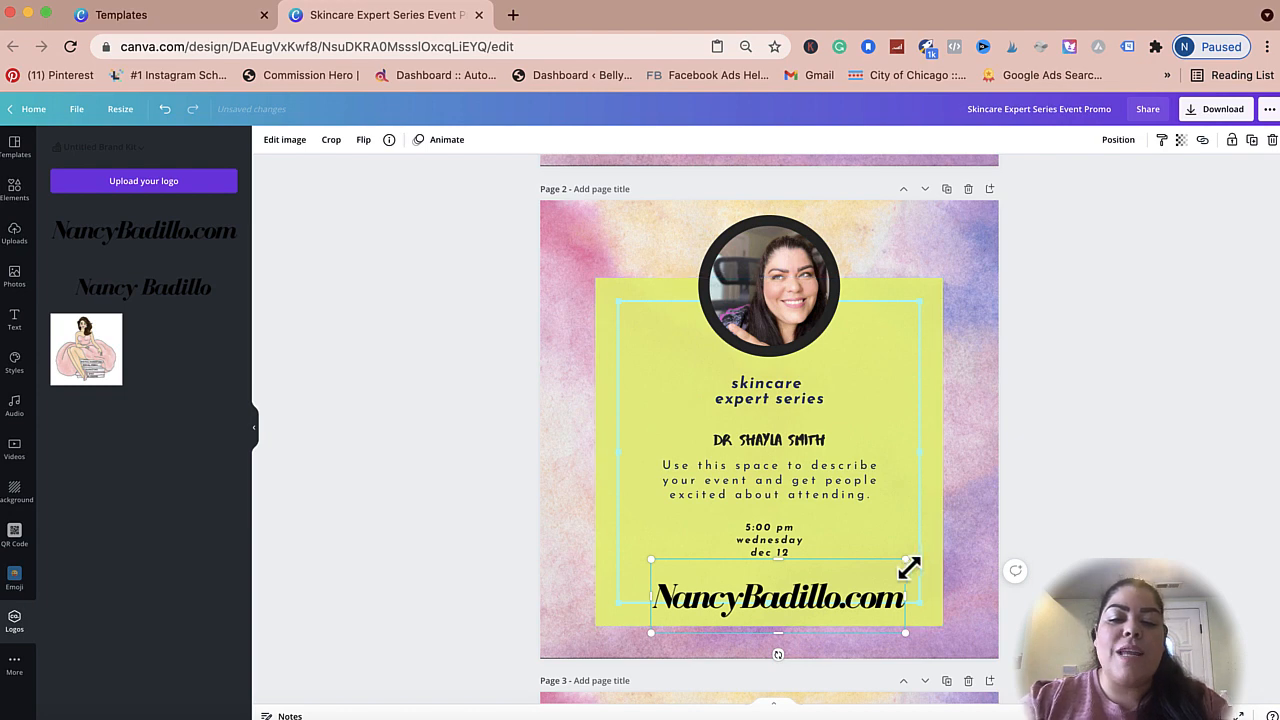
left_click_drag(905, 560, 860, 572)
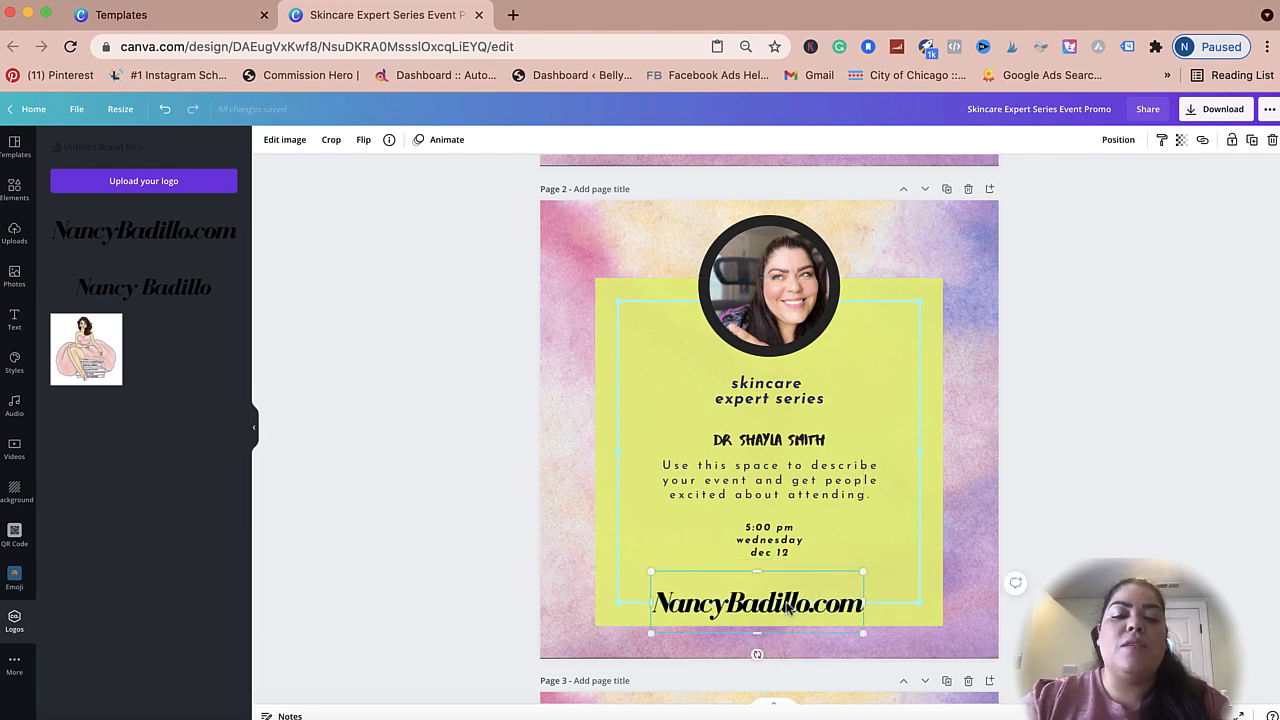
left_click_drag(782, 606, 800, 598)
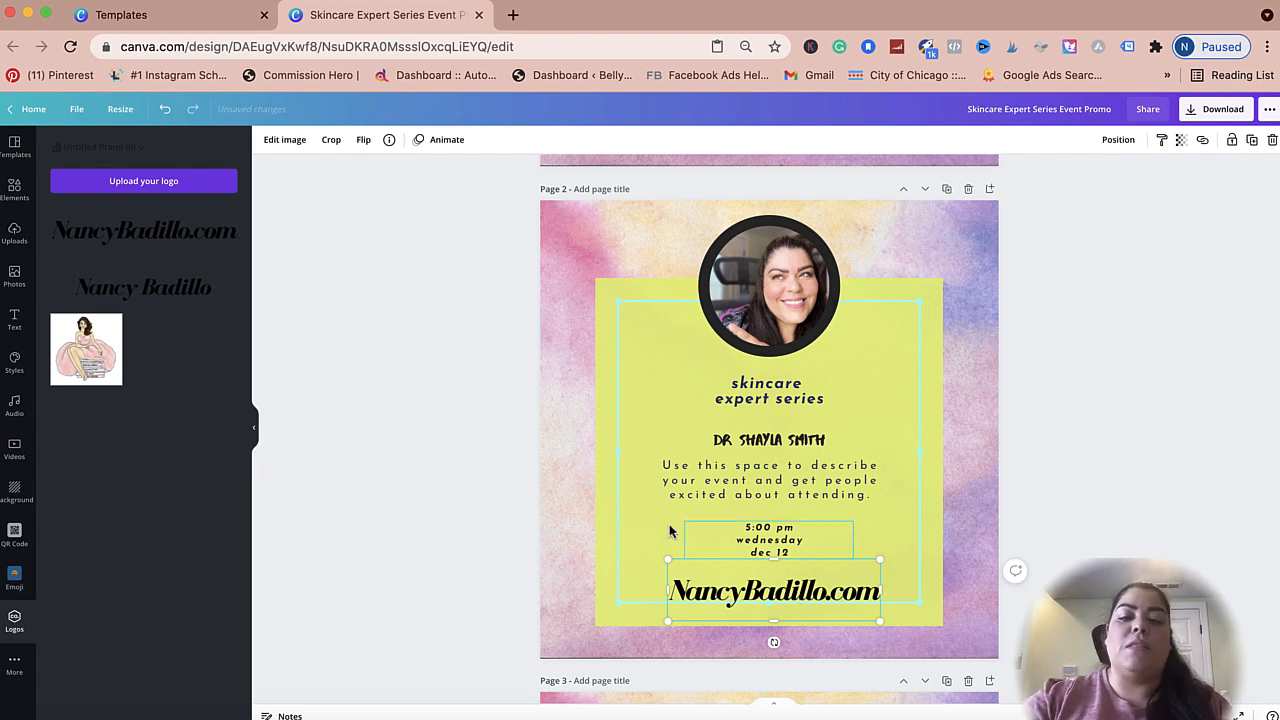
left_click(462, 421)
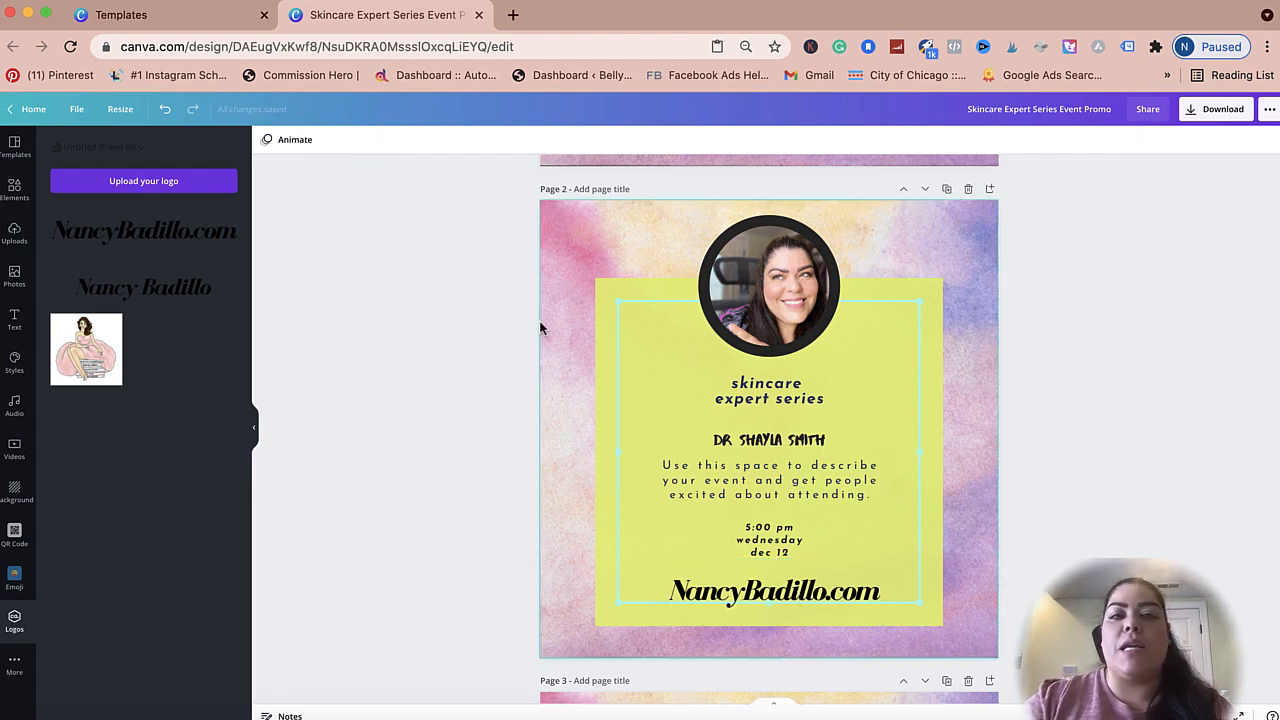
Browse the additional Canva apps and integrations, including the suggested apps further down the list.
left_click(15, 666)
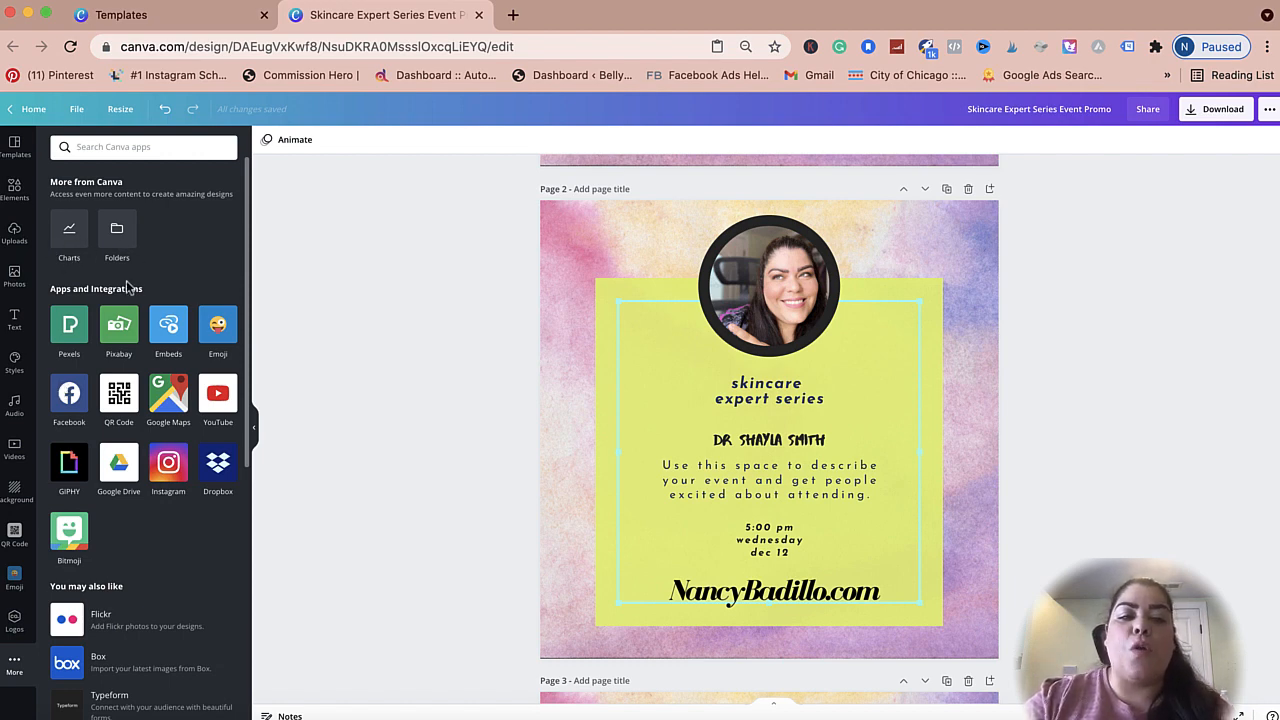
scroll(129, 286, "down", 1)
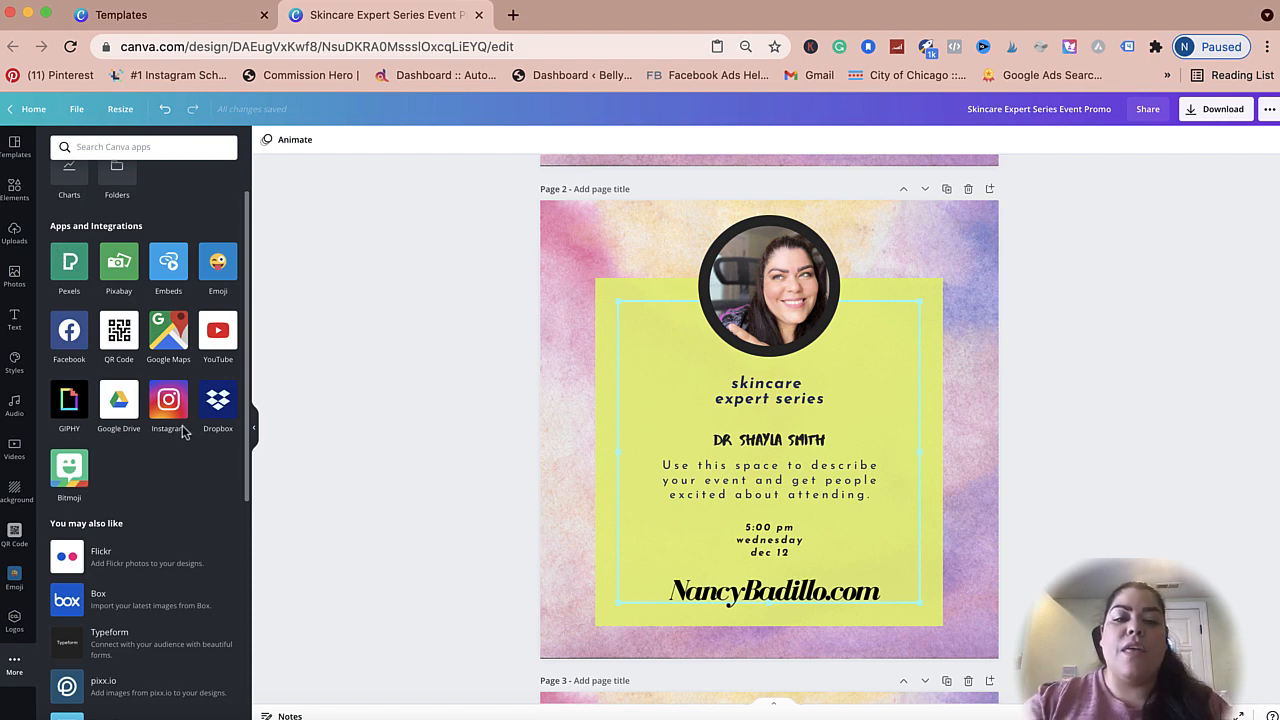
scroll(183, 432, "down", 5)
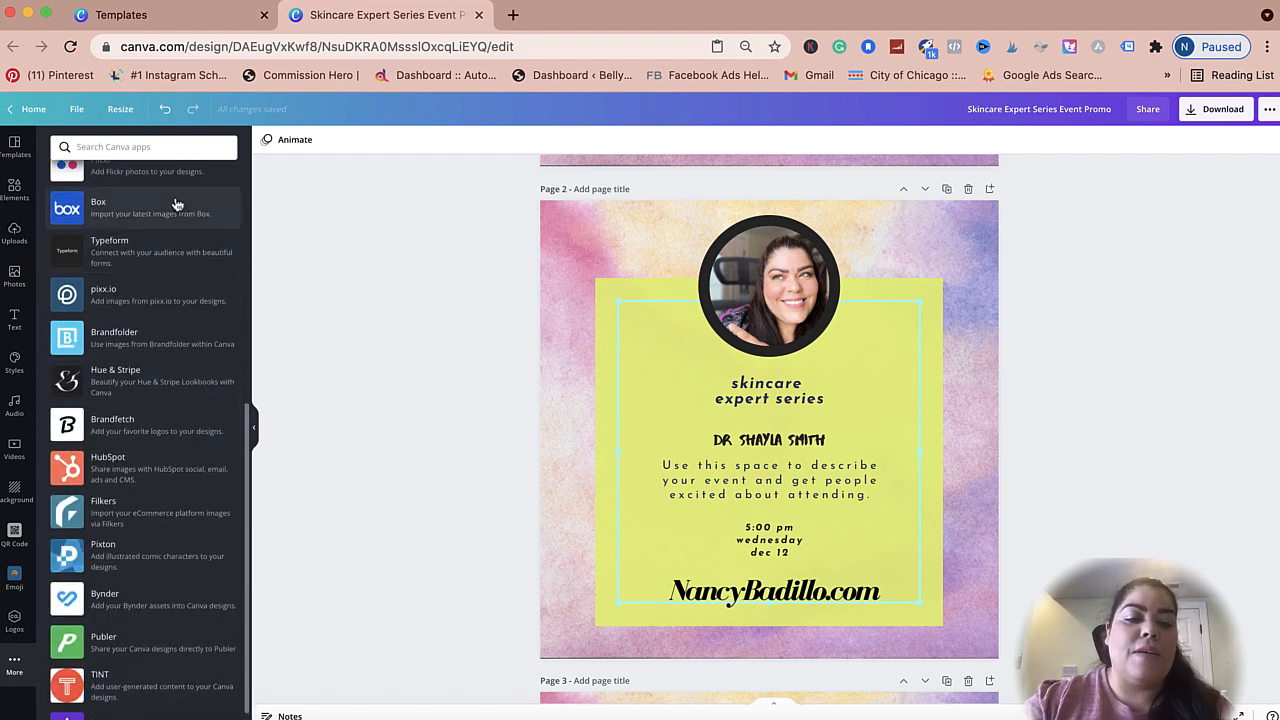
scroll(143, 553, "down", 1)
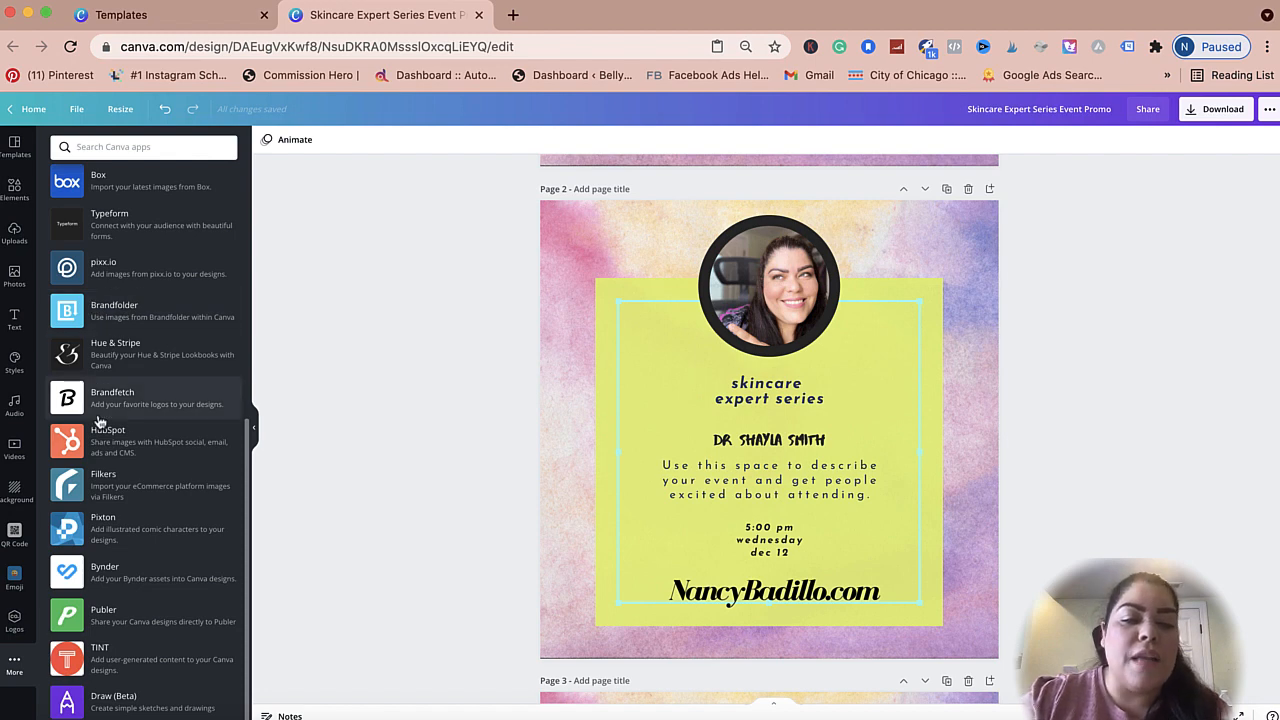
scroll(100, 422, "up", 5)
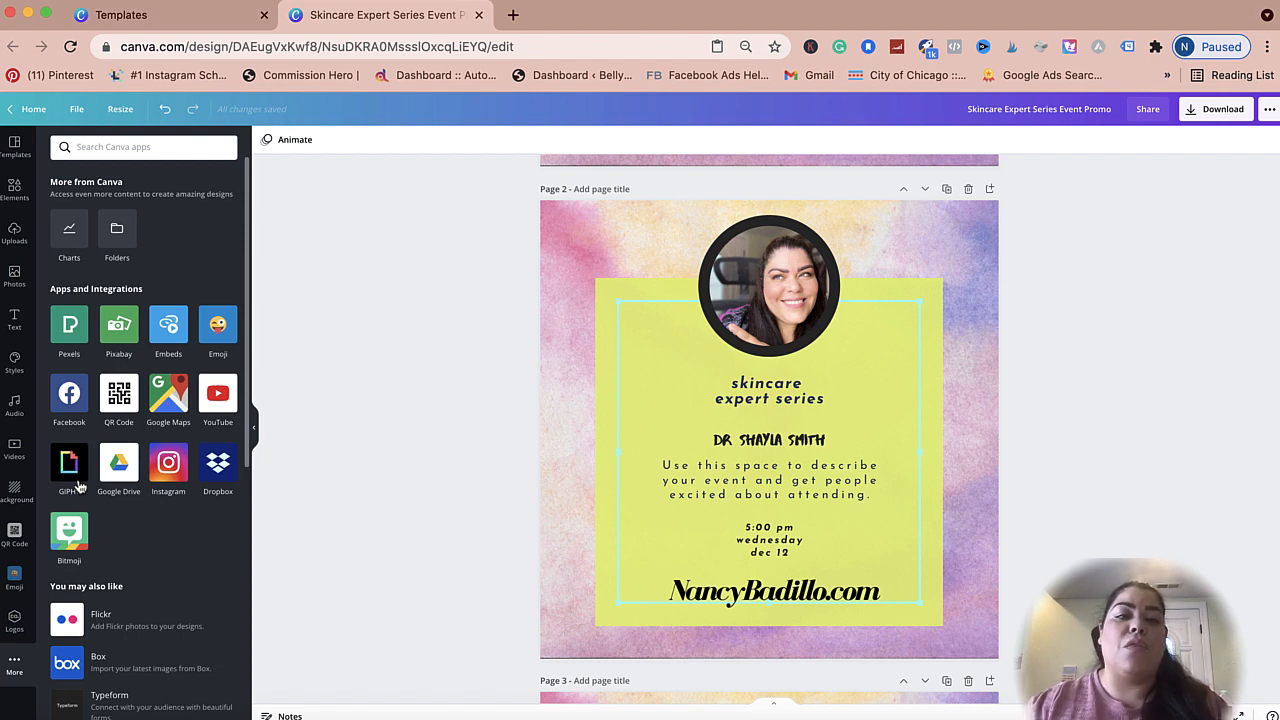
Return to the Canva home page and create a blank 16:9 presentation from the Presentations category.
left_click(28, 112)
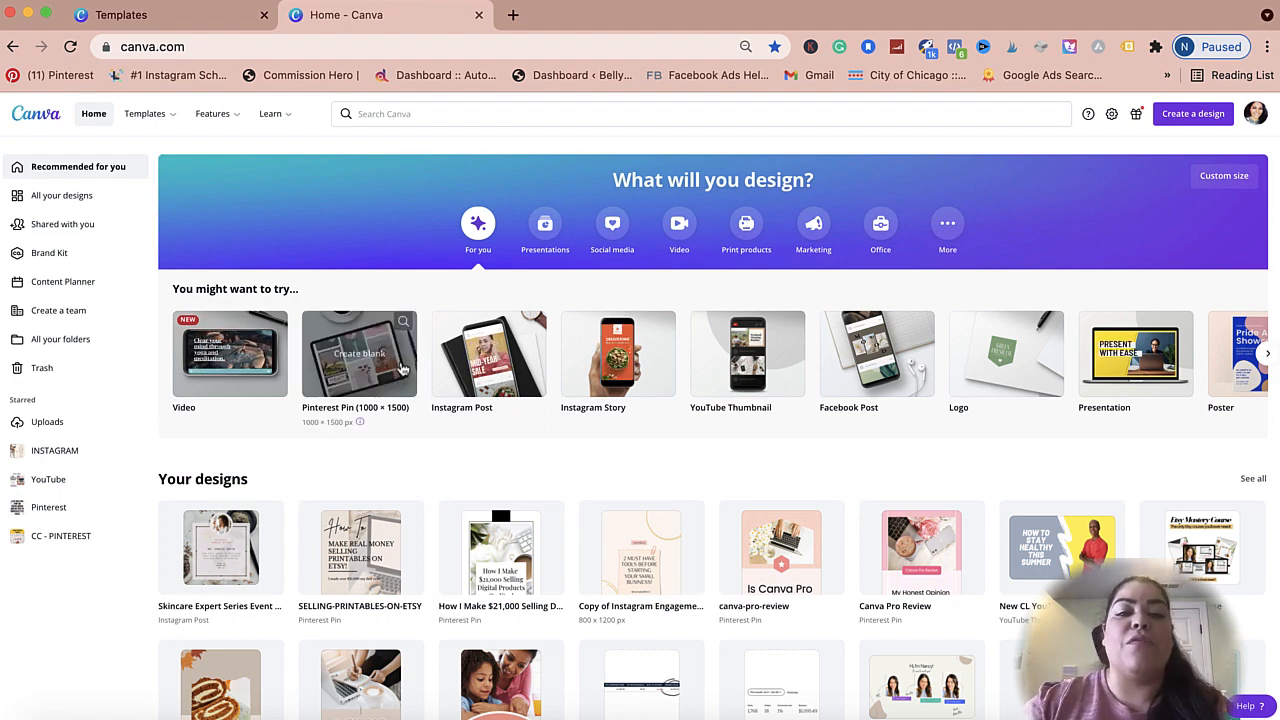
left_click(545, 225)
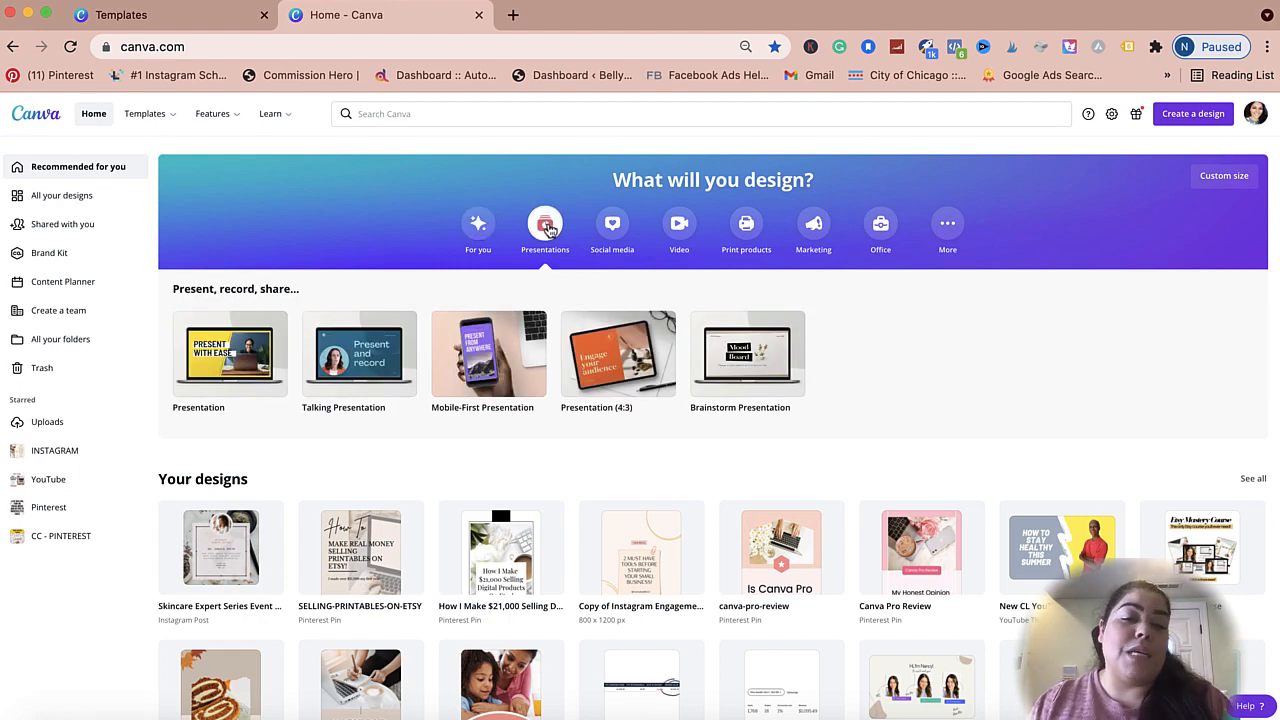
left_click(224, 356)
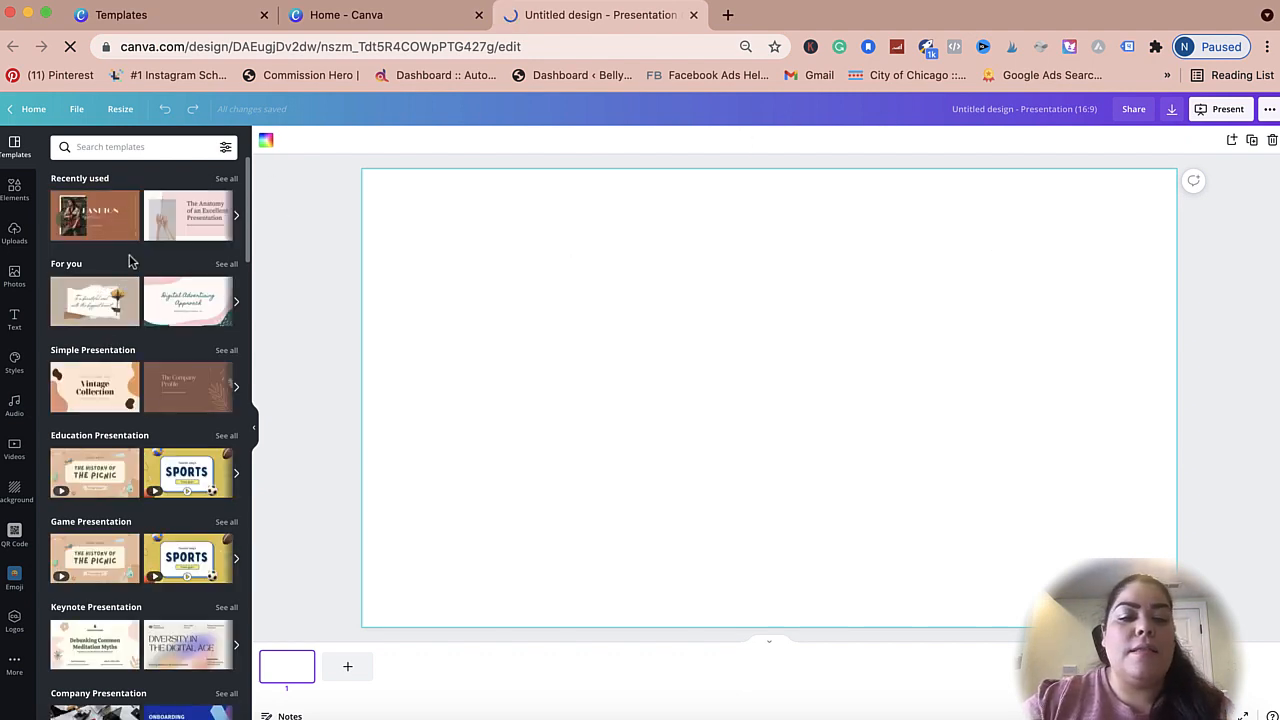
Browse the presentation templates and apply all 13 pages of the Pink and Cream Basic Presentation Template.
scroll(90, 455, "down", 6)
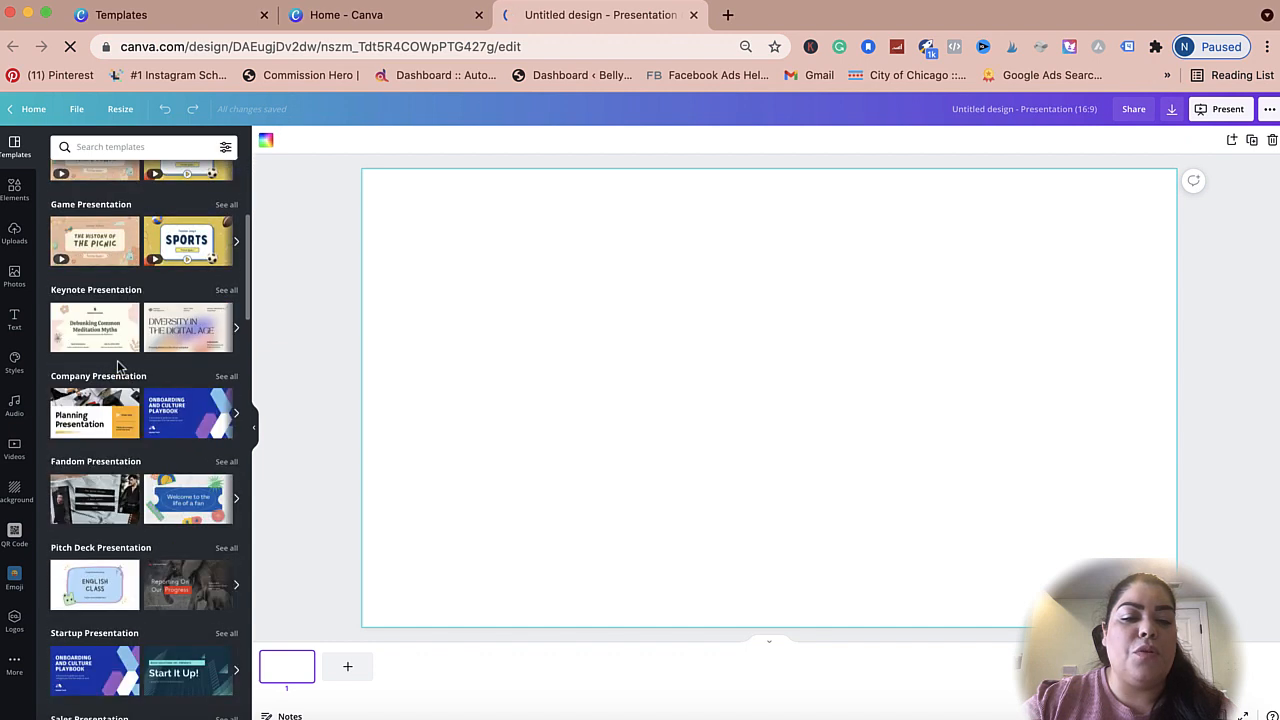
scroll(118, 367, "down", 1)
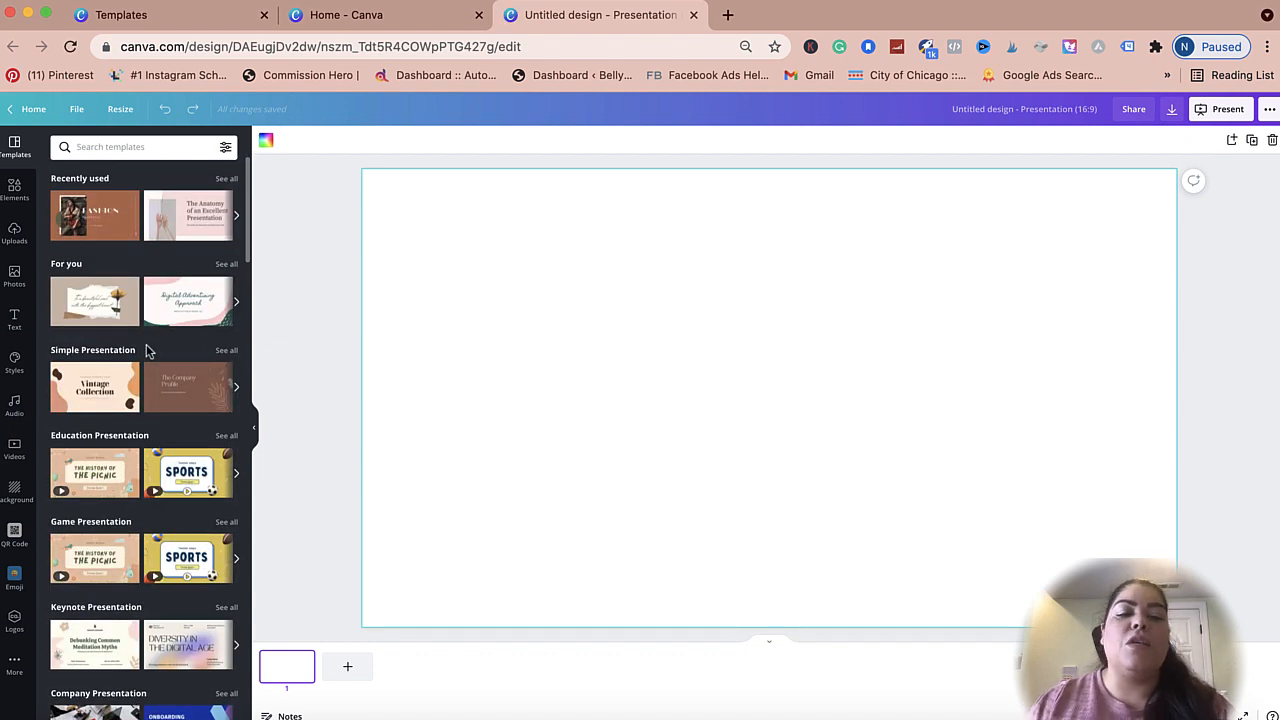
left_click(172, 222)
left_click(103, 266)
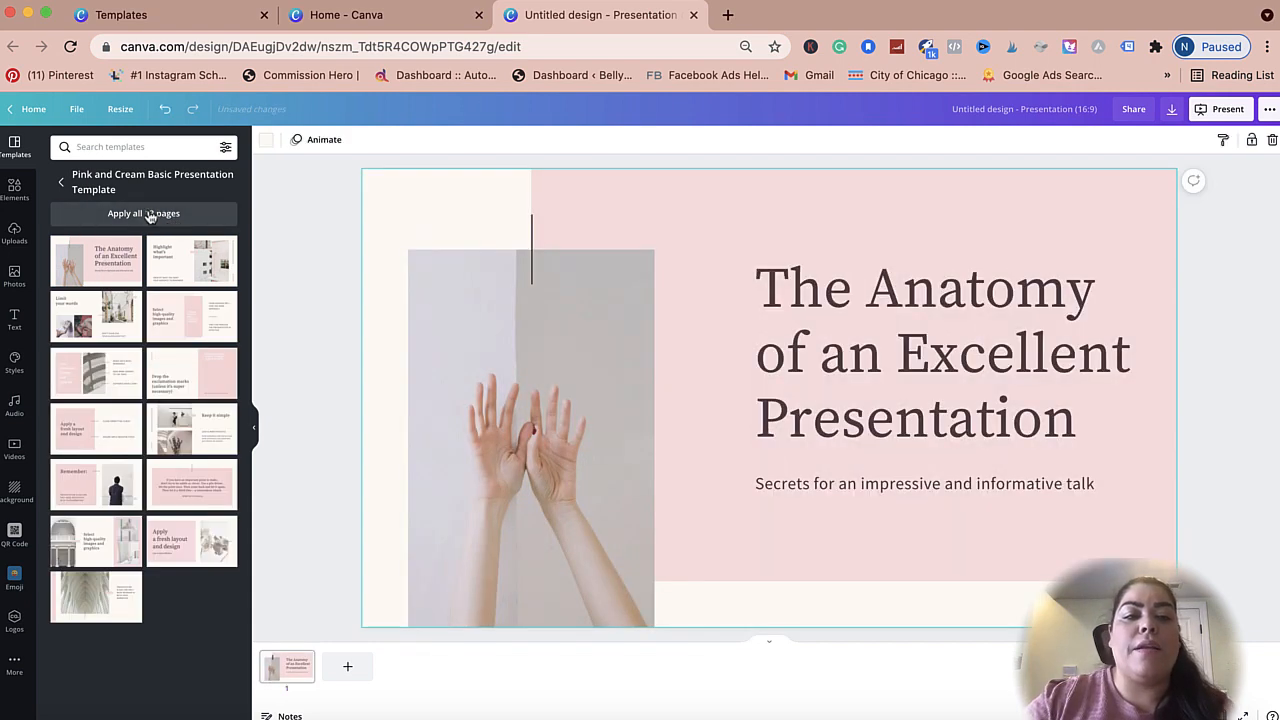
left_click(543, 358)
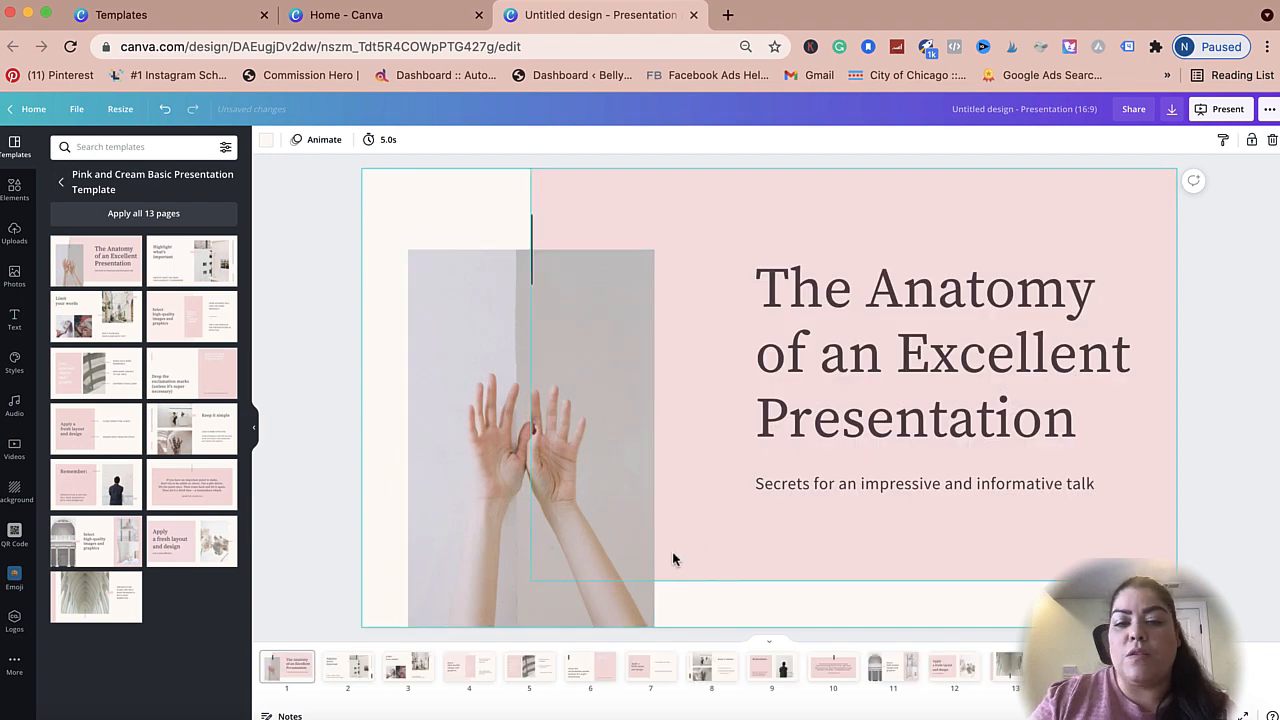
Review slides 2 through 7 of the presentation one by one, and return to the title slide.
left_click(338, 672)
left_click(395, 672)
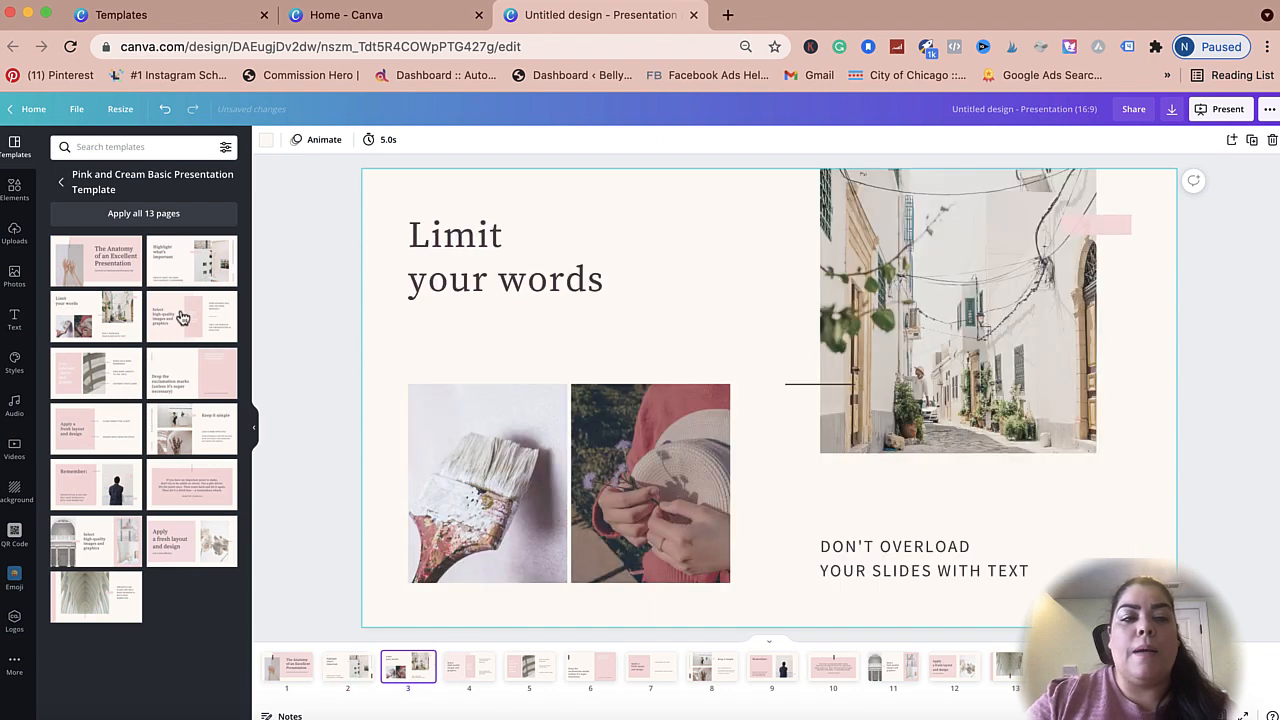
left_click(470, 668)
left_click(535, 668)
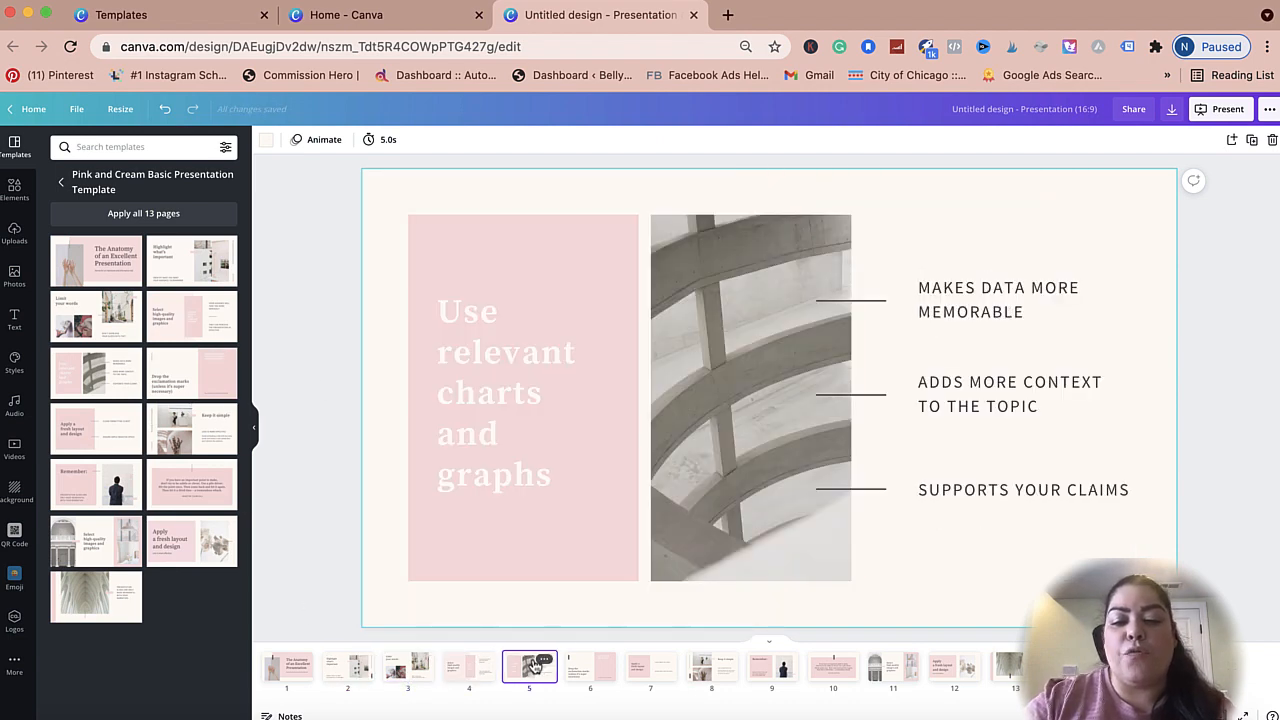
left_click(580, 670)
left_click(650, 668)
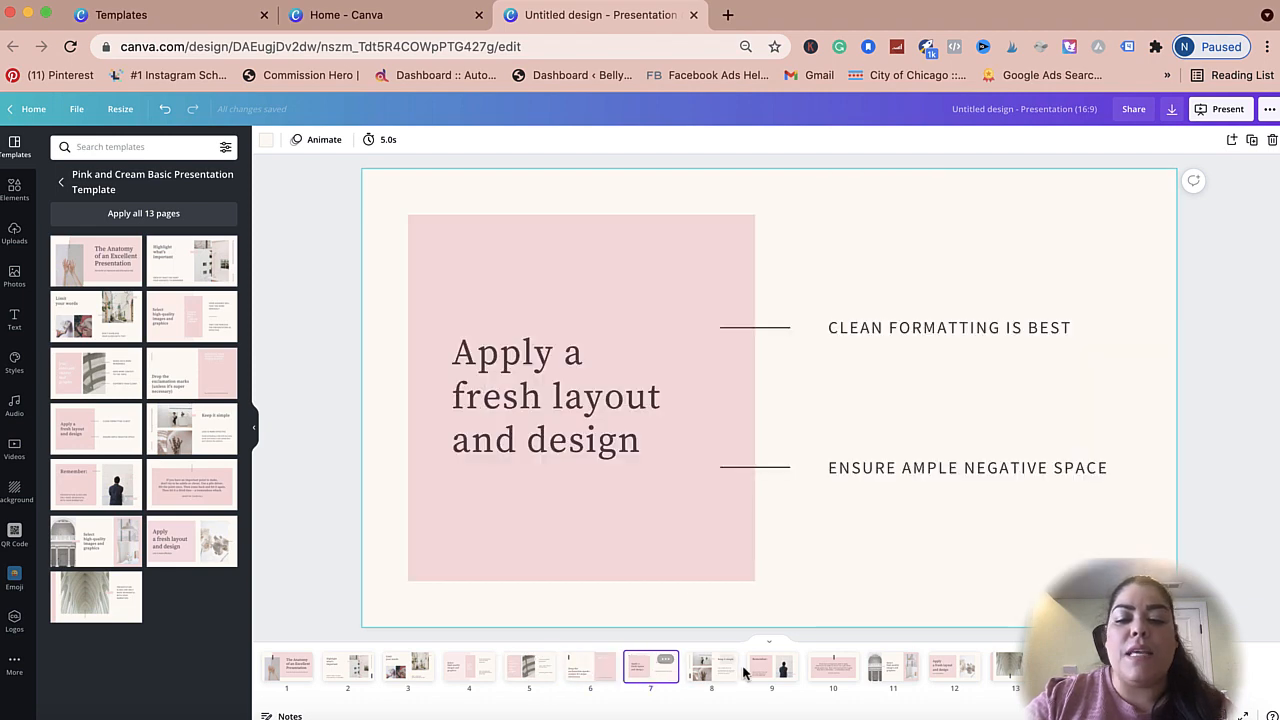
left_click(272, 672)
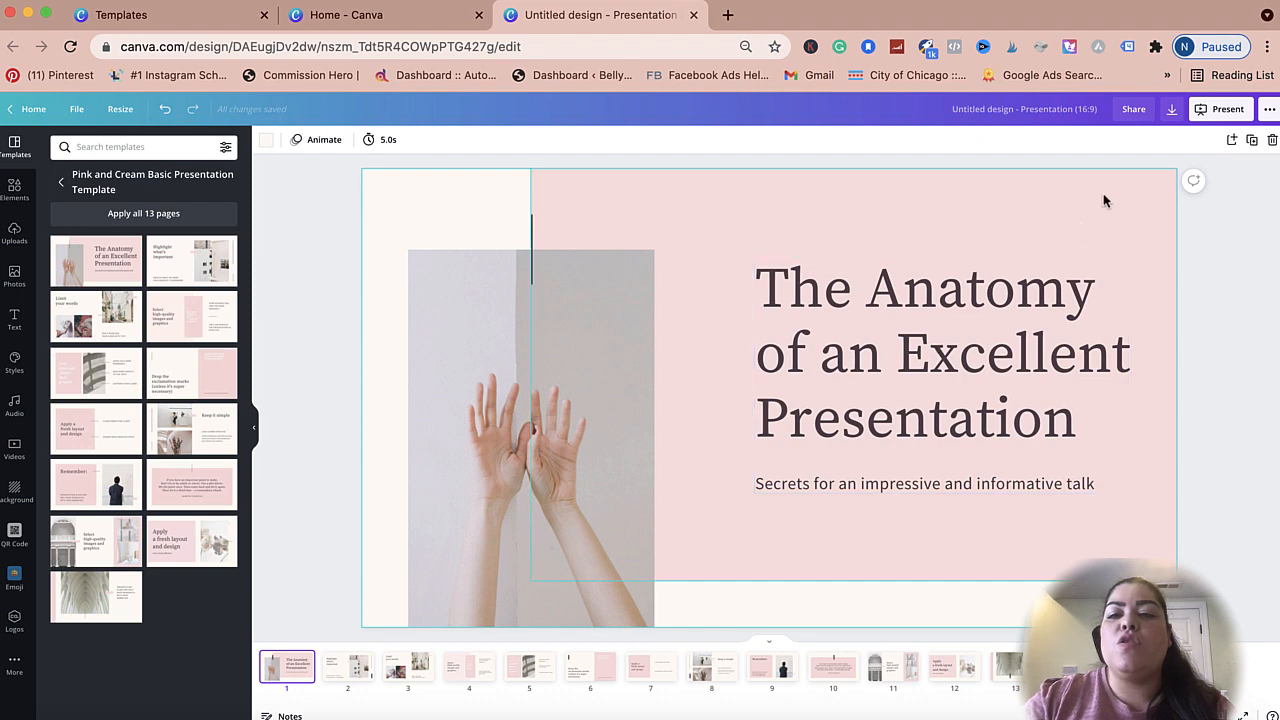
Open the presenting options for the presentation.
left_click(1222, 110)
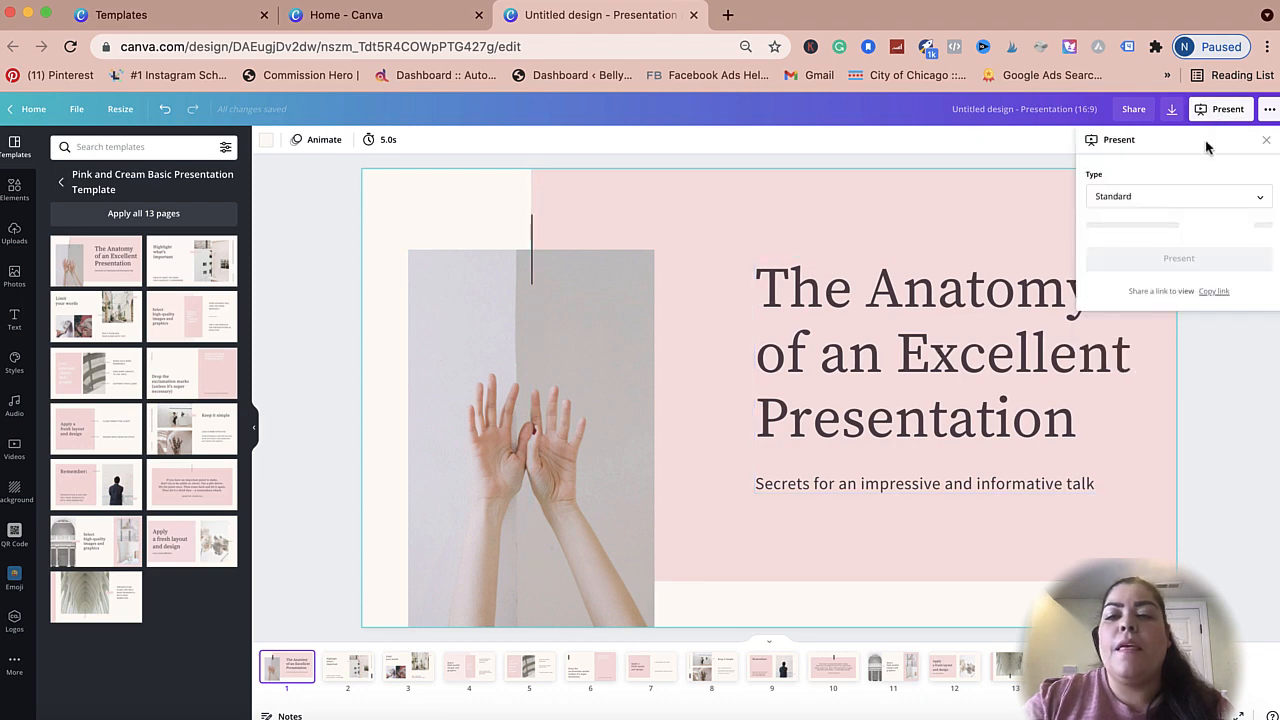